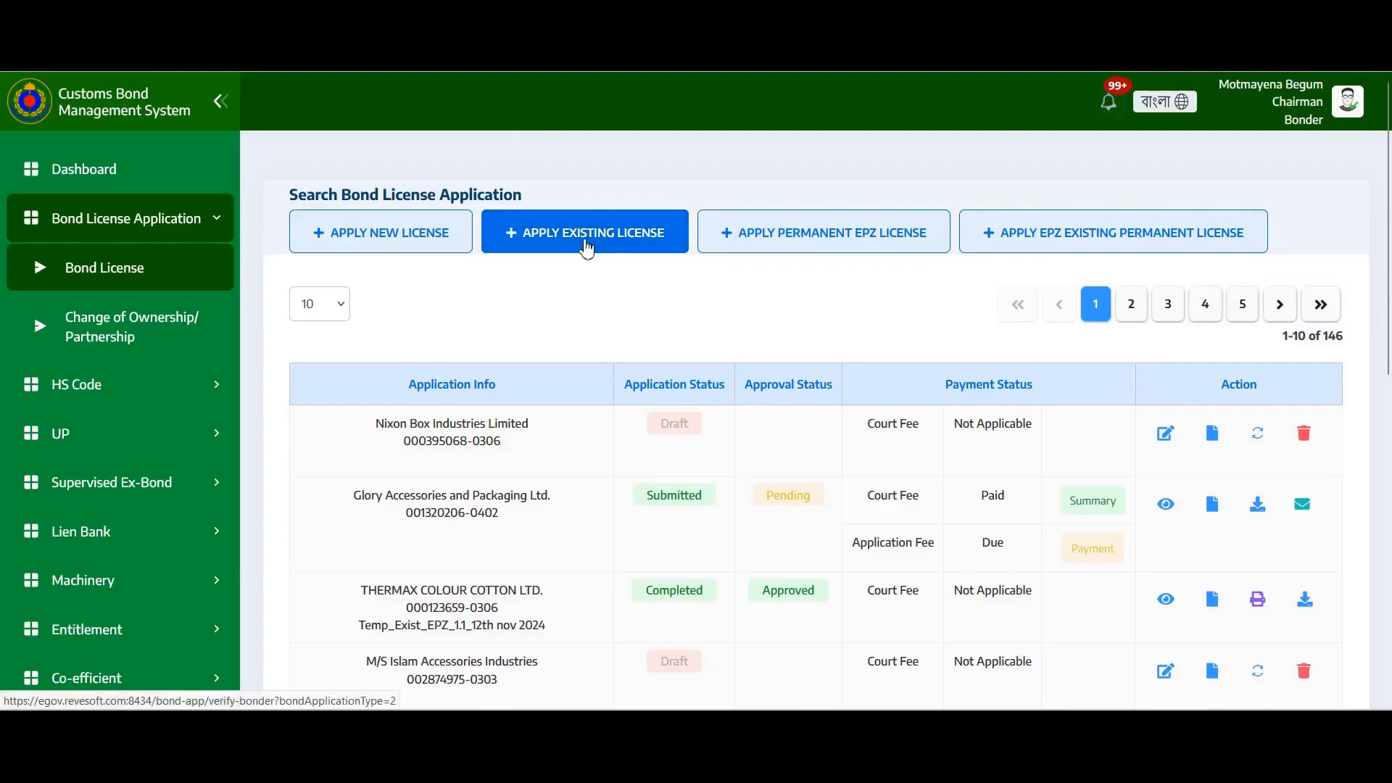
# Choose Apply Existing License on the Bond License application list
pyautogui.click(588, 247)
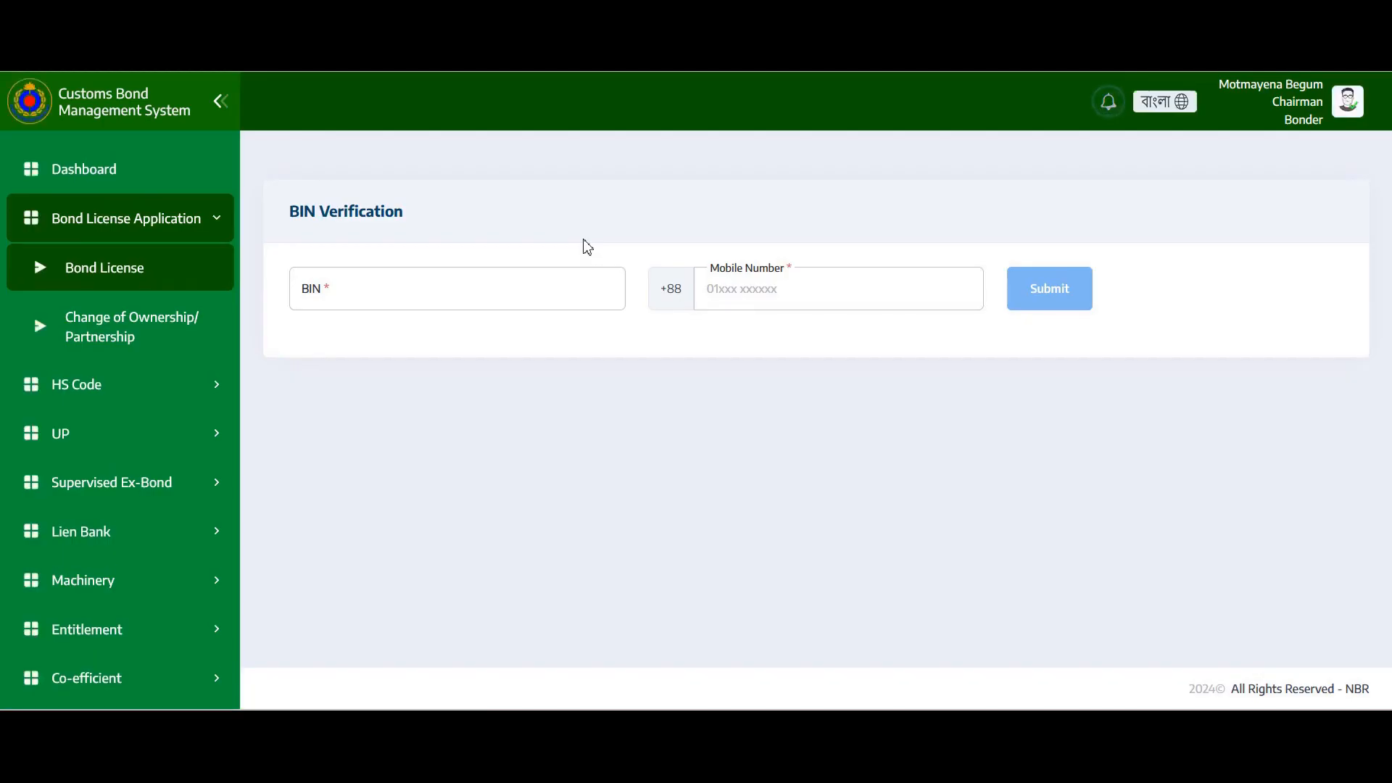
# Paste the company's BIN, enter the registered mobile number, and submit them for an OTP
pyautogui.click(399, 278)
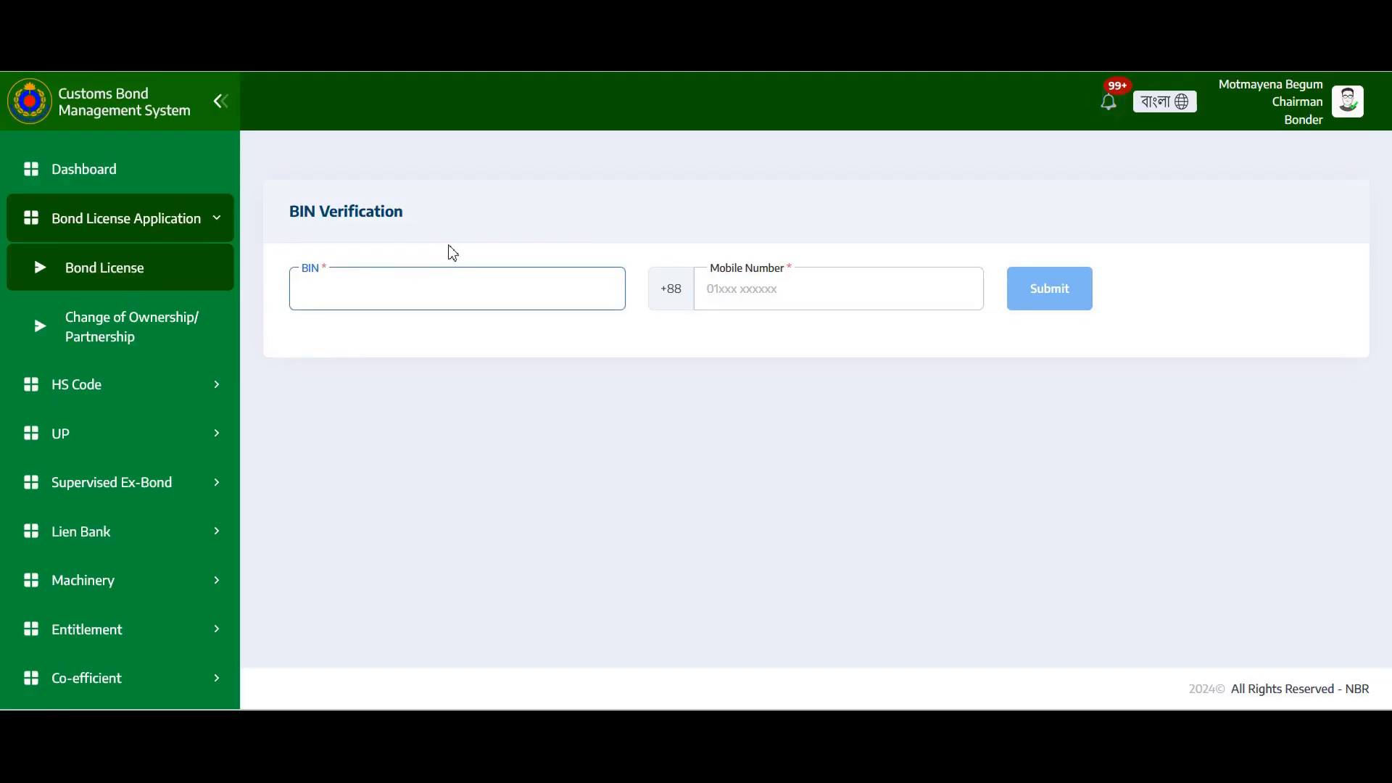
pyautogui.hotkey('ctrl', 'v')
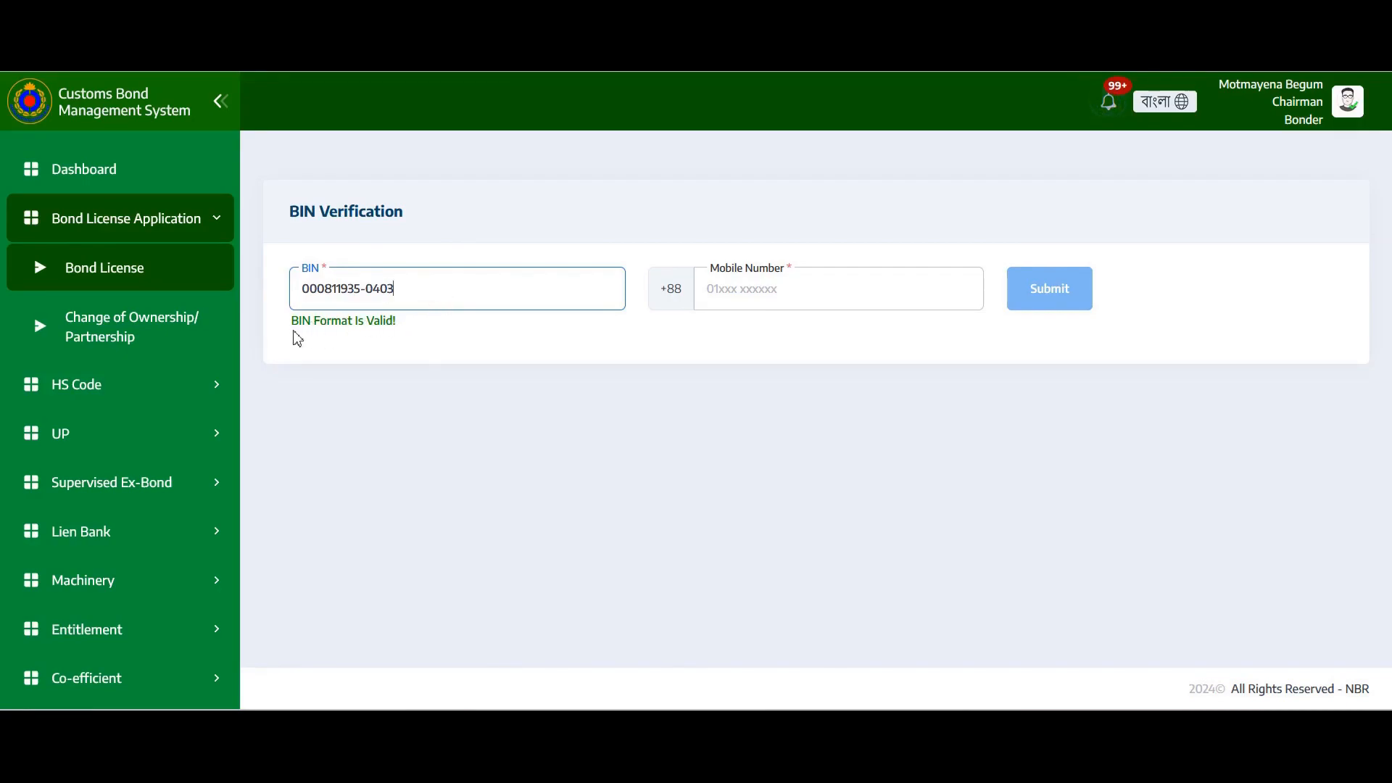
pyautogui.click(806, 294)
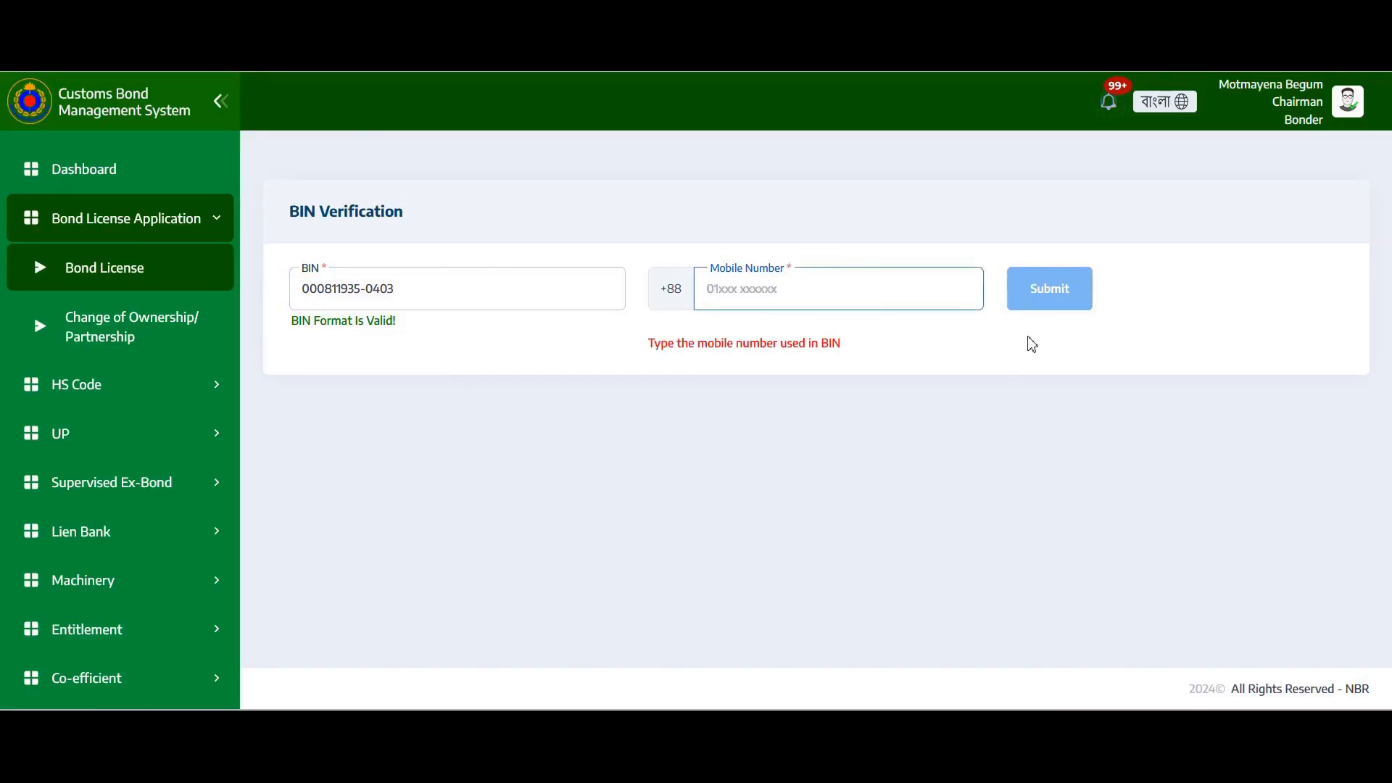
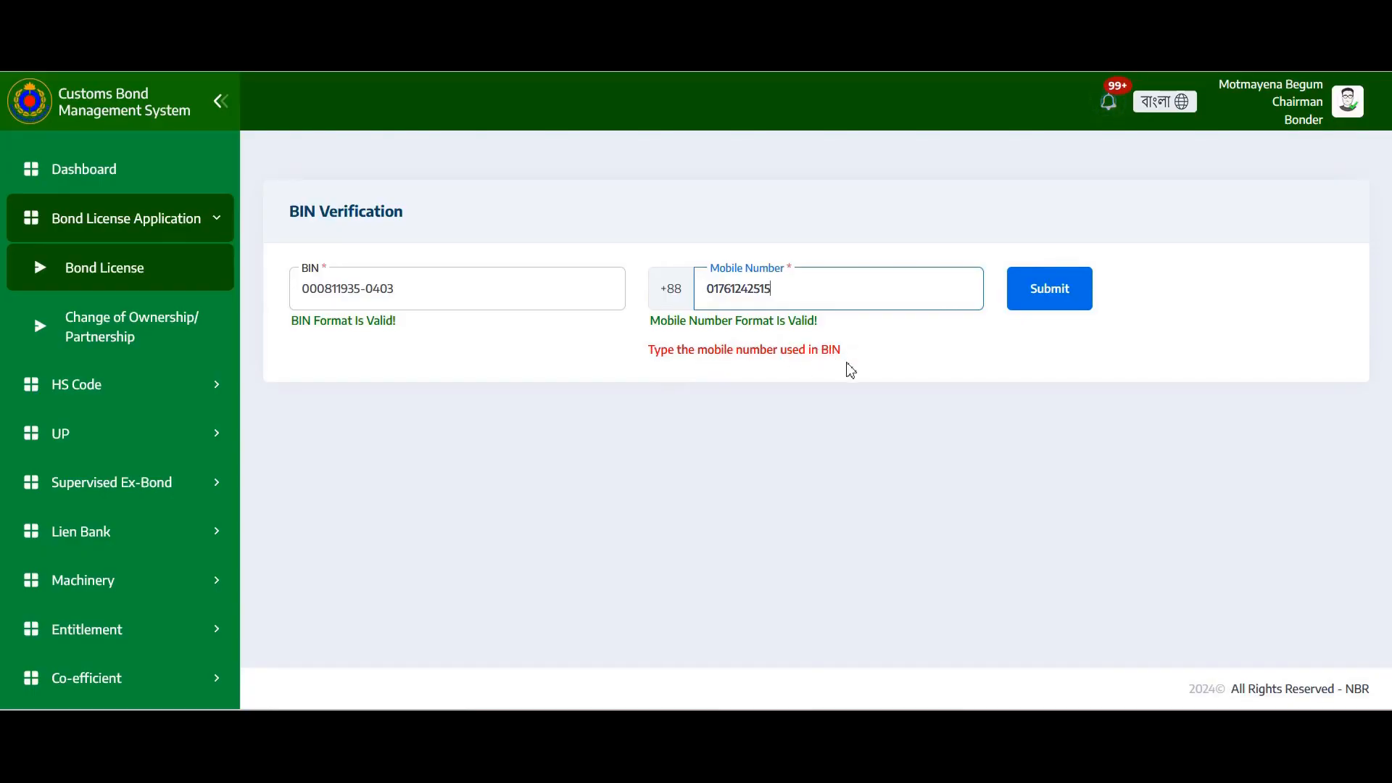
pyautogui.click(1040, 301)
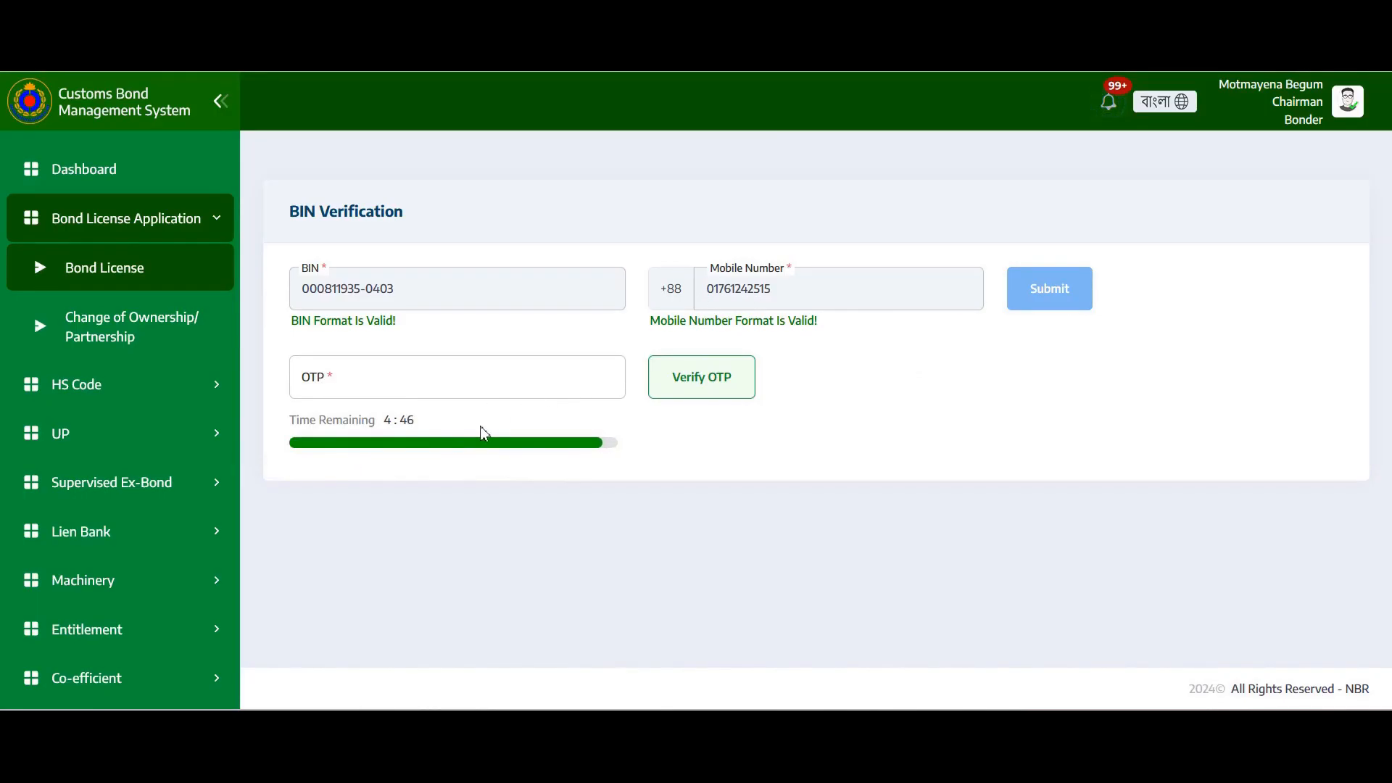
# Enter the one-time code and verify it
pyautogui.click(437, 381)
pyautogui.write('123456')
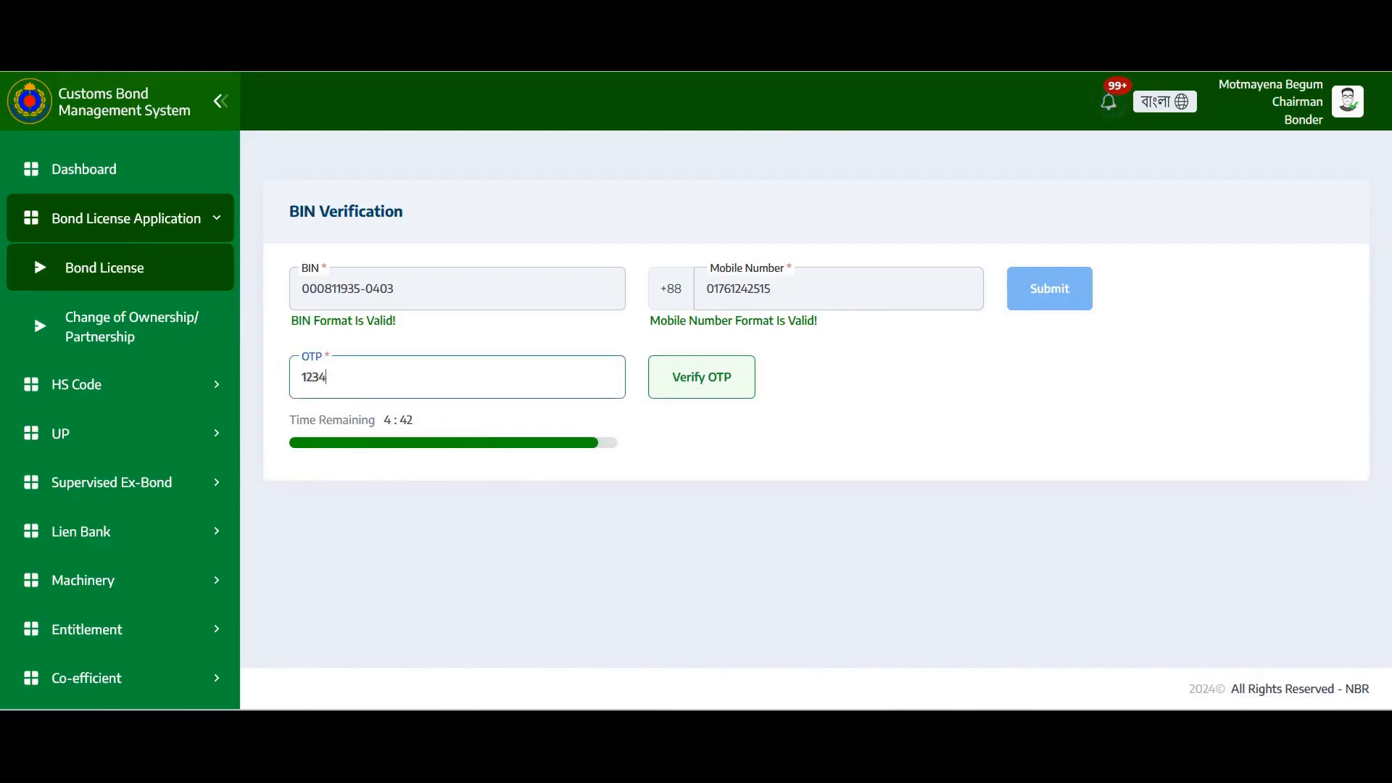
pyautogui.click(731, 380)
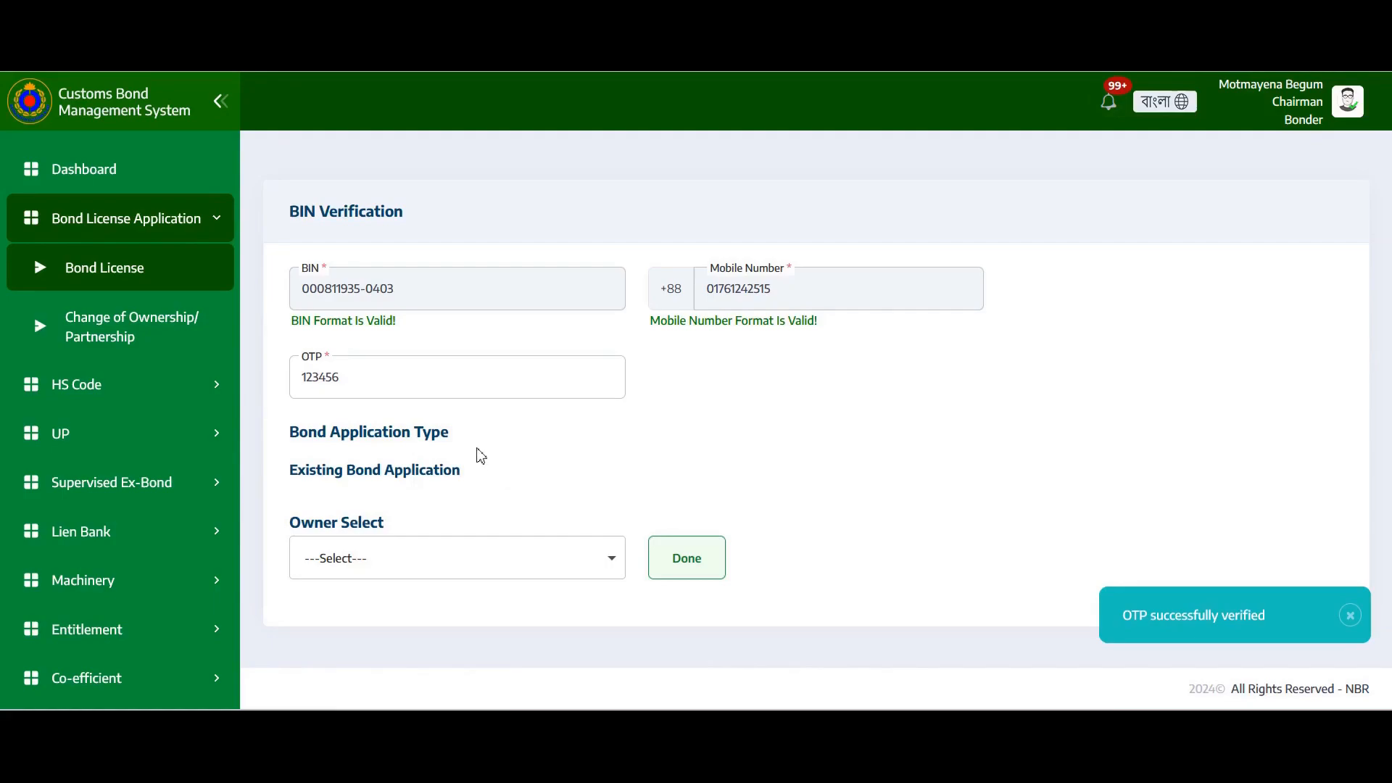
# Select the Managing Director as owner in the Owner Select dropdown
pyautogui.click(506, 566)
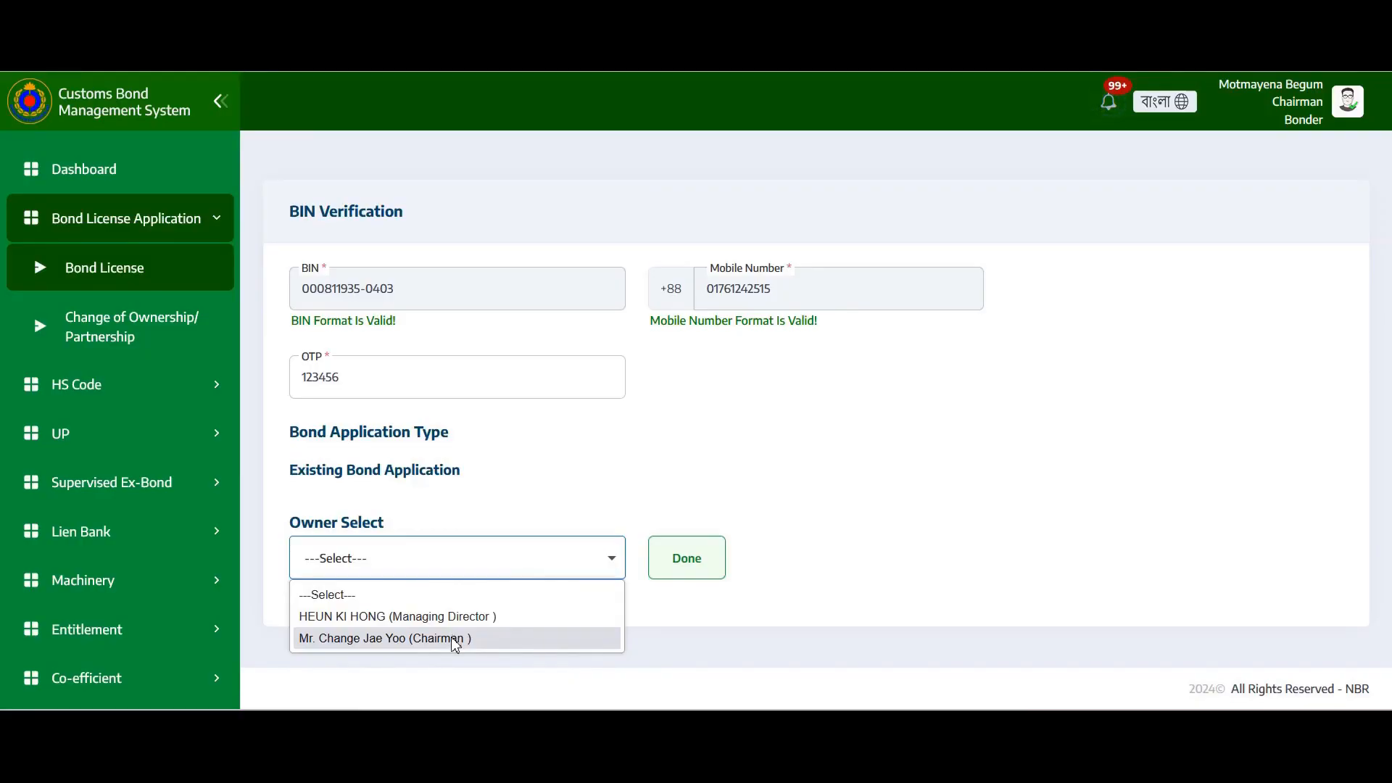
pyautogui.click(612, 486)
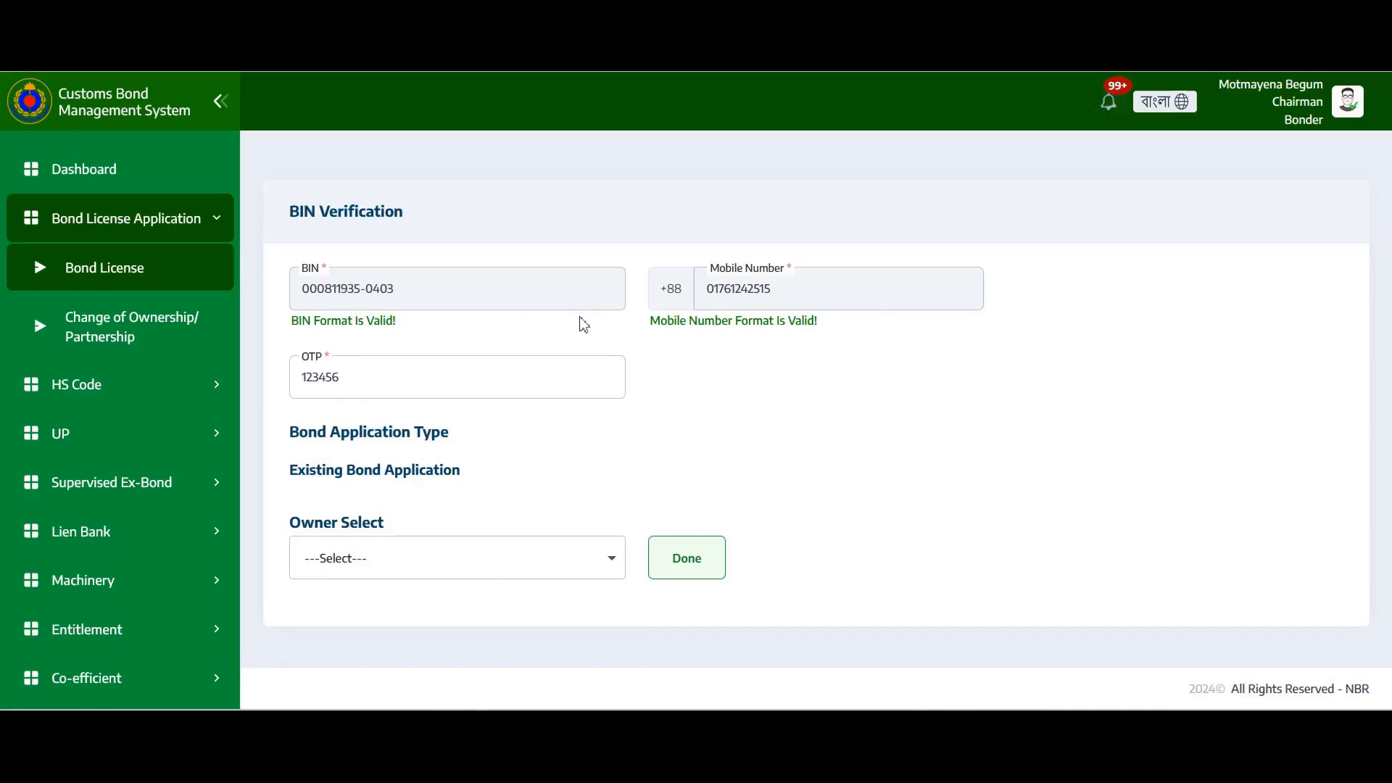
pyautogui.click(452, 566)
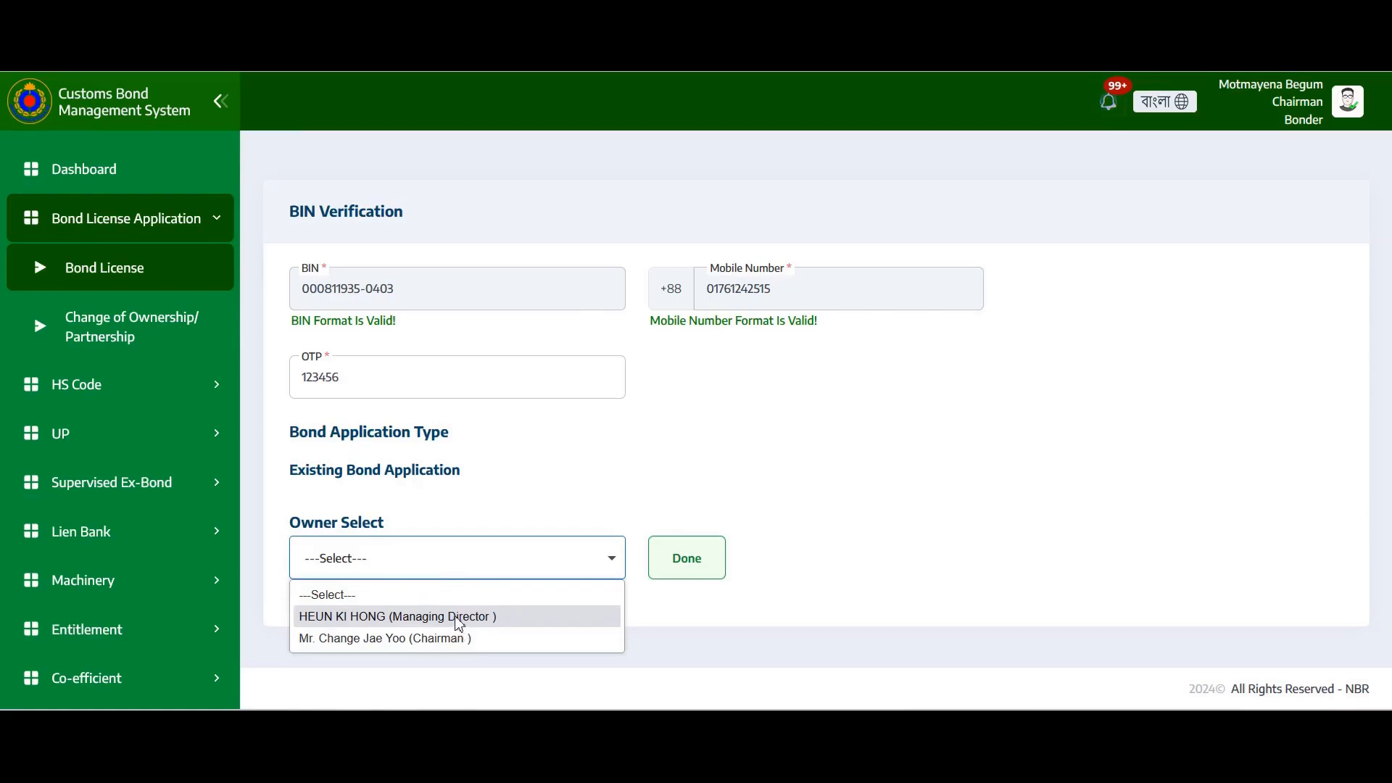
pyautogui.click(760, 624)
pyautogui.click(575, 565)
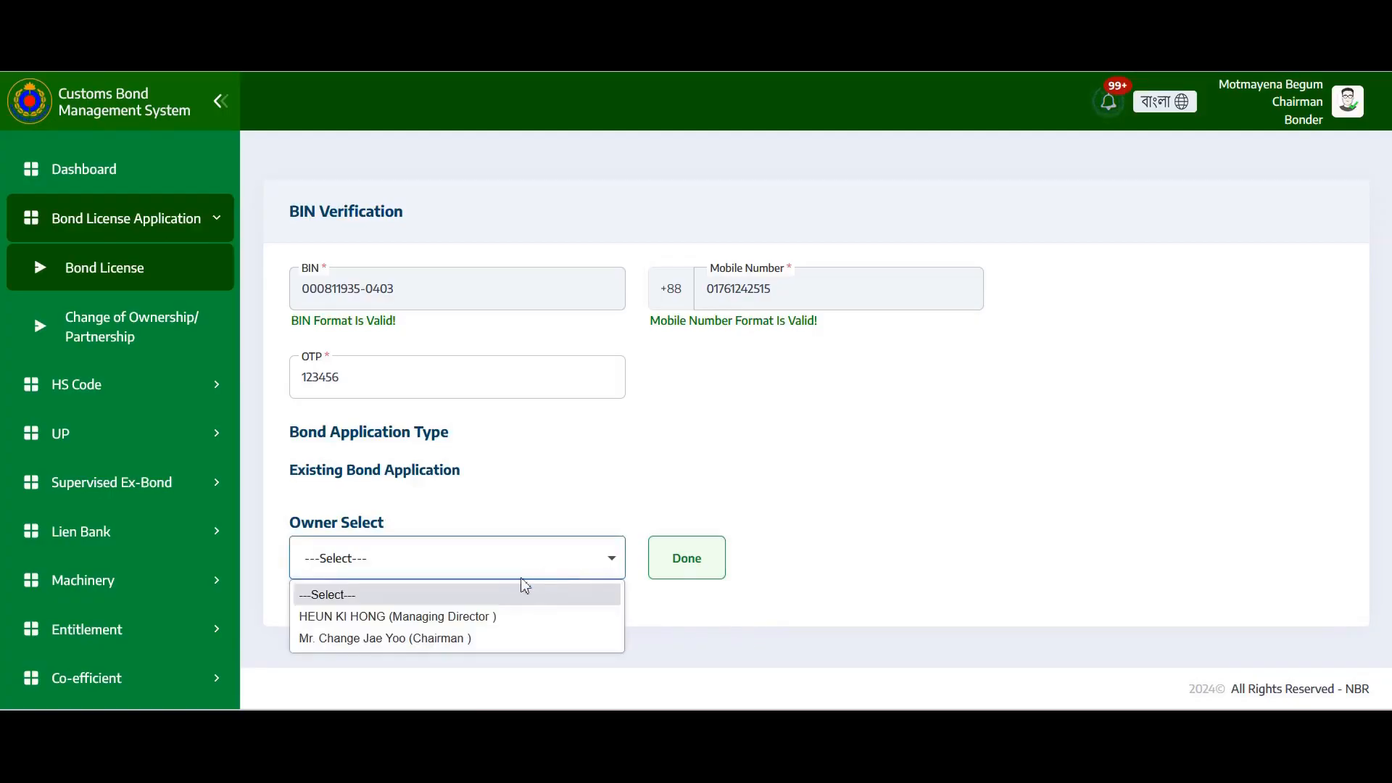
pyautogui.click(453, 618)
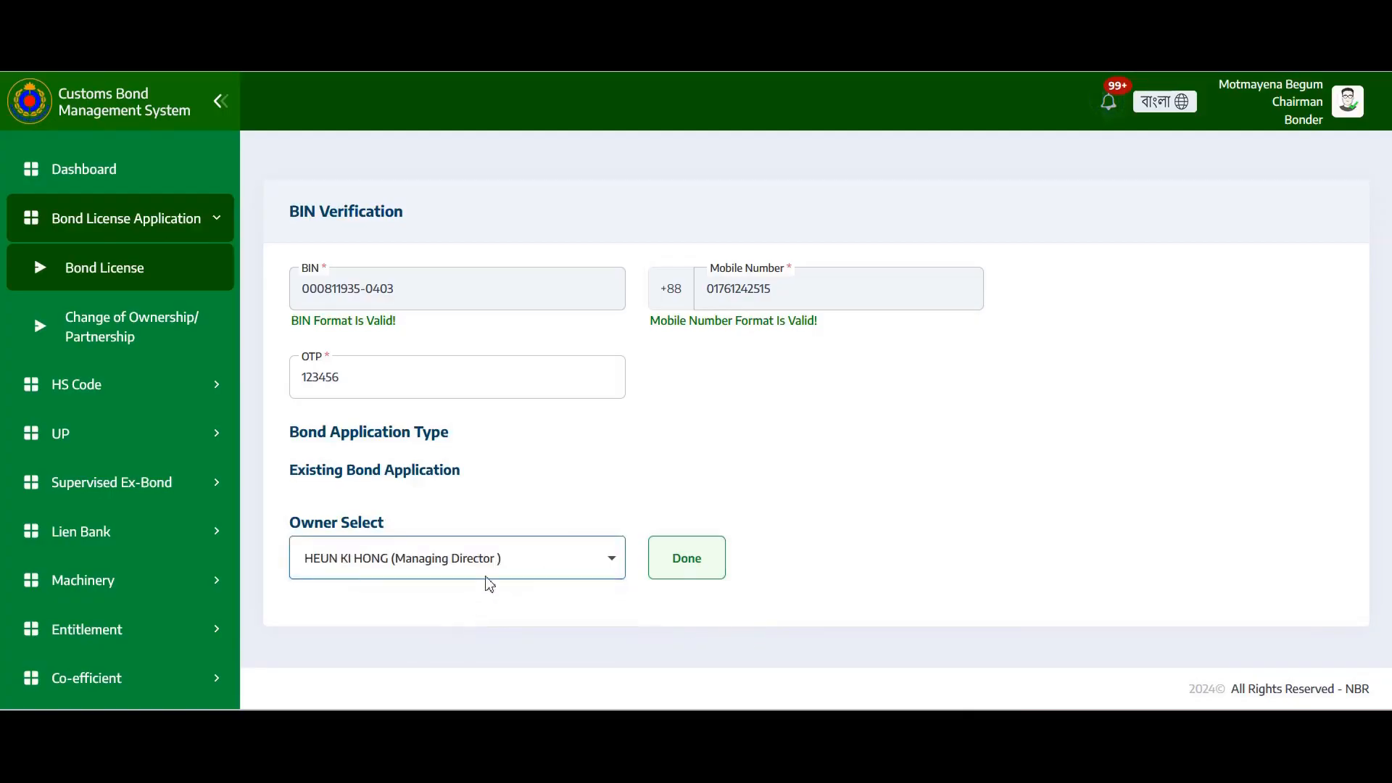
# Confirm the owner choice and review the note that owner data comes from the BIN
pyautogui.click(689, 571)
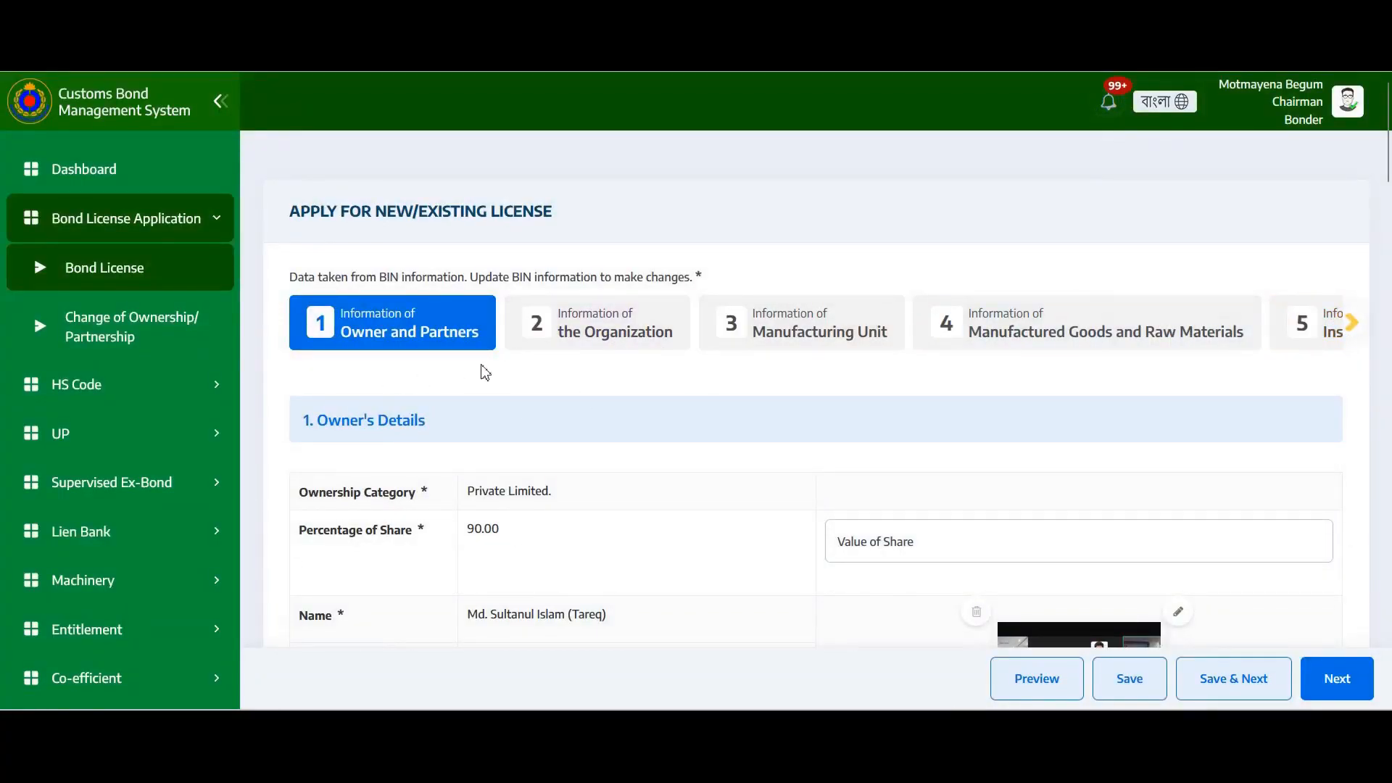
pyautogui.moveTo(291, 277); pyautogui.dragTo(707, 282)
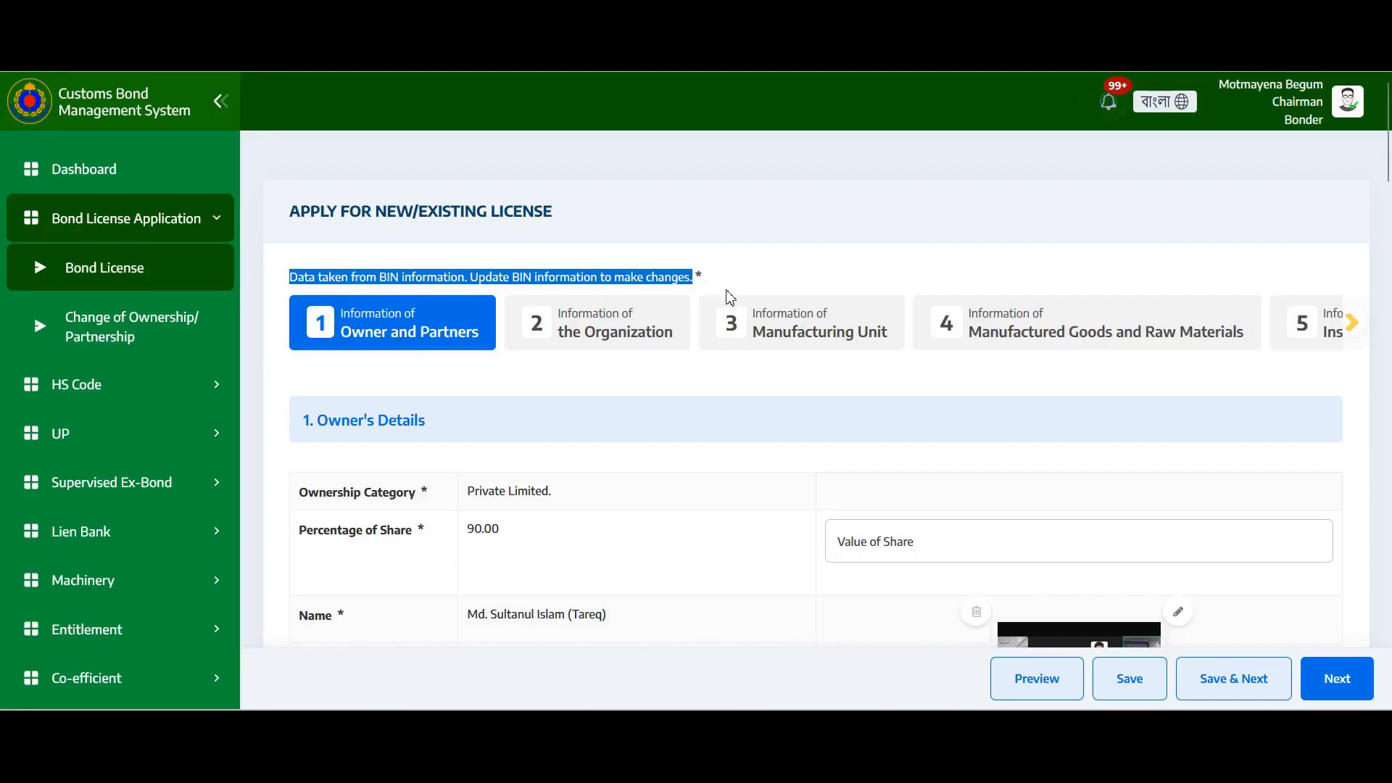
pyautogui.scroll(-4, 773, 373)
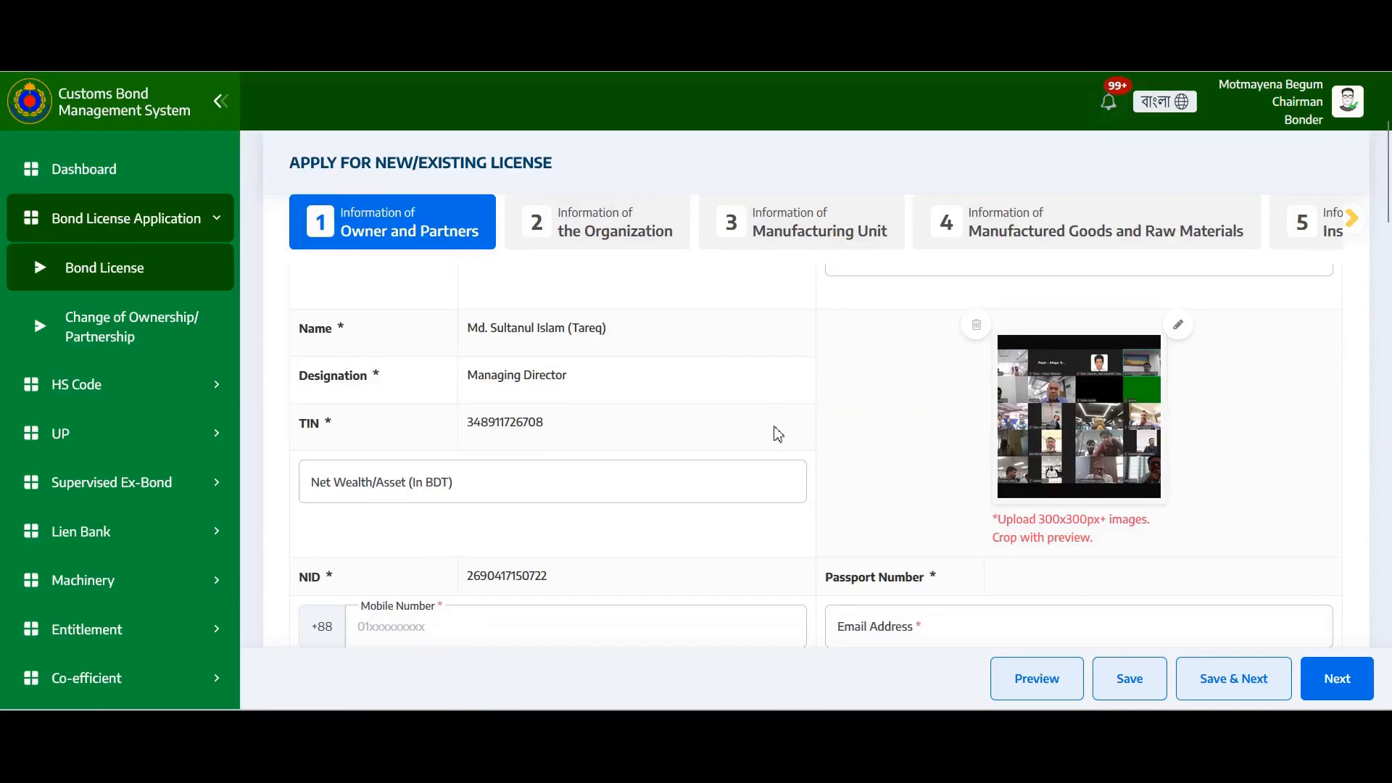
pyautogui.scroll(4, 777, 433)
pyautogui.scroll(-4, 814, 398)
pyautogui.scroll(4, 897, 435)
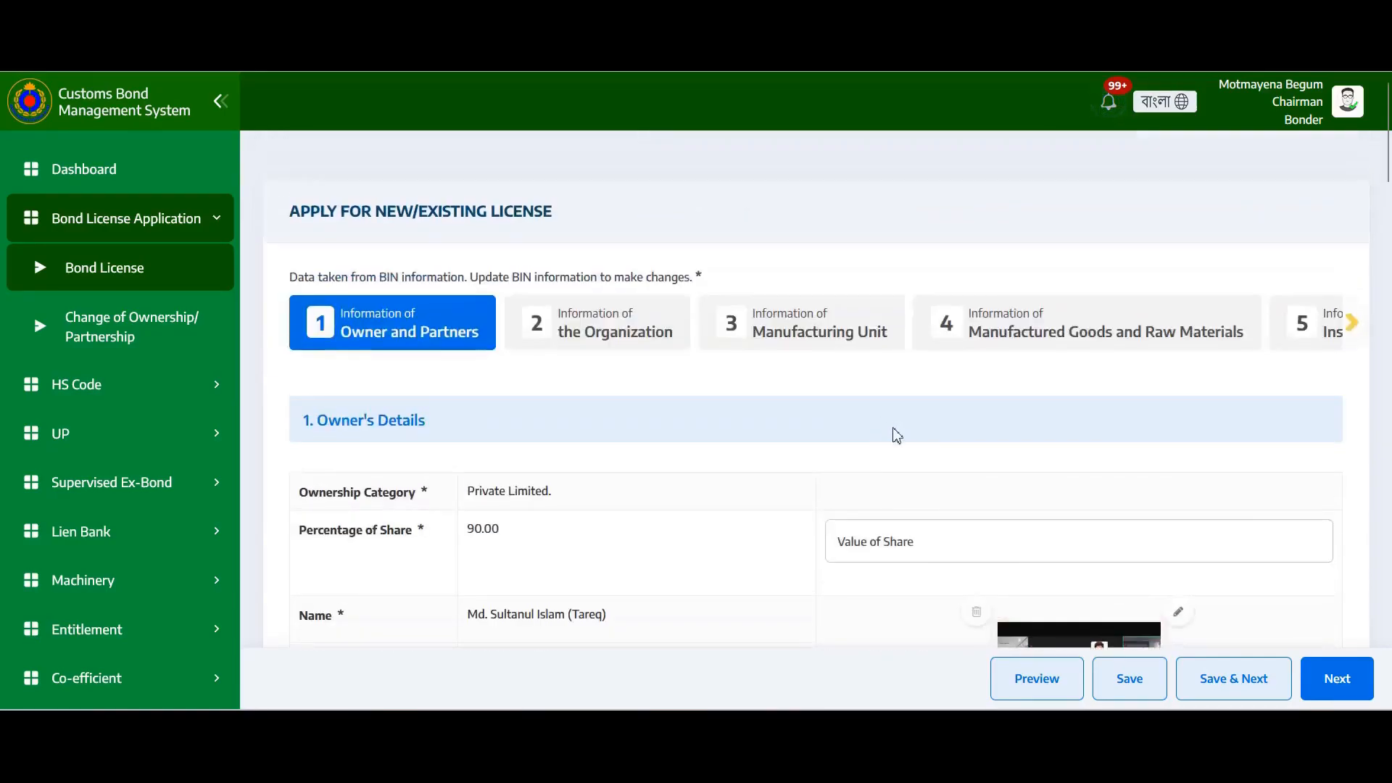
# Review the Value of Share, Net Wealth/Asset and Passport Number owner fields
pyautogui.click(885, 551)
pyautogui.scroll(-4, 594, 516)
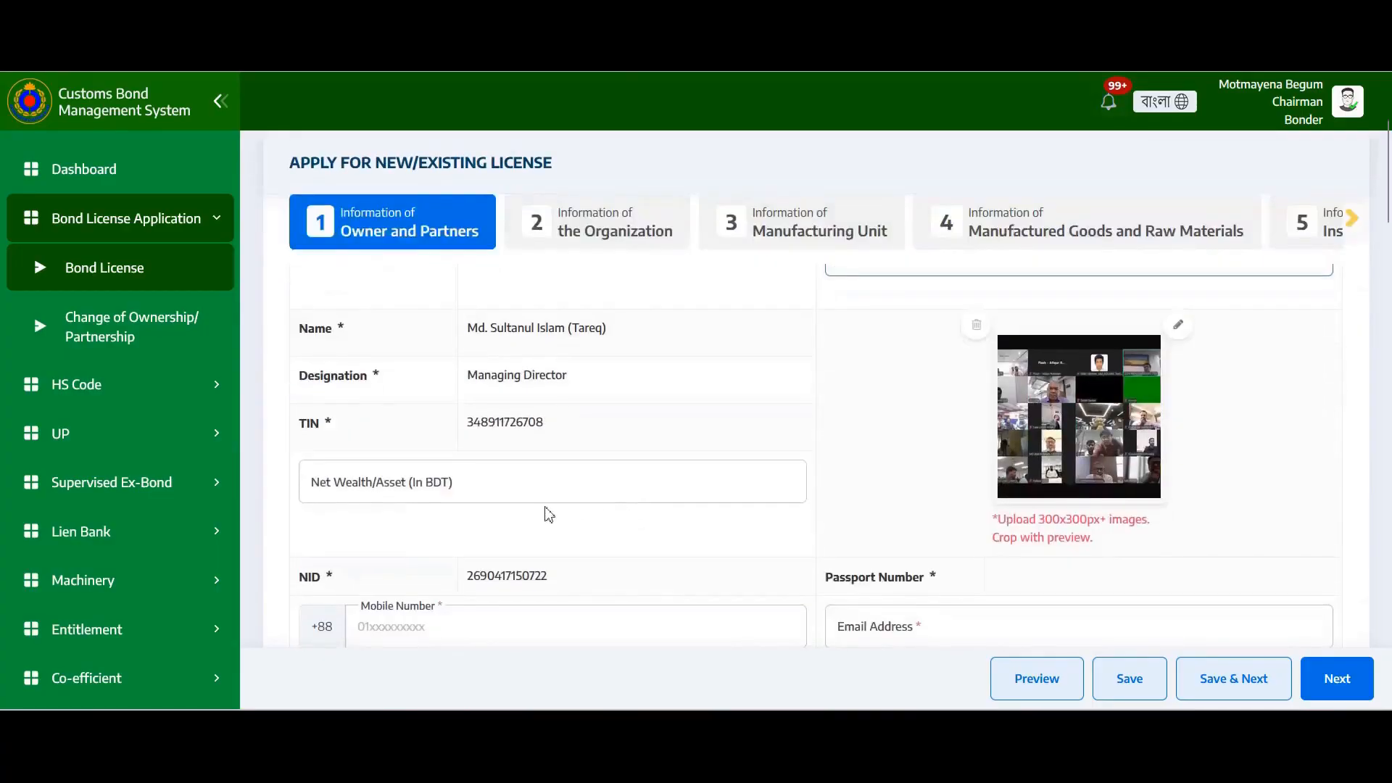
pyautogui.click(421, 492)
pyautogui.scroll(-3, 743, 533)
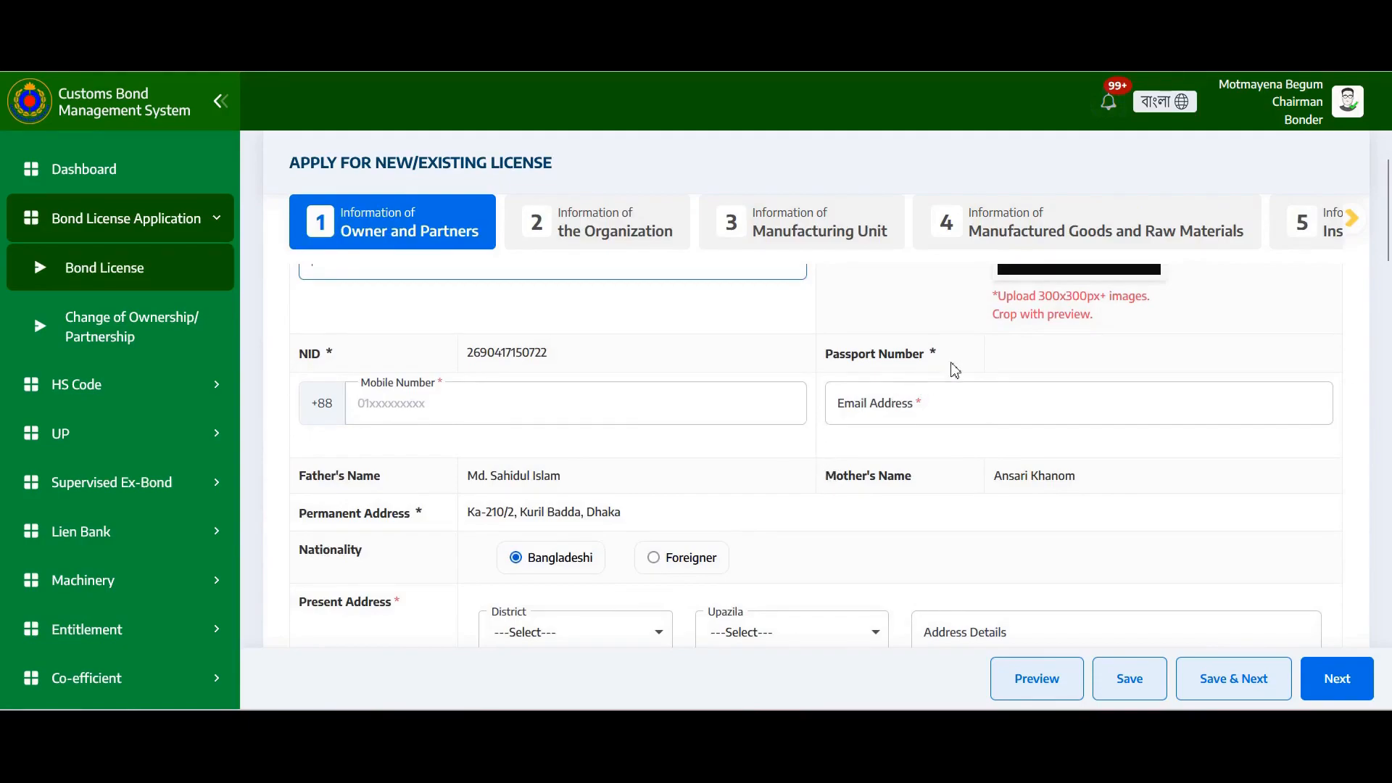
pyautogui.moveTo(935, 355); pyautogui.dragTo(829, 357)
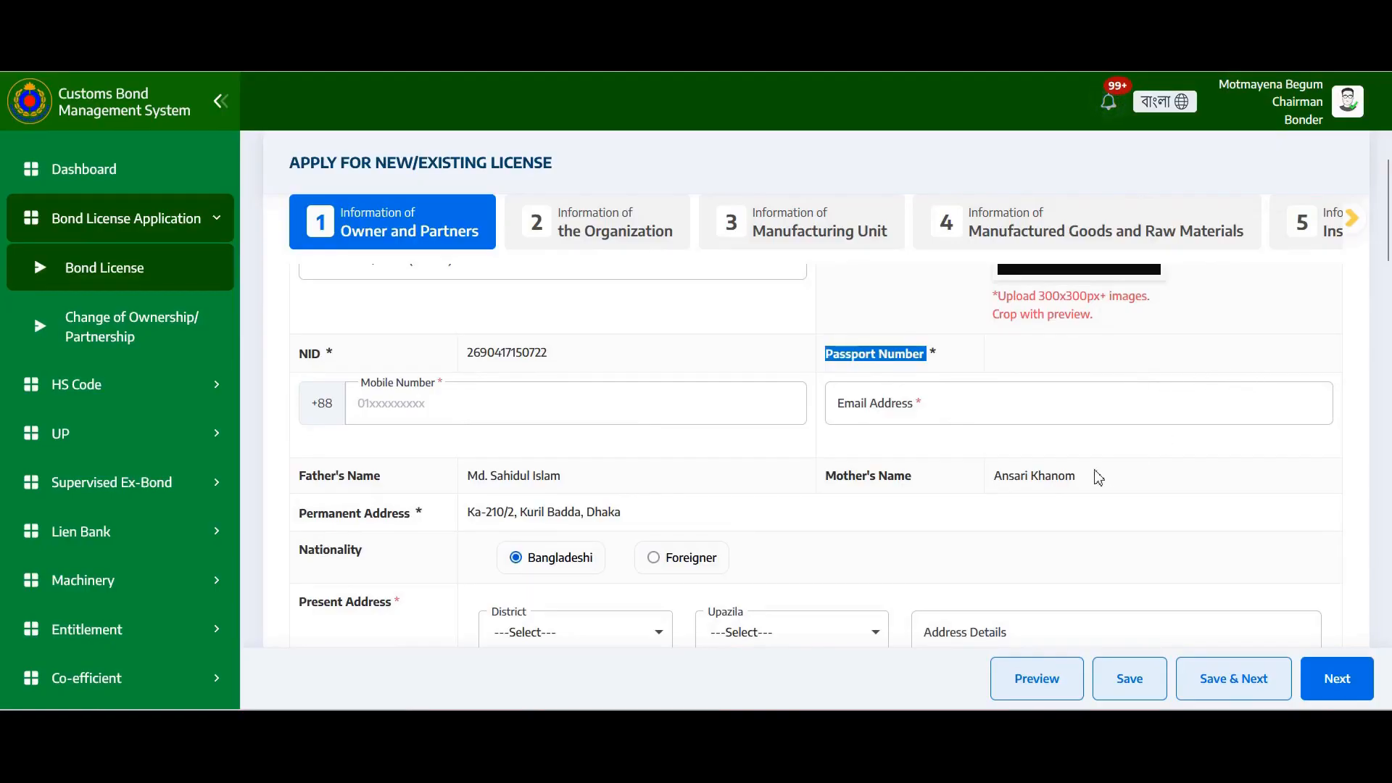
pyautogui.scroll(-3, 765, 458)
pyautogui.scroll(3, 768, 458)
pyautogui.scroll(-3, 828, 545)
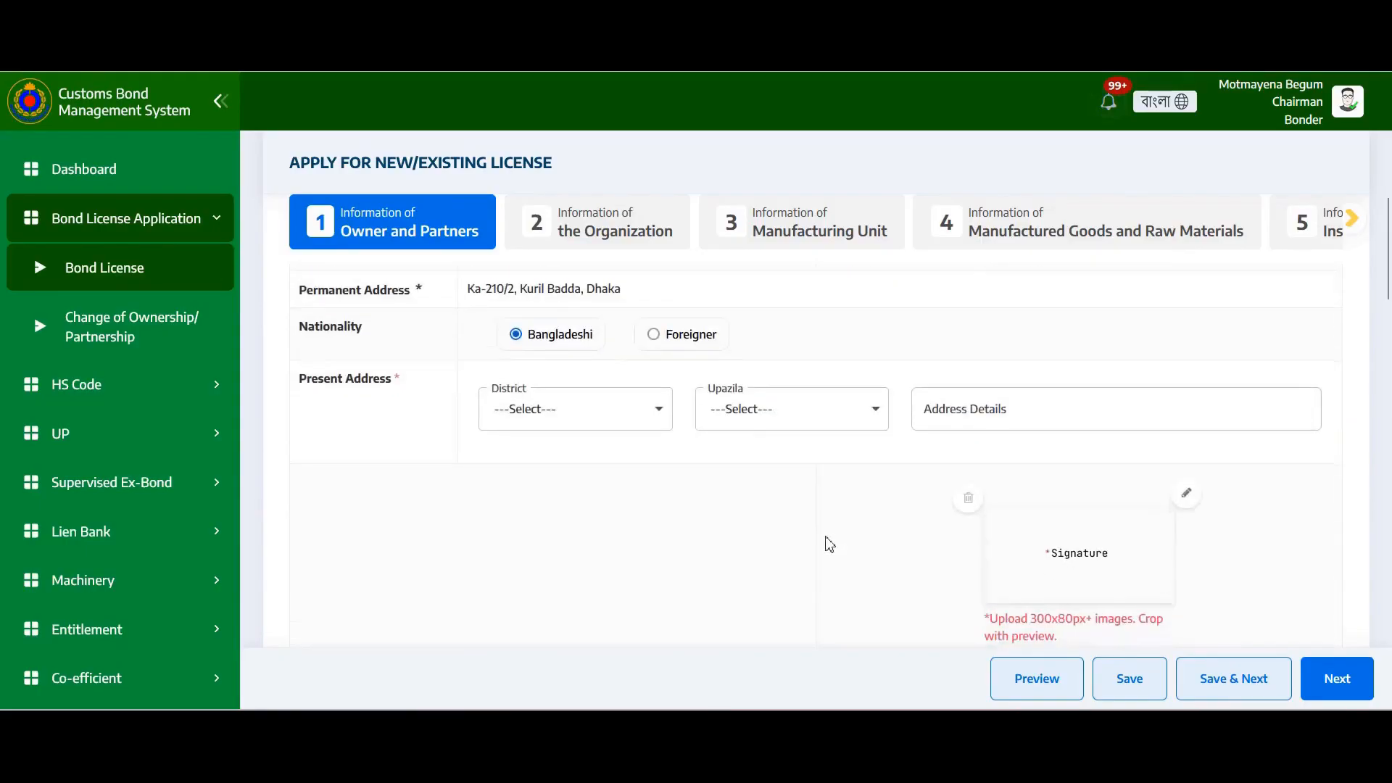
pyautogui.scroll(-3, 964, 466)
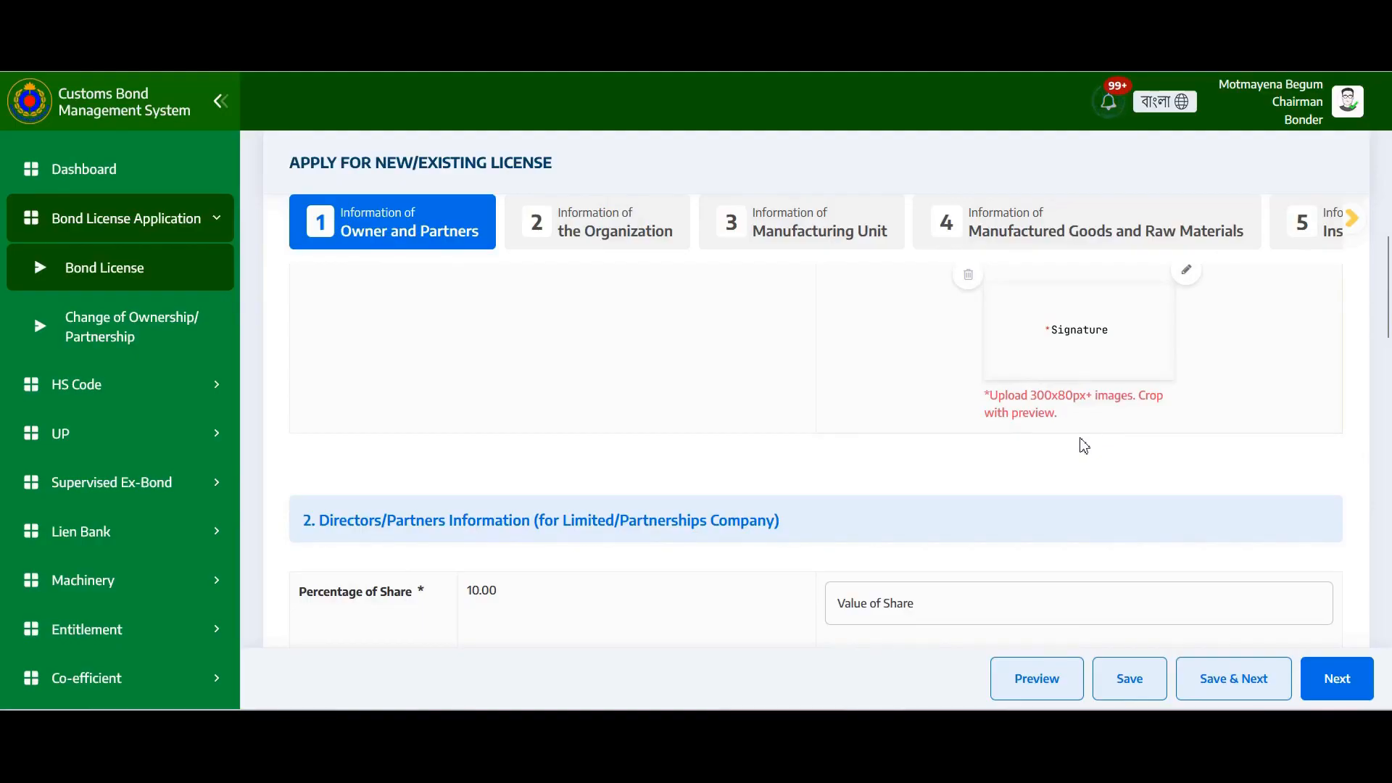
# Keep Other as the authorised signatory's owner/partner selection
pyautogui.scroll(-3, 877, 446)
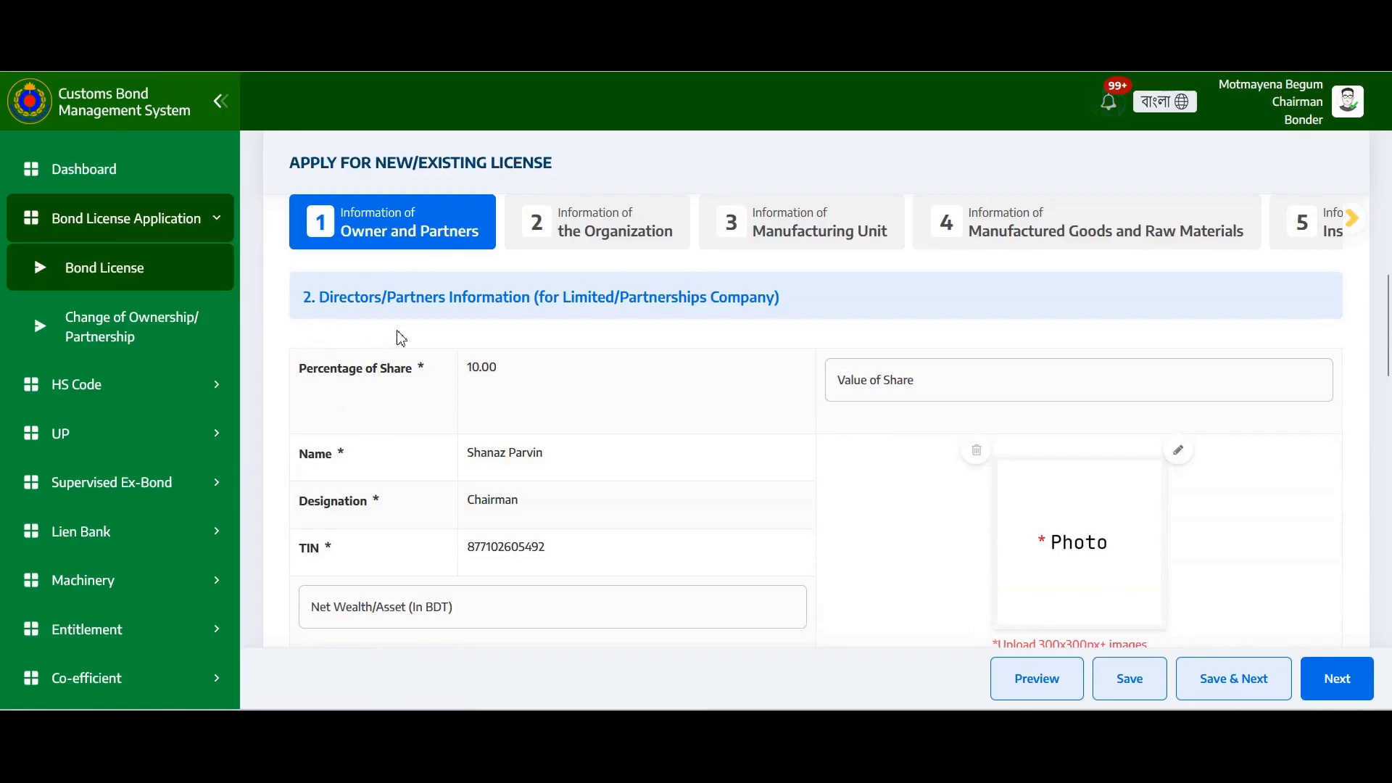
pyautogui.scroll(-3, 691, 444)
pyautogui.scroll(-9, 691, 443)
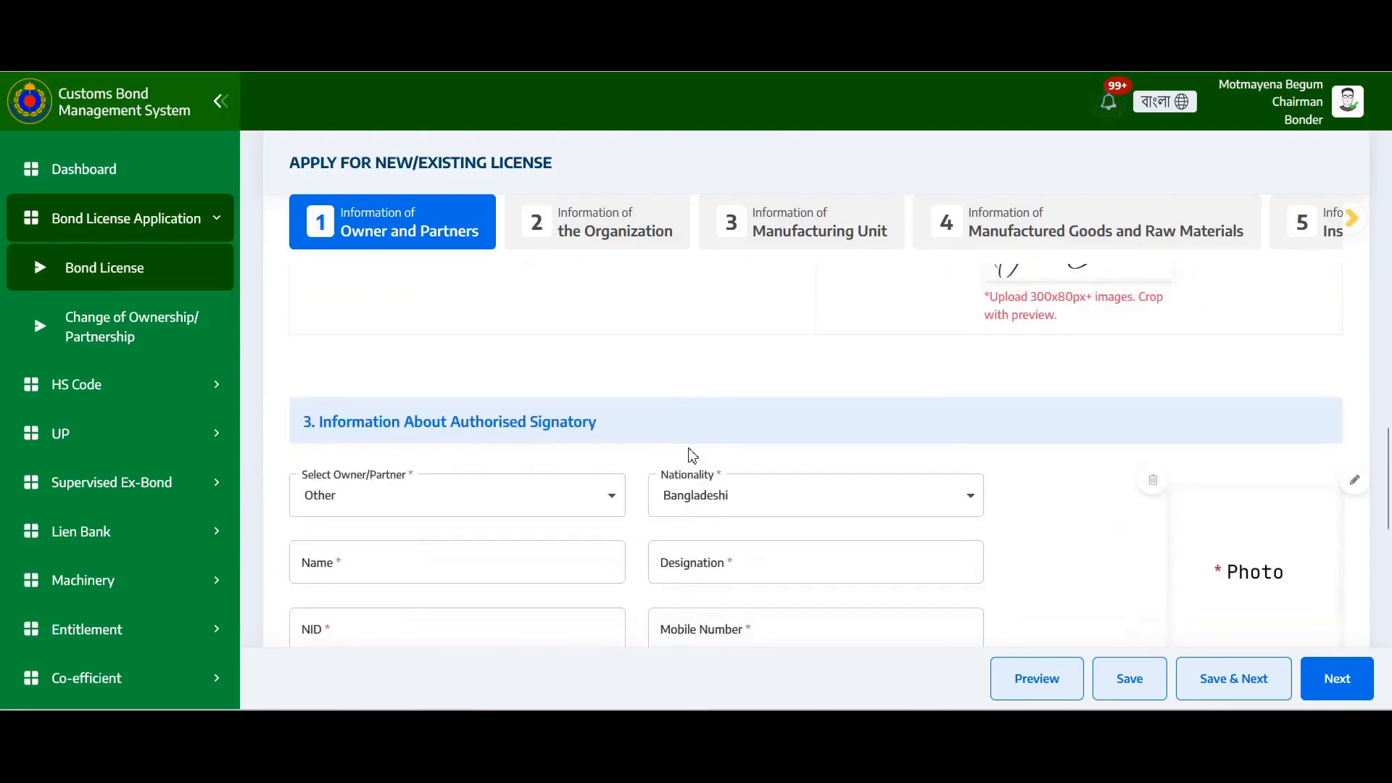
pyautogui.scroll(-3, 678, 454)
pyautogui.scroll(3, 677, 457)
pyautogui.click(521, 506)
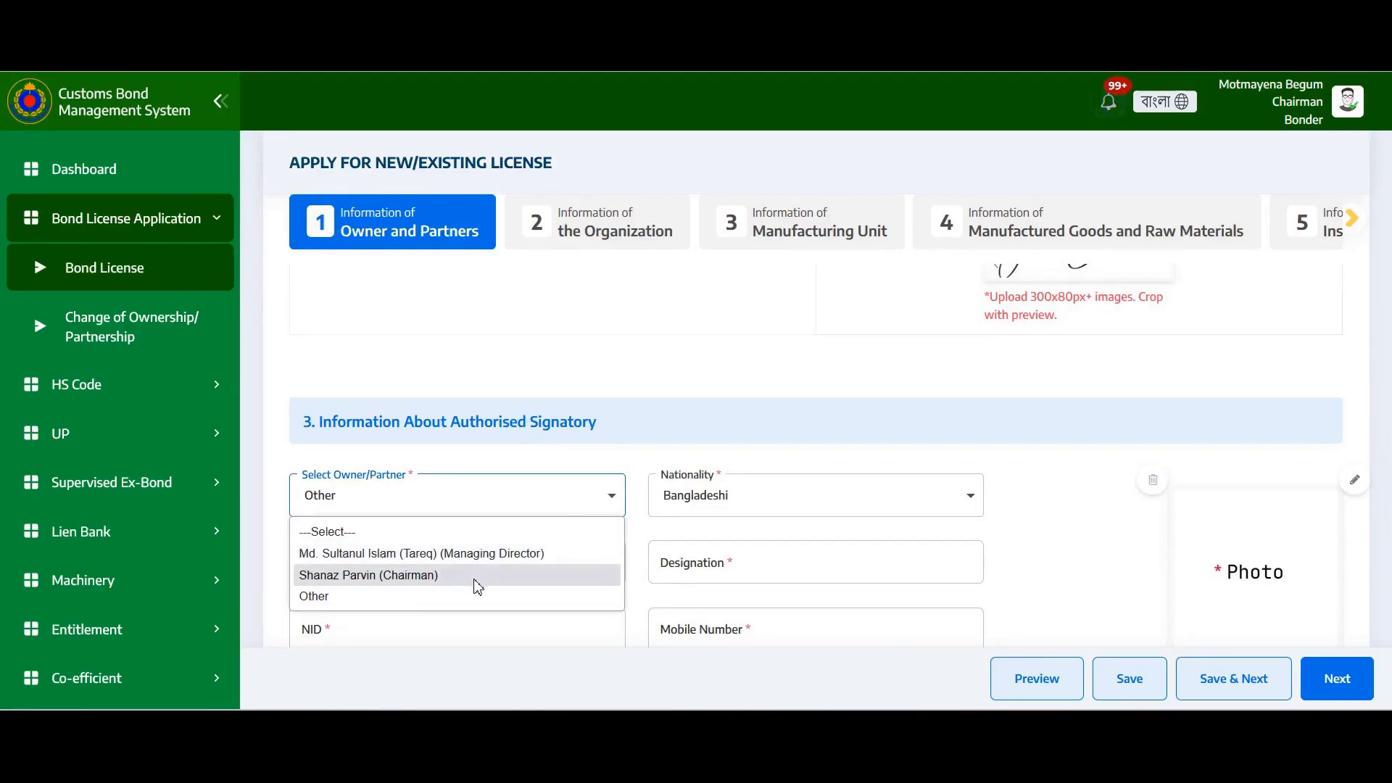
pyautogui.click(400, 598)
# Keep Bangladeshi as the signatory's nationality and review the rest of the signatory section
pyautogui.scroll(-3, 689, 432)
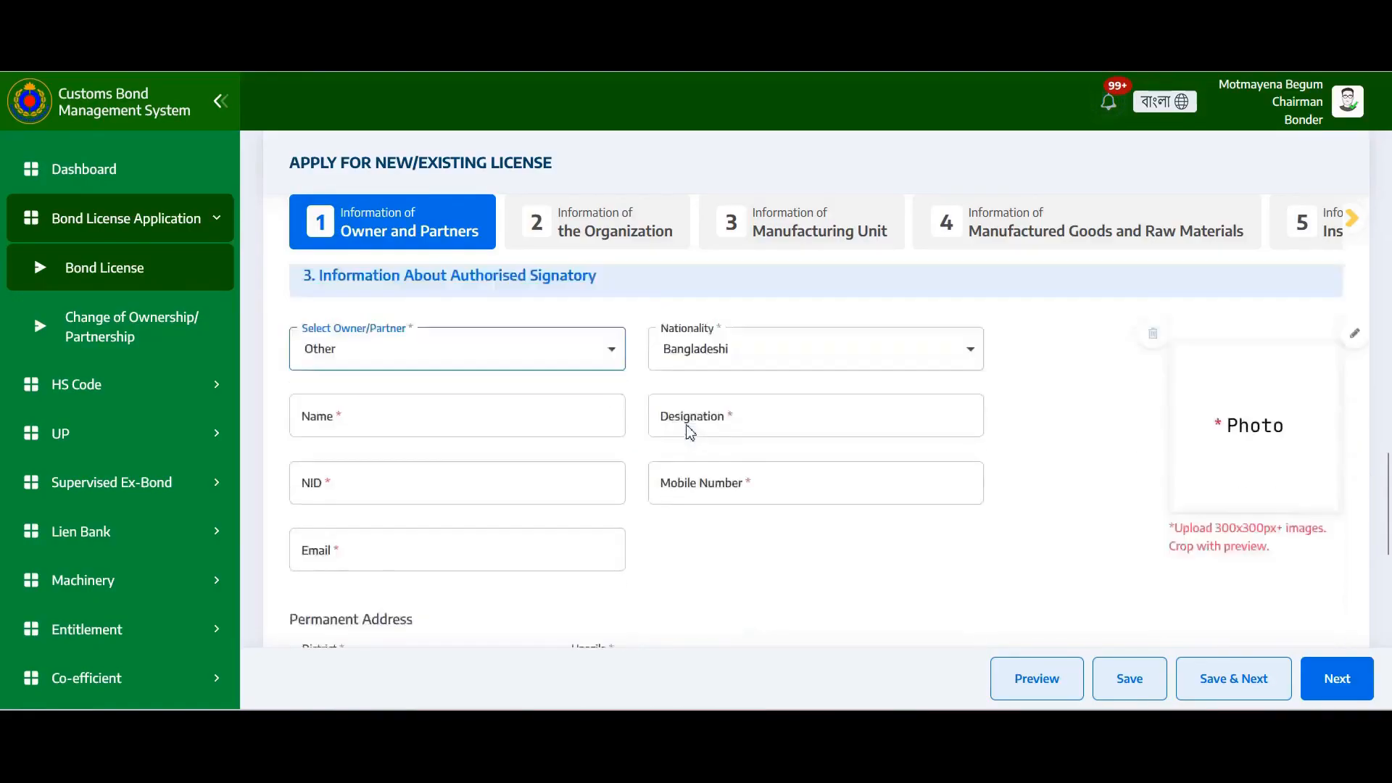
pyautogui.scroll(3, 690, 425)
pyautogui.click(753, 510)
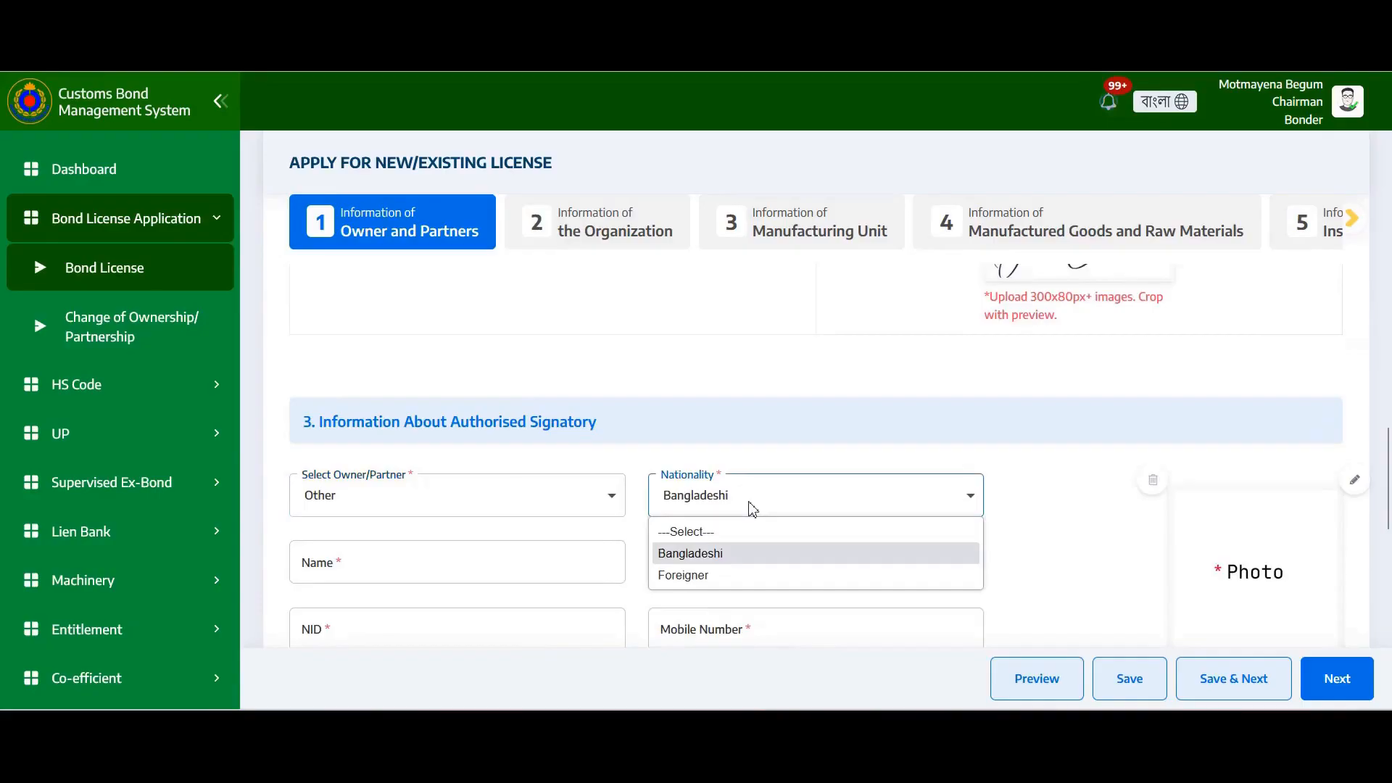
pyautogui.click(707, 553)
pyautogui.scroll(-3, 841, 483)
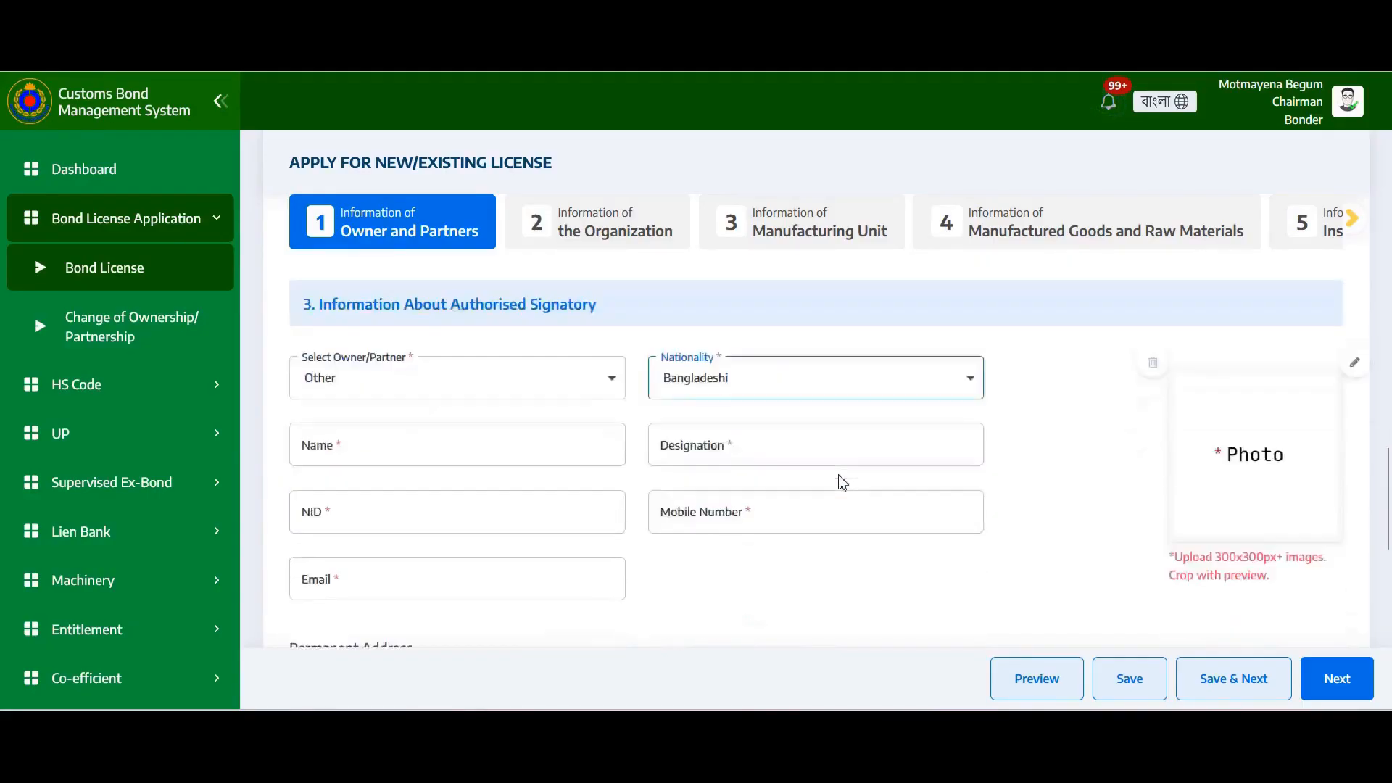
pyautogui.scroll(-3, 709, 496)
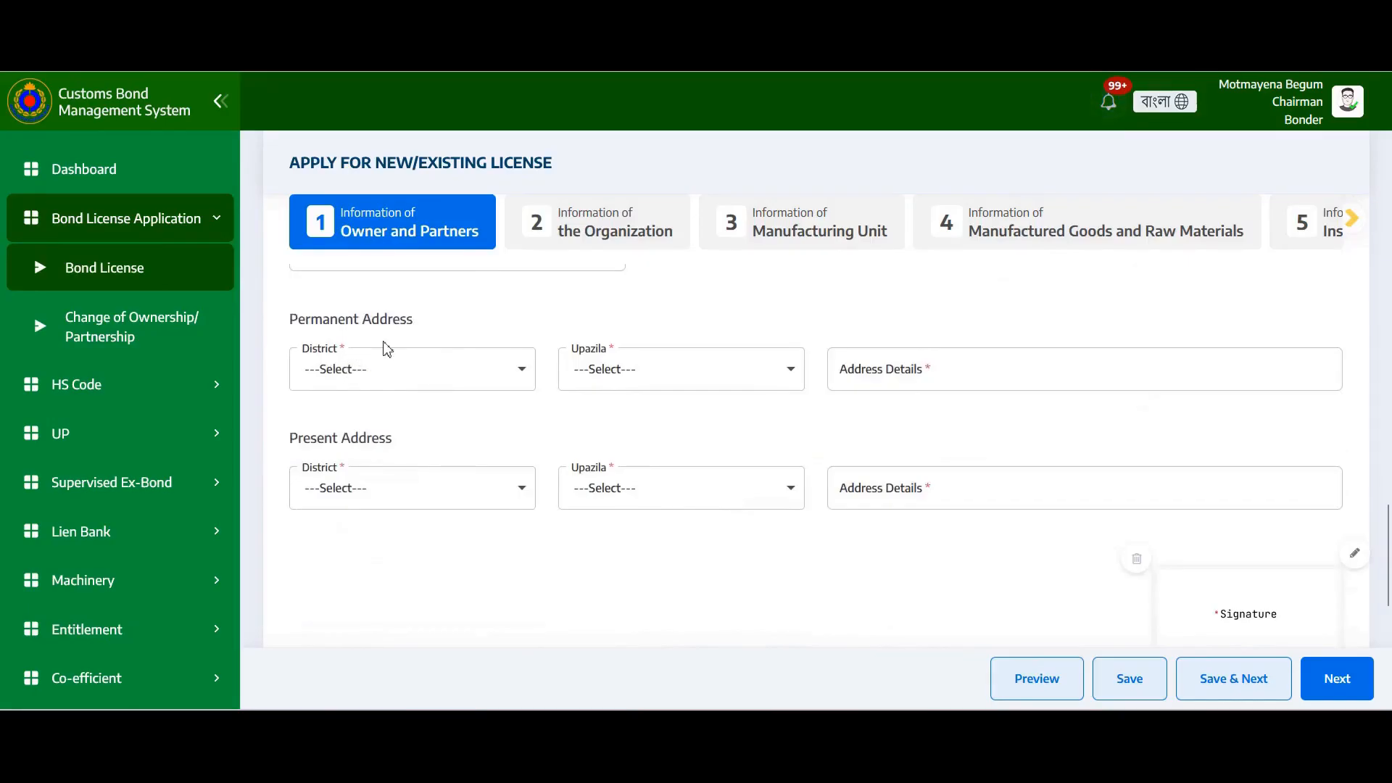
pyautogui.scroll(-3, 684, 445)
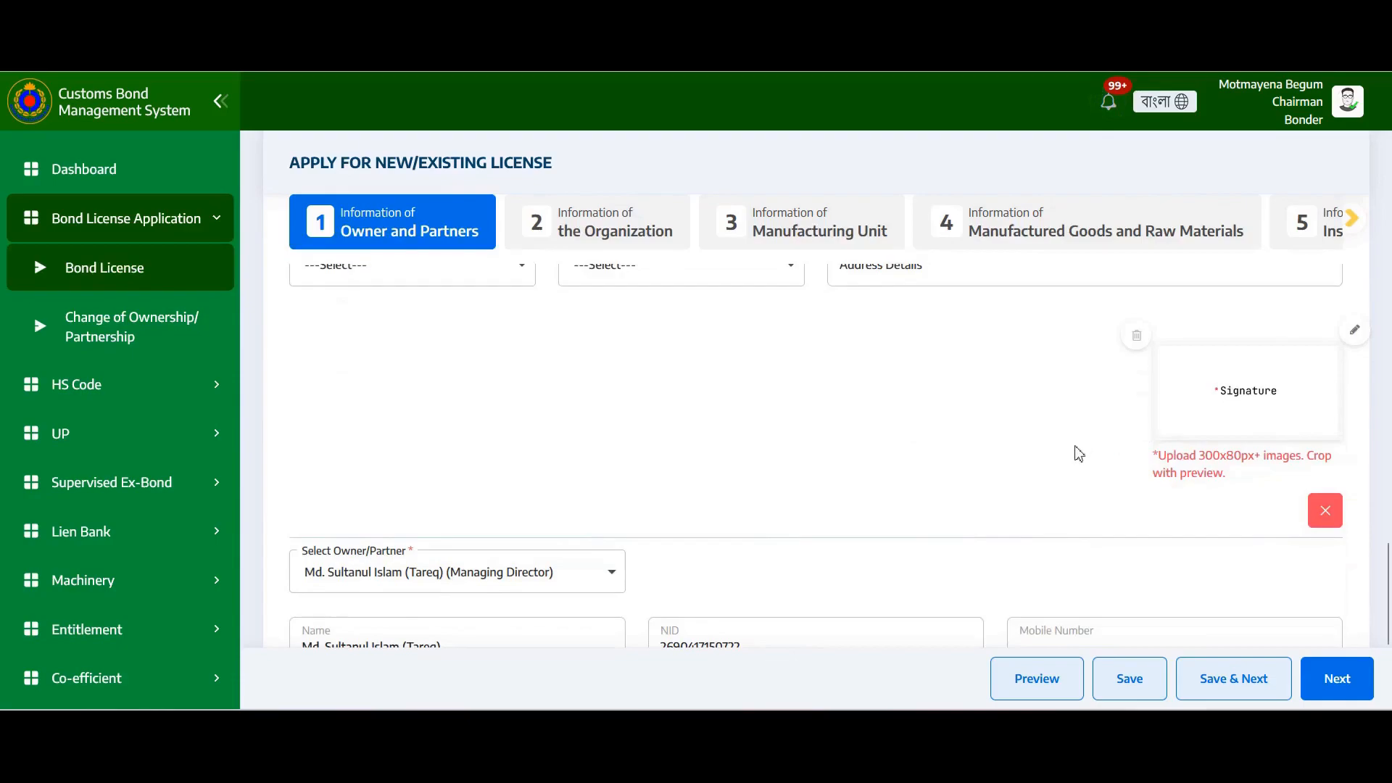
pyautogui.scroll(-3, 1073, 450)
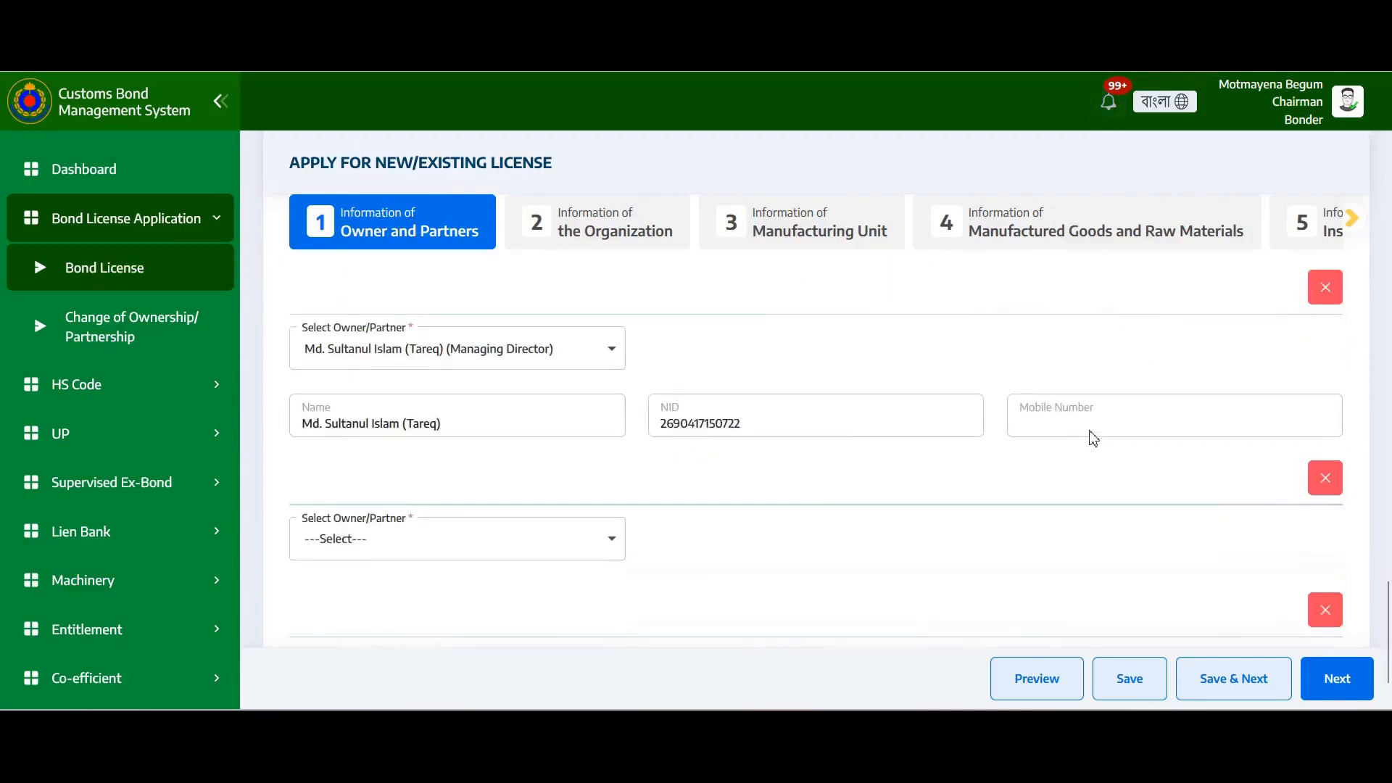
pyautogui.scroll(3, 1005, 433)
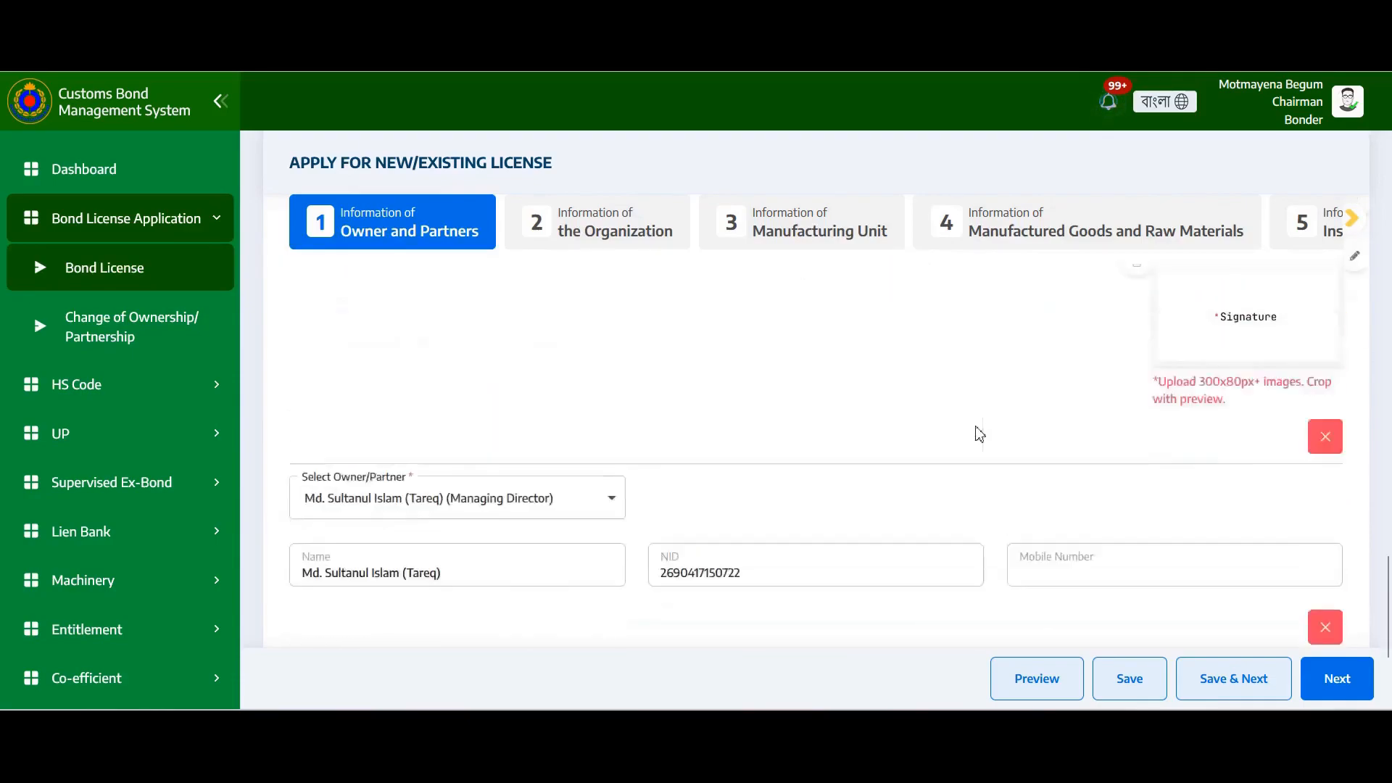
pyautogui.scroll(-4, 980, 434)
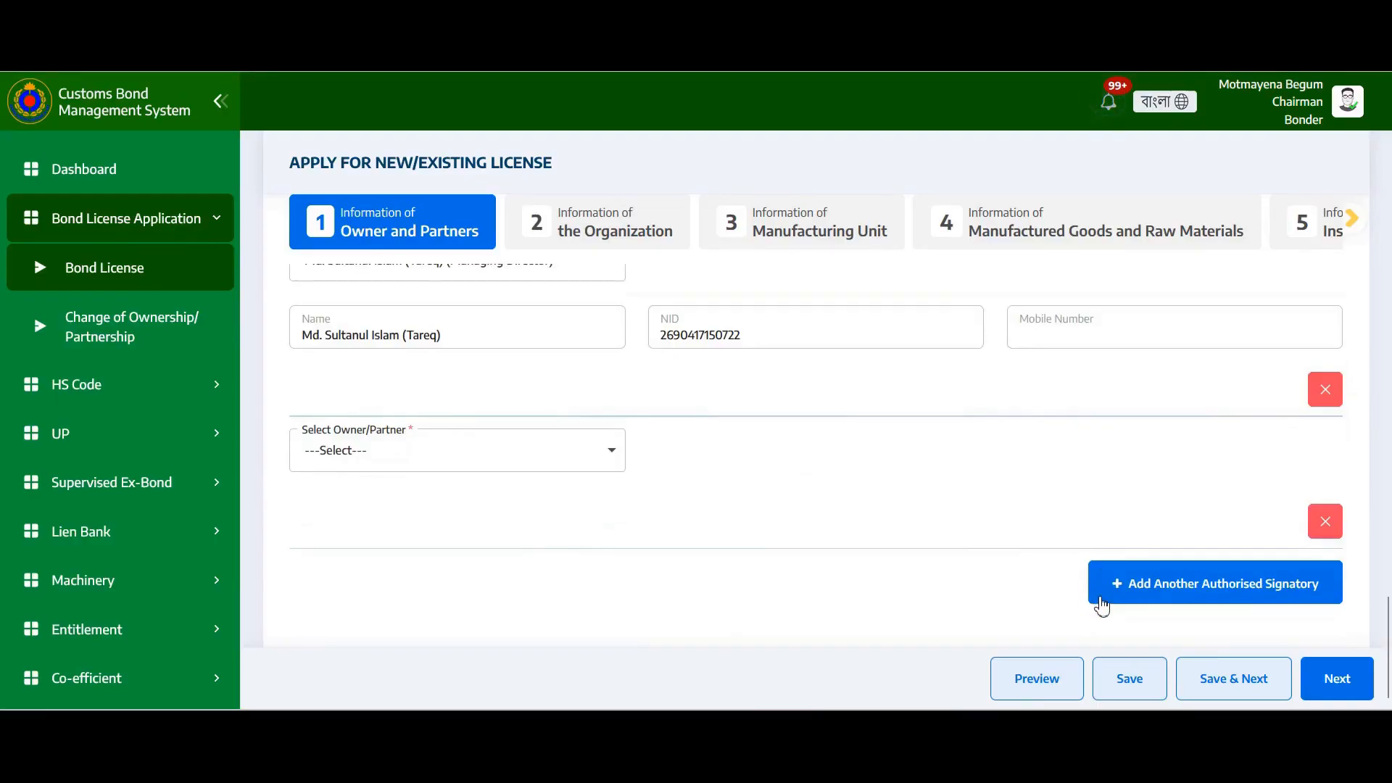
# Add one more empty authorised signatory entry, then save the owners step and acknowledge Data Saved
pyautogui.click(1138, 599)
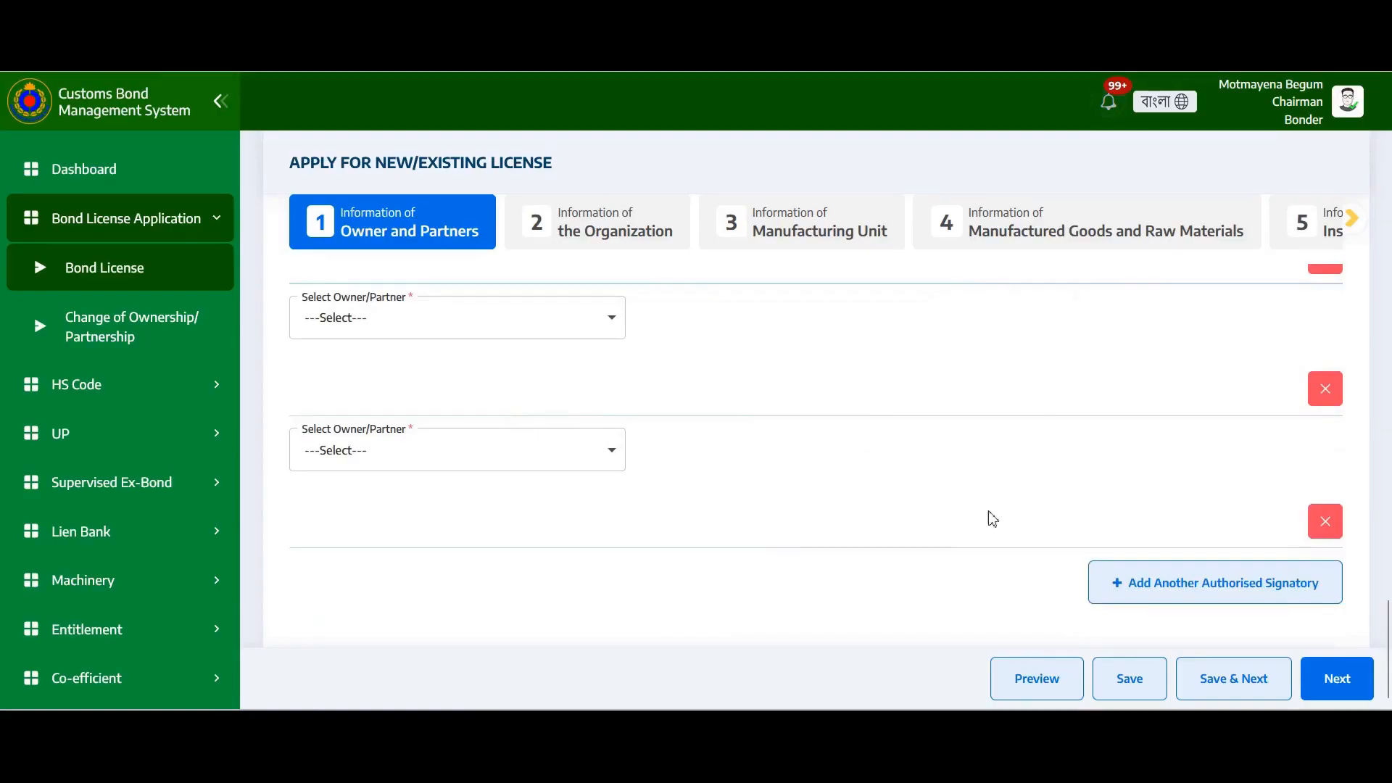
pyautogui.click(1191, 694)
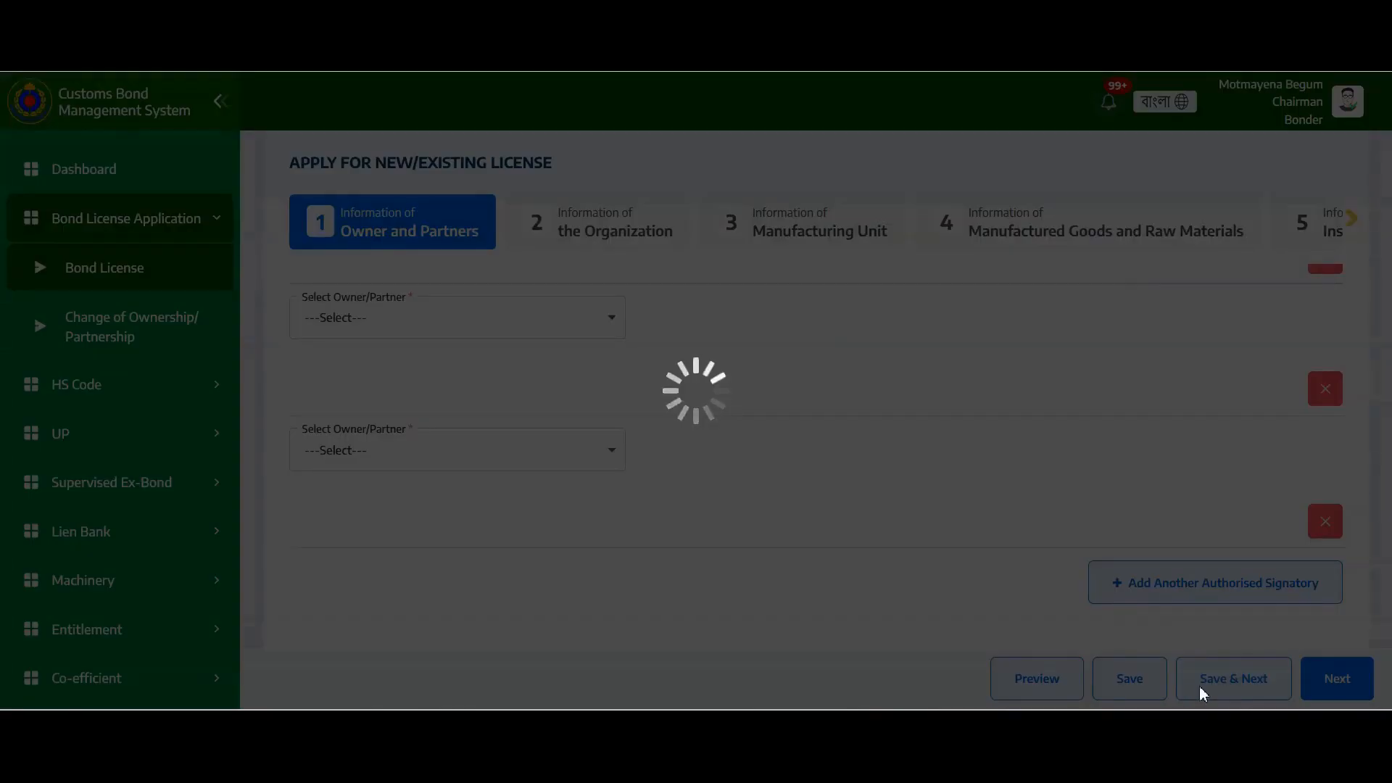
pyautogui.click(702, 444)
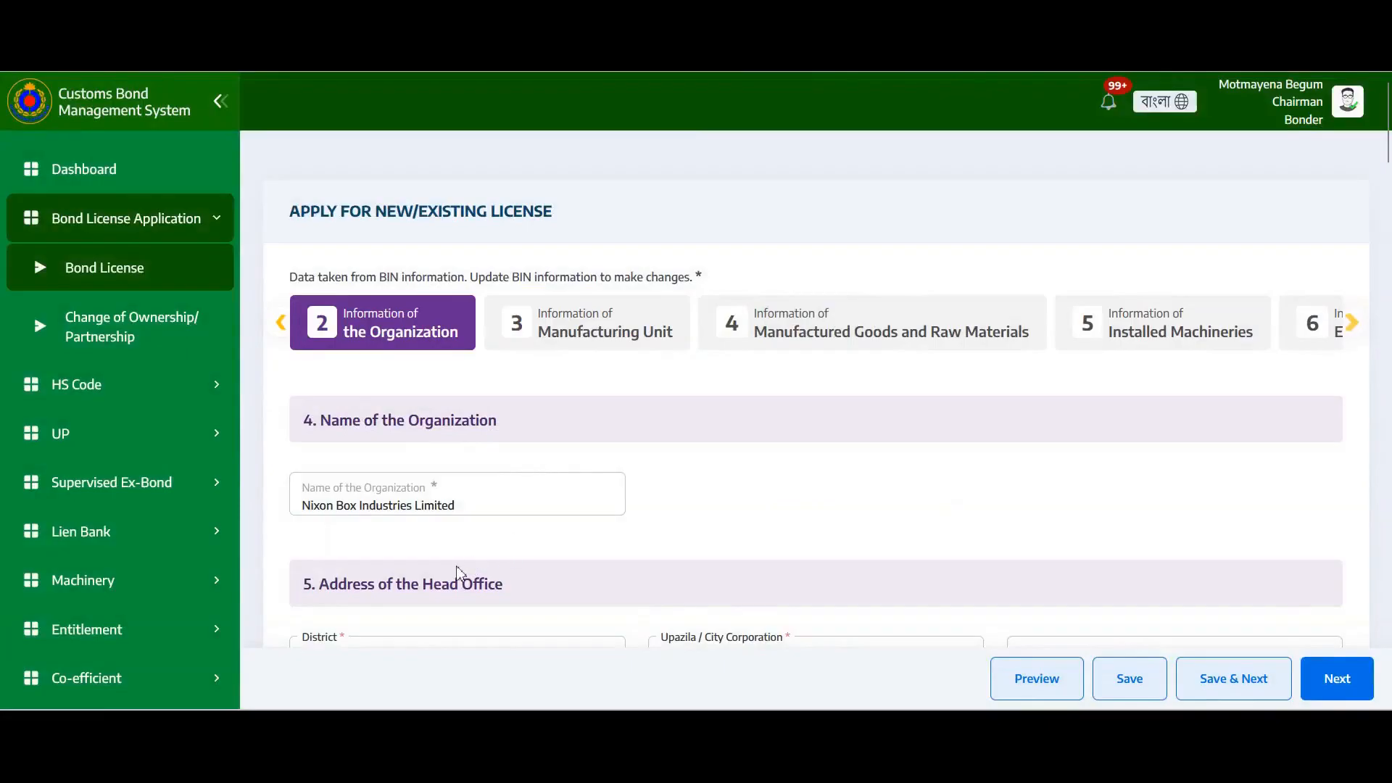
pyautogui.scroll(-2, 472, 535)
pyautogui.scroll(2, 441, 395)
pyautogui.scroll(-2, 1386, 138)
pyautogui.scroll(-1, 1386, 137)
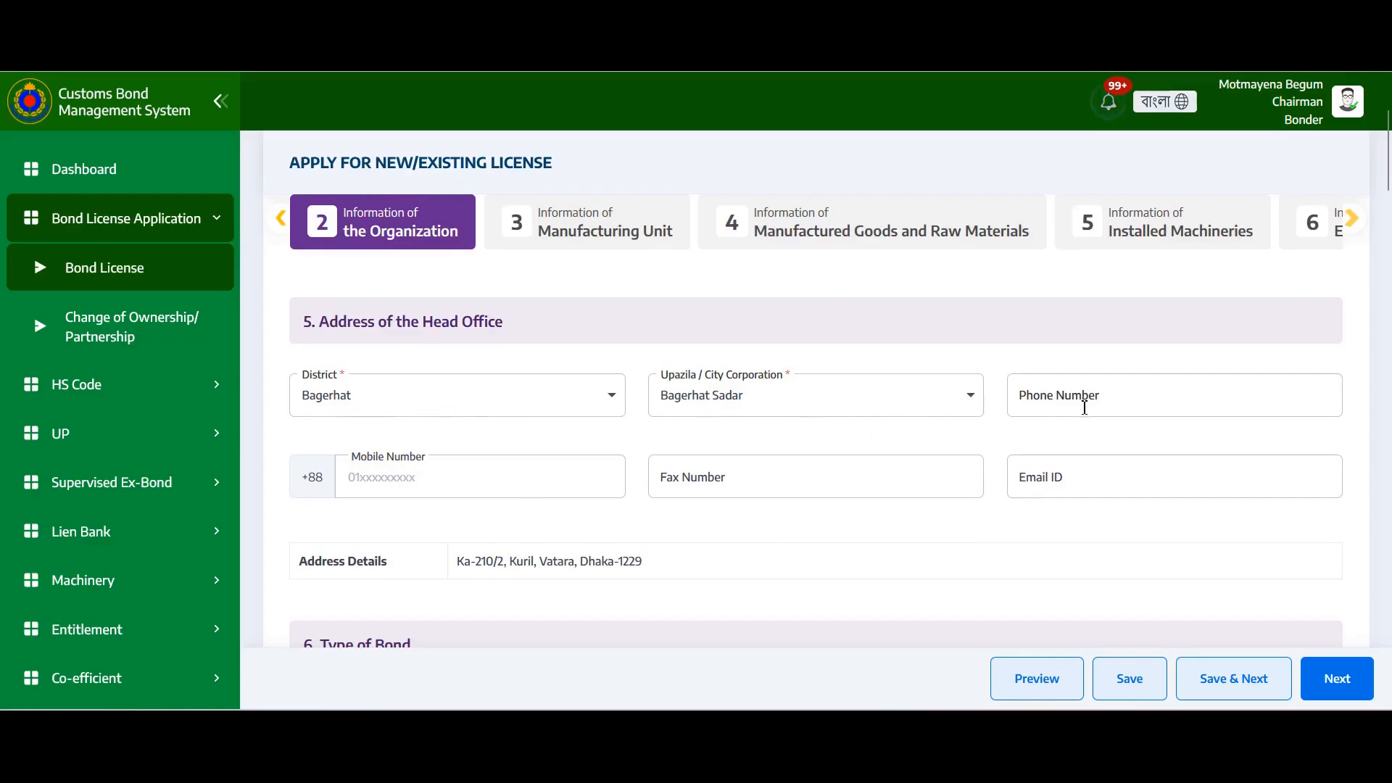
pyautogui.scroll(-6, 1007, 486)
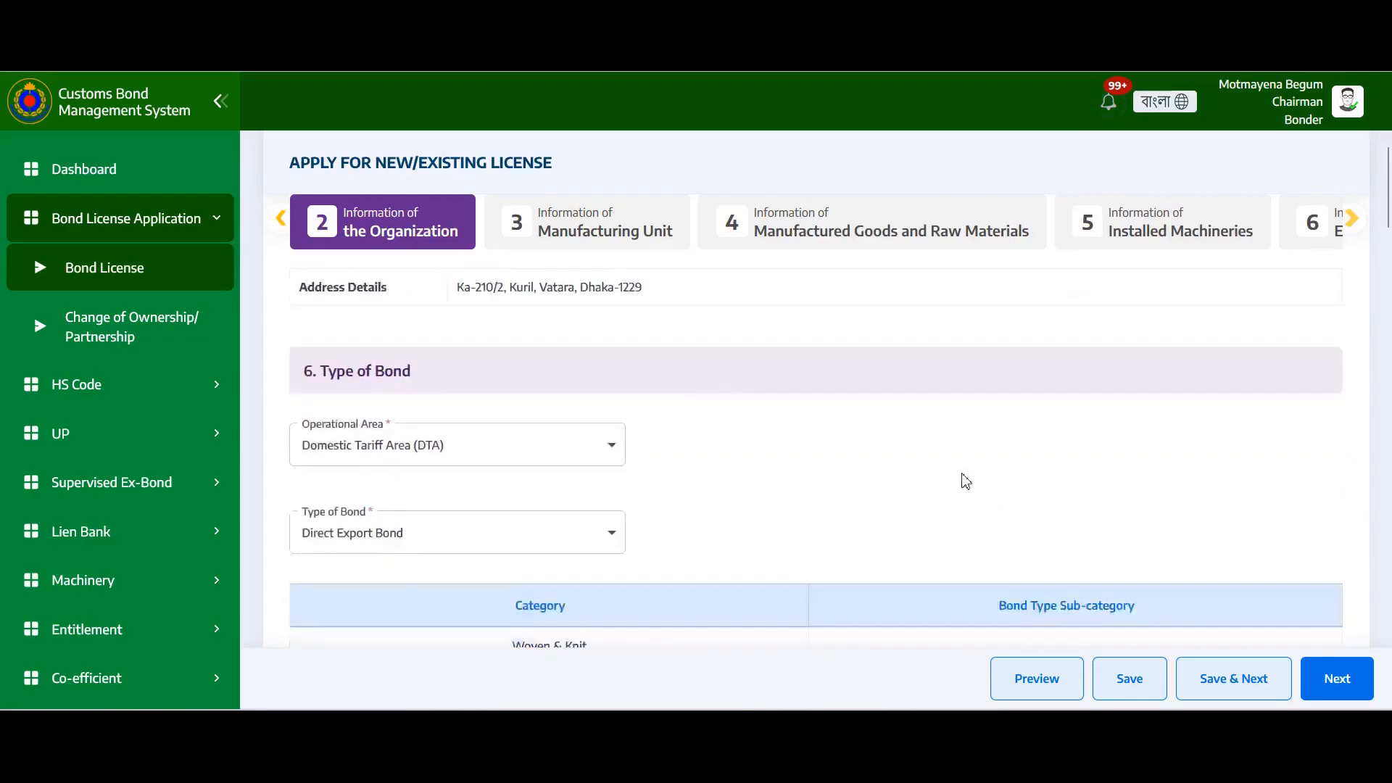
pyautogui.scroll(3, 951, 472)
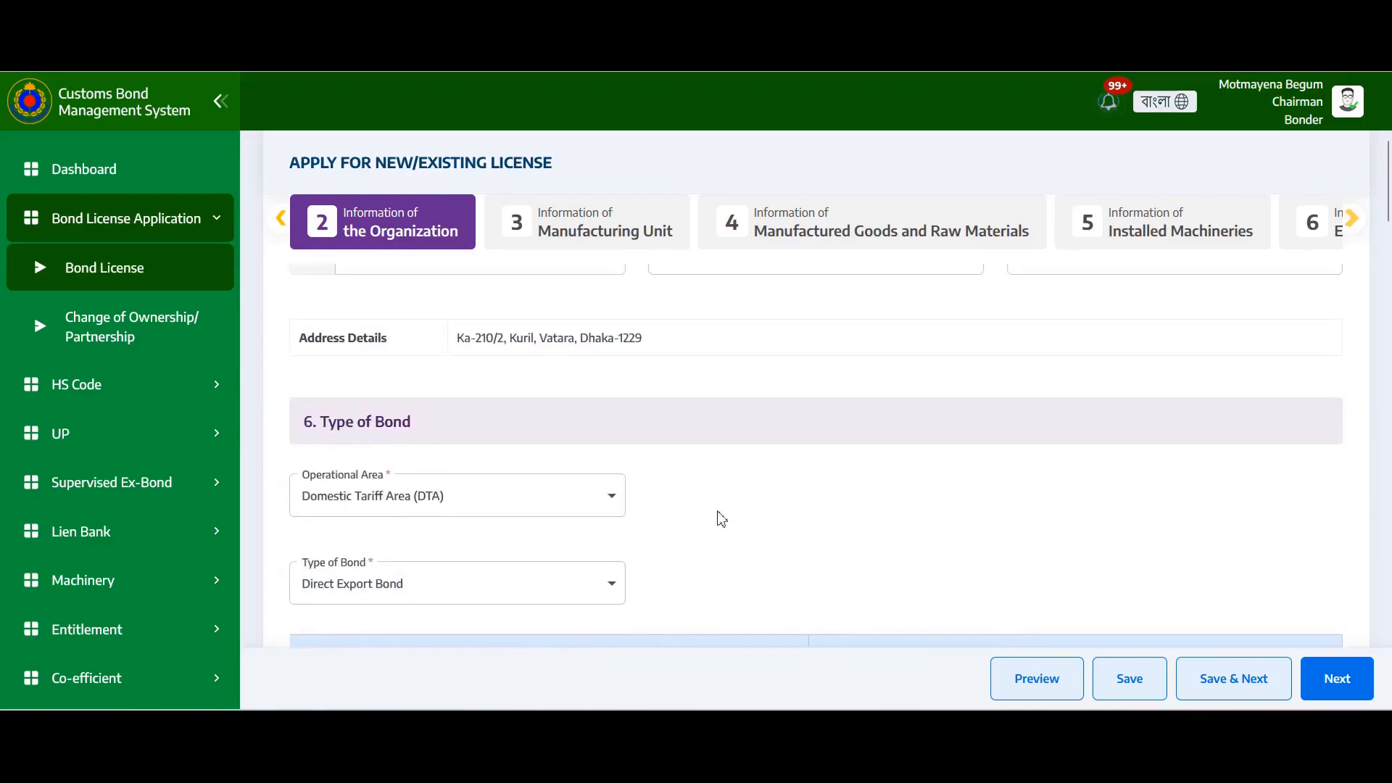
pyautogui.click(588, 503)
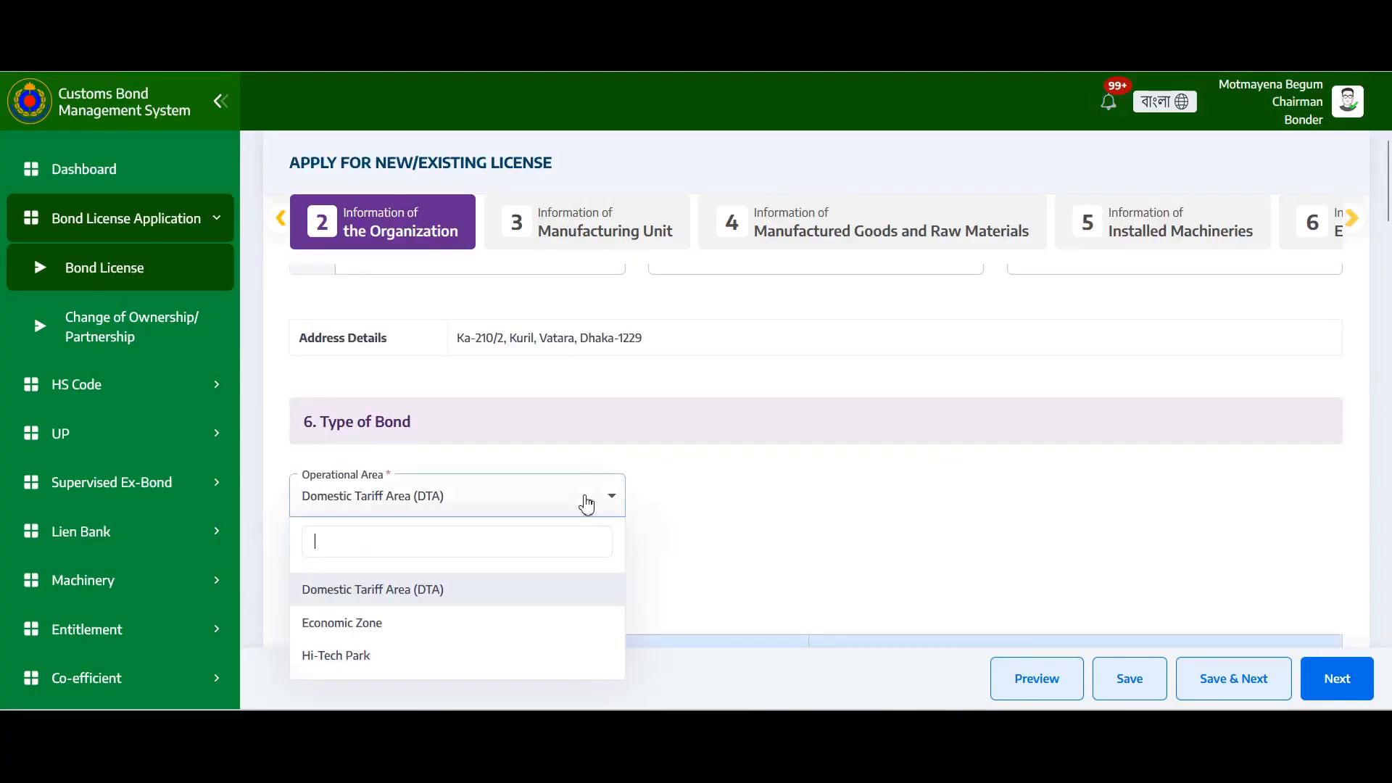
pyautogui.click(433, 599)
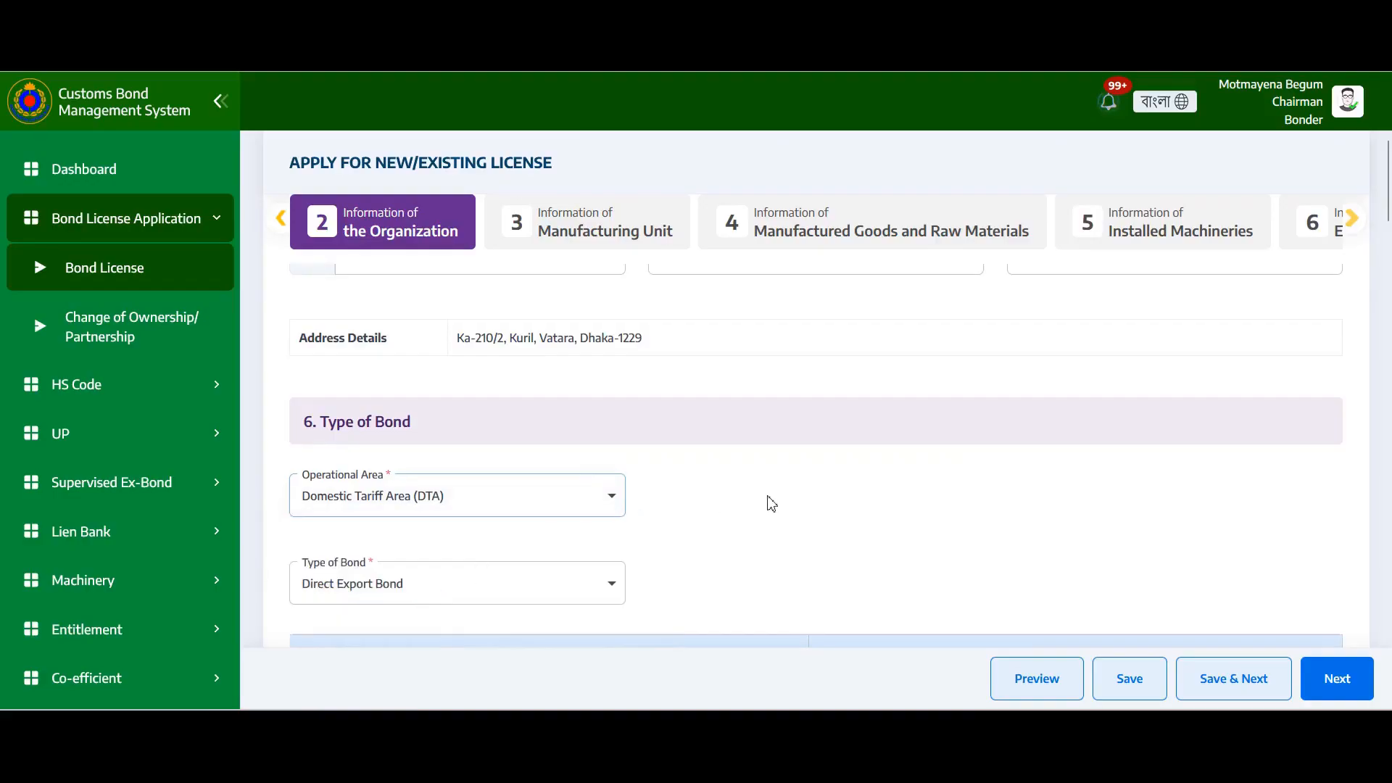
pyautogui.scroll(-3, 778, 502)
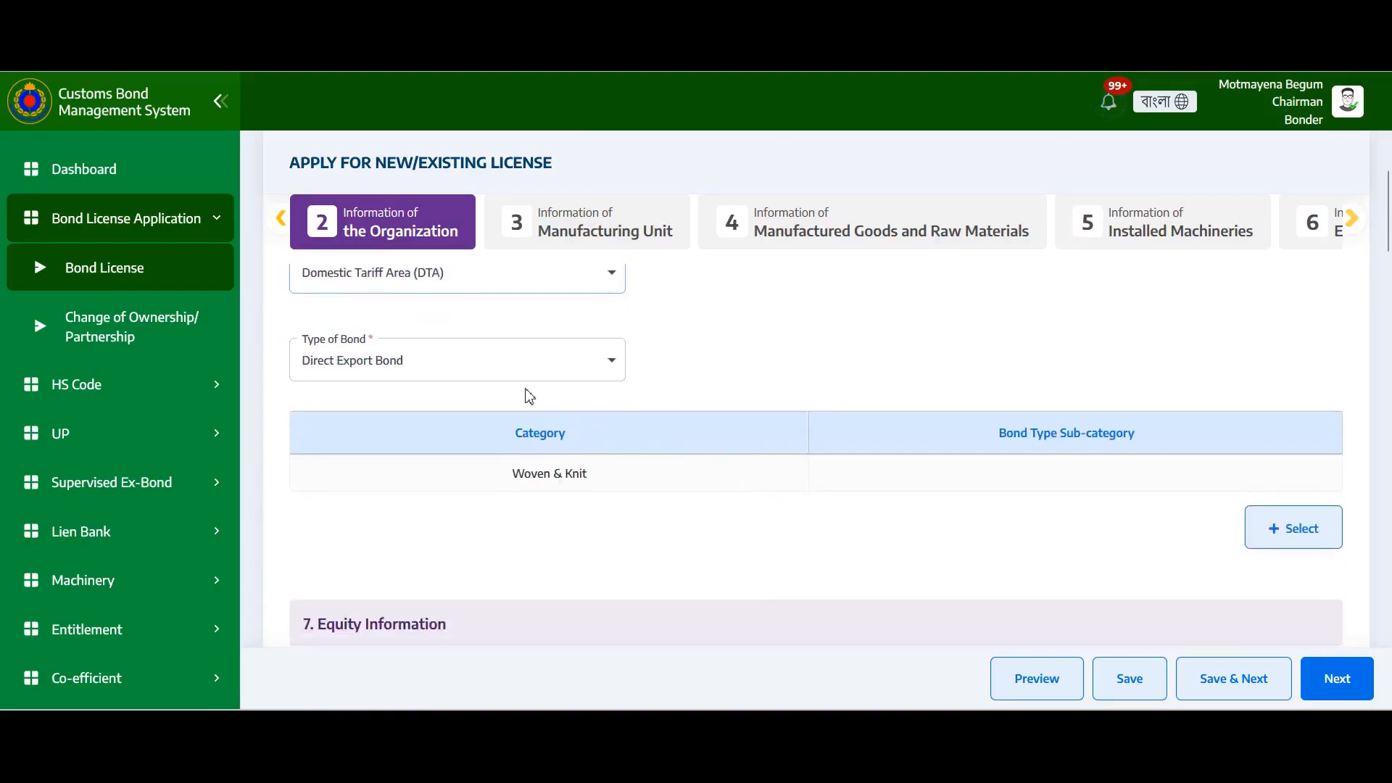
pyautogui.click(533, 367)
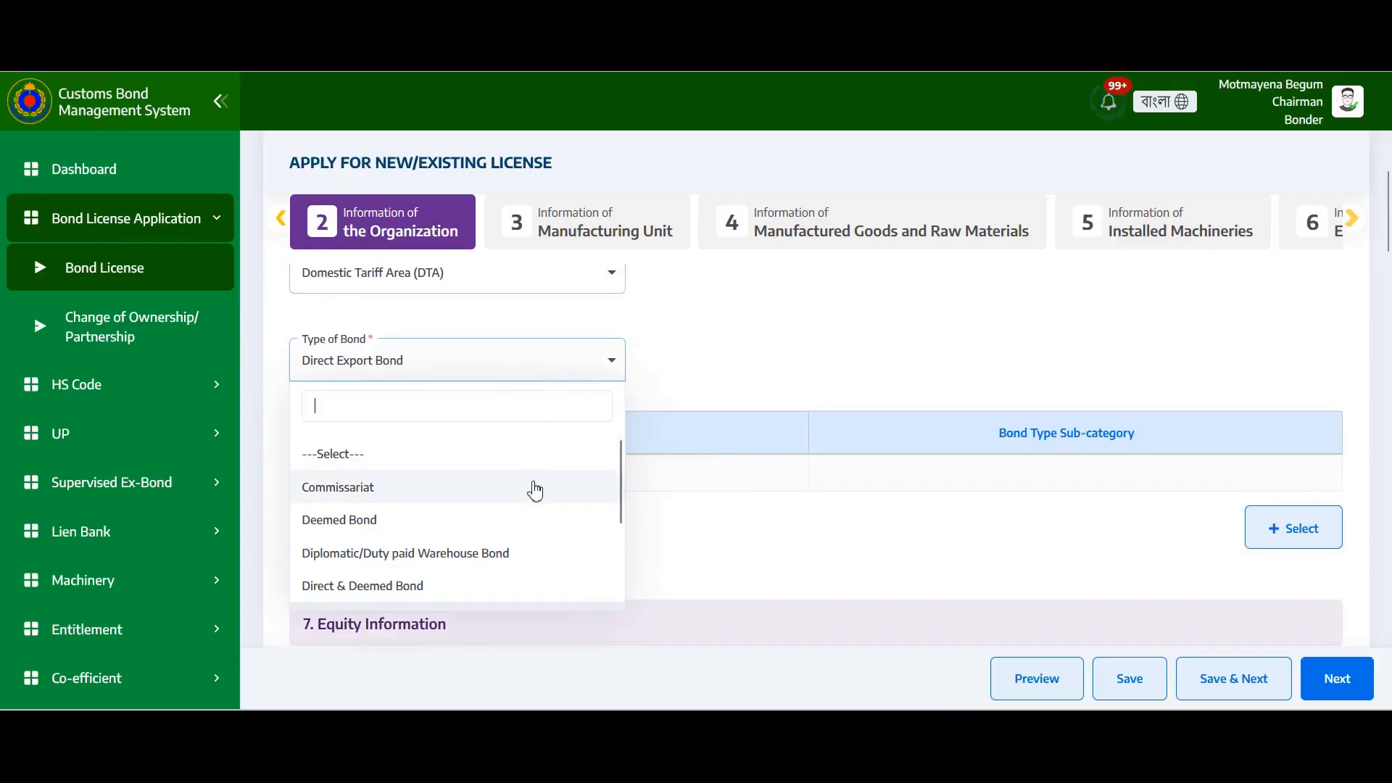
pyautogui.scroll(-2, 535, 487)
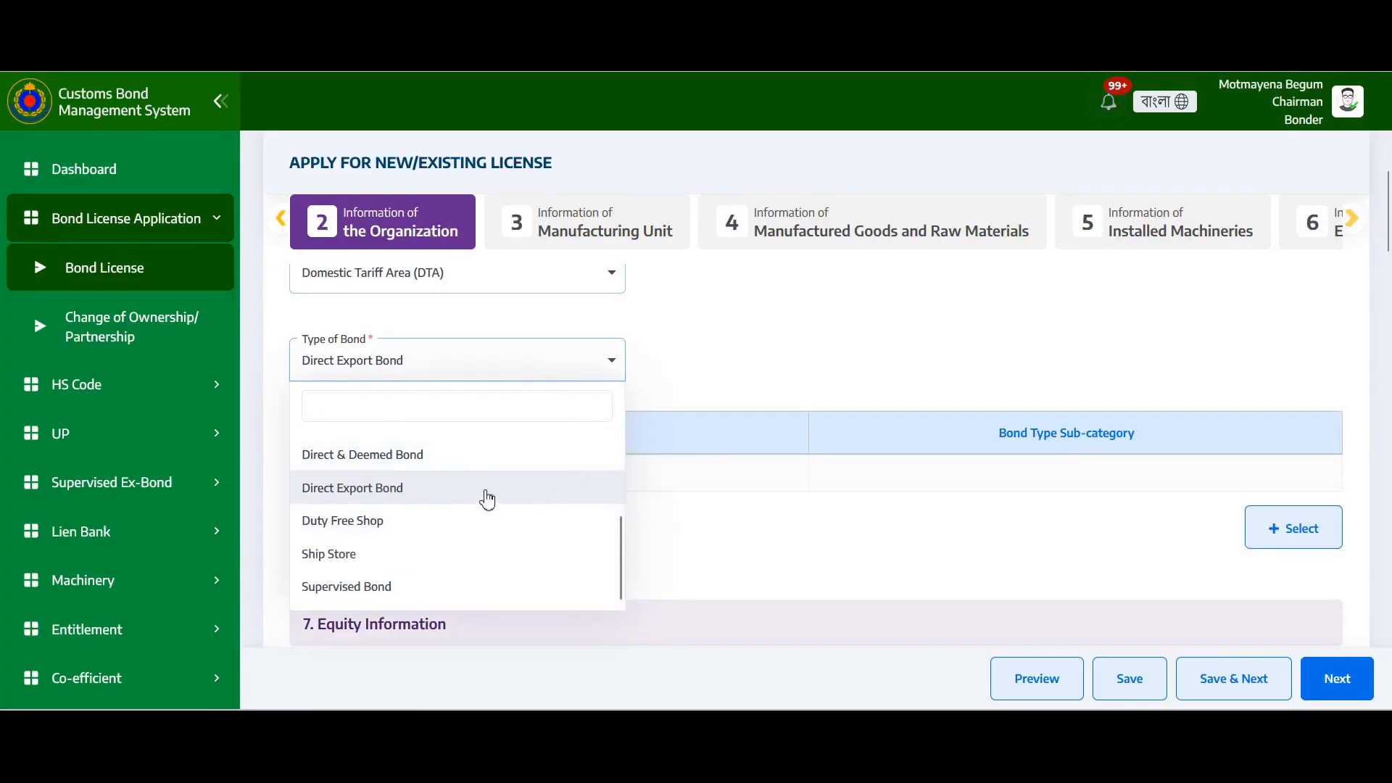
pyautogui.click(388, 493)
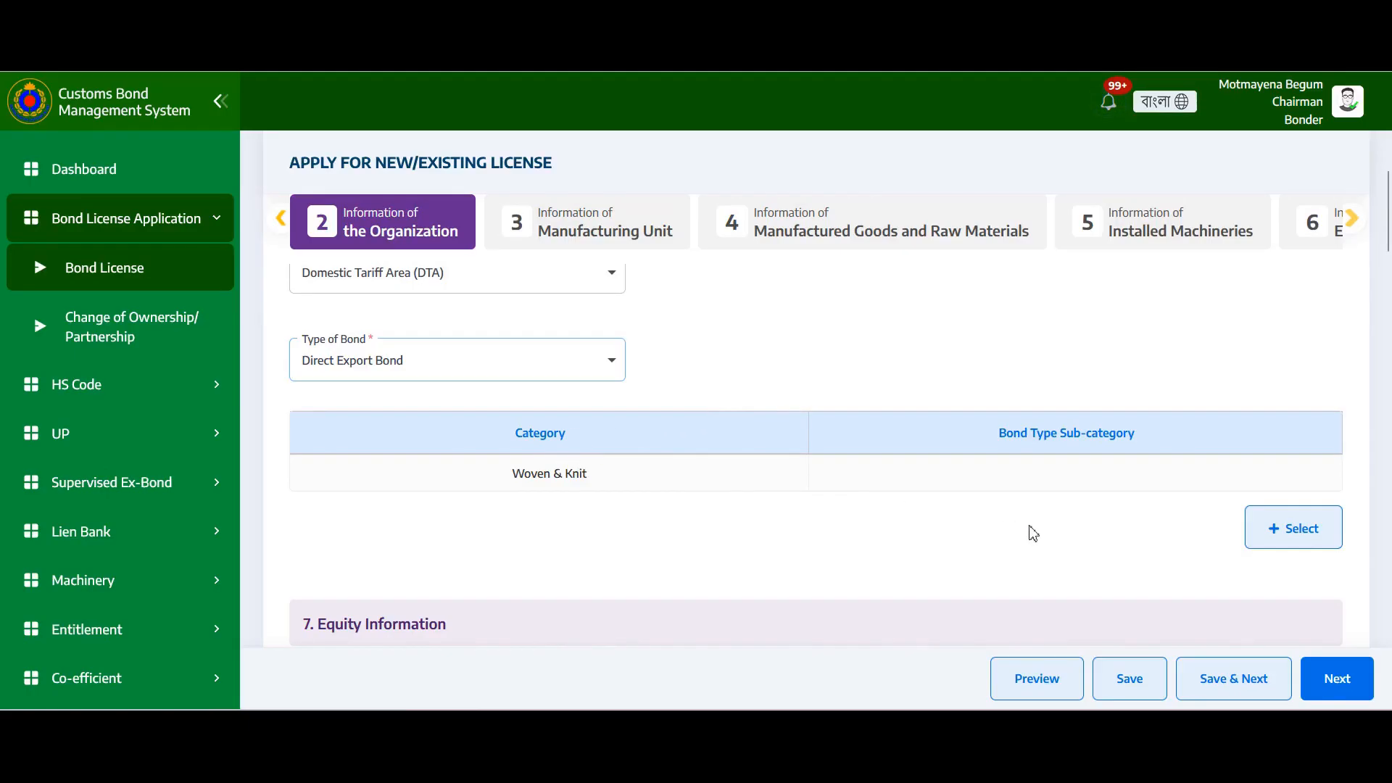
# Switch on Knit Garments, Sweater and Leather & Footwear Accessories in the bond type category picker
pyautogui.click(1282, 542)
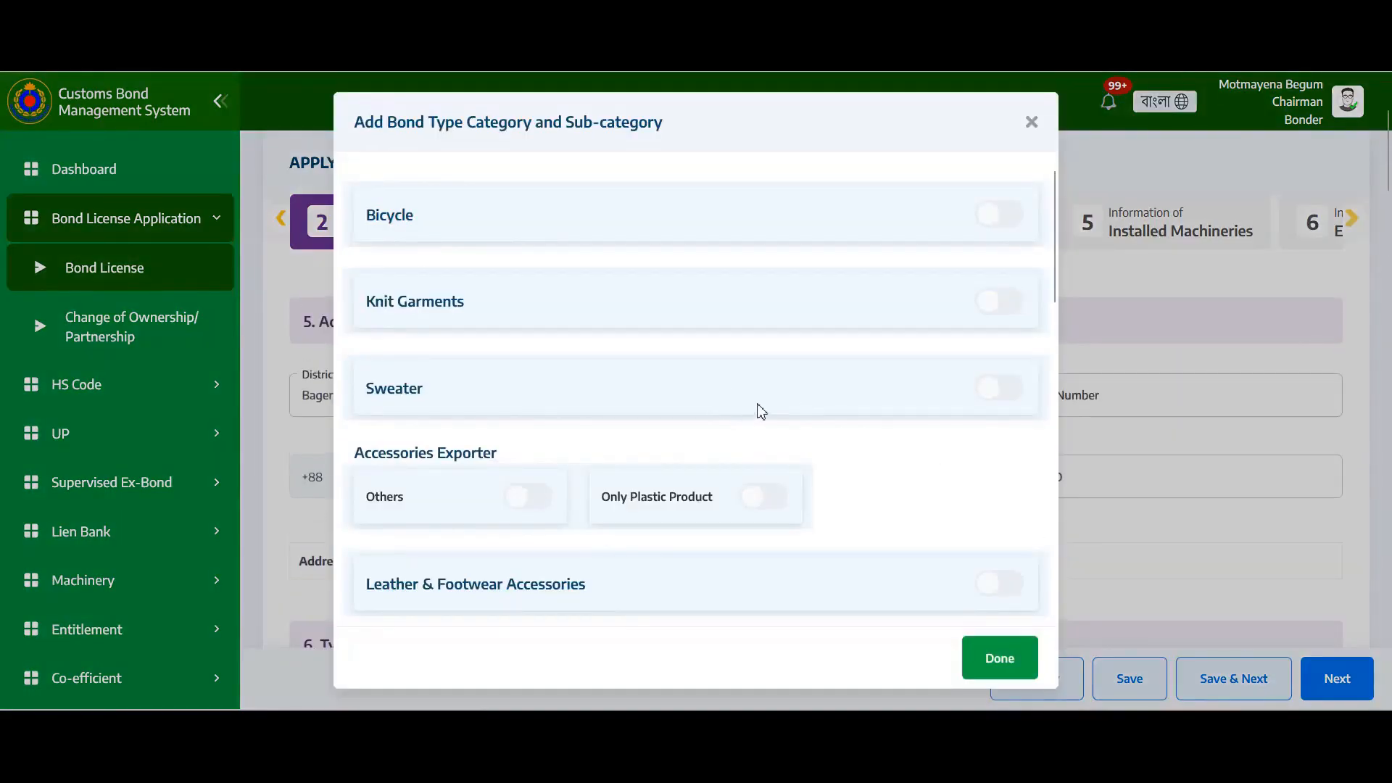
pyautogui.scroll(-3, 757, 393)
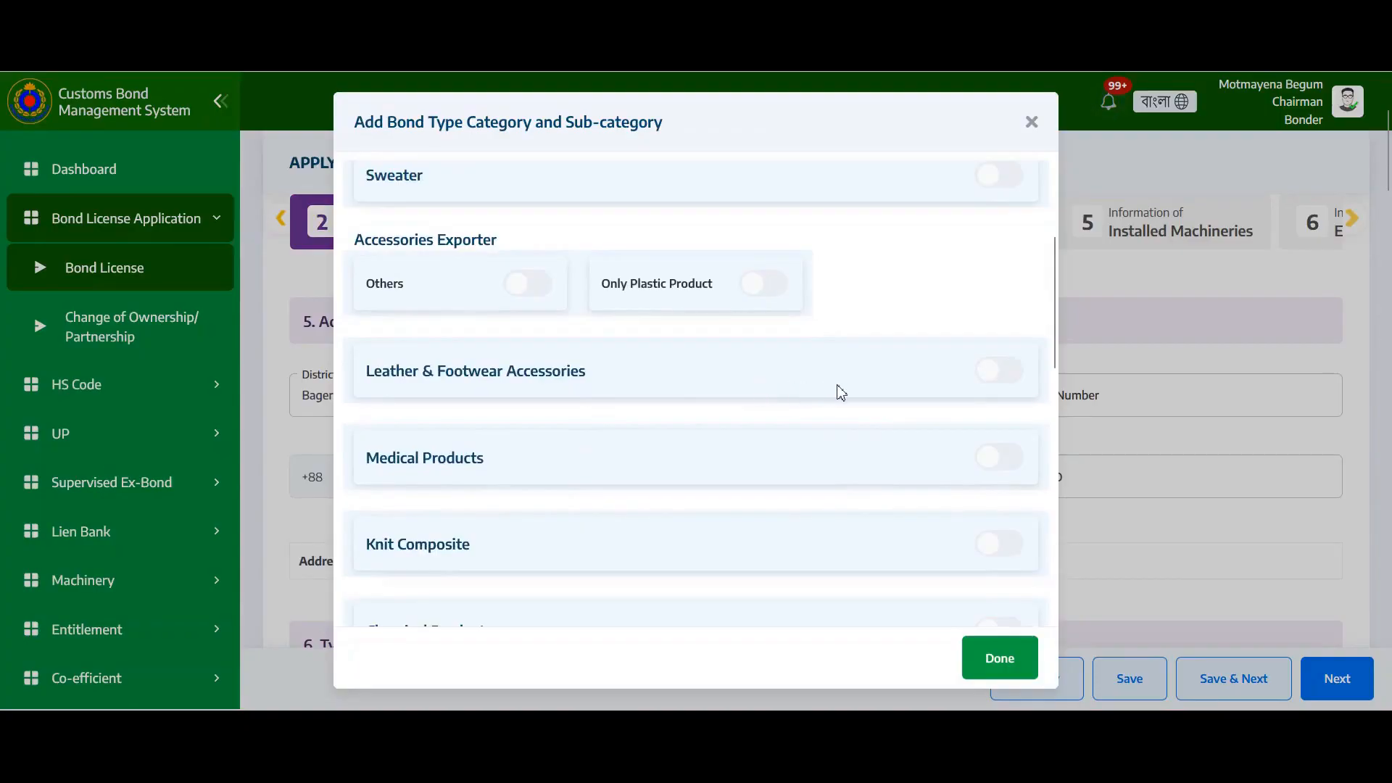
pyautogui.scroll(3, 839, 392)
pyautogui.click(1006, 303)
pyautogui.click(1014, 387)
pyautogui.scroll(-3, 982, 477)
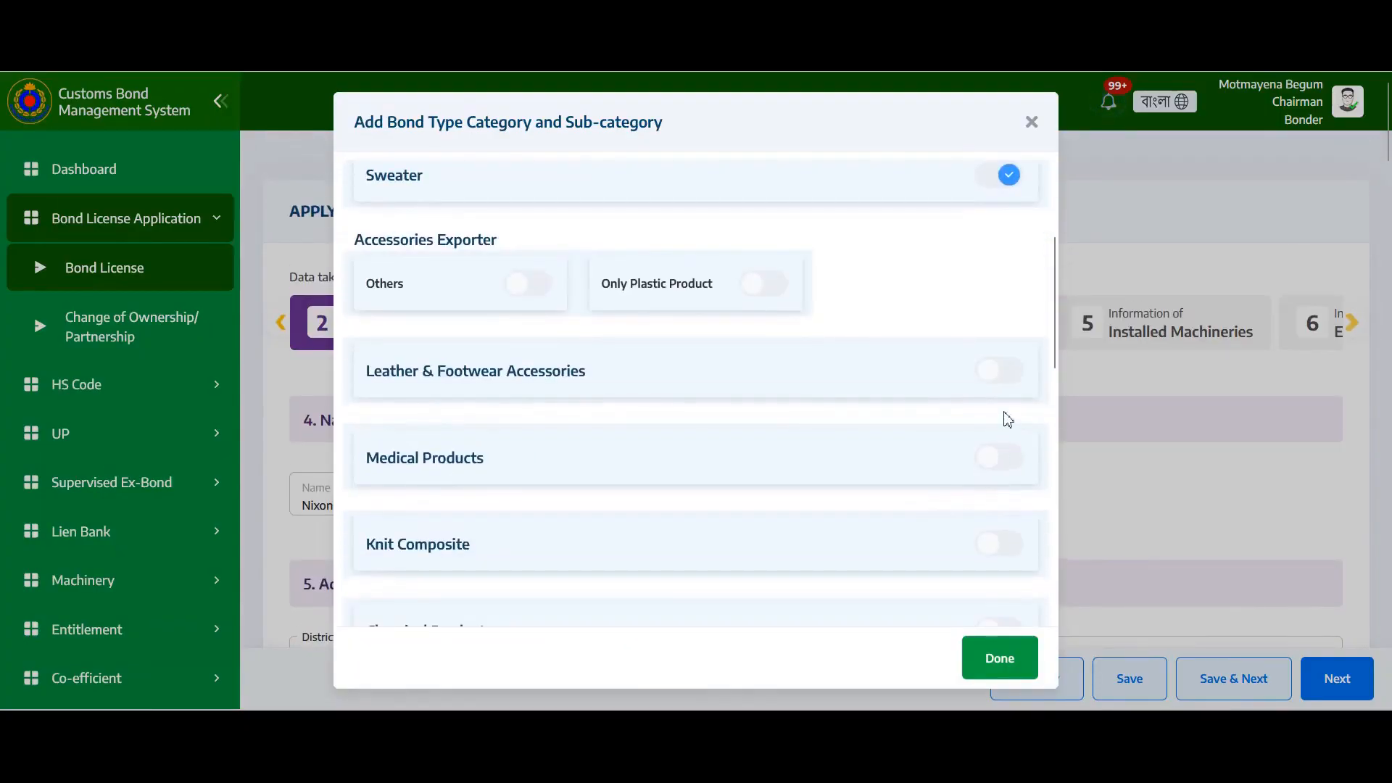
pyautogui.click(1010, 374)
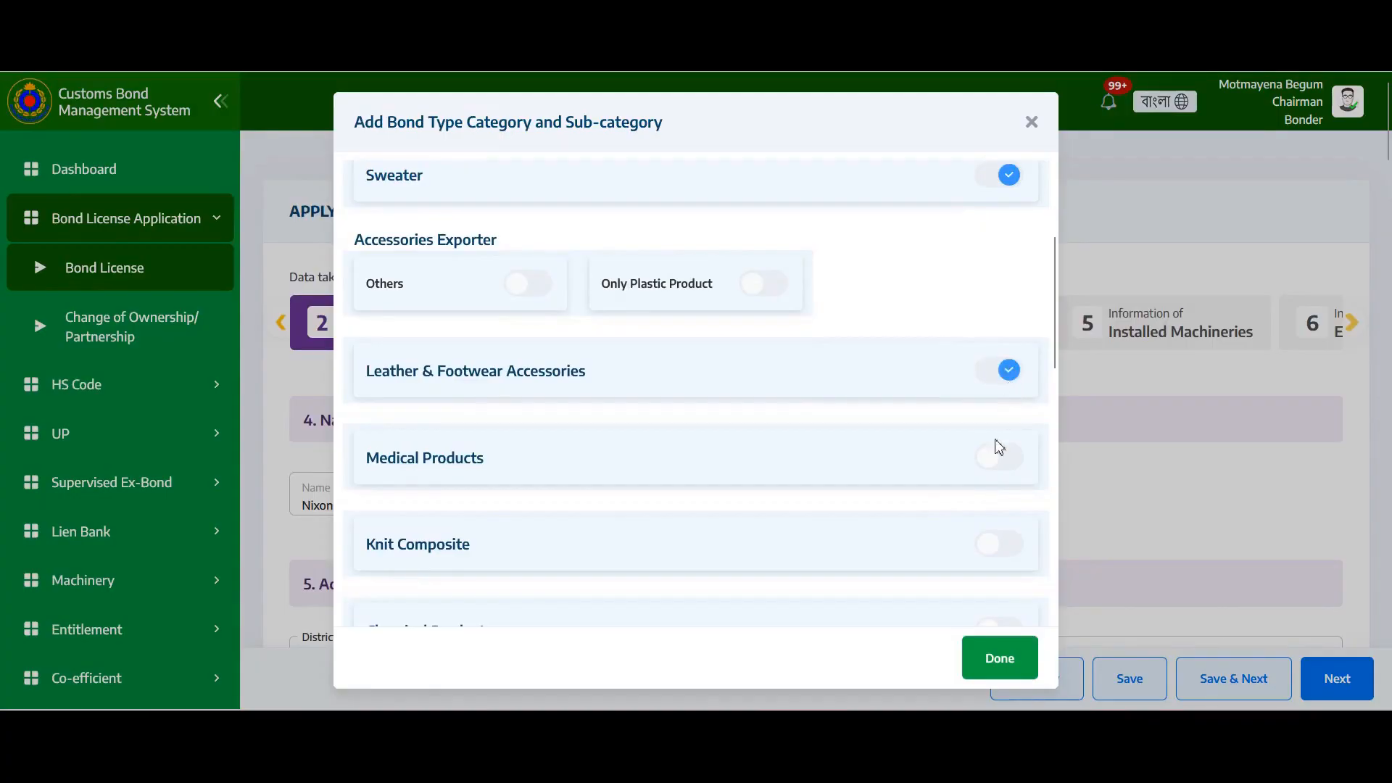
# Apply the three chosen categories to the table and move down to sections 15 and 16
pyautogui.click(998, 660)
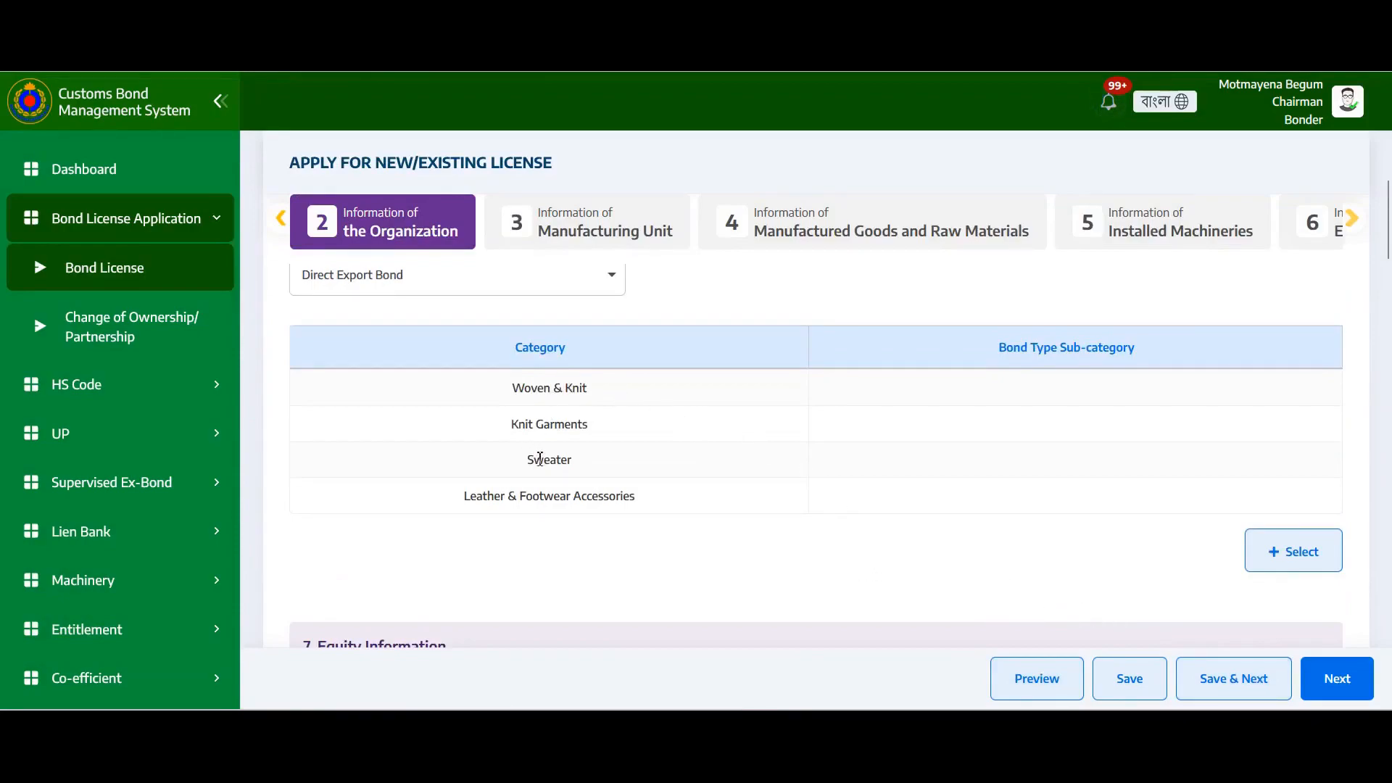
pyautogui.scroll(-3, 889, 513)
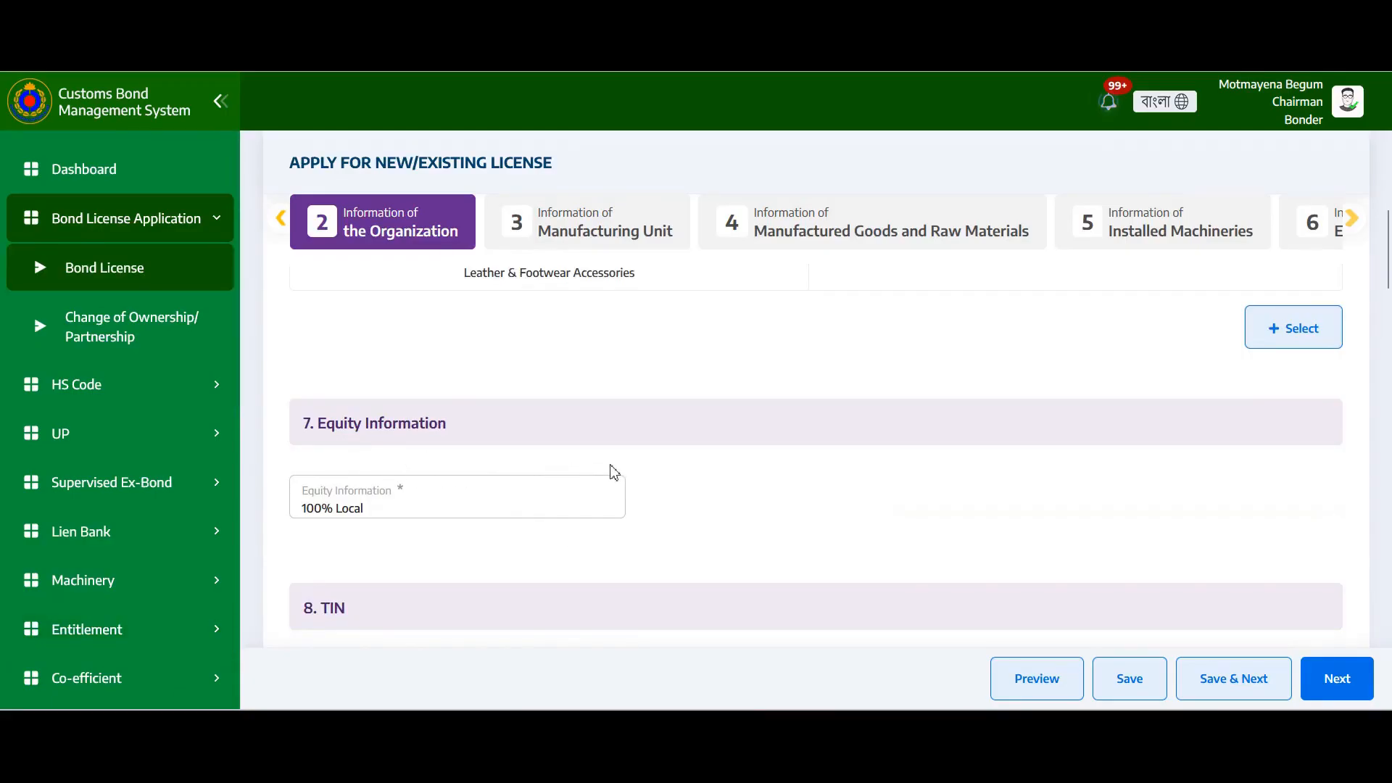
pyautogui.scroll(-2, 521, 484)
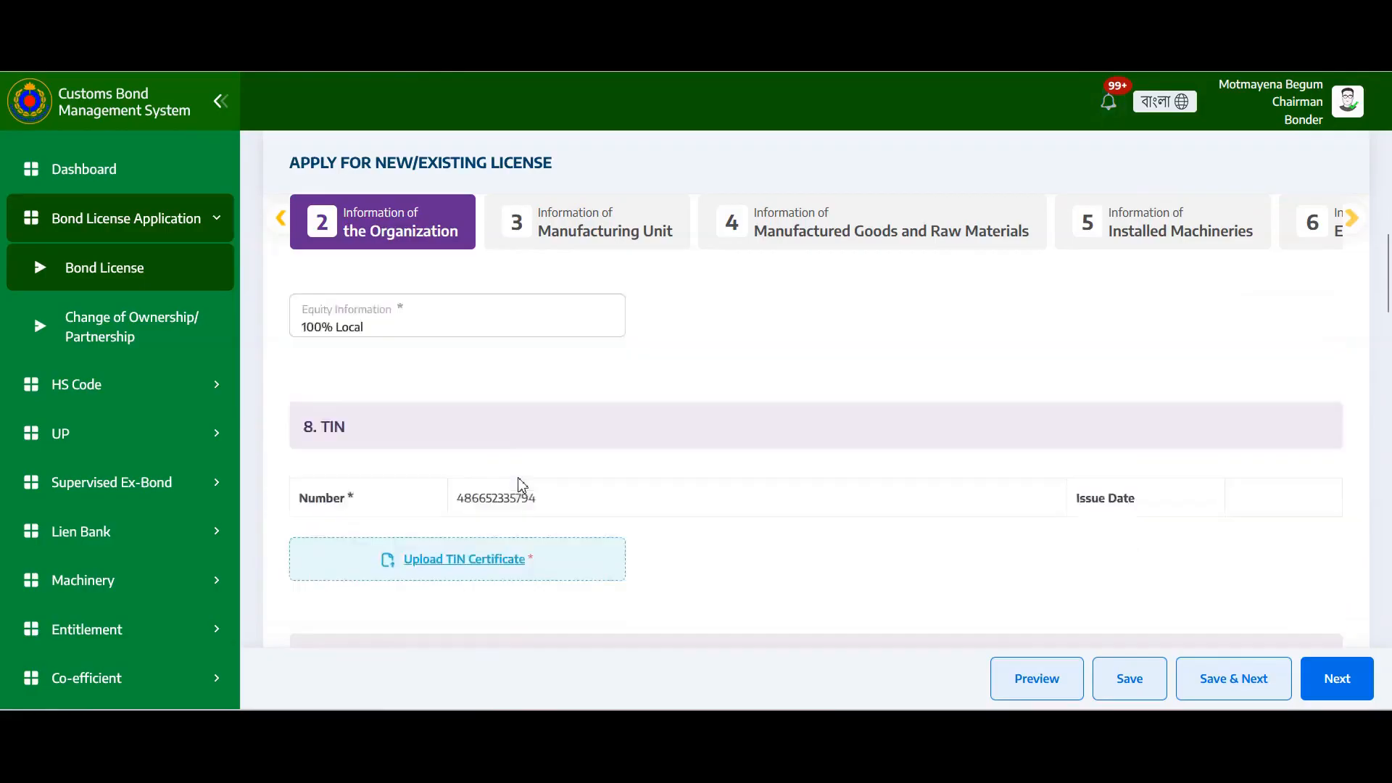
pyautogui.scroll(-1, 520, 484)
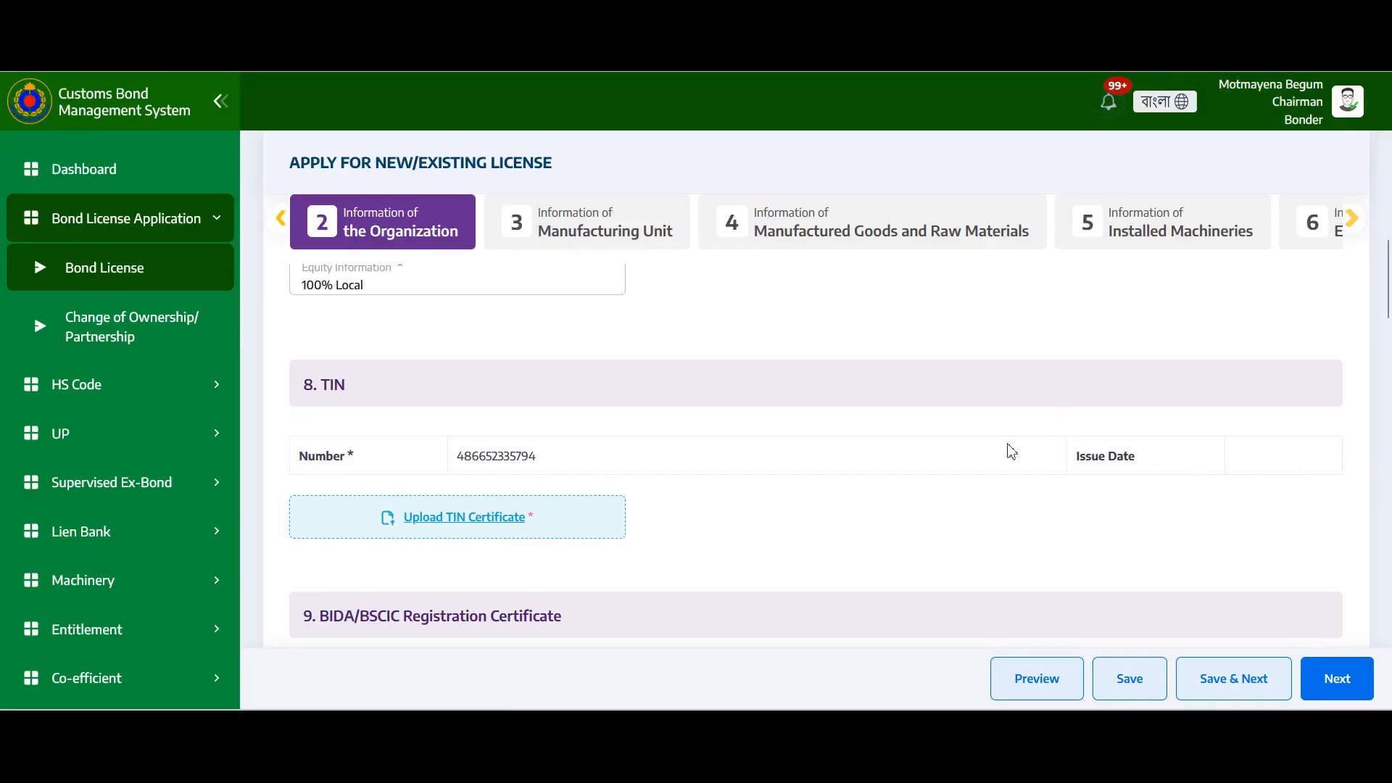
pyautogui.scroll(-3, 855, 435)
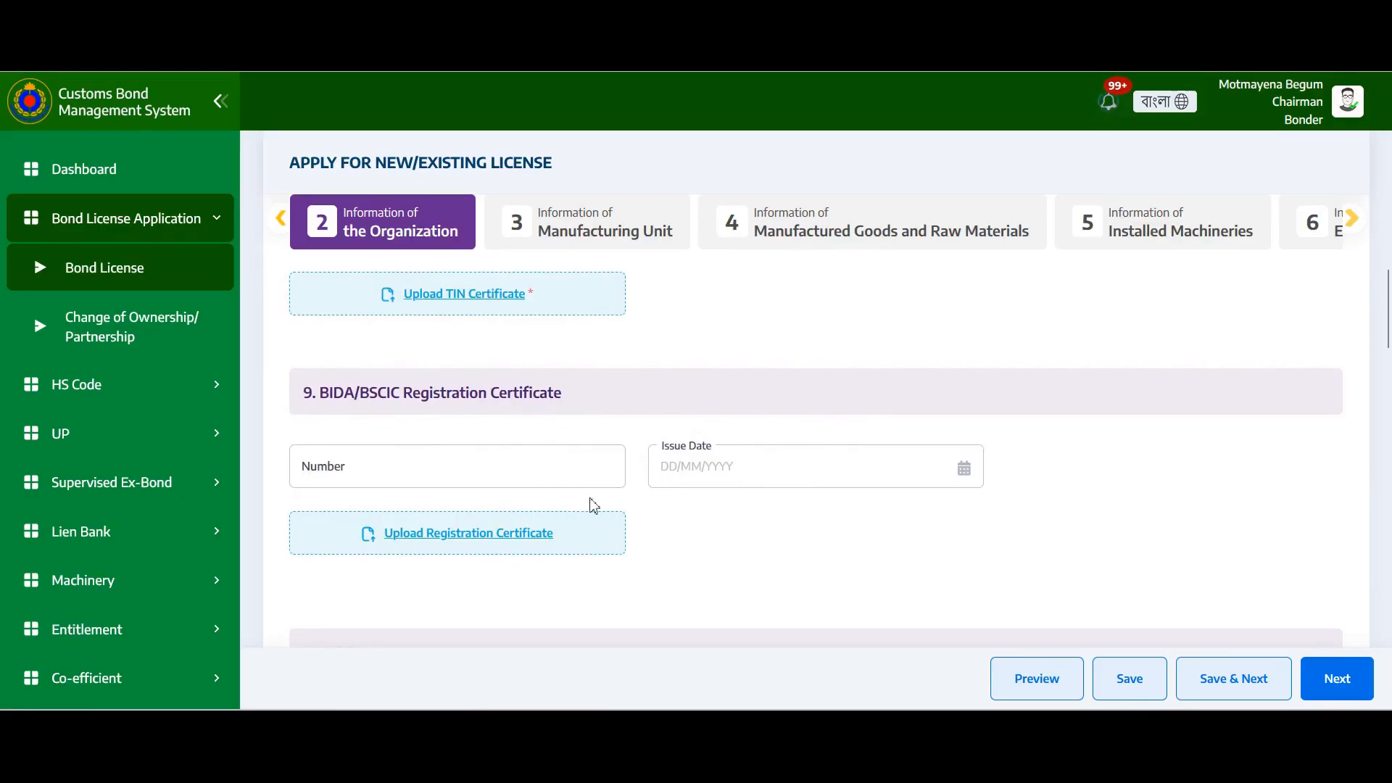
pyautogui.scroll(-1, 734, 519)
pyautogui.scroll(-3, 734, 519)
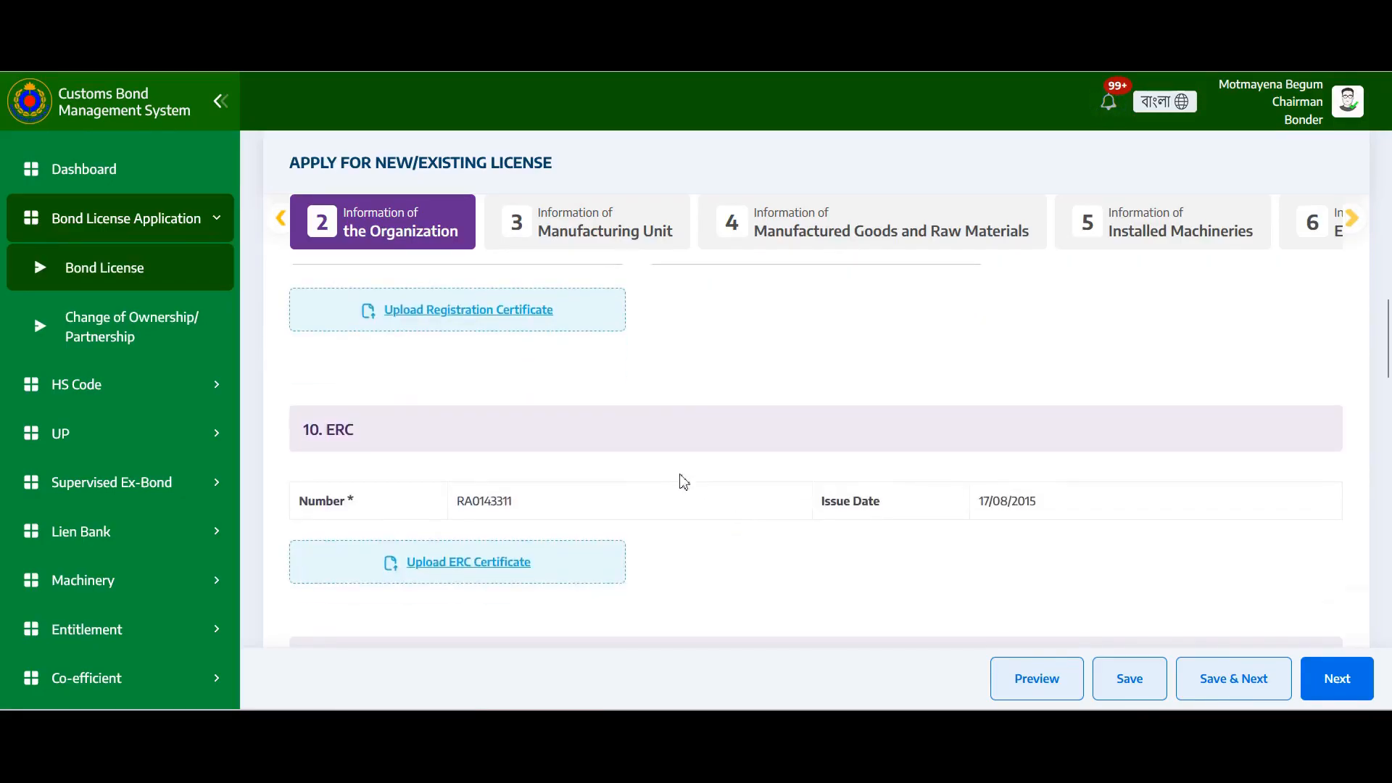
pyautogui.scroll(-3, 667, 483)
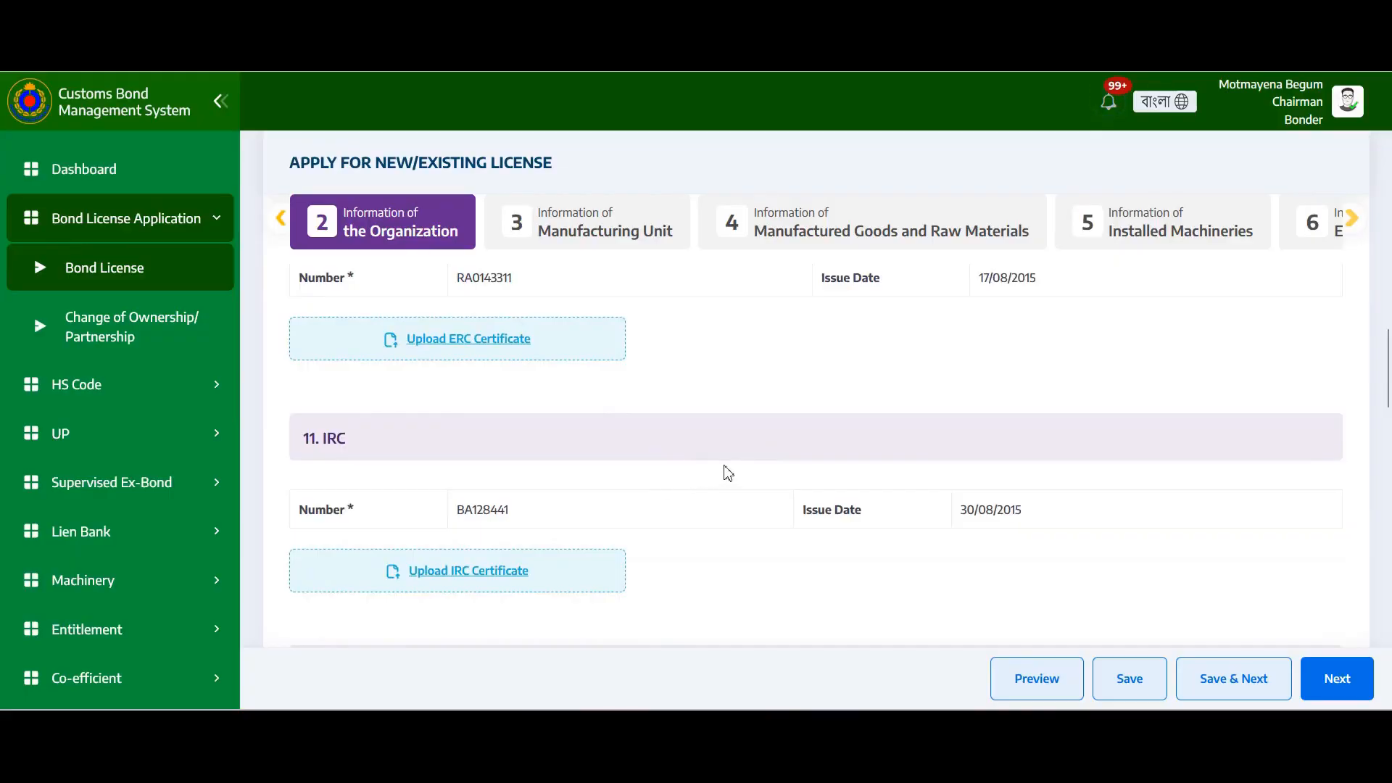
pyautogui.scroll(-3, 725, 473)
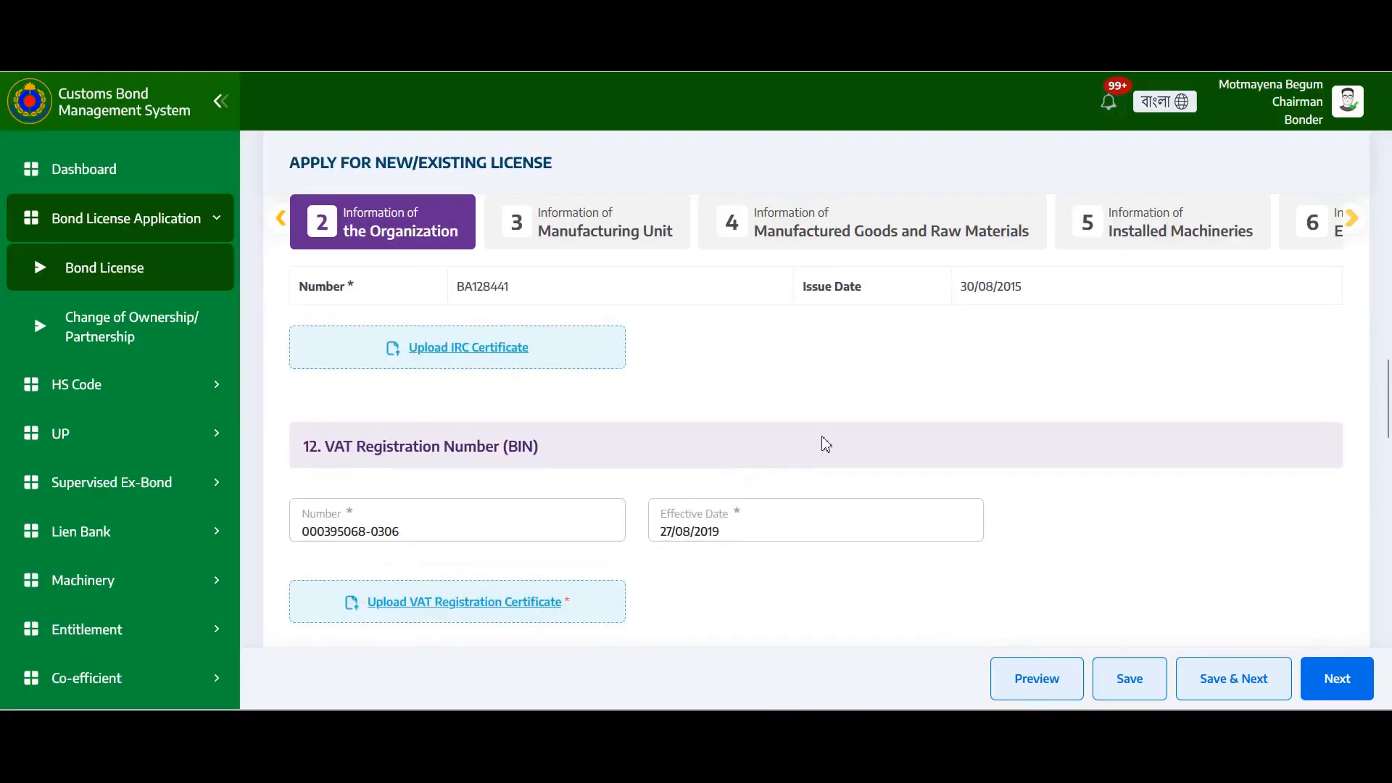
pyautogui.scroll(-3, 826, 440)
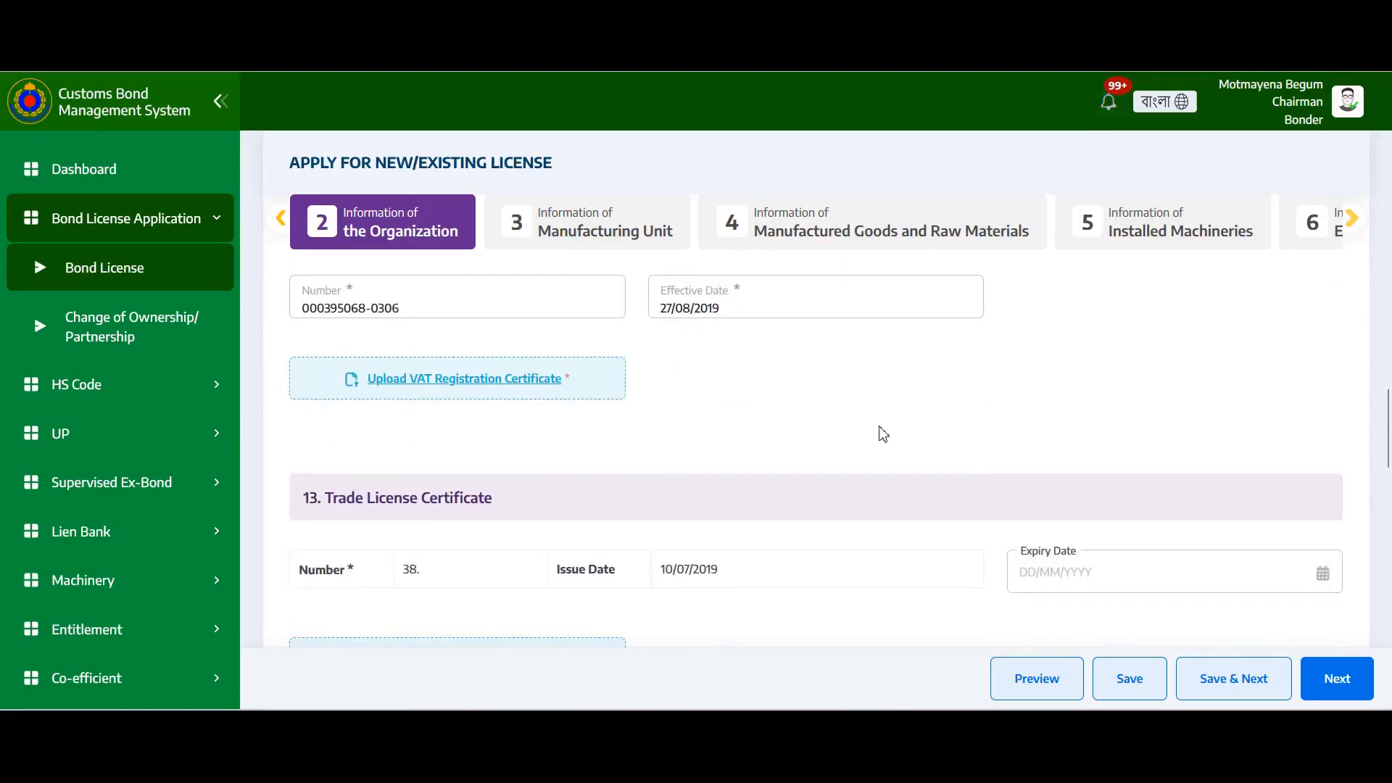
pyautogui.scroll(-3, 883, 435)
pyautogui.scroll(-2, 823, 432)
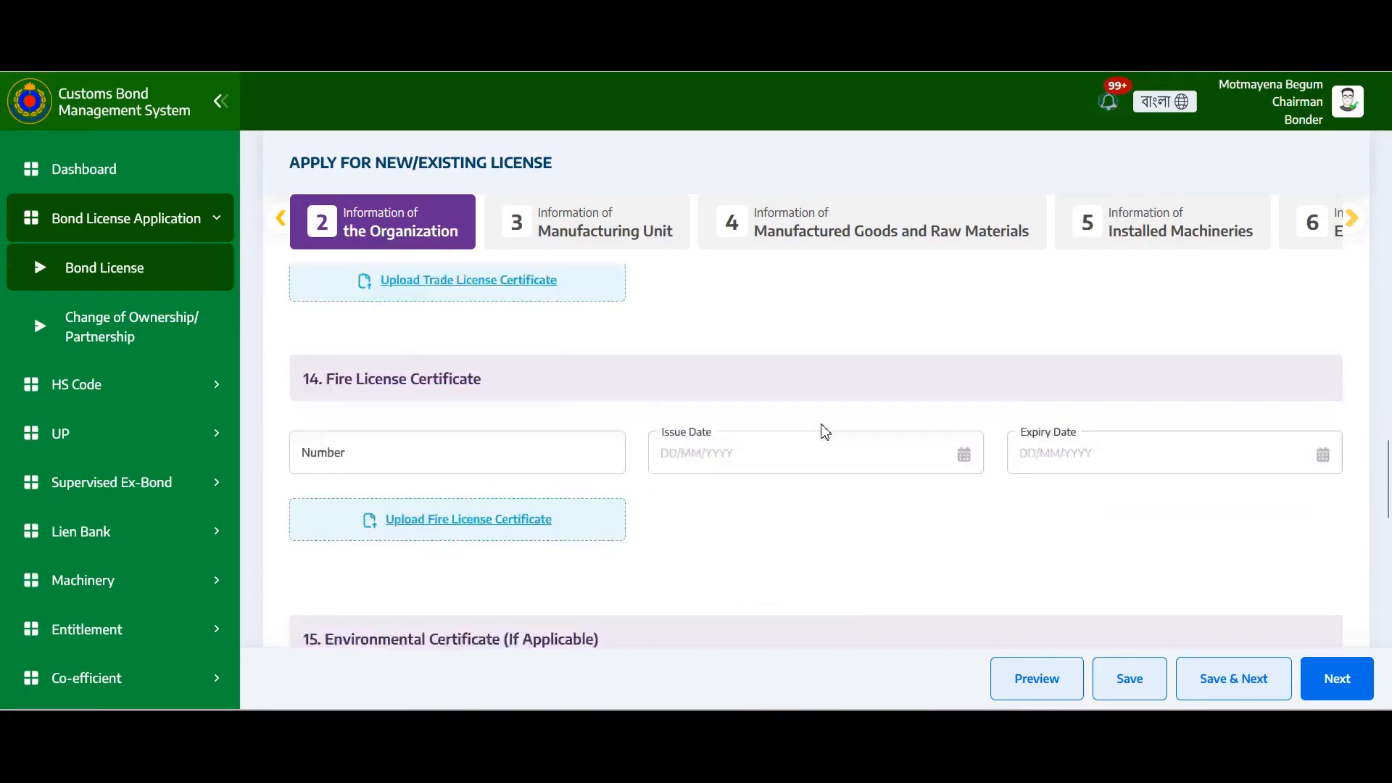
pyautogui.scroll(-3, 823, 432)
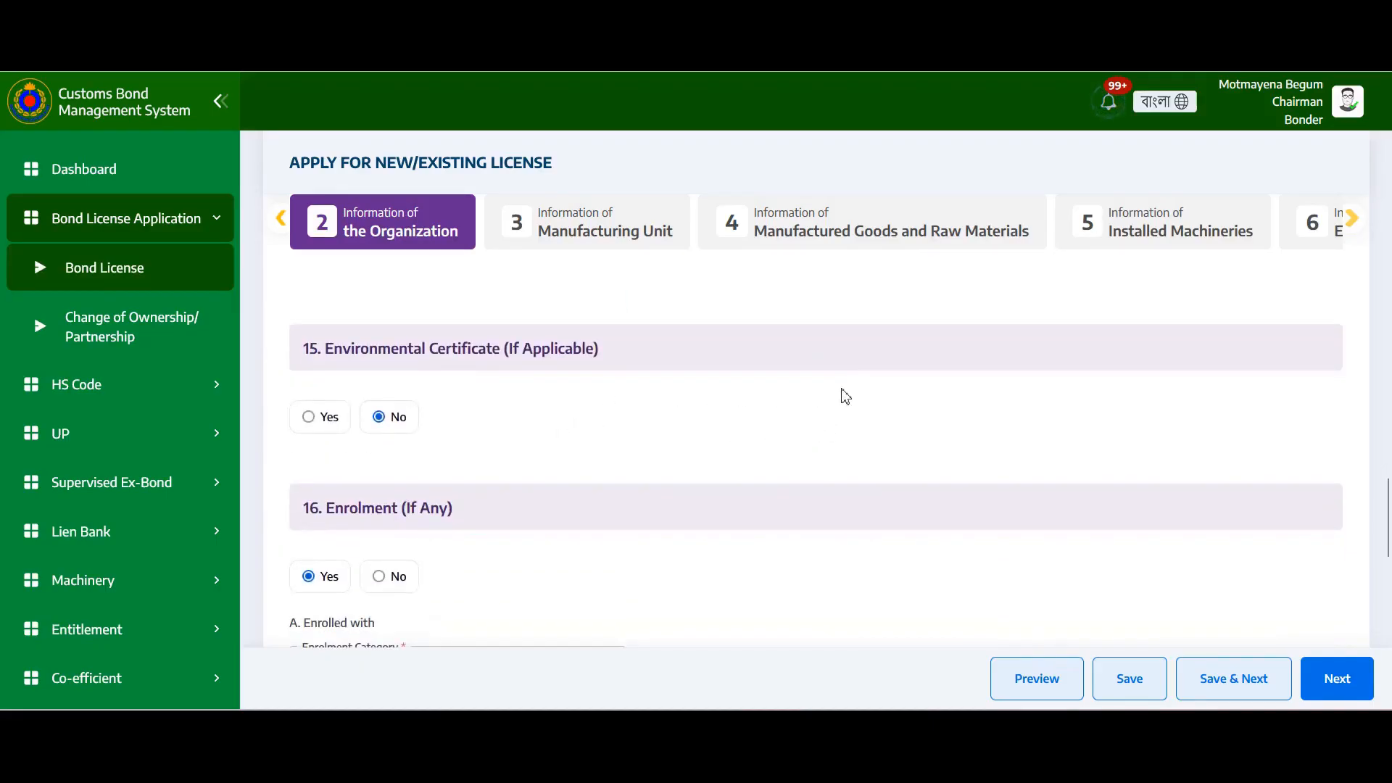
pyautogui.scroll(3, 880, 414)
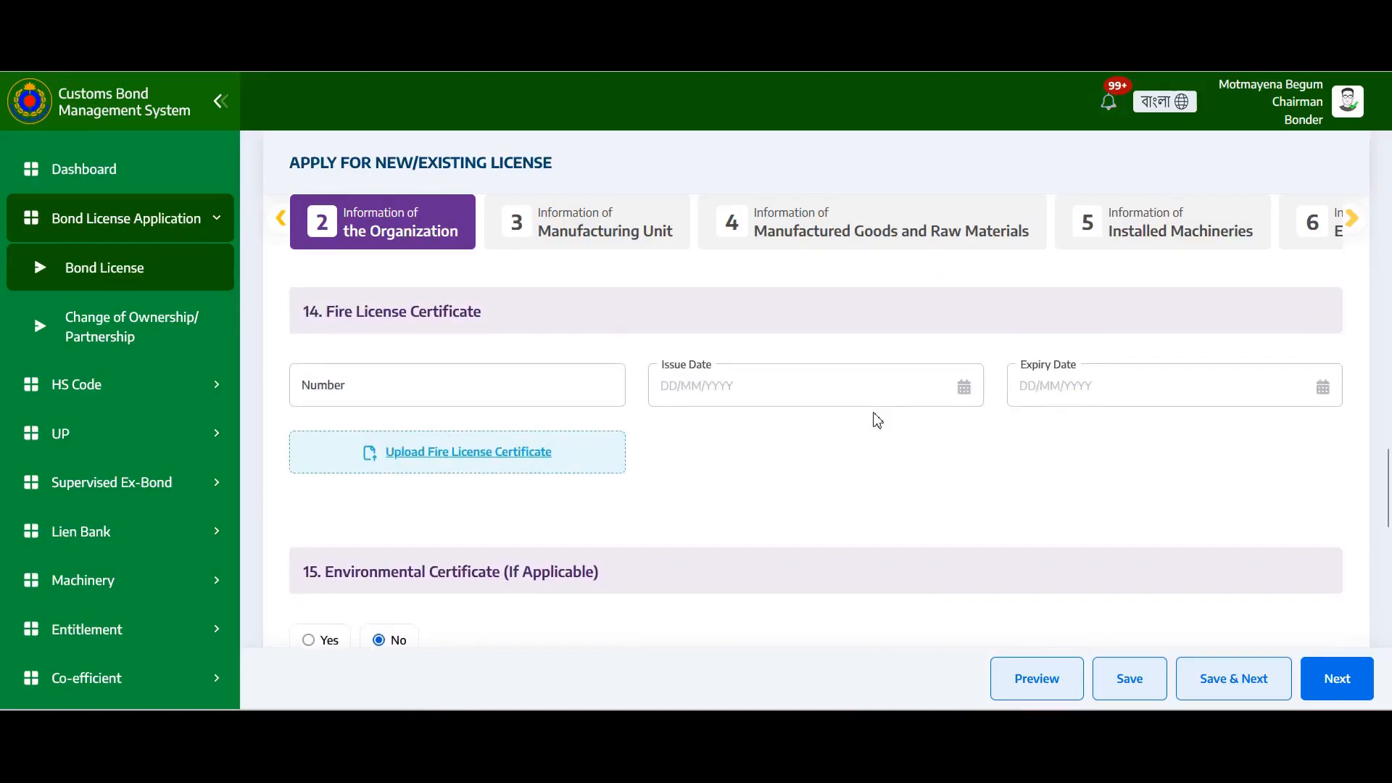
pyautogui.scroll(-3, 805, 435)
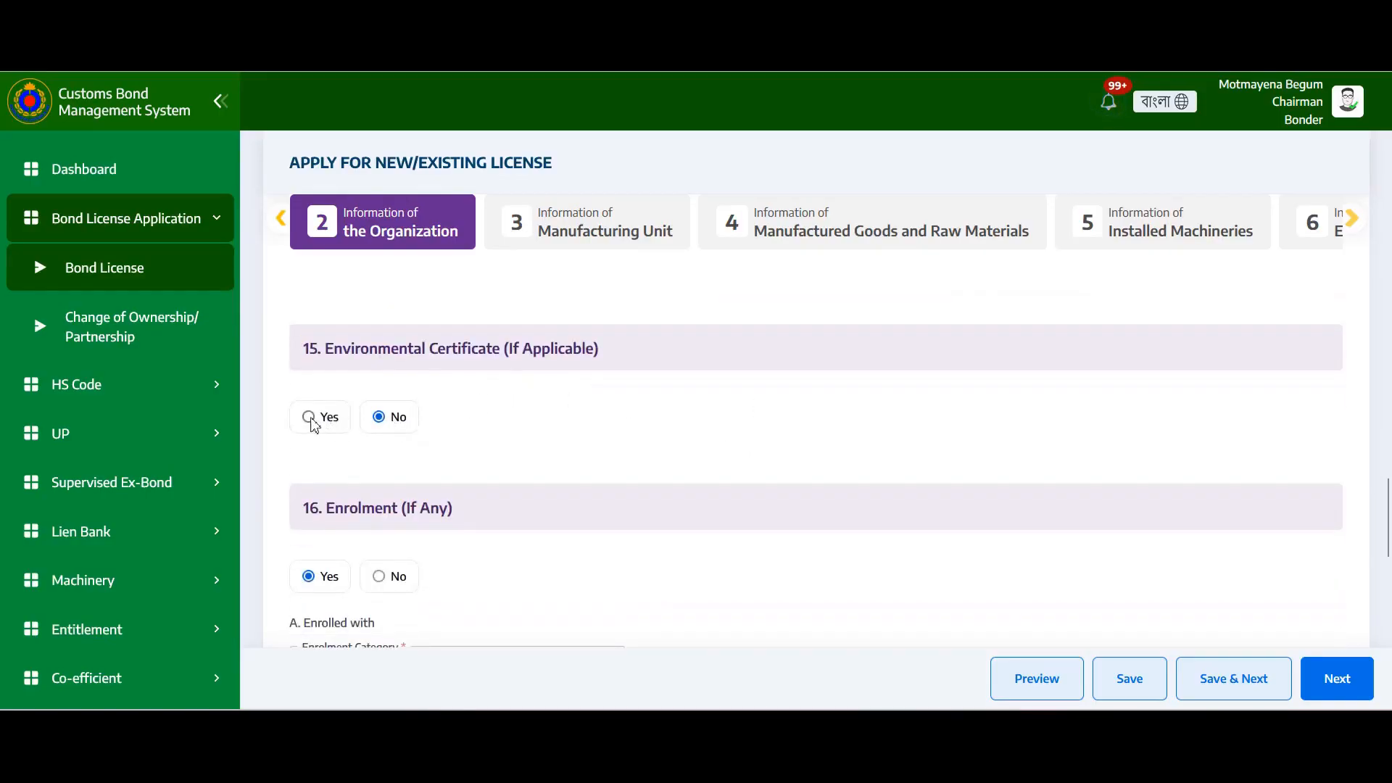
# Mark the environmental certificate as applicable and set Enrolment (If Any) to No
pyautogui.click(310, 417)
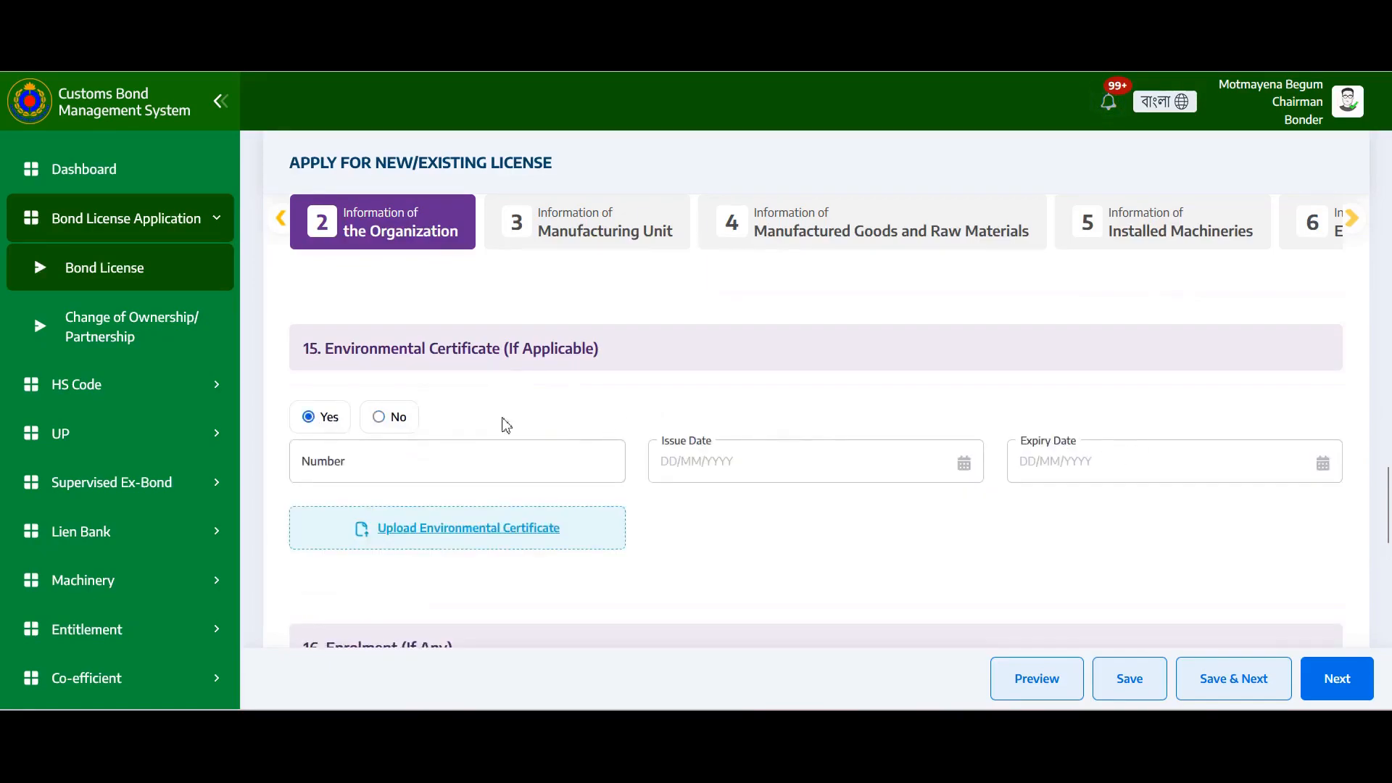
pyautogui.scroll(-5, 445, 407)
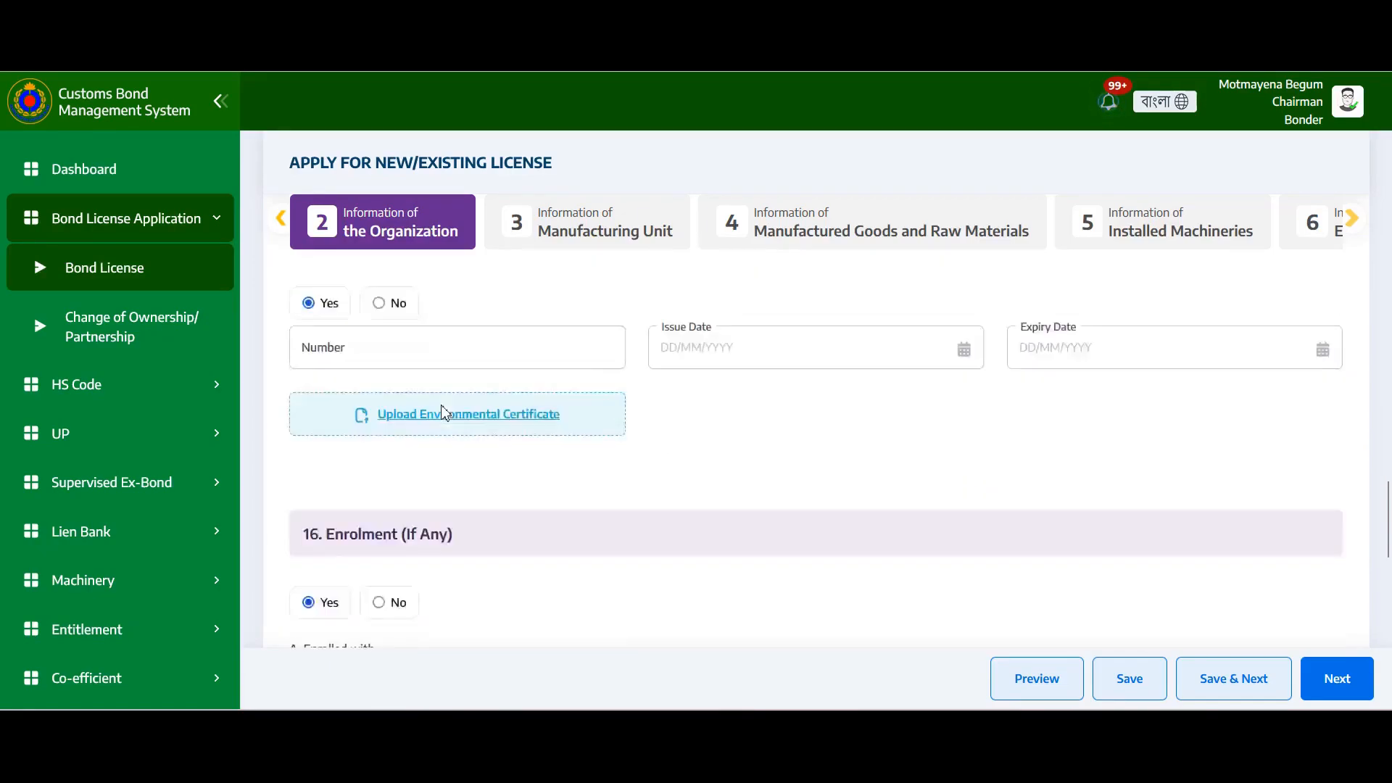
pyautogui.scroll(3, 650, 363)
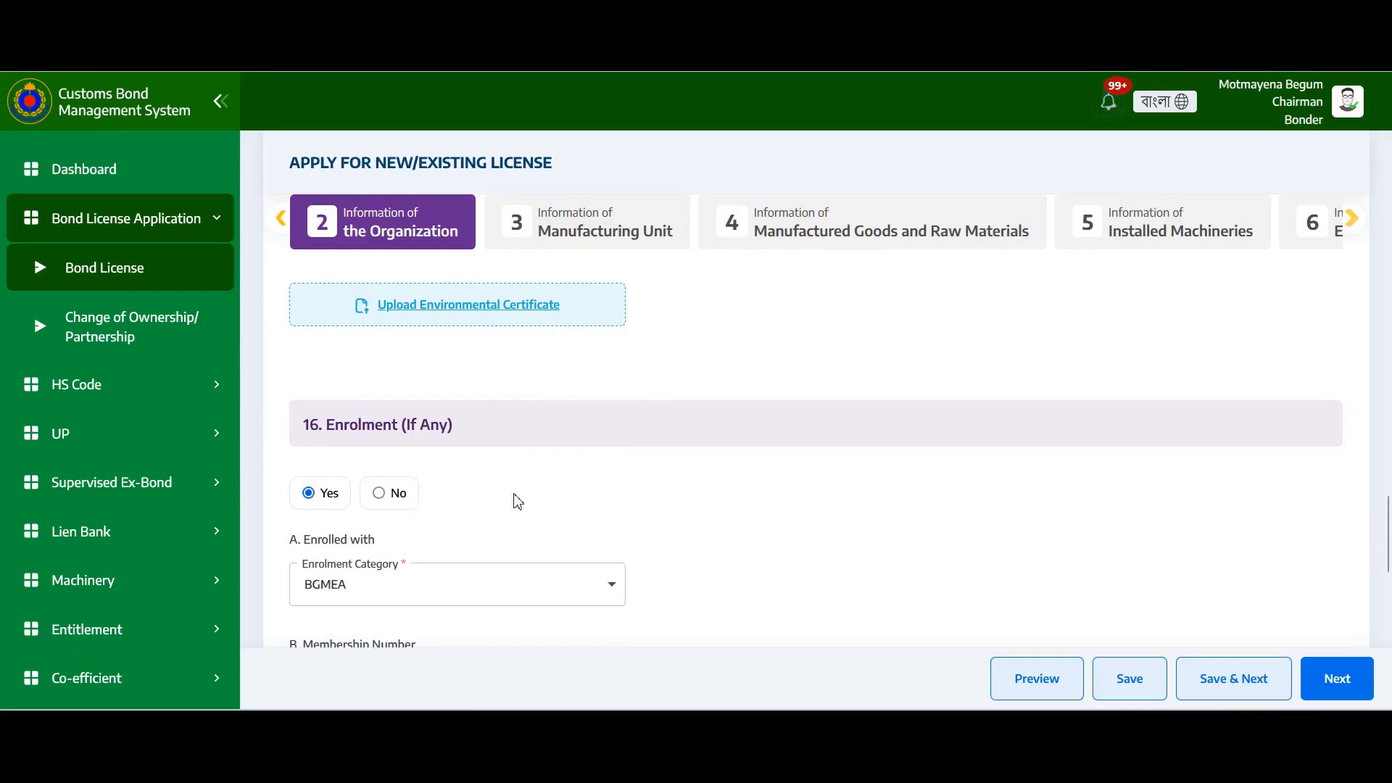
pyautogui.click(380, 494)
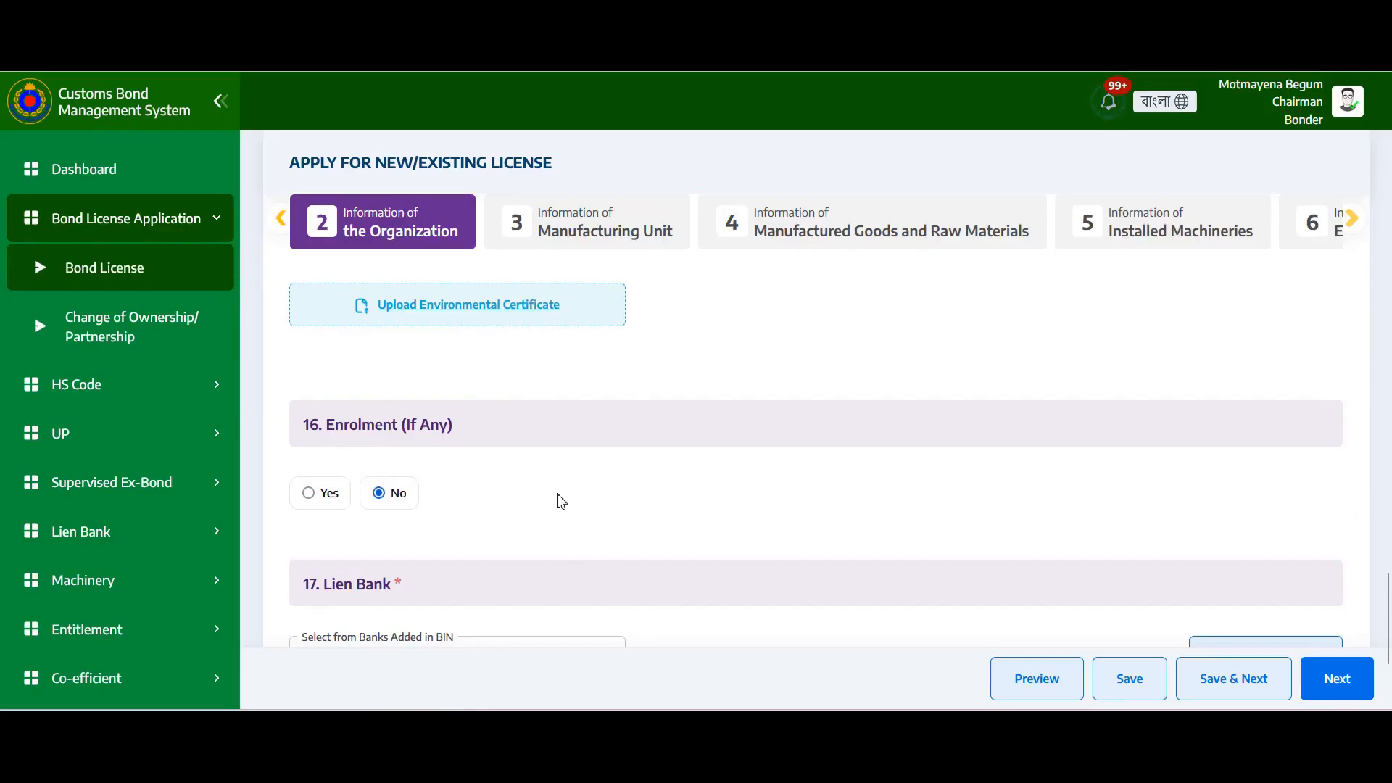
# Set Enrolment back to Yes with BKMEA as the enrolment category
pyautogui.click(308, 494)
pyautogui.scroll(-3, 626, 457)
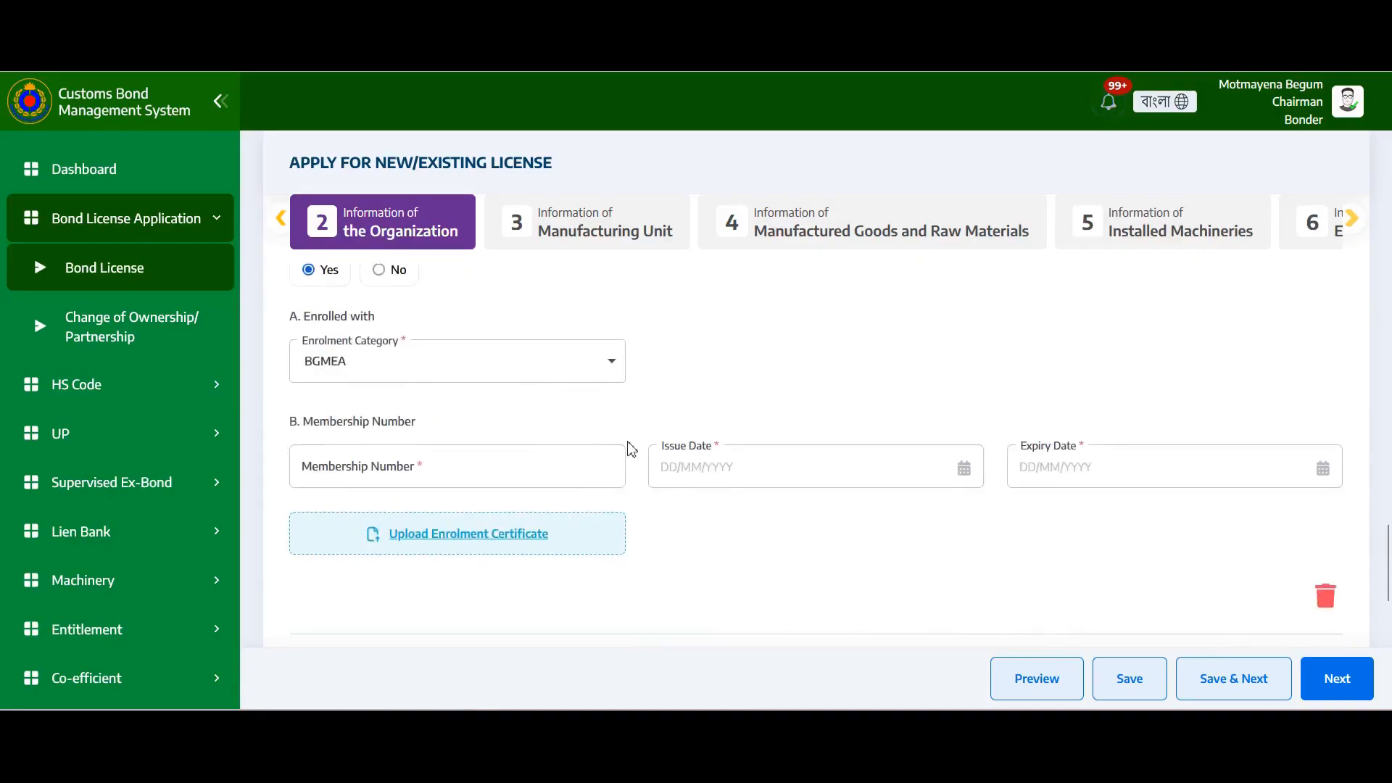
pyautogui.click(546, 367)
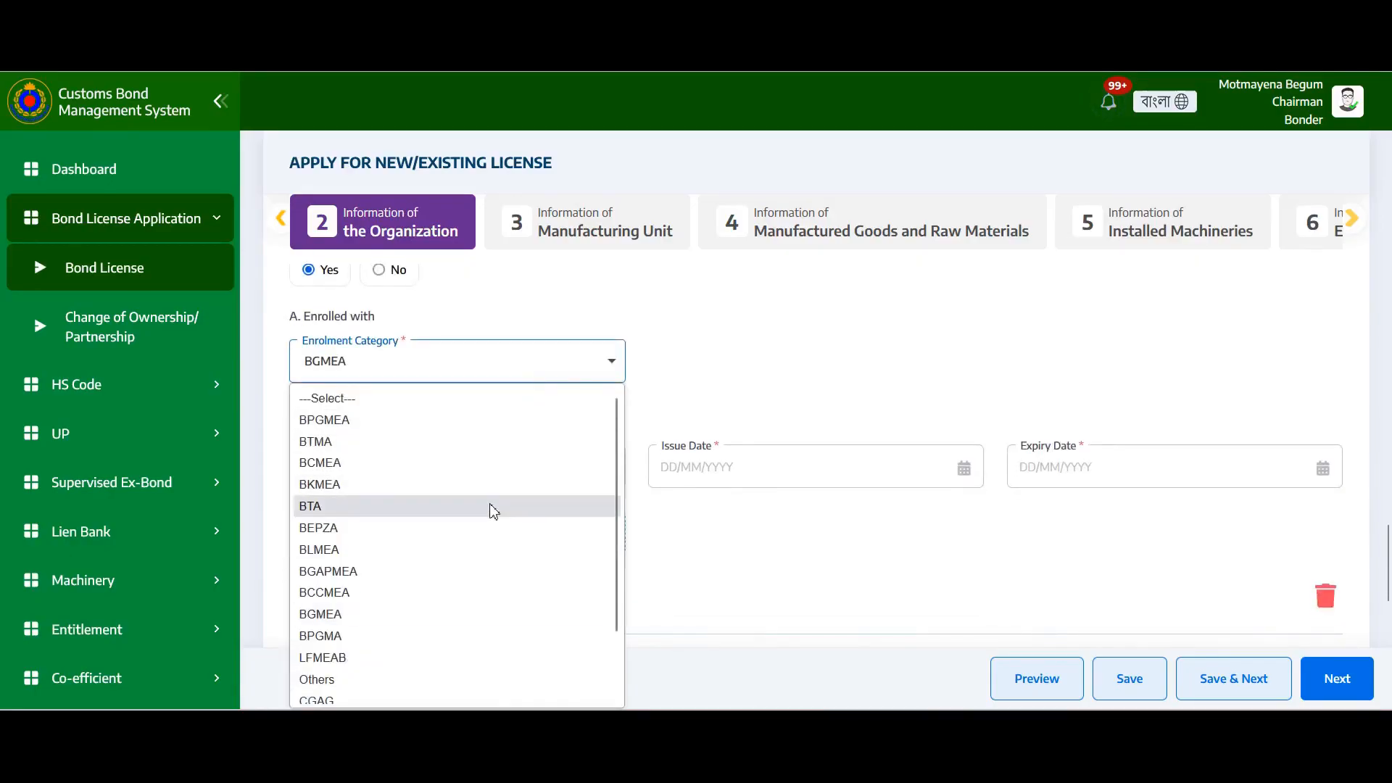
pyautogui.scroll(-1, 493, 511)
pyautogui.scroll(1, 492, 512)
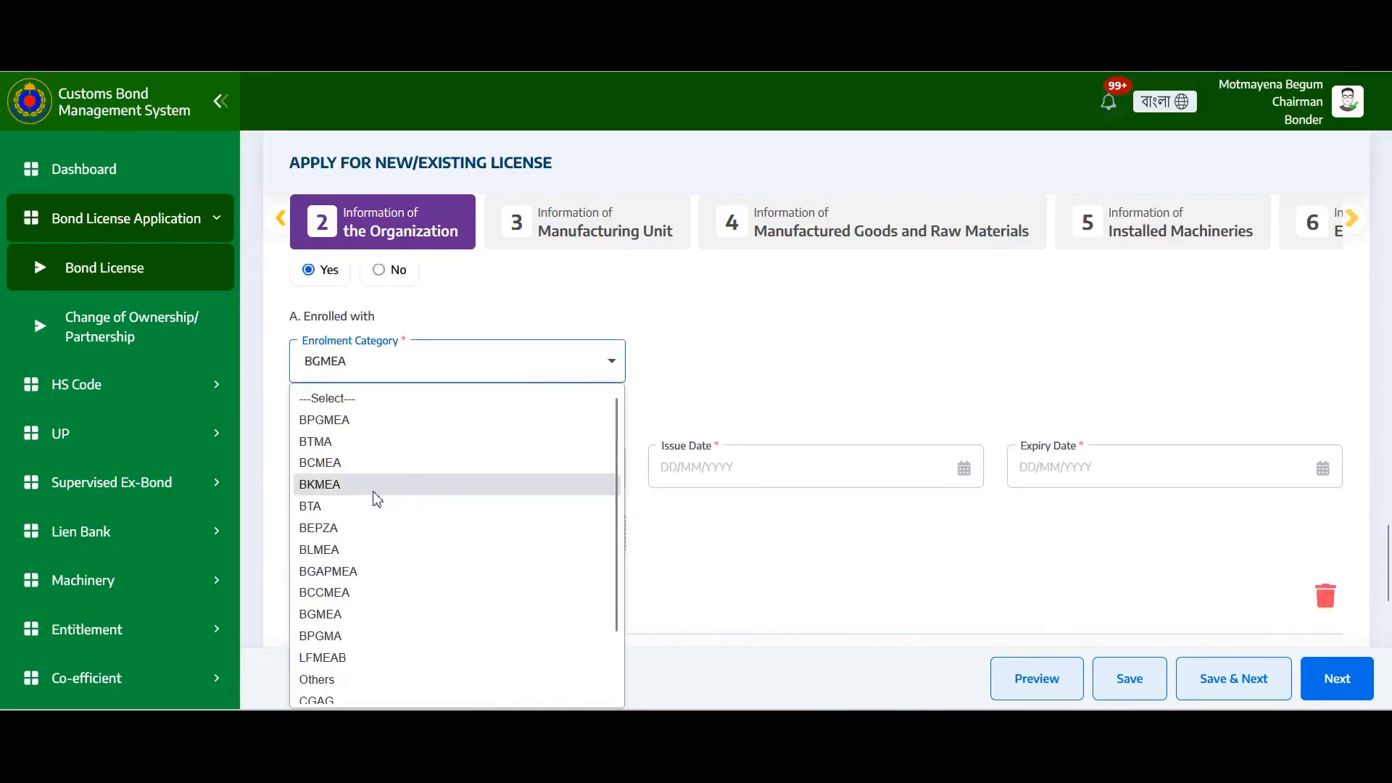
pyautogui.click(363, 483)
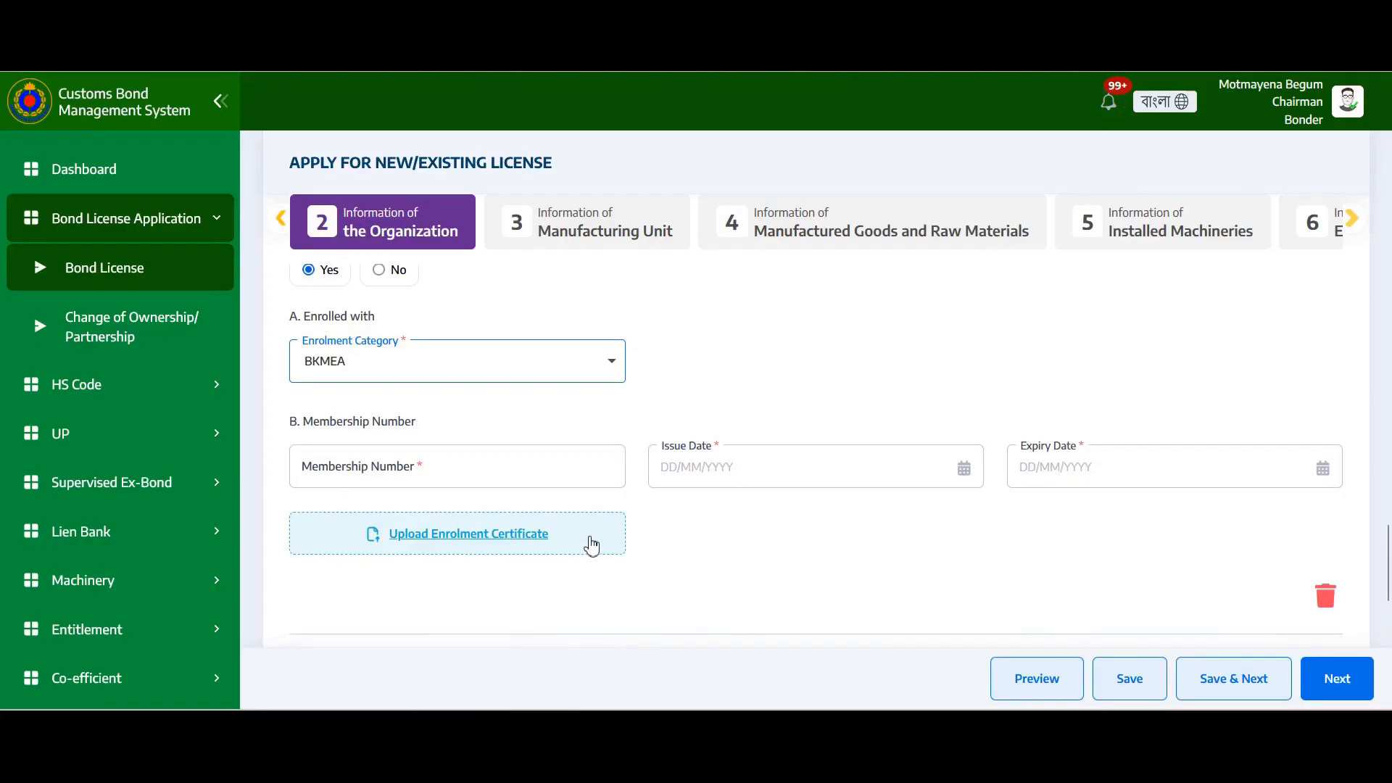
# Add another enrolment entry, then delete that empty entry and confirm the deletion
pyautogui.scroll(-3, 592, 548)
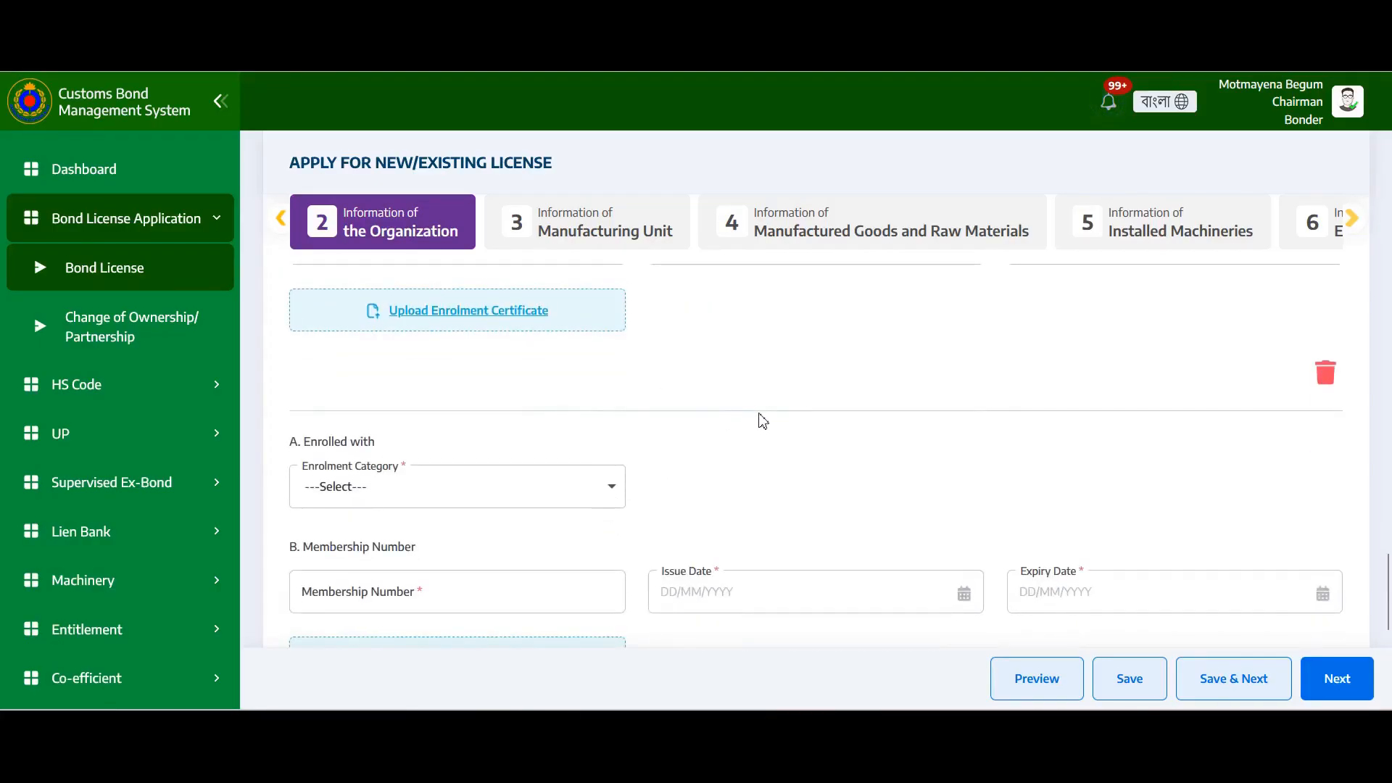
pyautogui.scroll(-3, 763, 419)
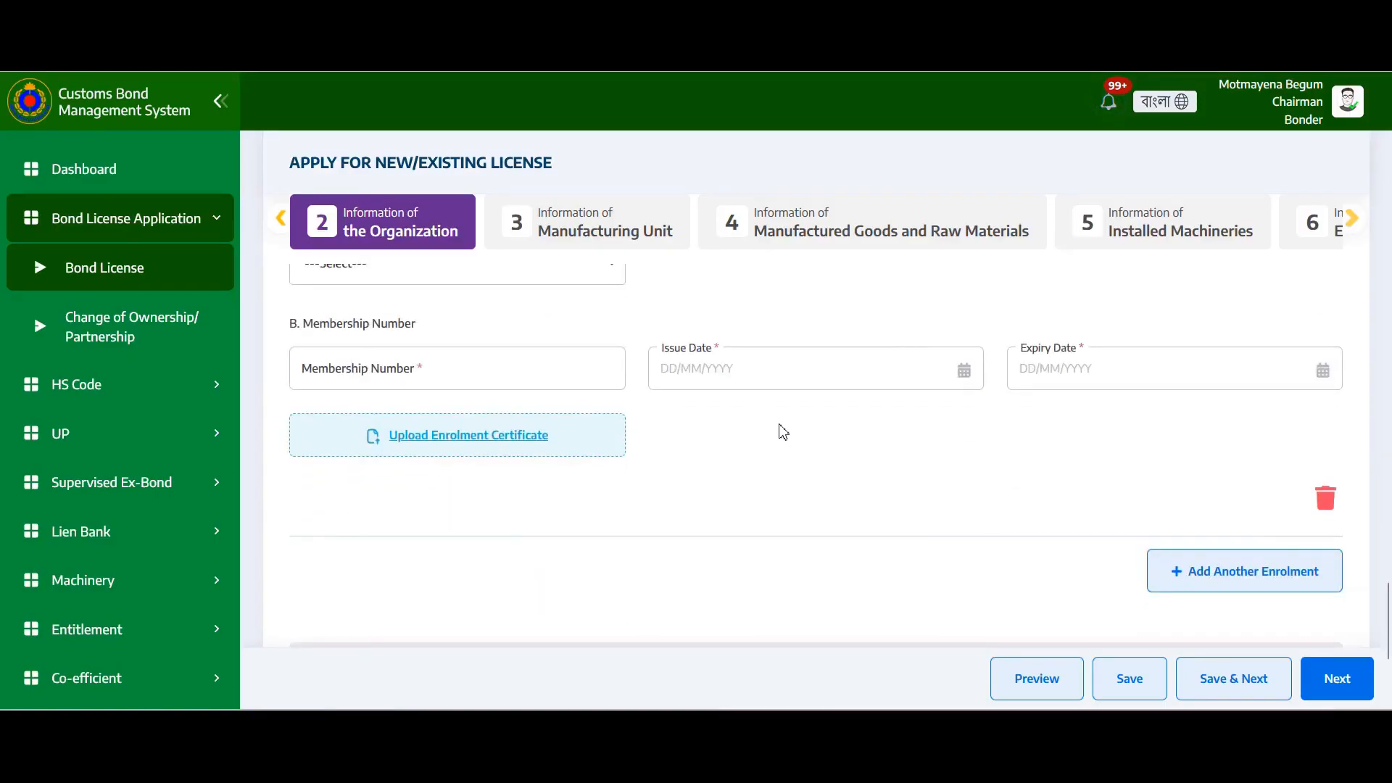
pyautogui.scroll(-3, 783, 432)
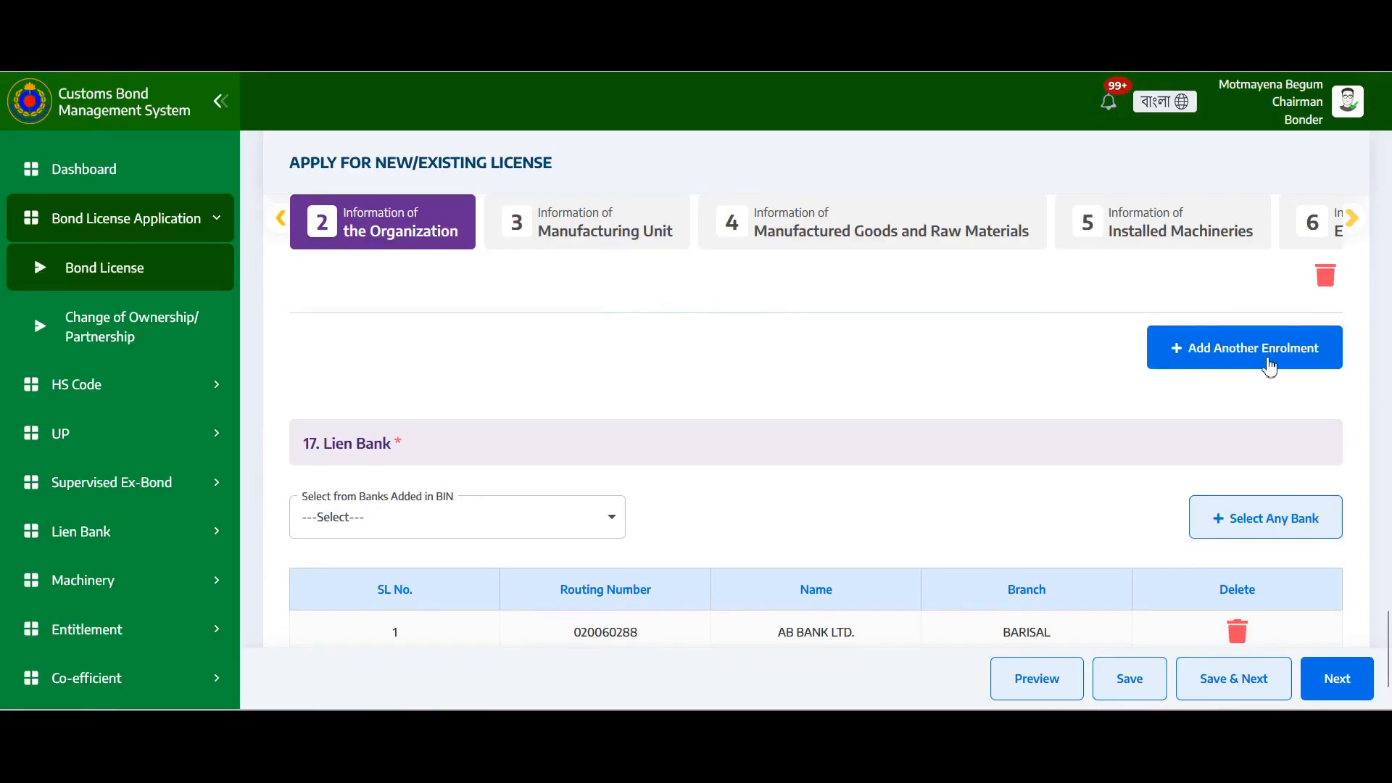
pyautogui.click(1298, 363)
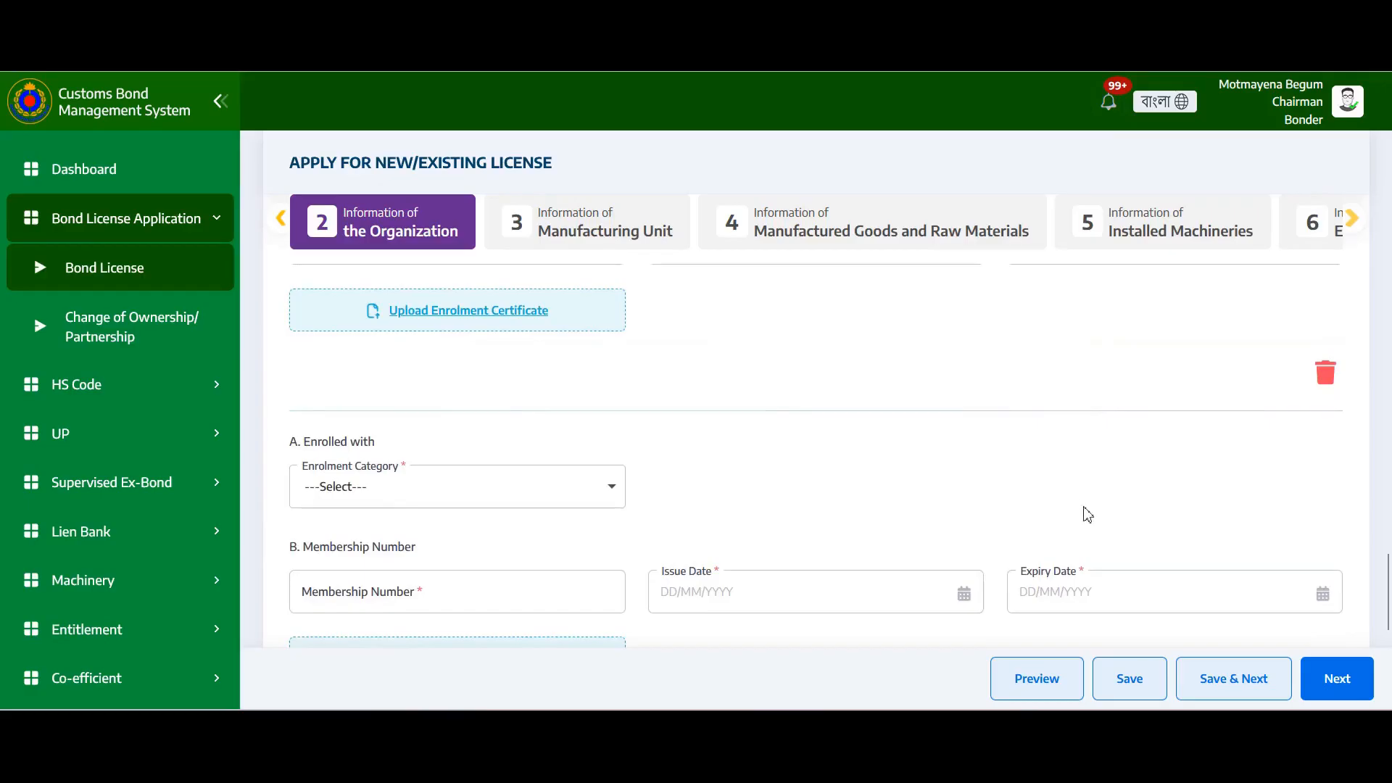
pyautogui.scroll(-3, 1089, 511)
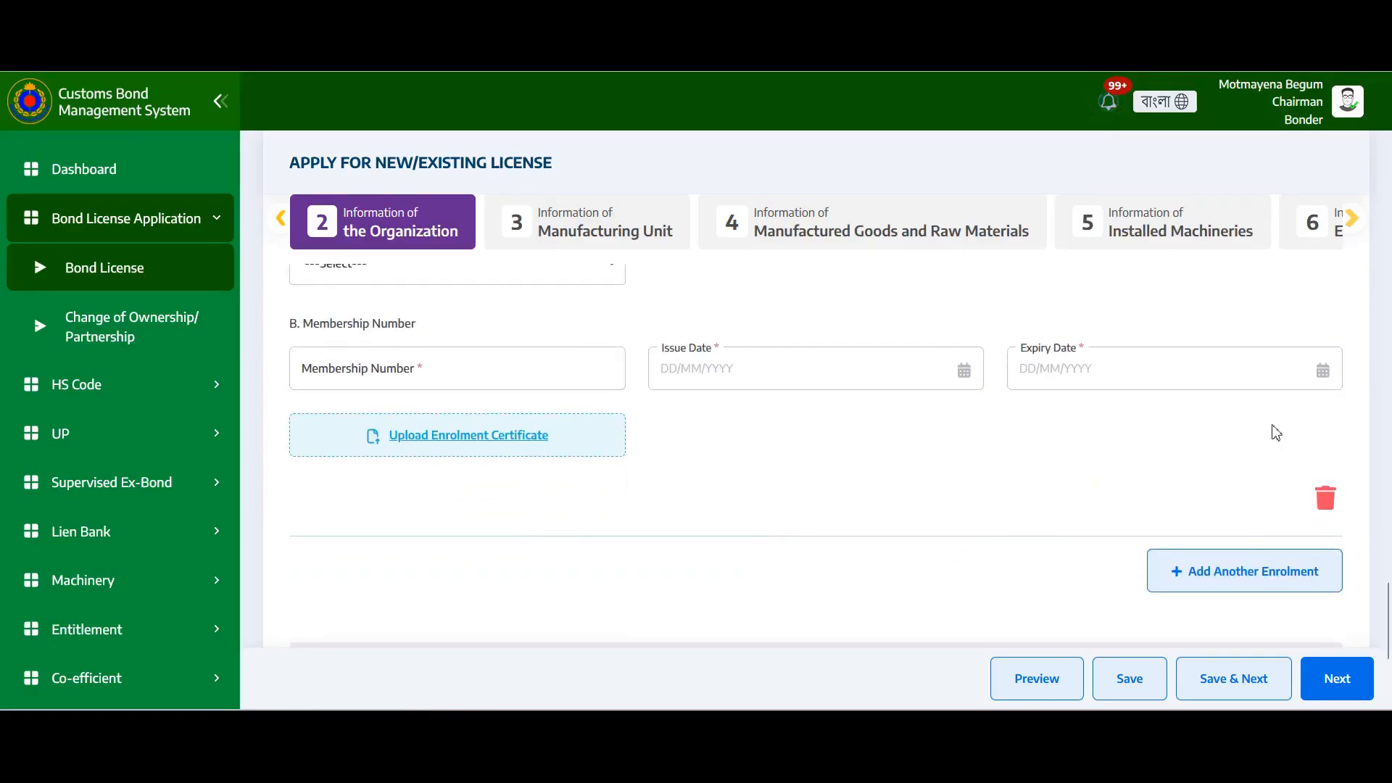
pyautogui.click(1325, 498)
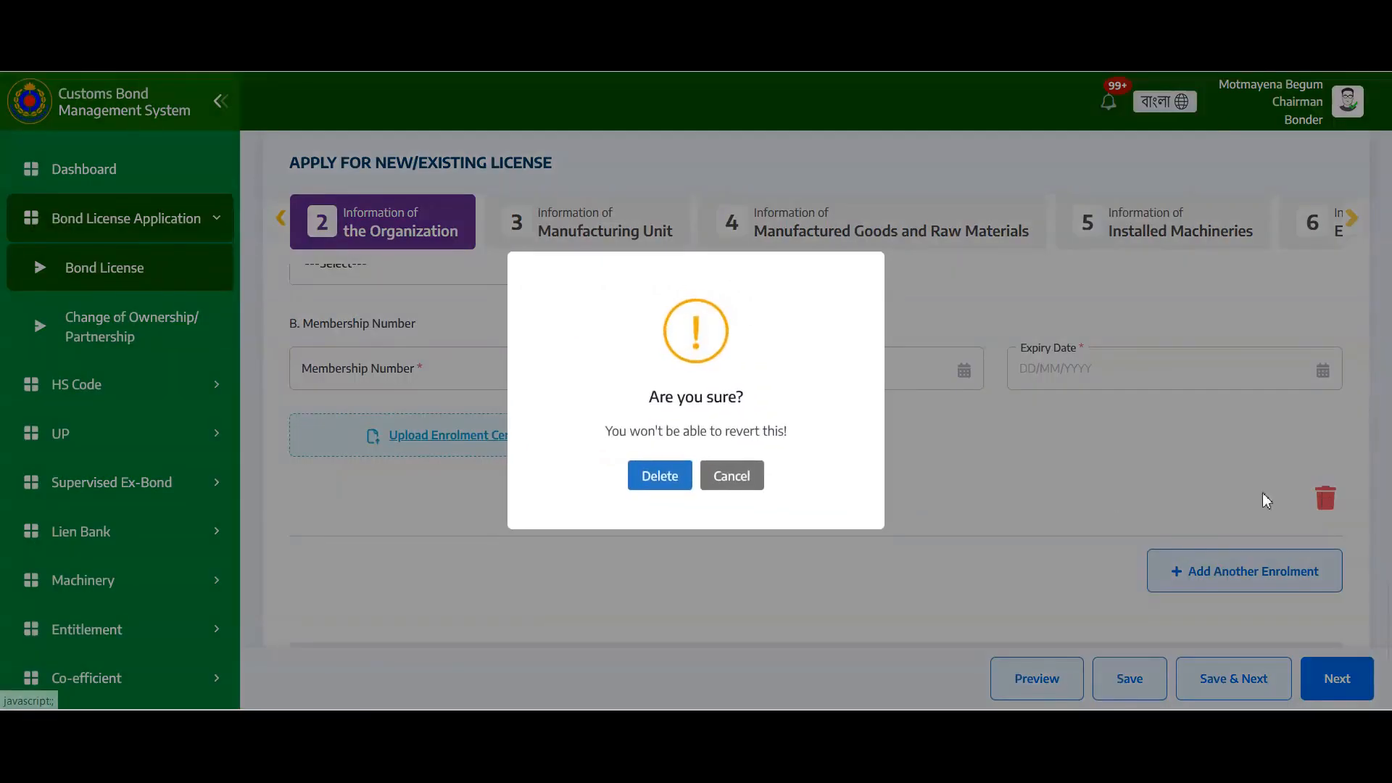
pyautogui.click(649, 477)
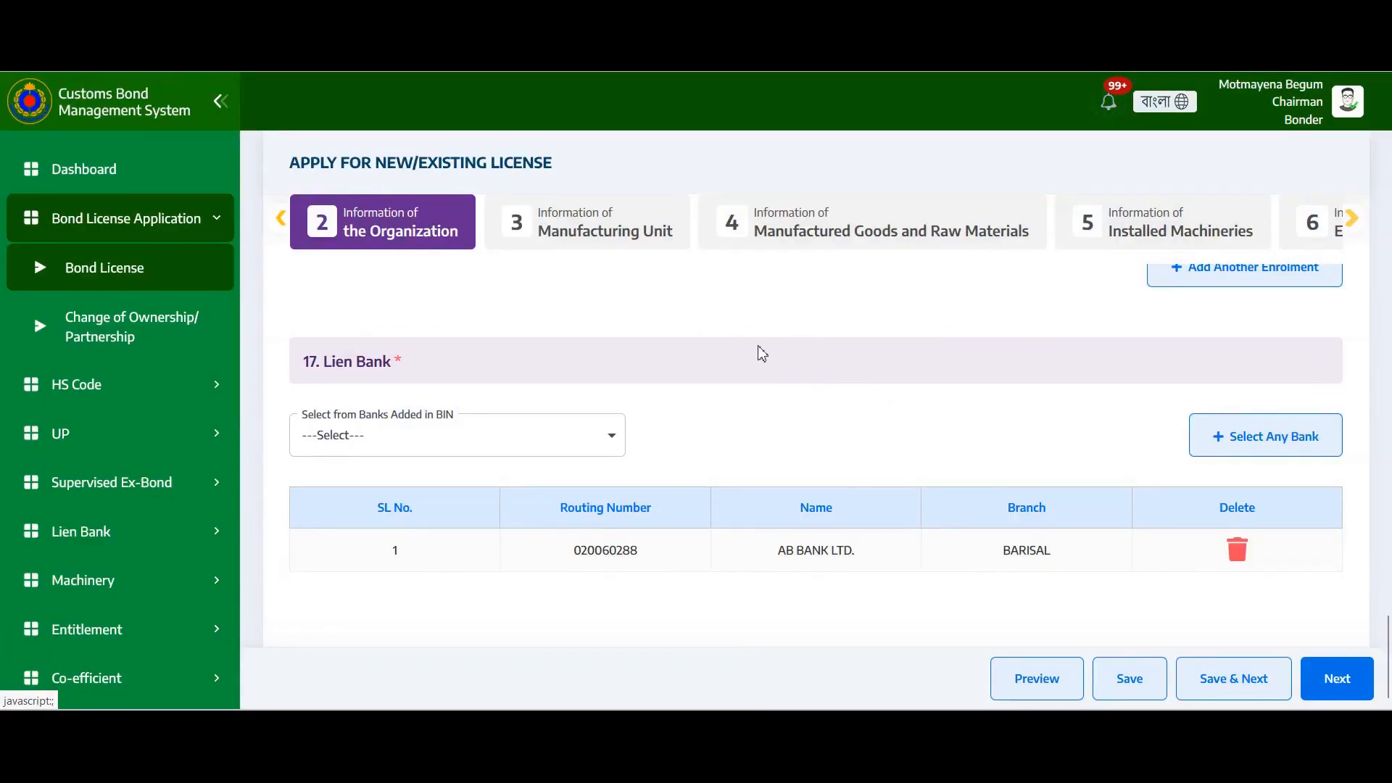
# Add Mercantile Bank, Elephant Road from the banks already in BIN as a lien bank
pyautogui.click(542, 443)
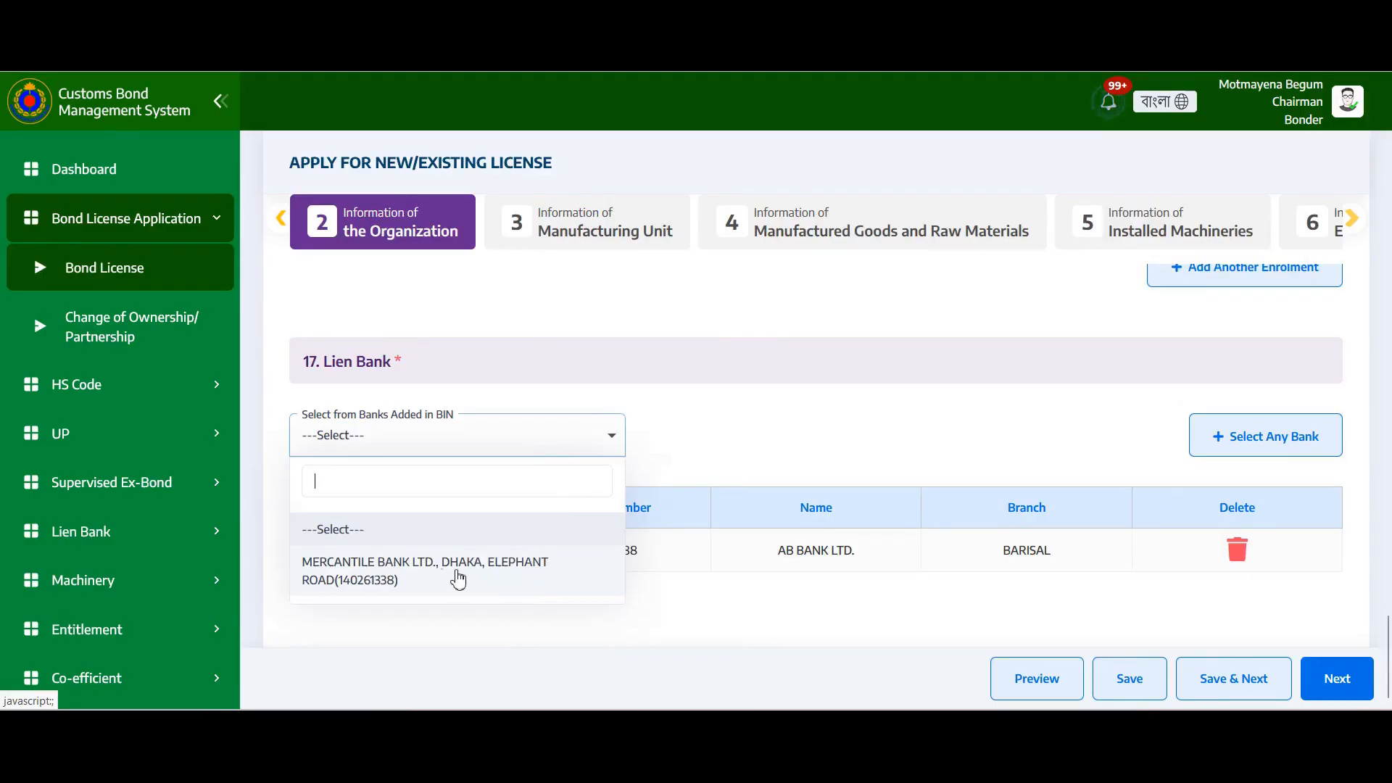
pyautogui.click(411, 576)
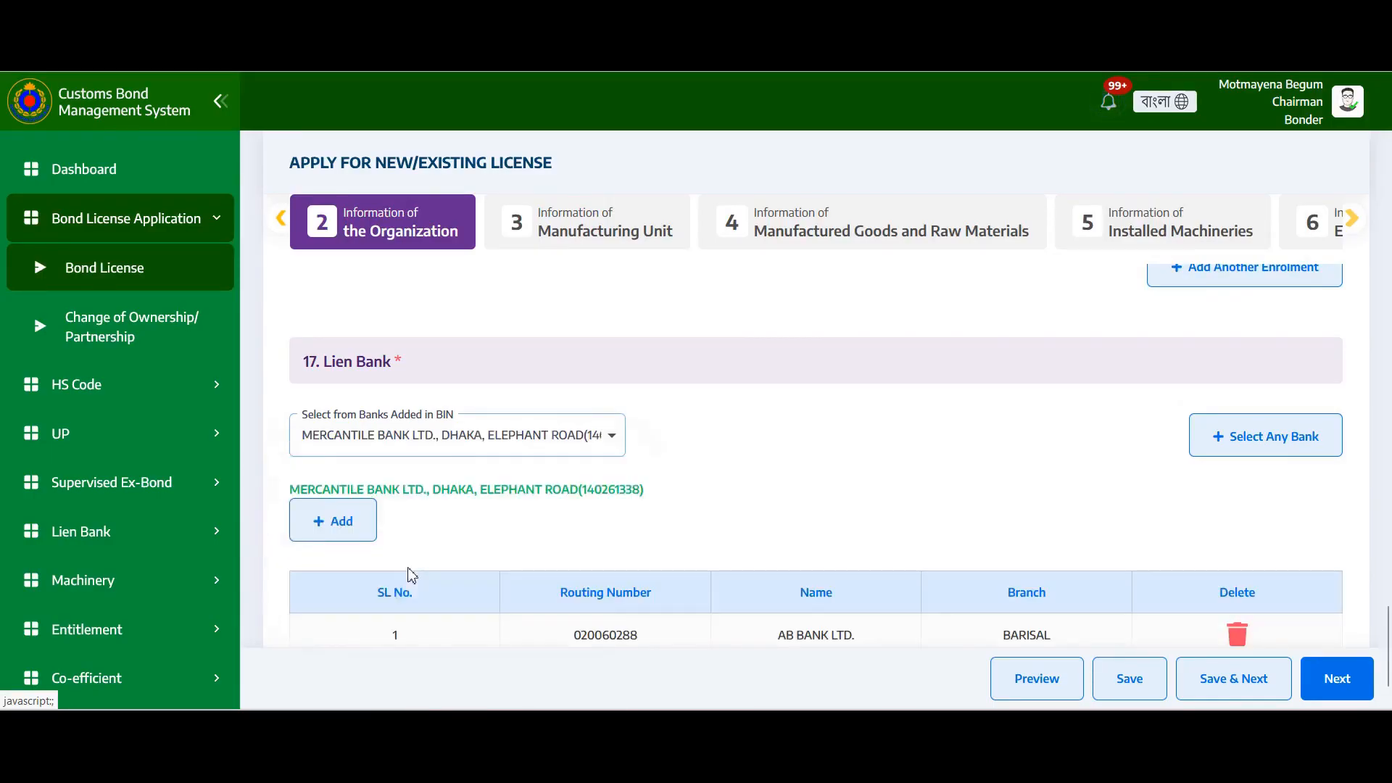
pyautogui.click(360, 530)
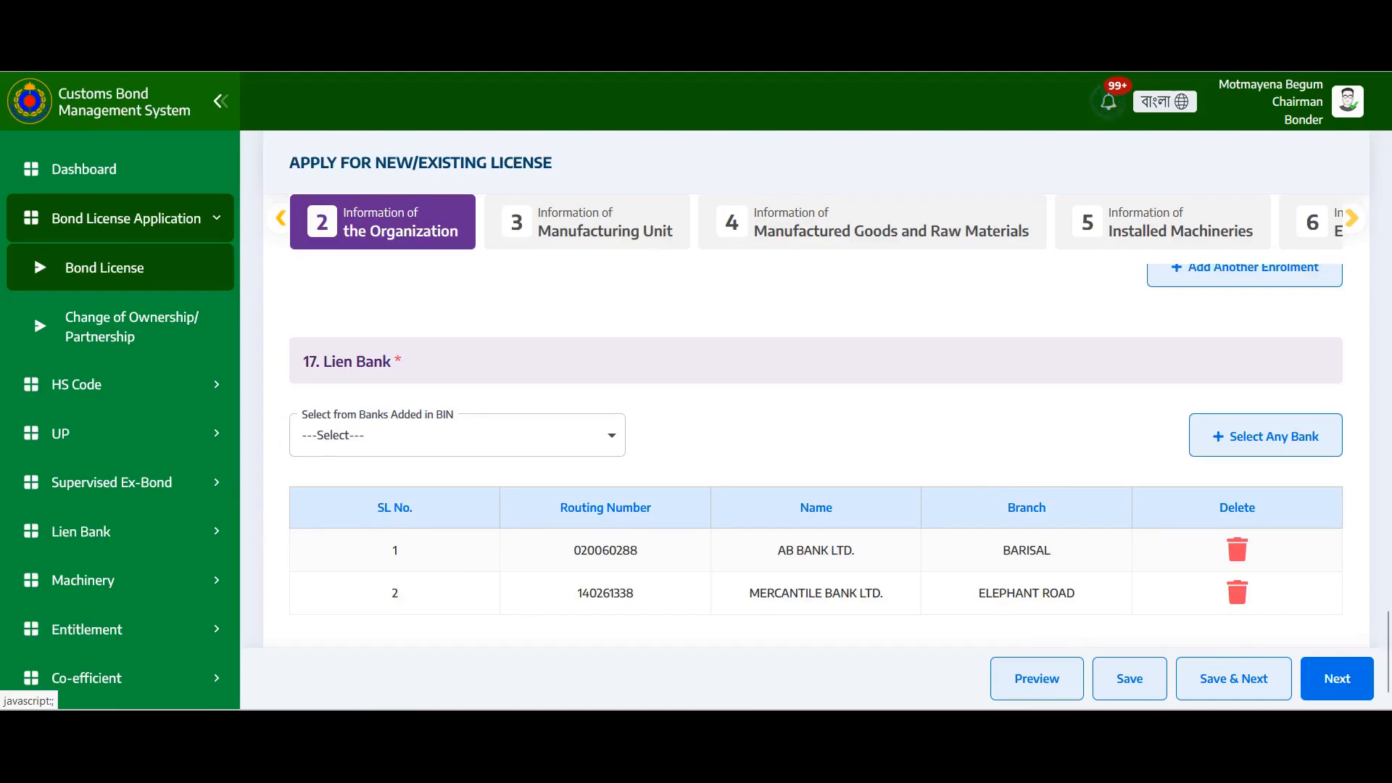
# Add Agrani Bank Ltd., Bandarban, Aziz Nagar branch as a lien bank and save the organisation details
pyautogui.click(1264, 457)
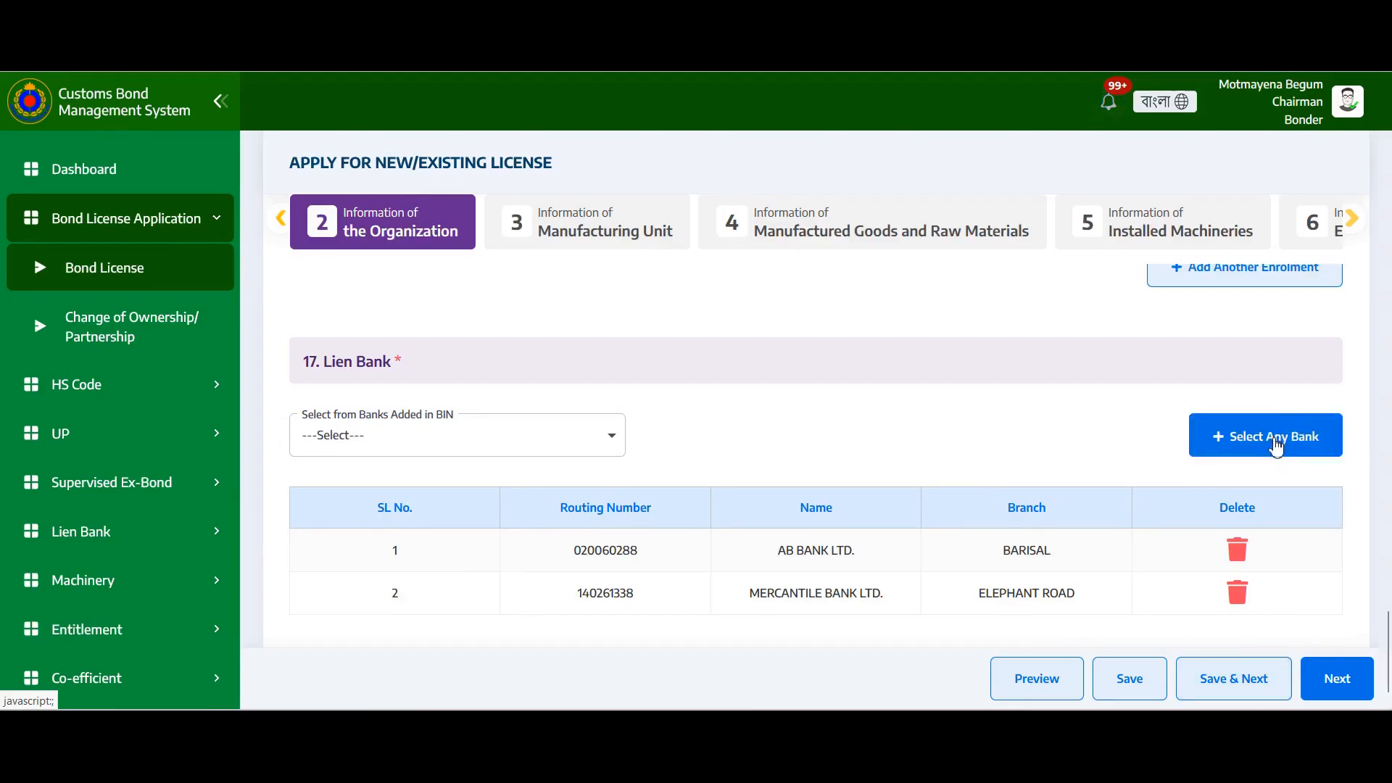
pyautogui.click(661, 235)
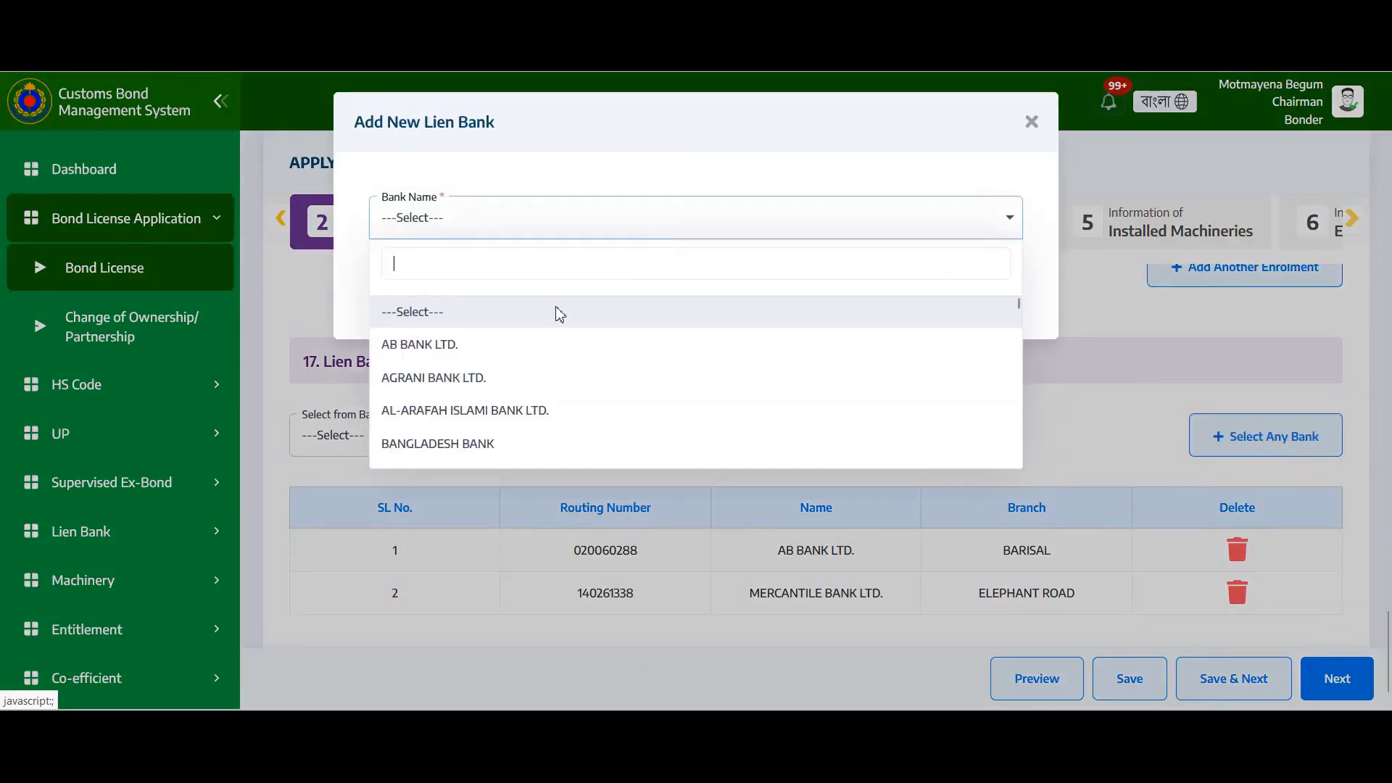
pyautogui.click(473, 379)
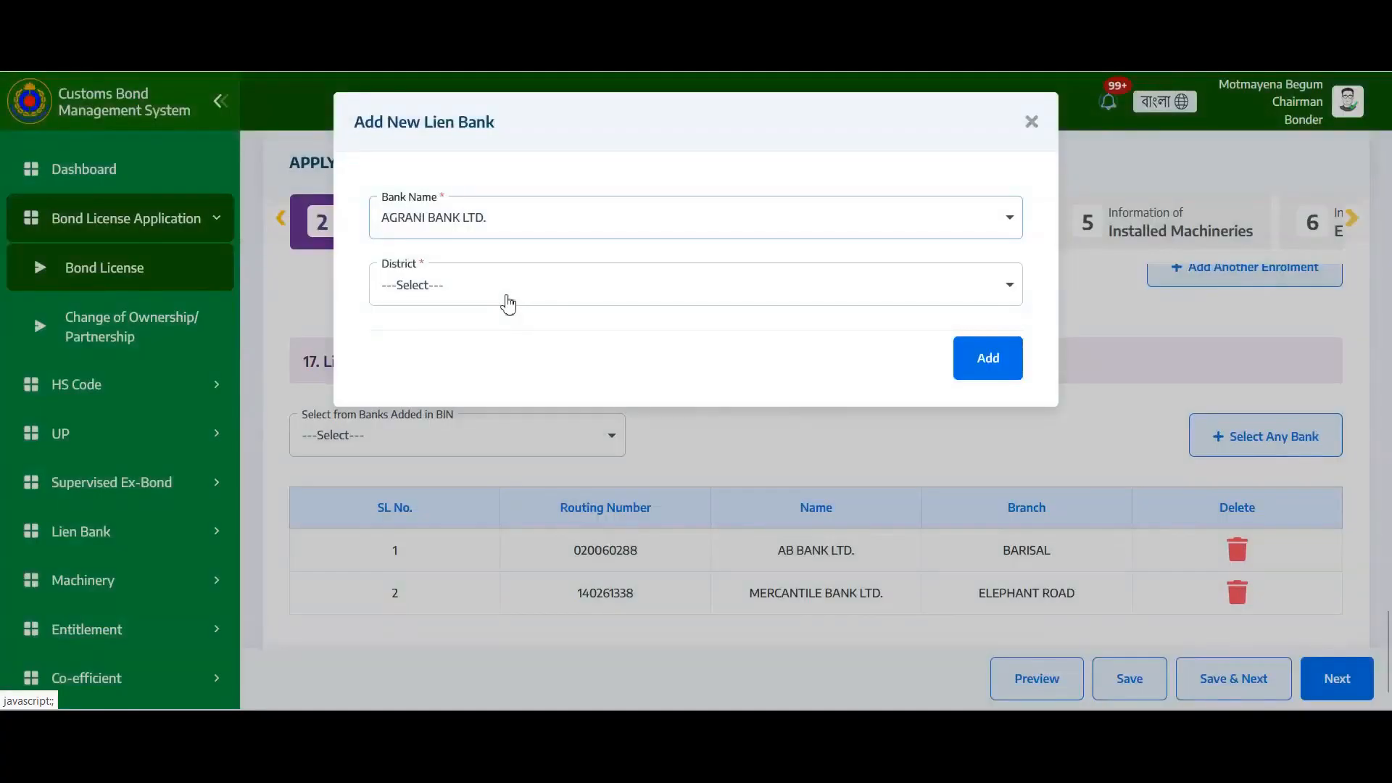
pyautogui.click(507, 300)
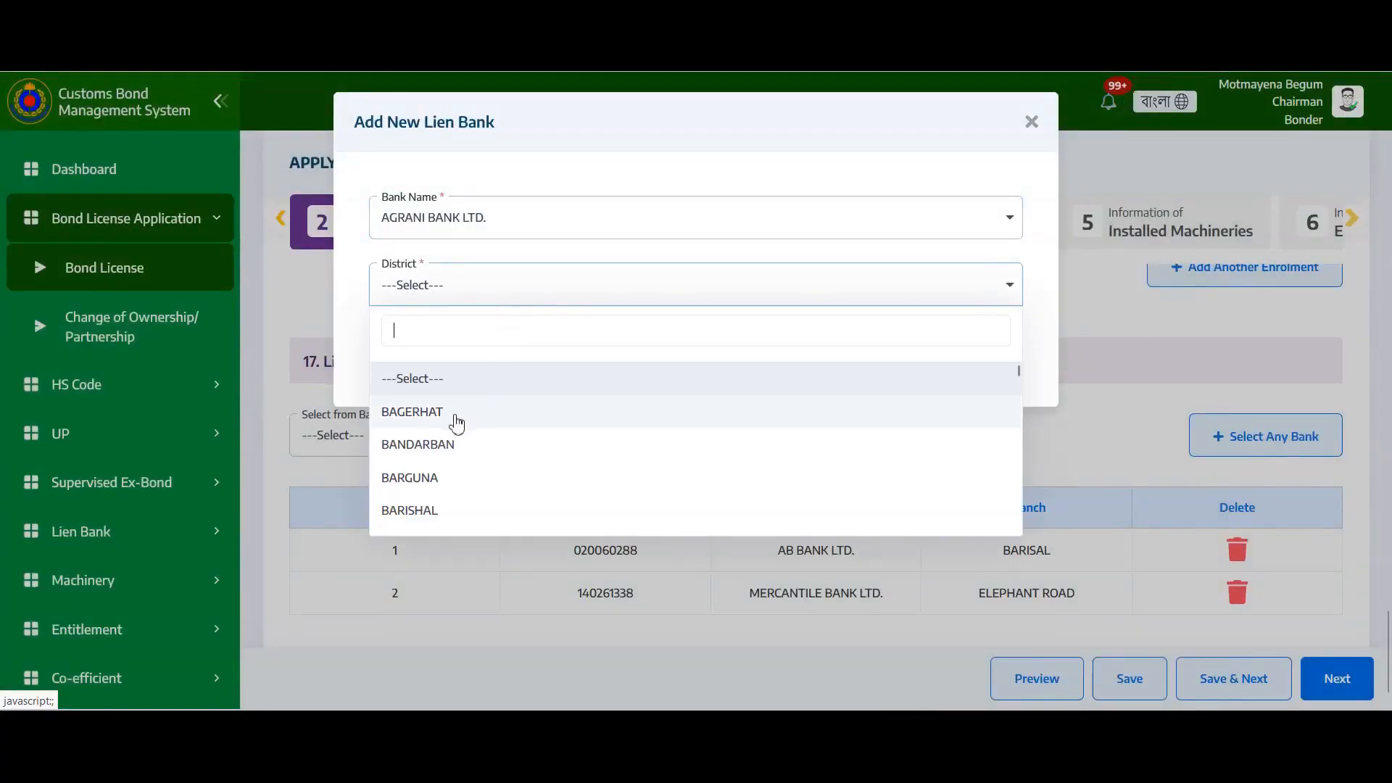
pyautogui.click(445, 442)
pyautogui.click(490, 366)
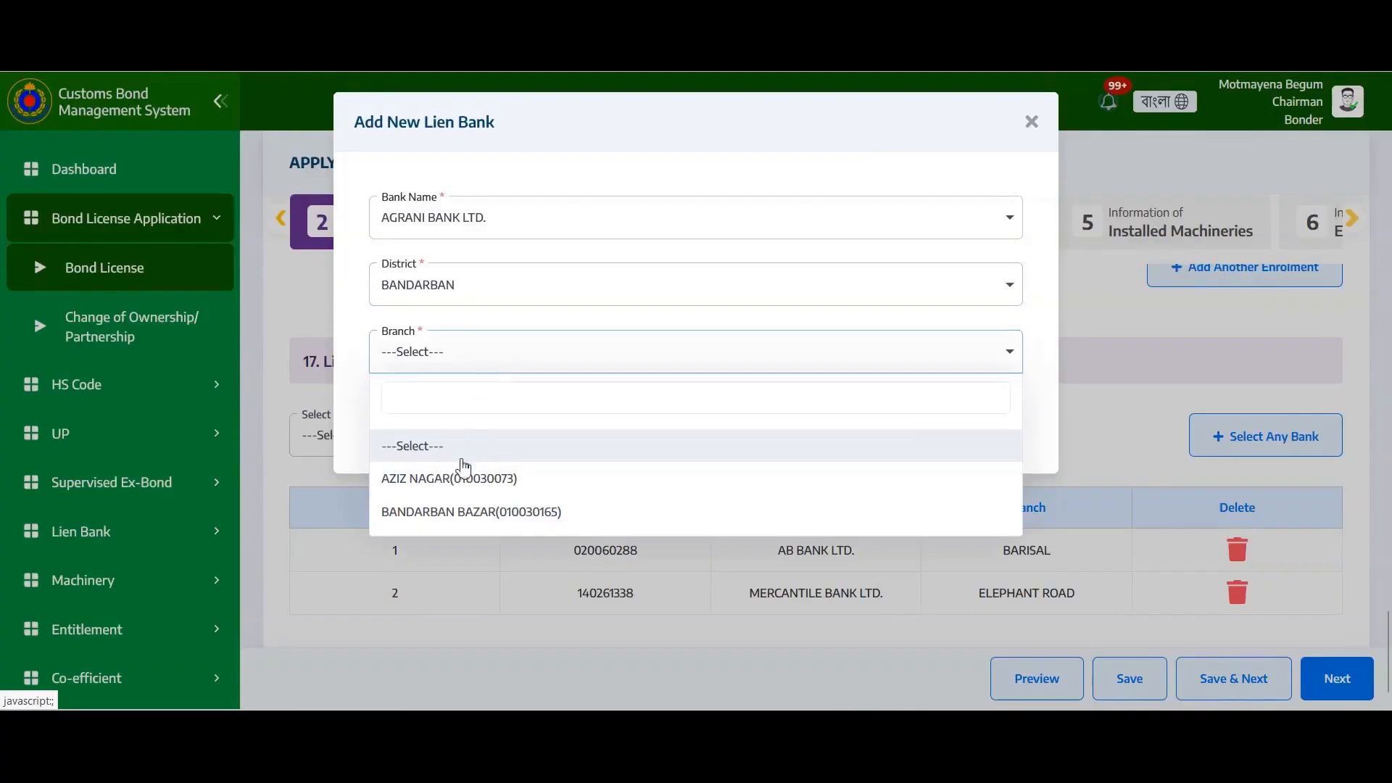
pyautogui.click(447, 480)
pyautogui.click(975, 435)
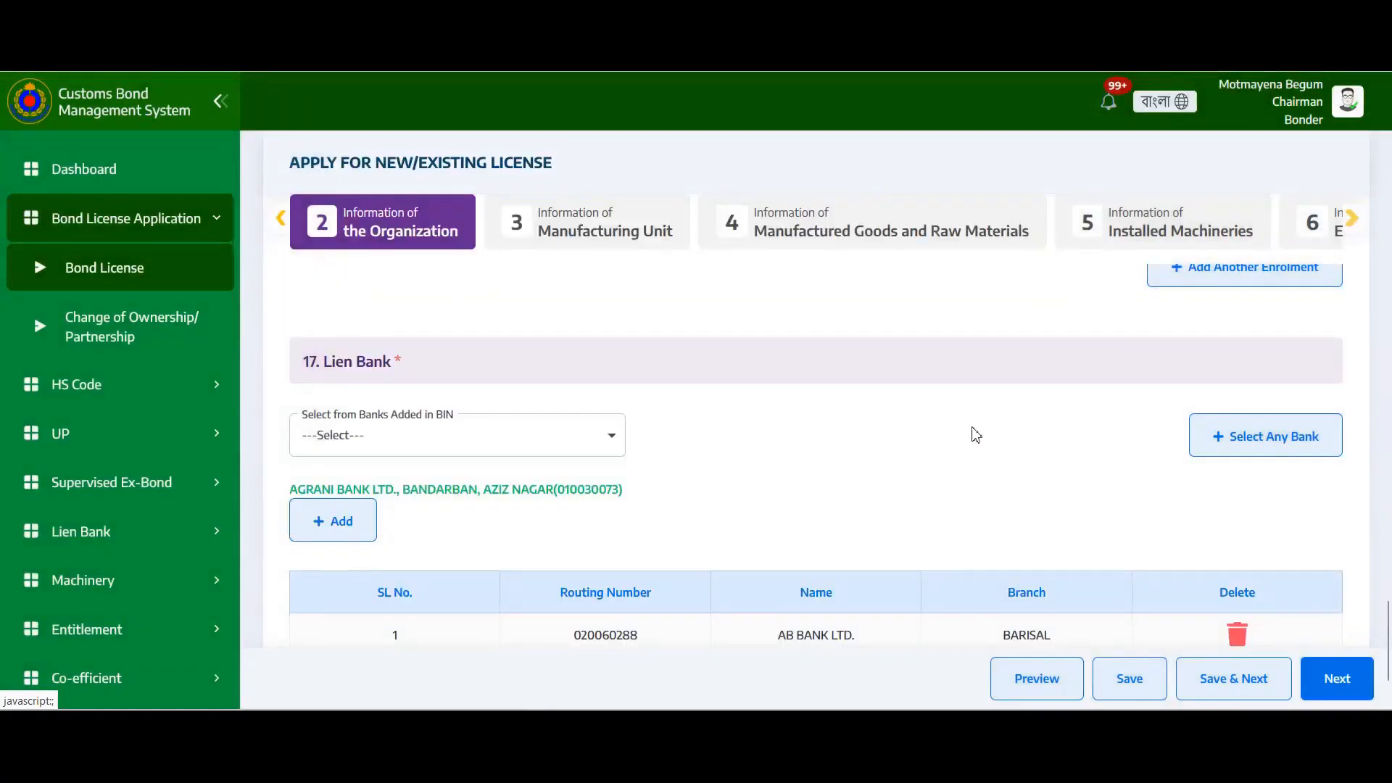
pyautogui.scroll(-2, 928, 472)
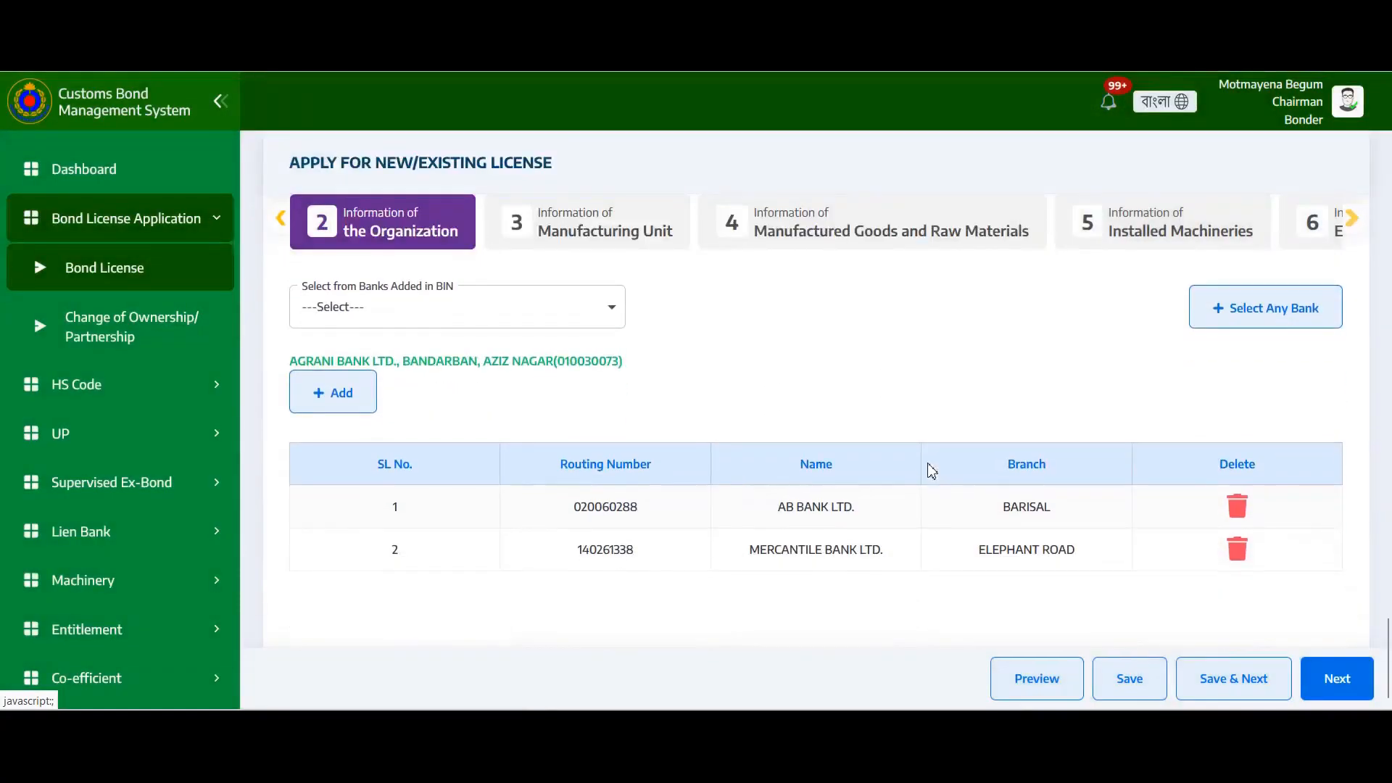
pyautogui.click(348, 405)
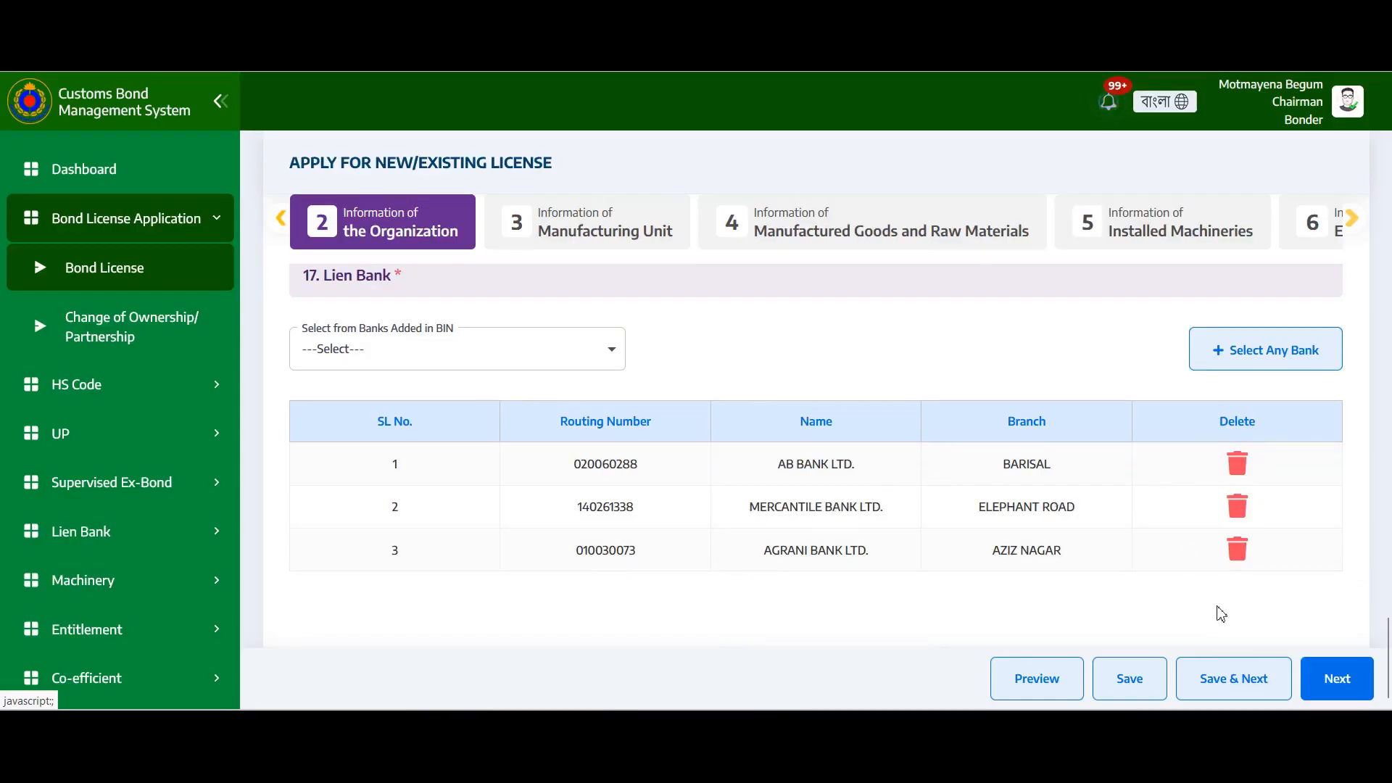
pyautogui.click(1223, 685)
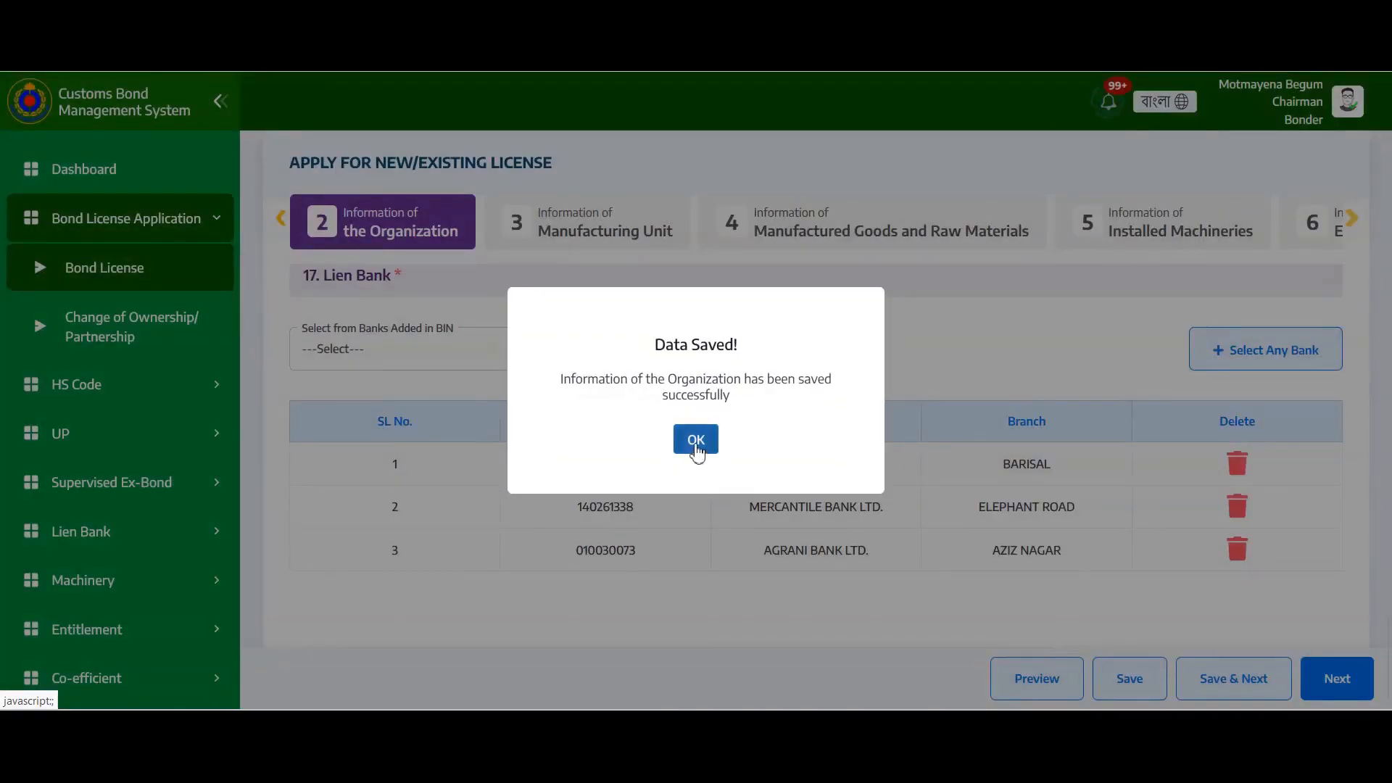
# Acknowledge the Data Saved message and scroll the Manufacturing Unit tab down to section 19
pyautogui.click(696, 443)
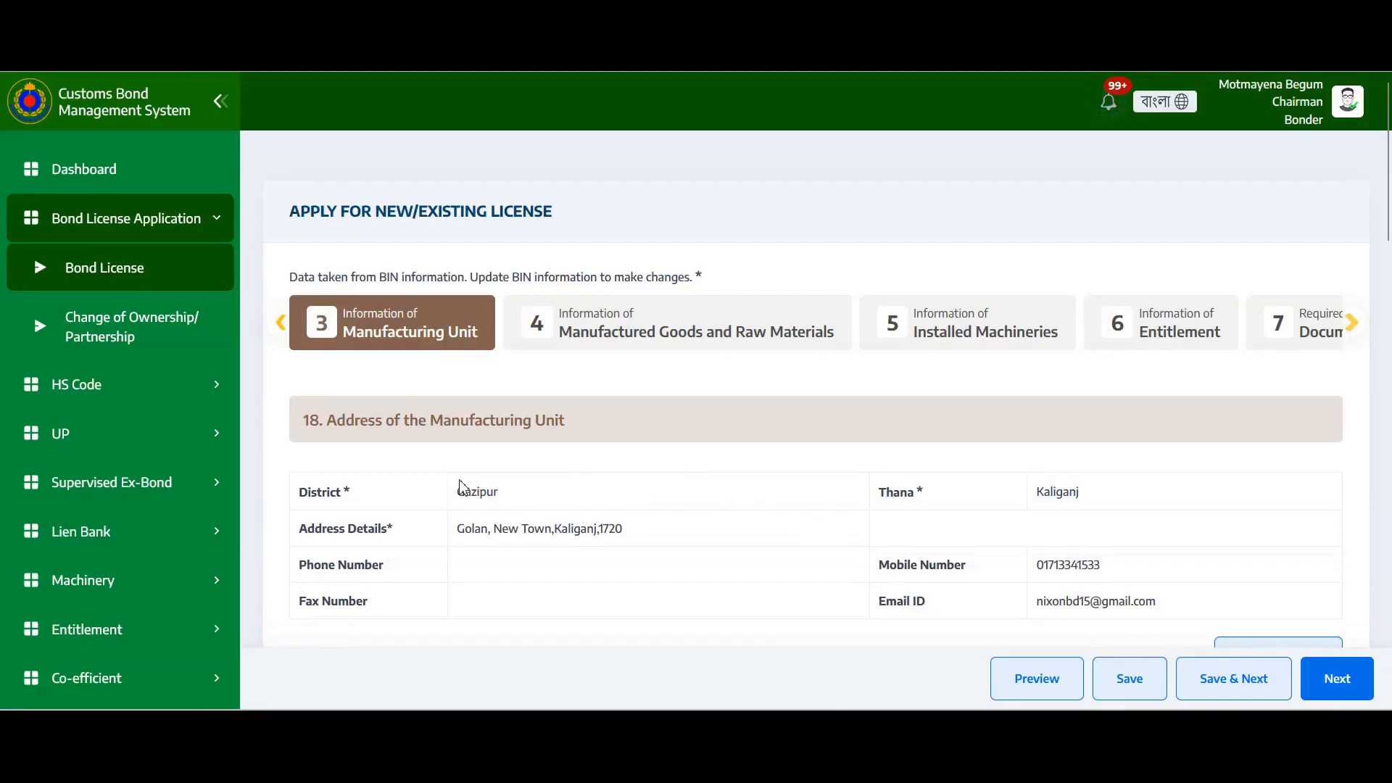
pyautogui.scroll(-4, 684, 522)
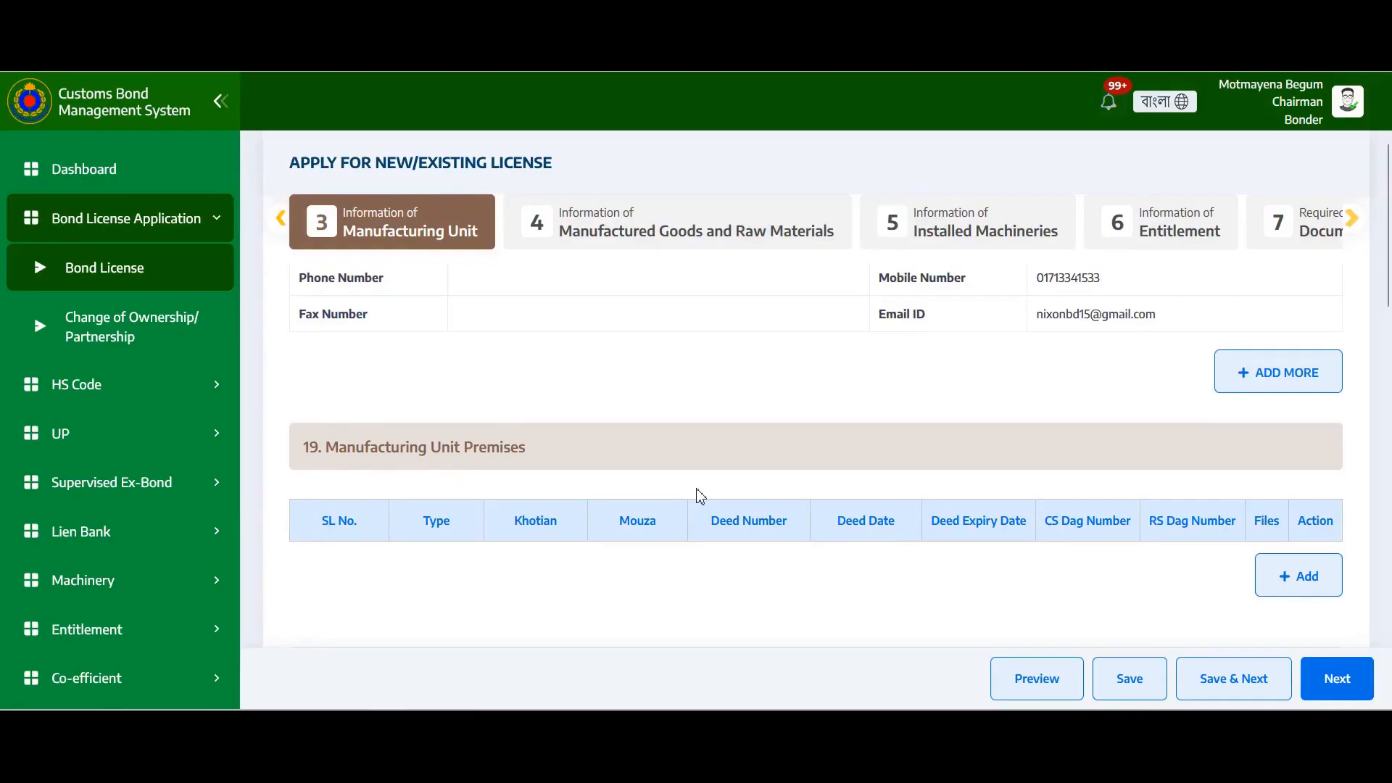
# Discard the new manufacturing unit address and premises entries without adding either
pyautogui.click(1240, 384)
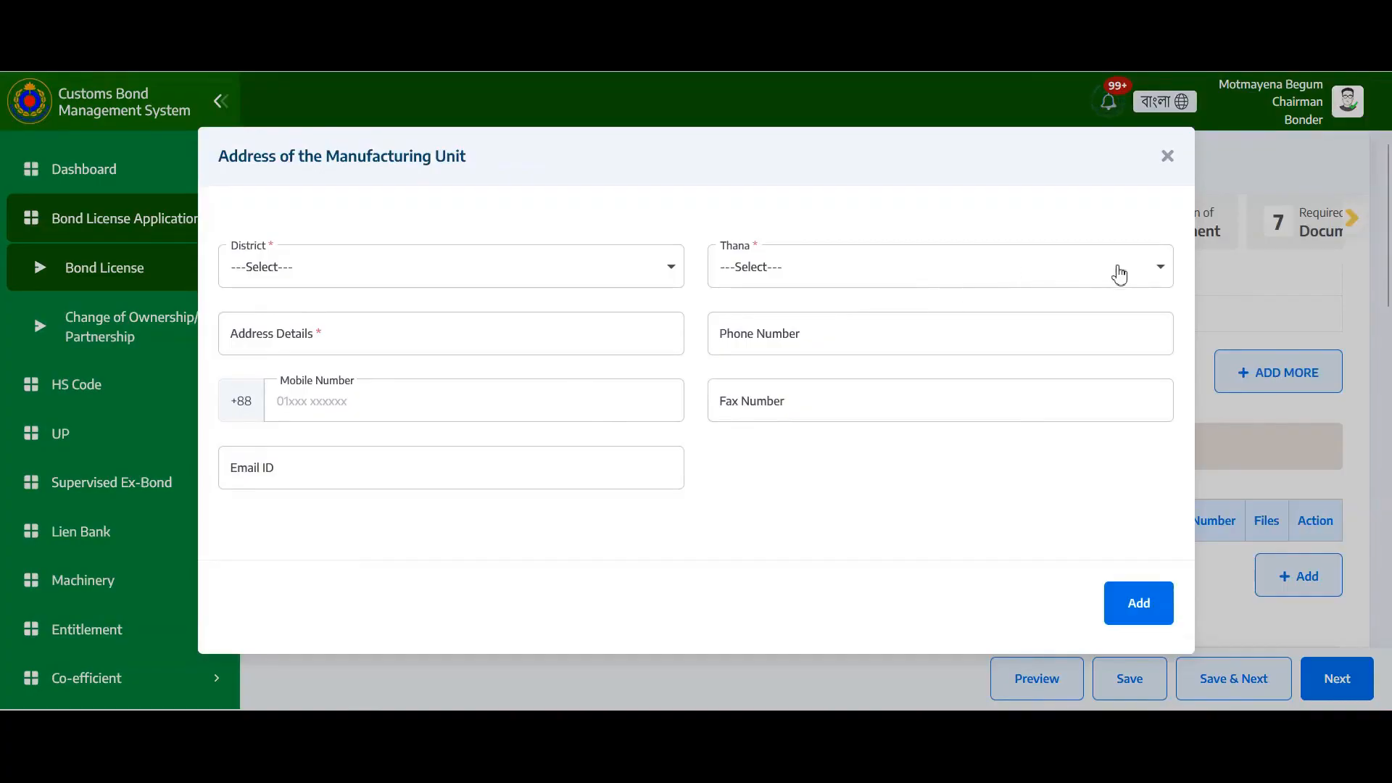
pyautogui.click(1168, 158)
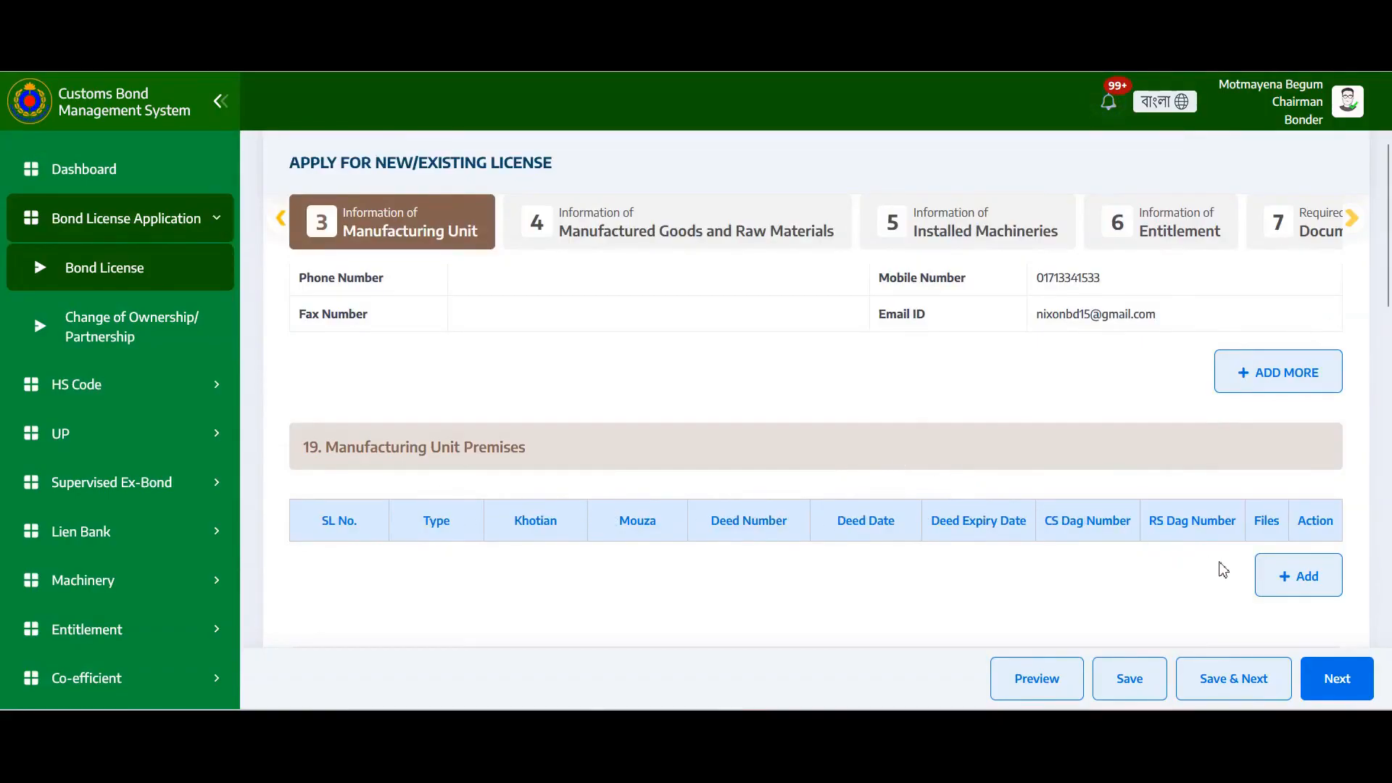
pyautogui.click(1289, 580)
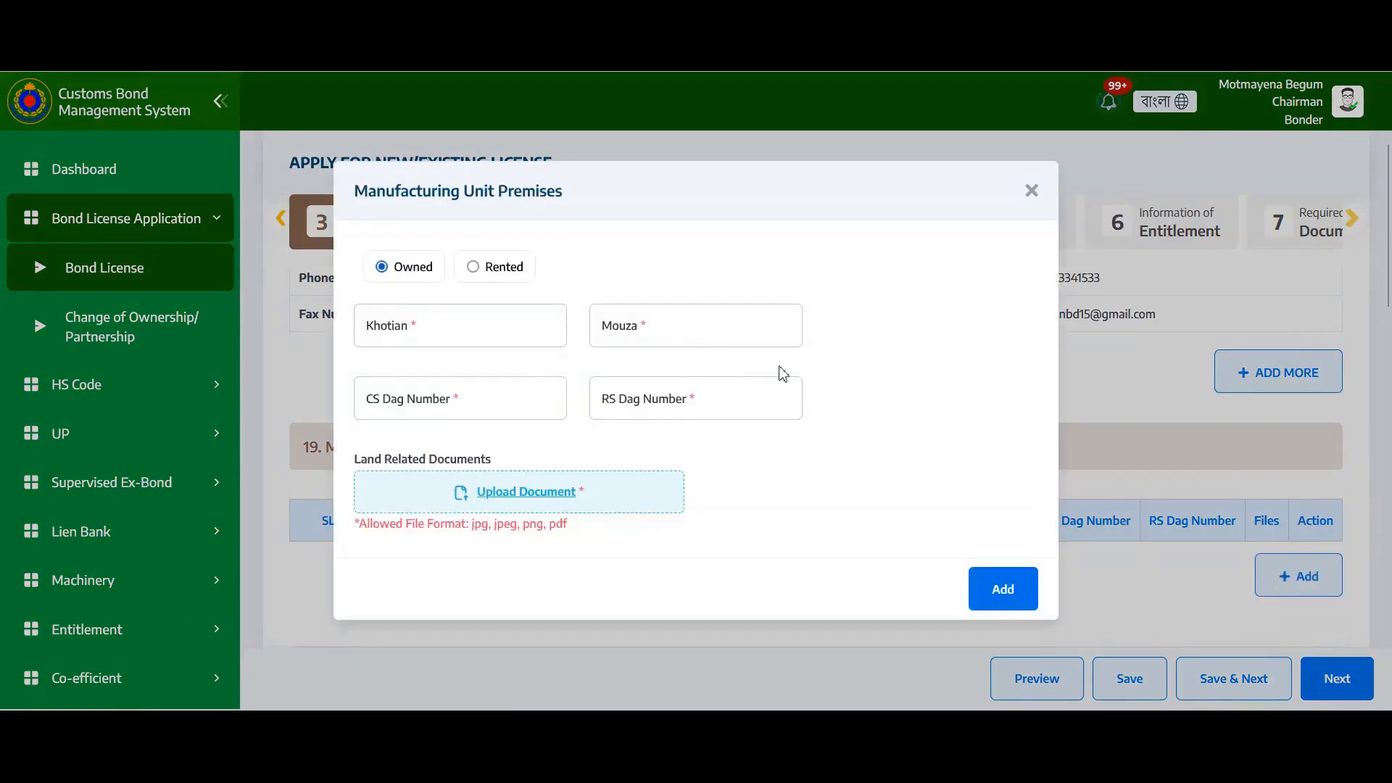
pyautogui.click(479, 266)
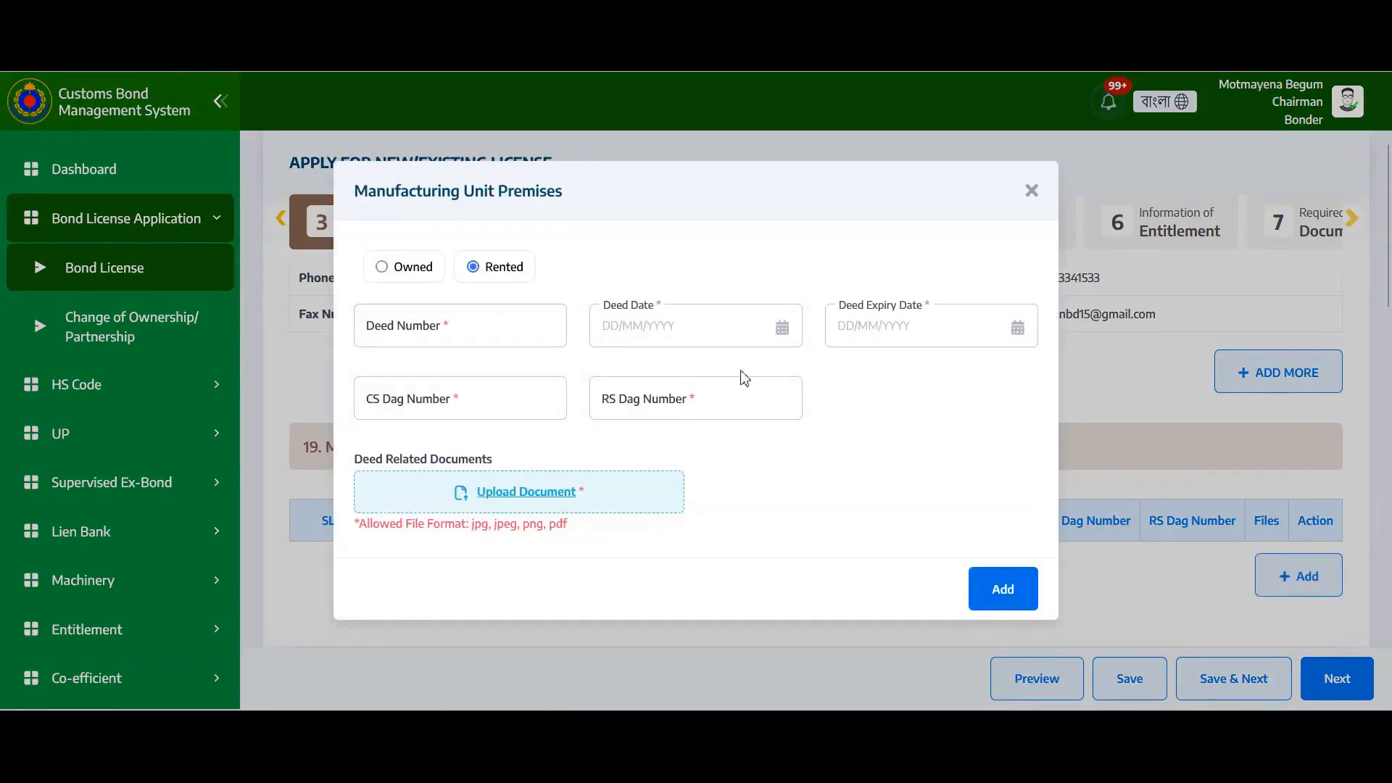
pyautogui.click(383, 268)
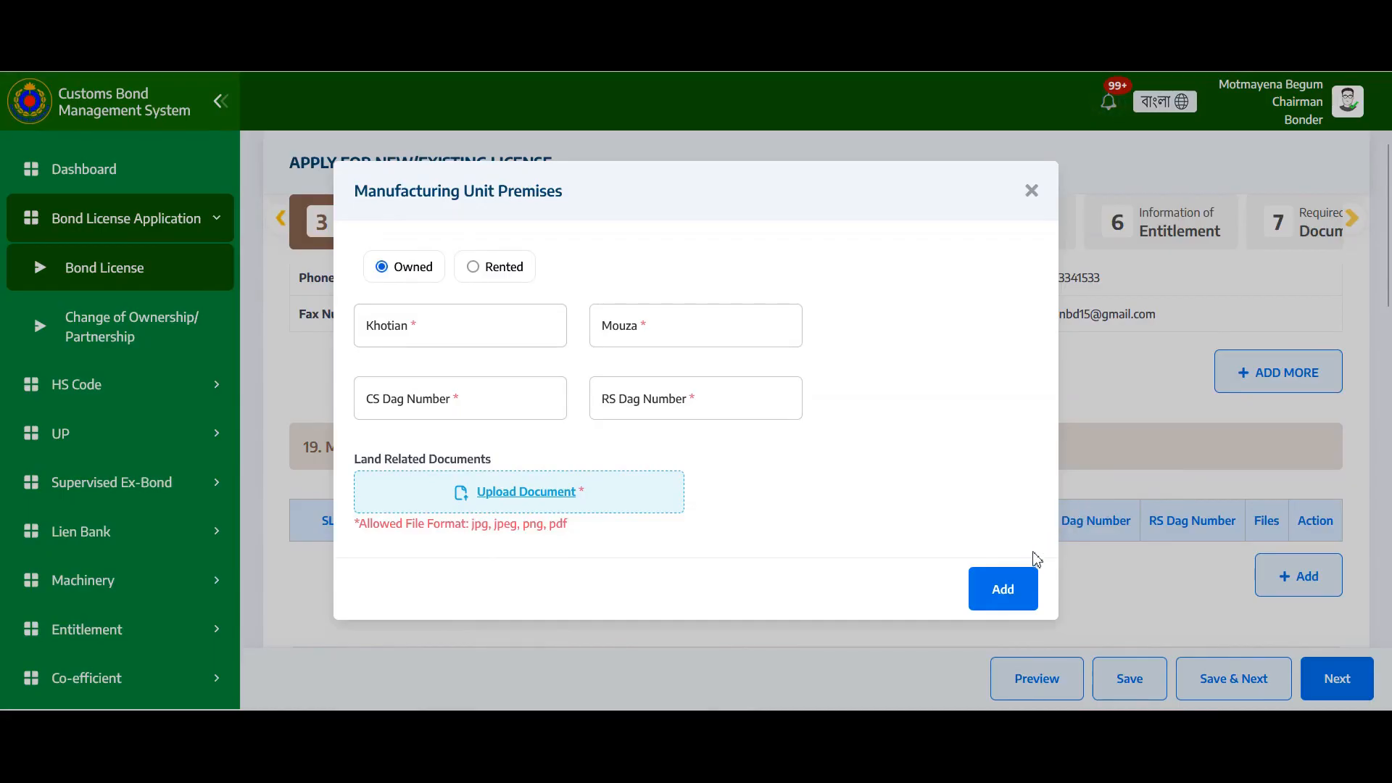
pyautogui.click(1031, 192)
# Answer question 21, about a previous bonded factory at the premises, with No
pyautogui.scroll(-3, 1001, 441)
pyautogui.scroll(-3, 1048, 459)
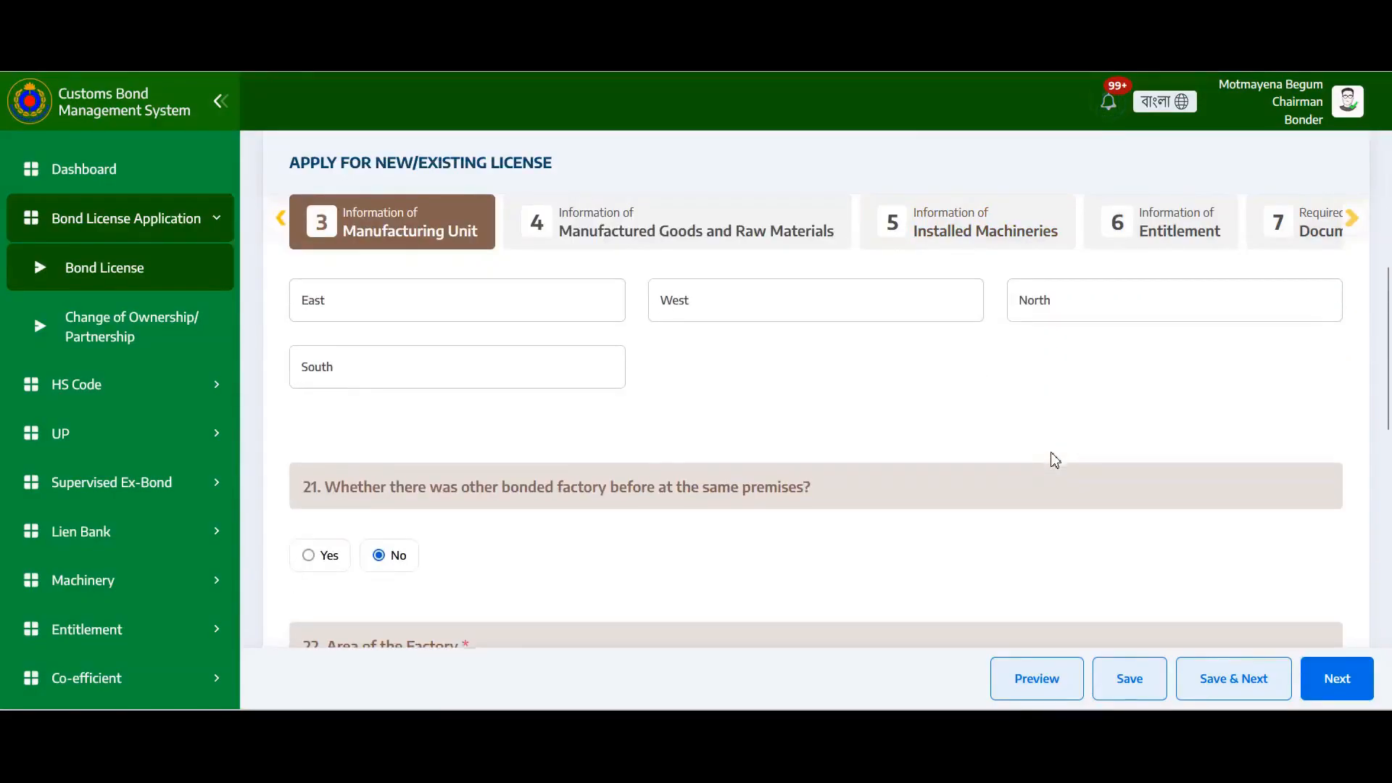
pyautogui.scroll(3, 995, 444)
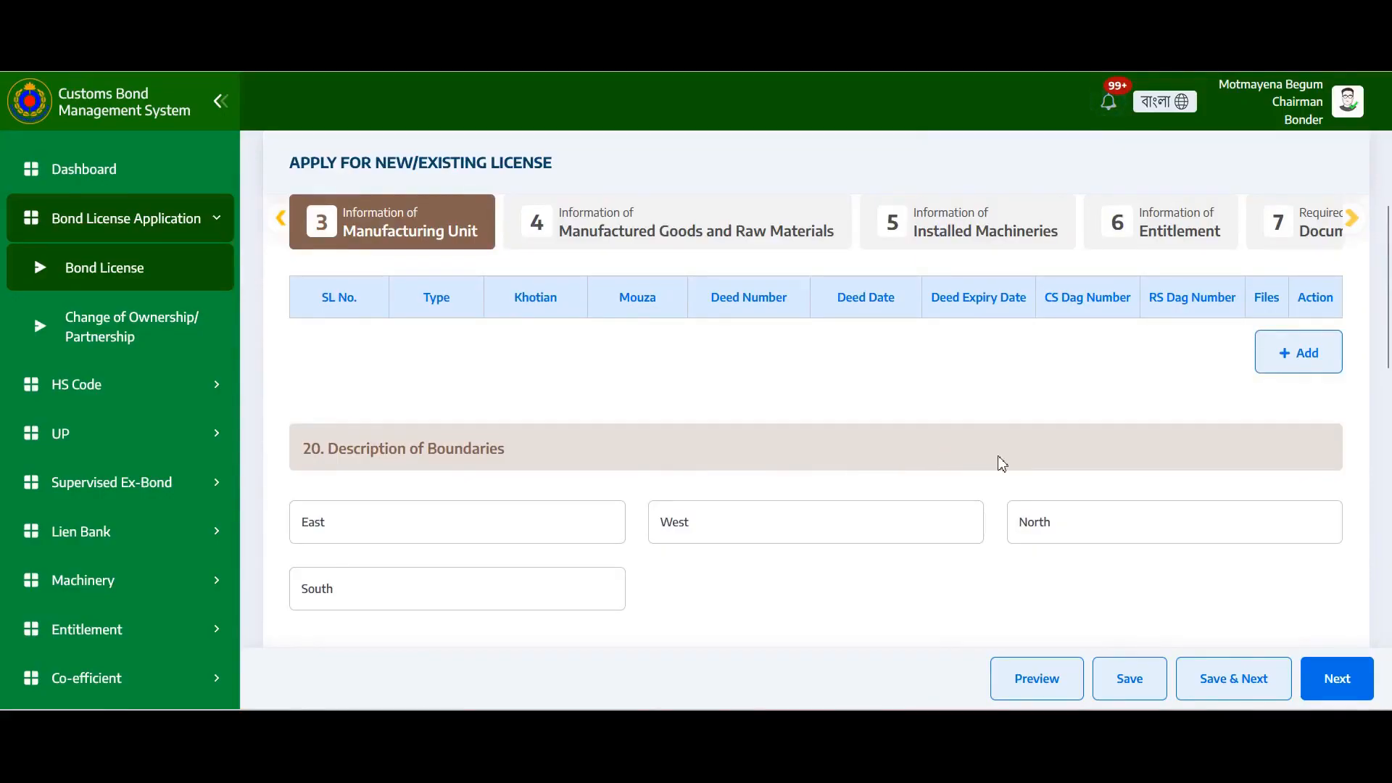
pyautogui.scroll(-3, 1034, 467)
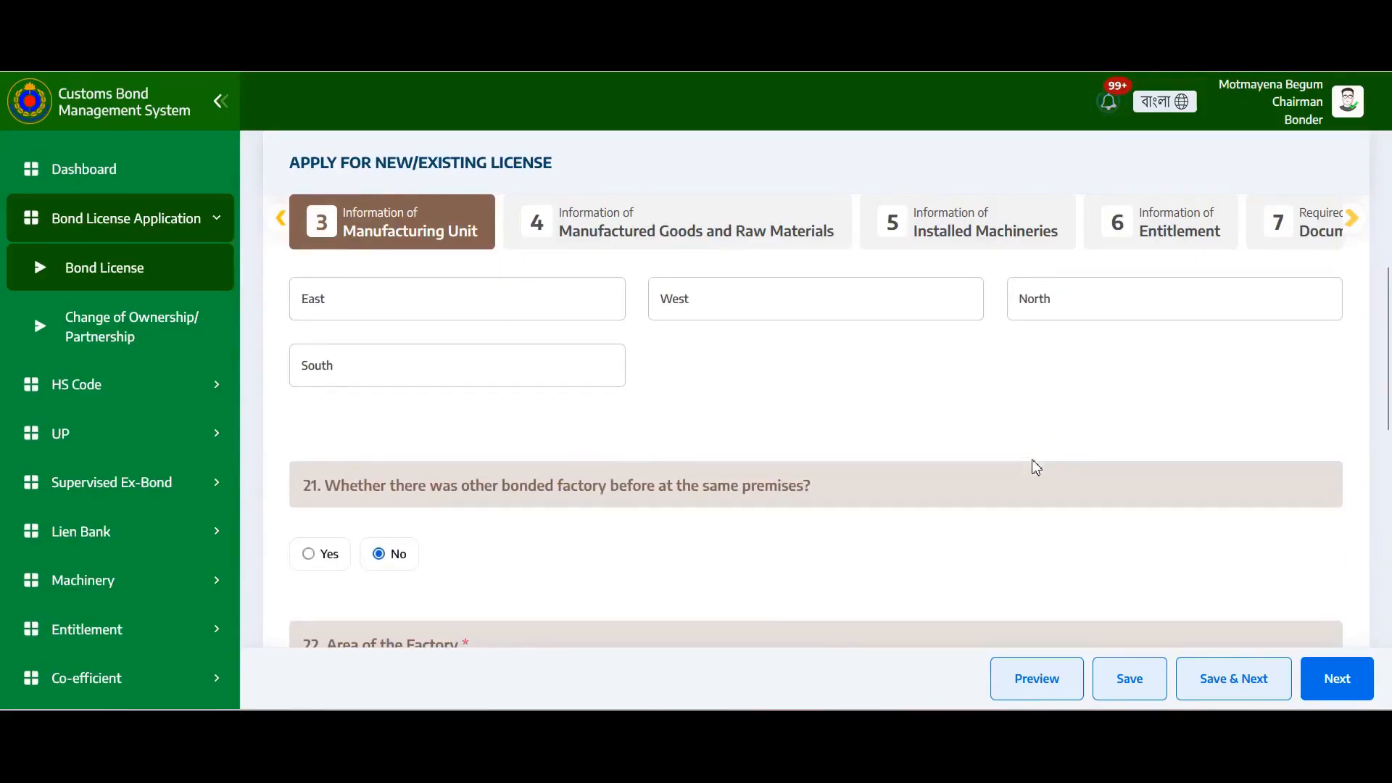
pyautogui.scroll(-3, 1034, 467)
pyautogui.scroll(3, 970, 458)
pyautogui.click(308, 558)
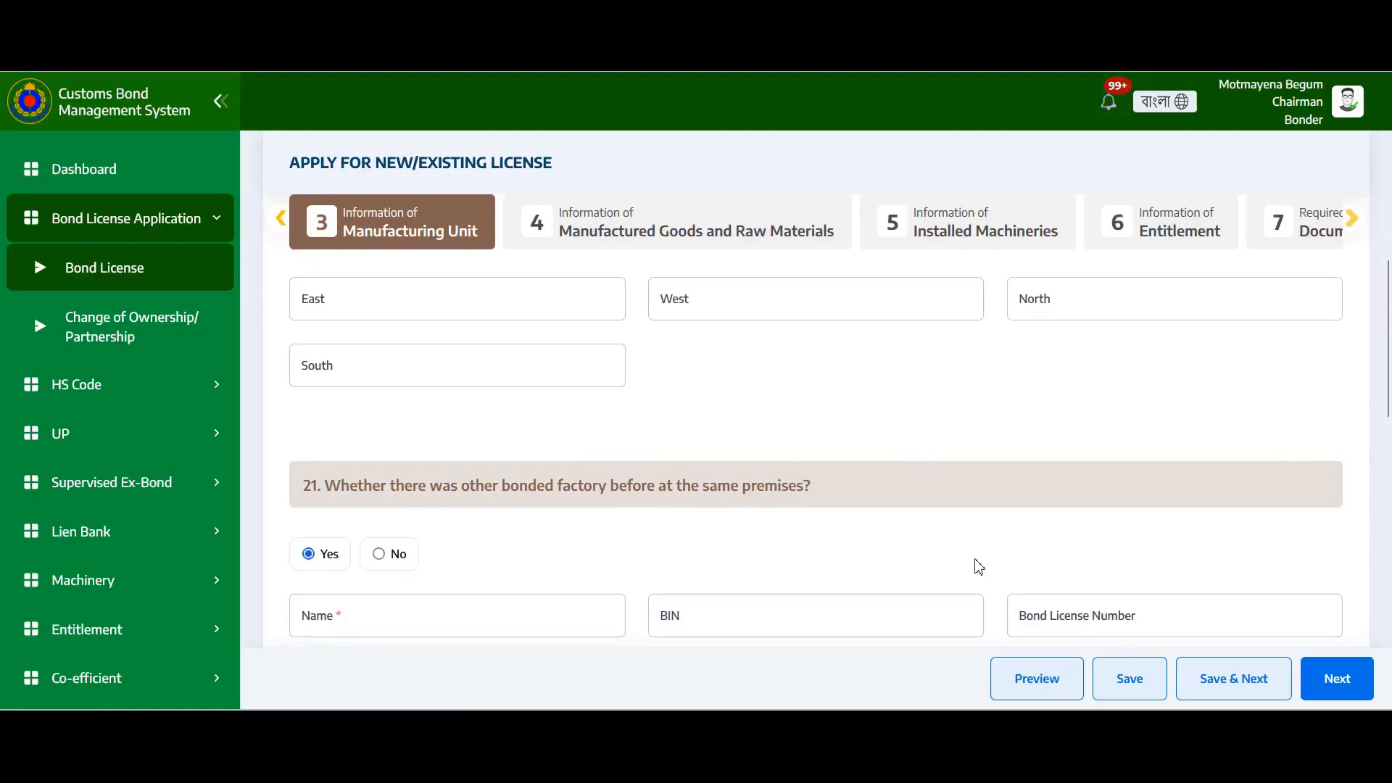
pyautogui.scroll(-3, 1073, 497)
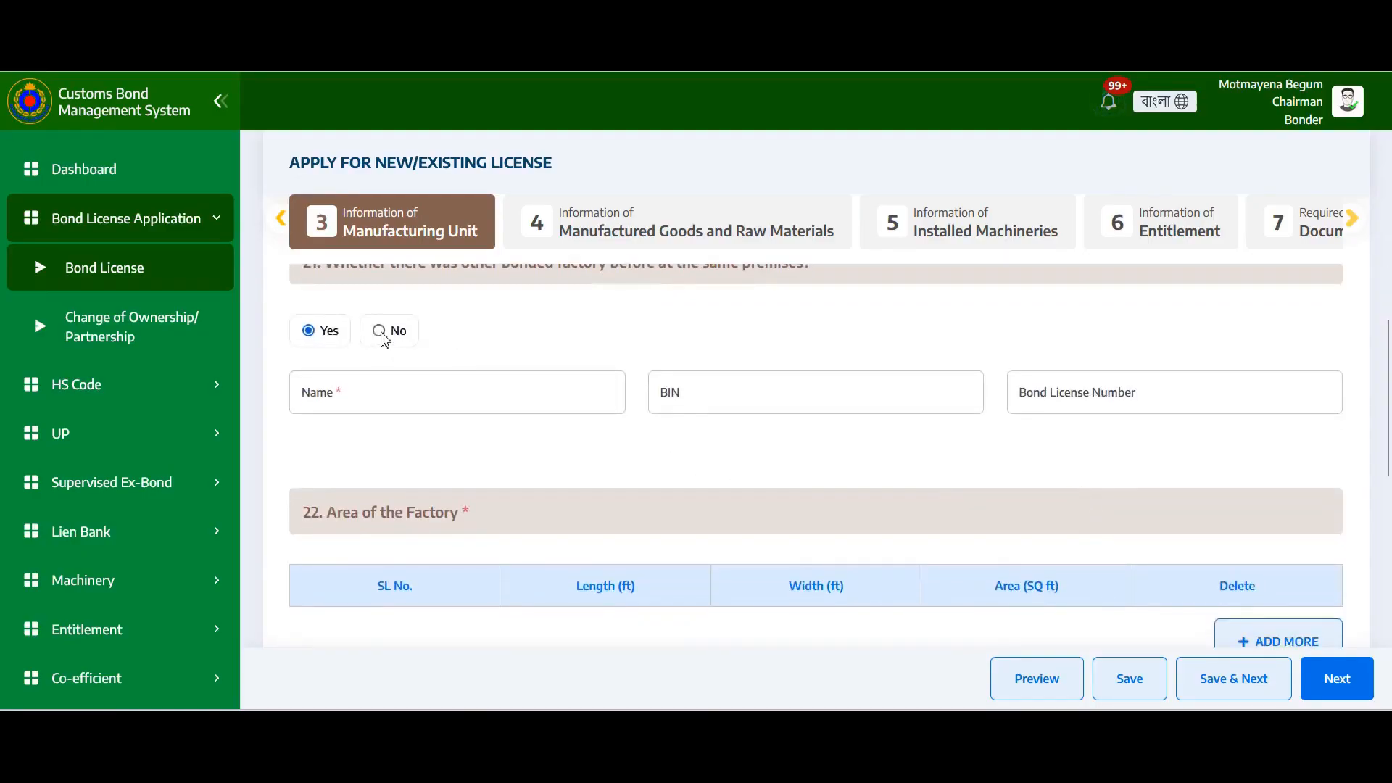
pyautogui.click(378, 331)
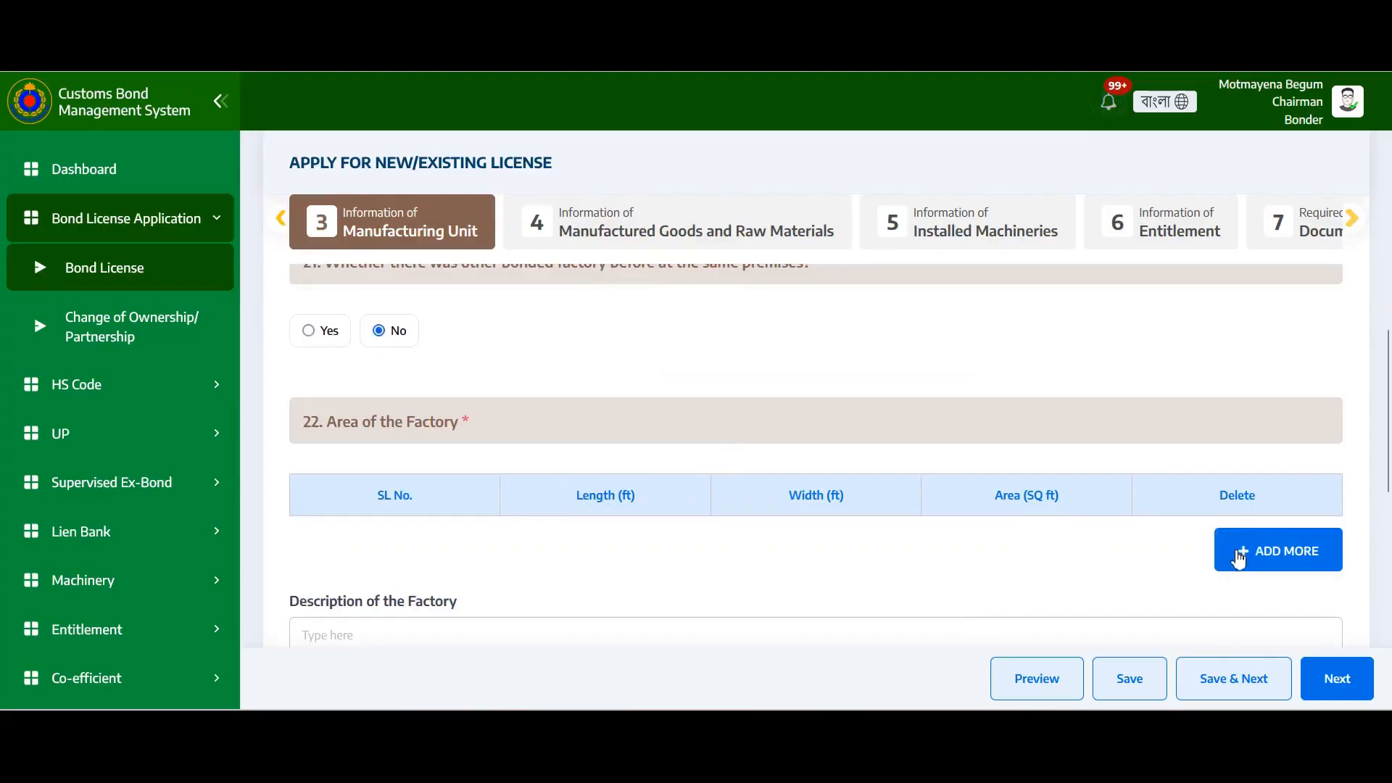
# Add a factory area row with length 111 ft and width 111 ft, totalling 12321 sq ft
pyautogui.click(1237, 556)
pyautogui.click(564, 202)
pyautogui.click(587, 281)
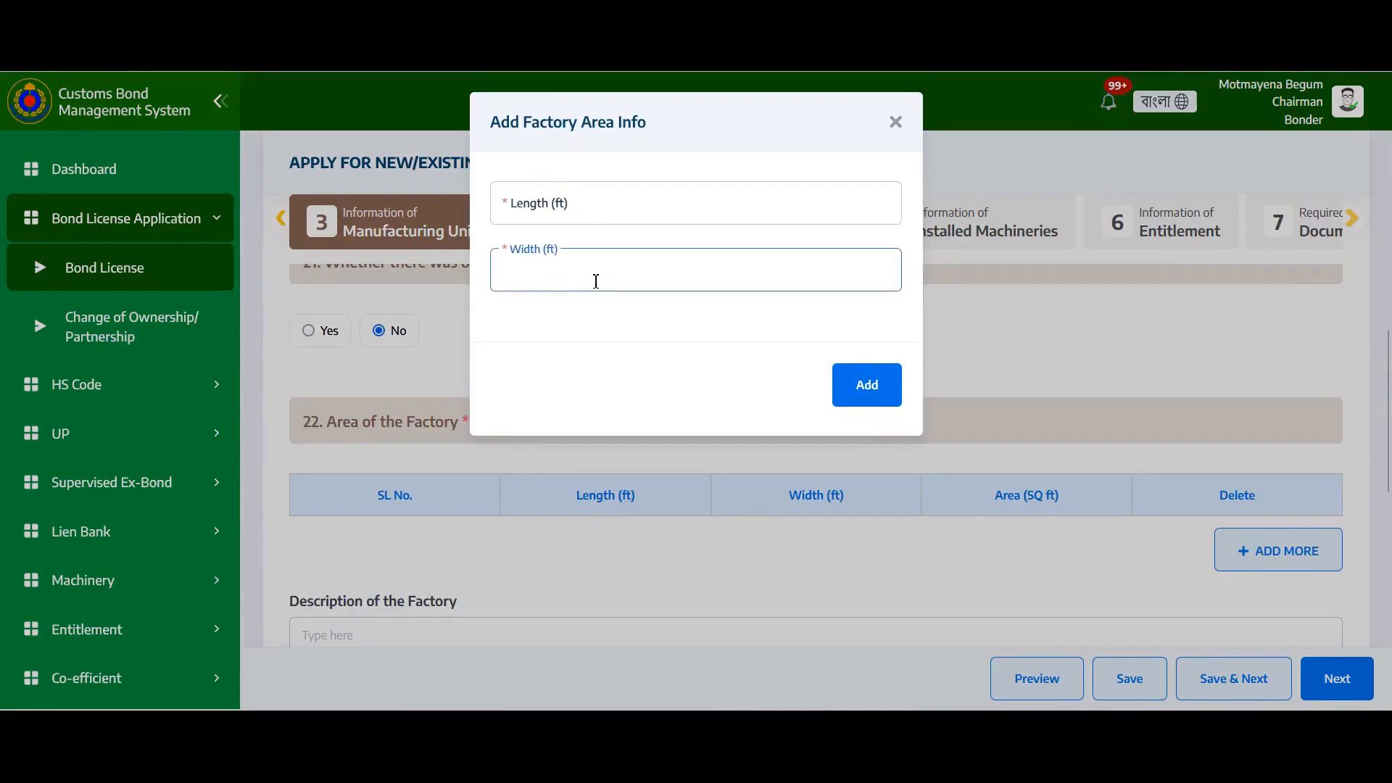
pyautogui.click(719, 219)
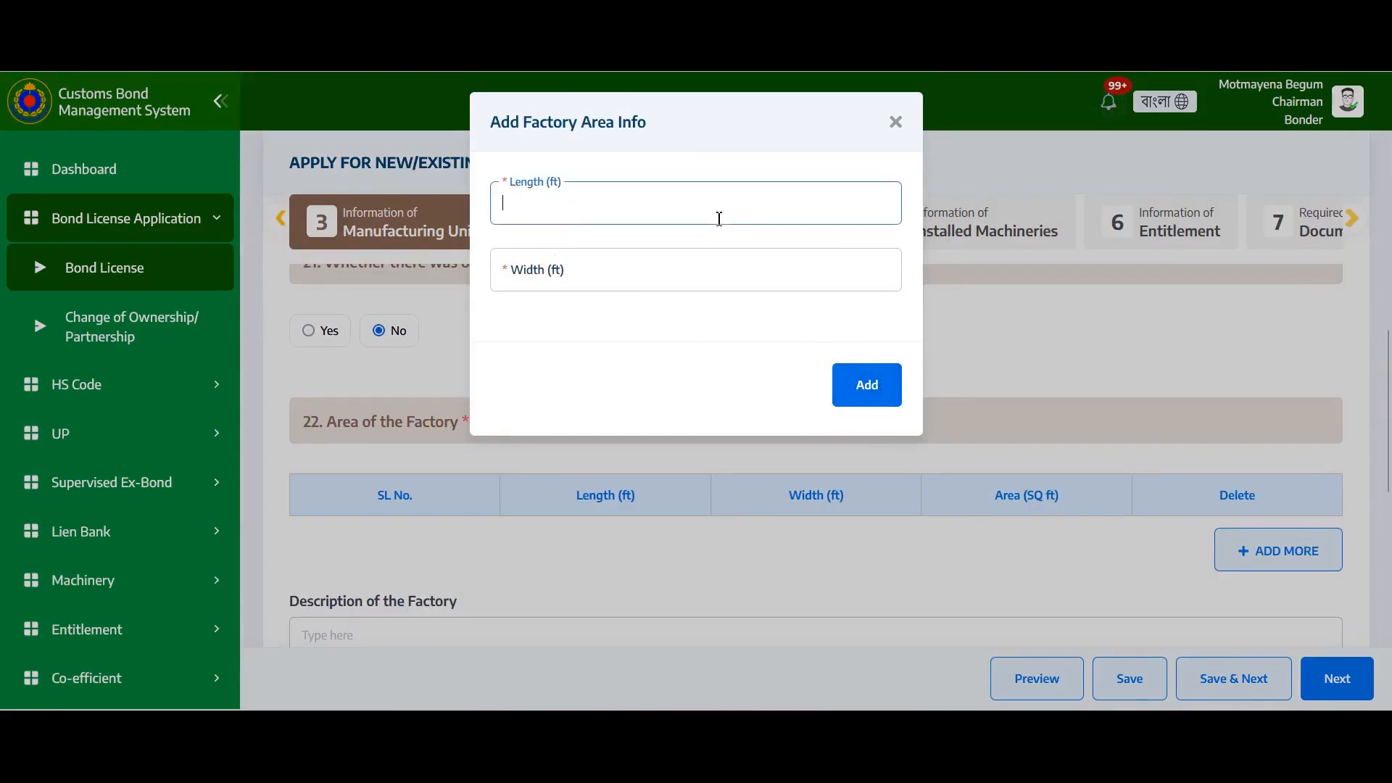
pyautogui.click(625, 267)
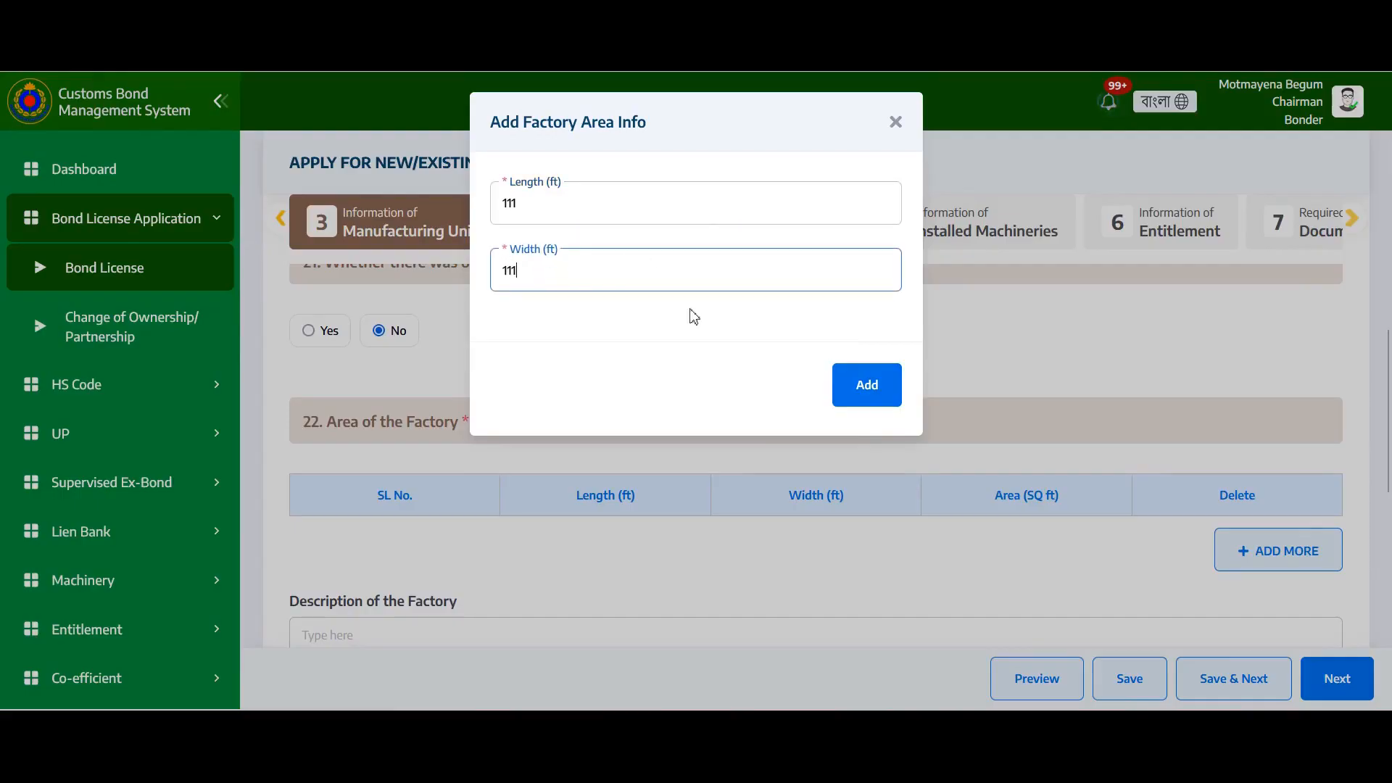
pyautogui.click(868, 385)
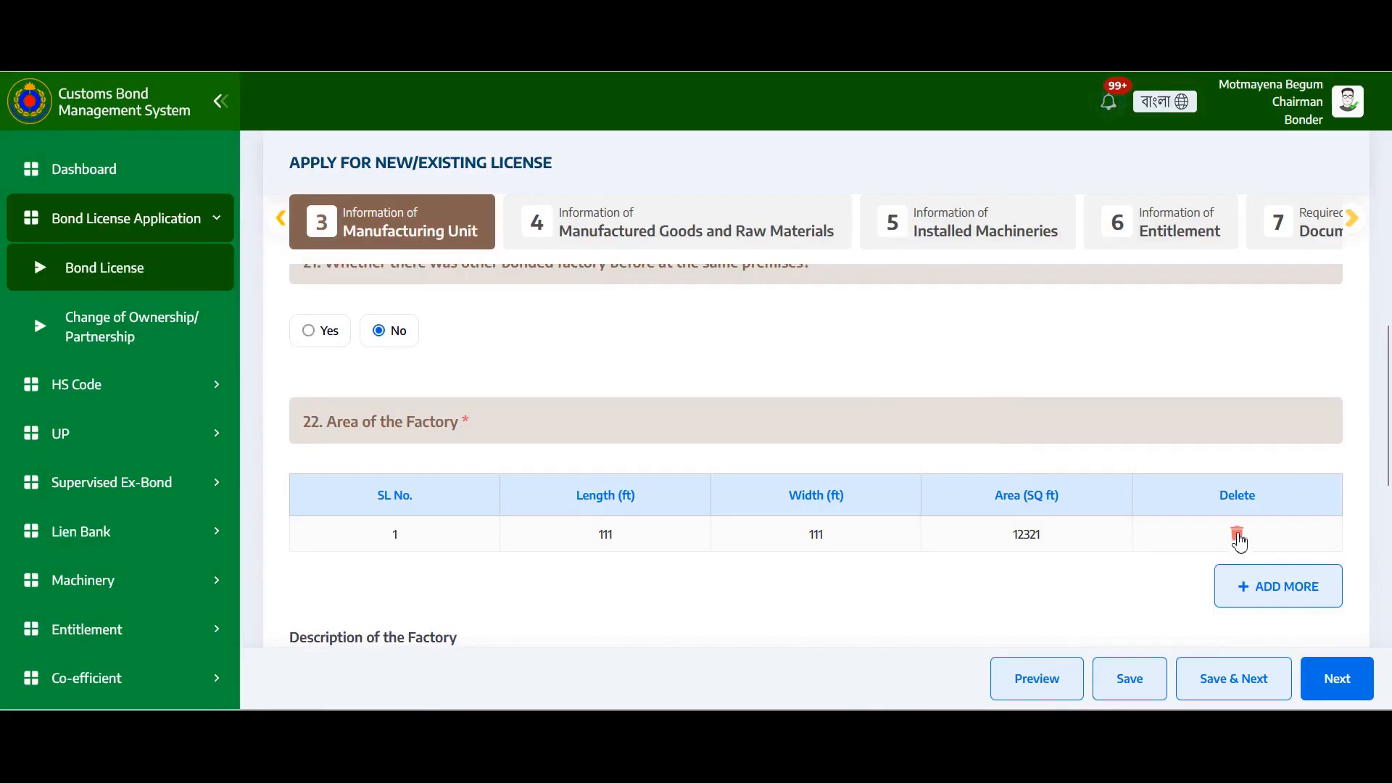
pyautogui.scroll(-3, 903, 420)
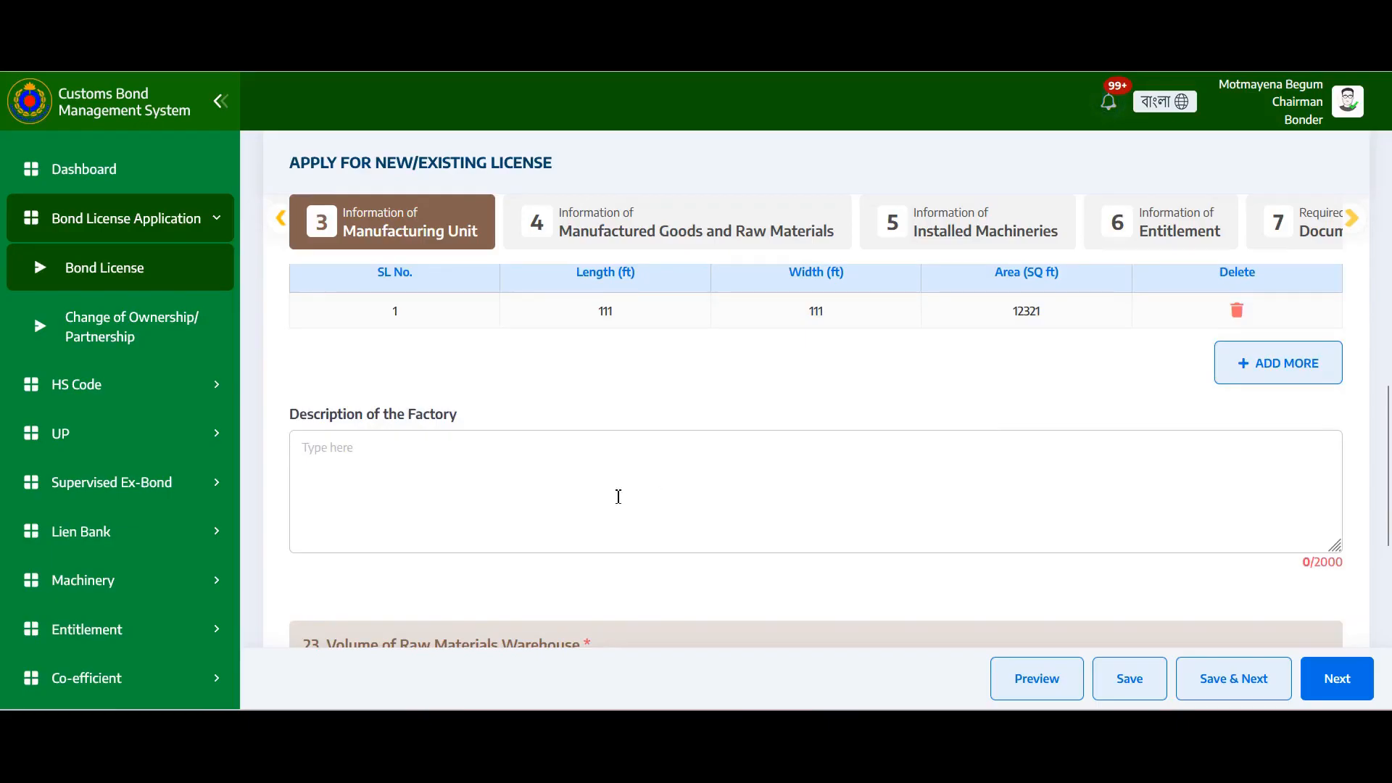
pyautogui.scroll(-3, 713, 520)
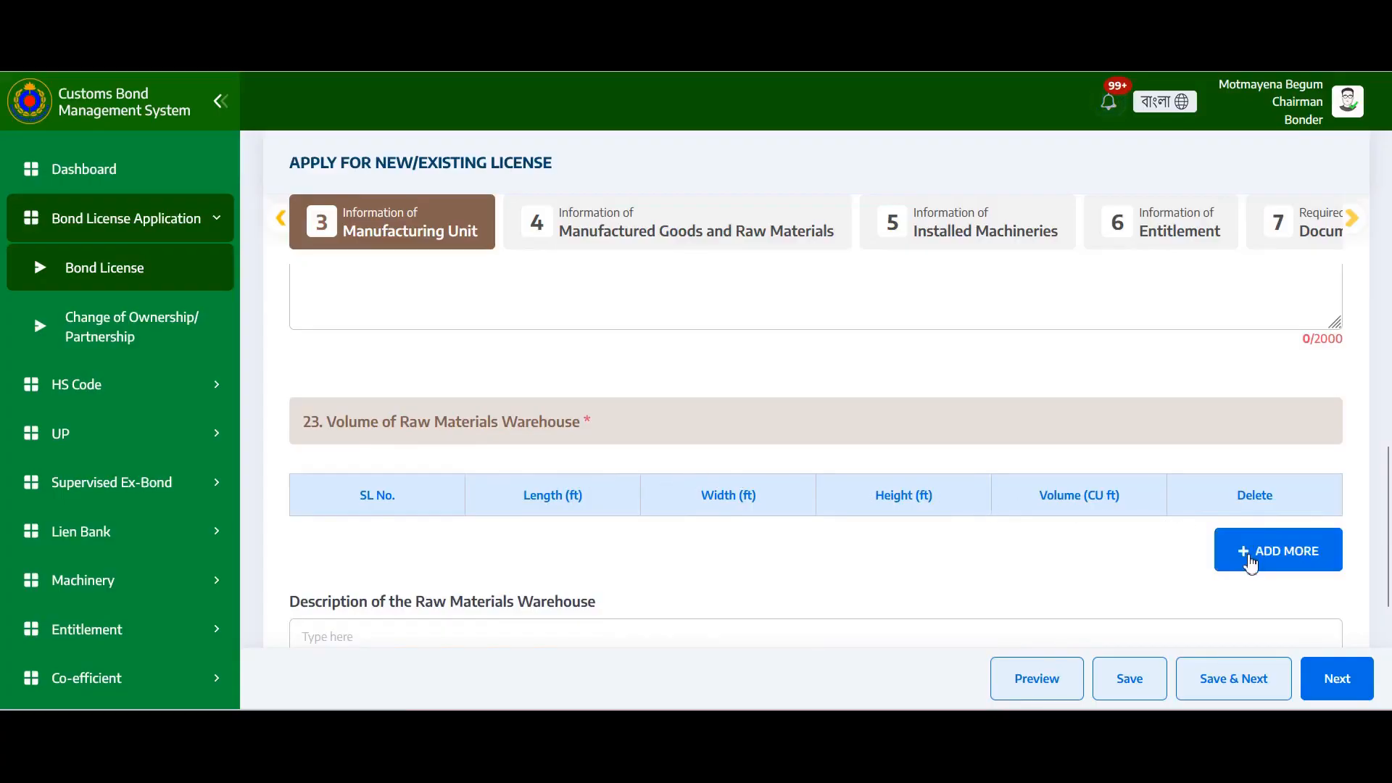
pyautogui.click(1248, 562)
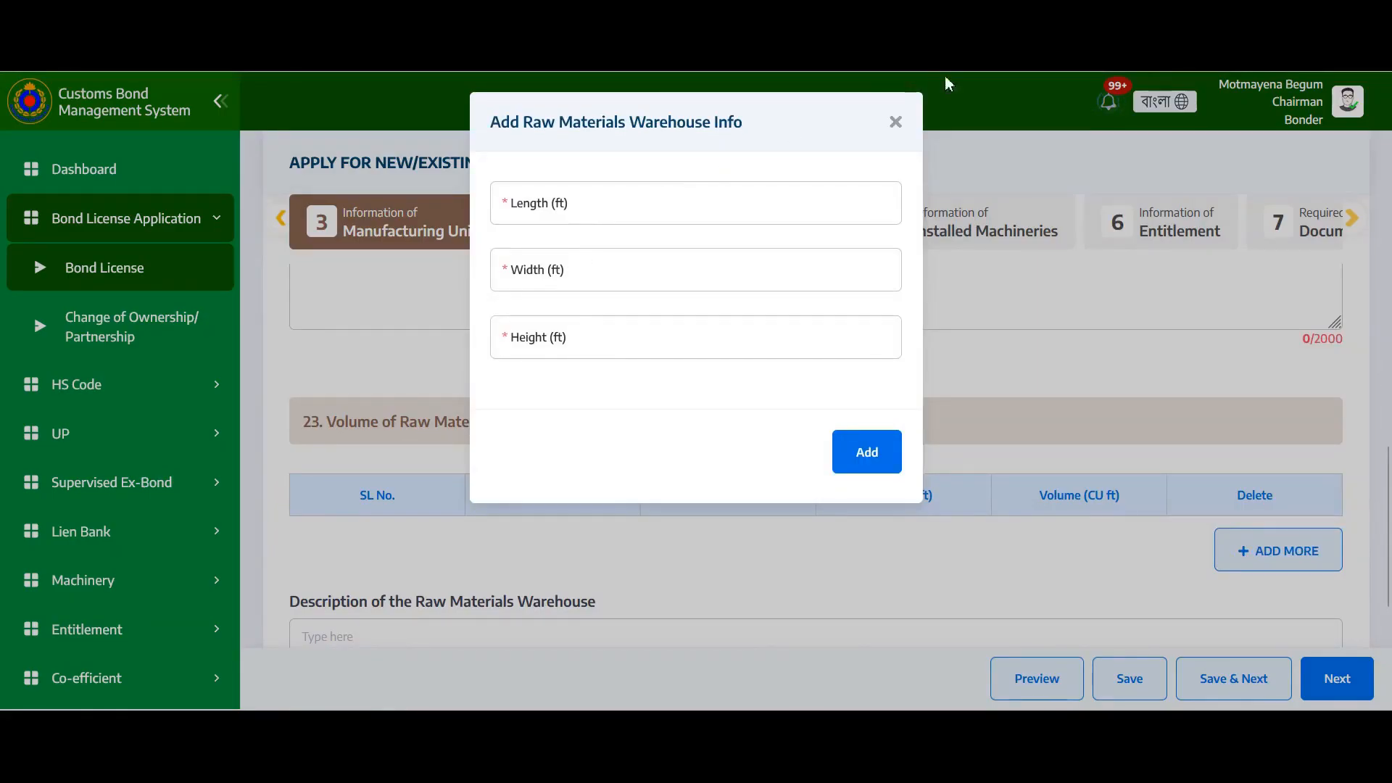
pyautogui.click(896, 122)
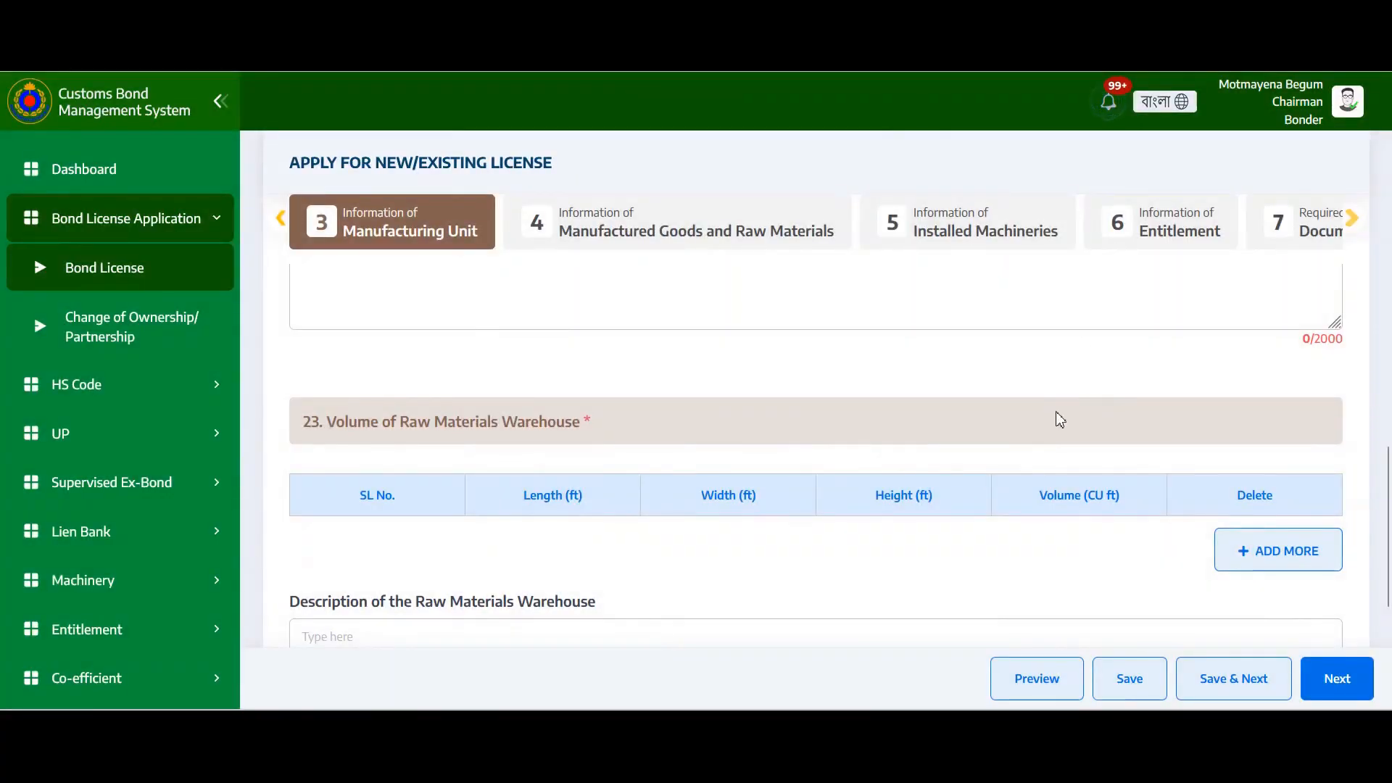
pyautogui.scroll(-3, 1045, 422)
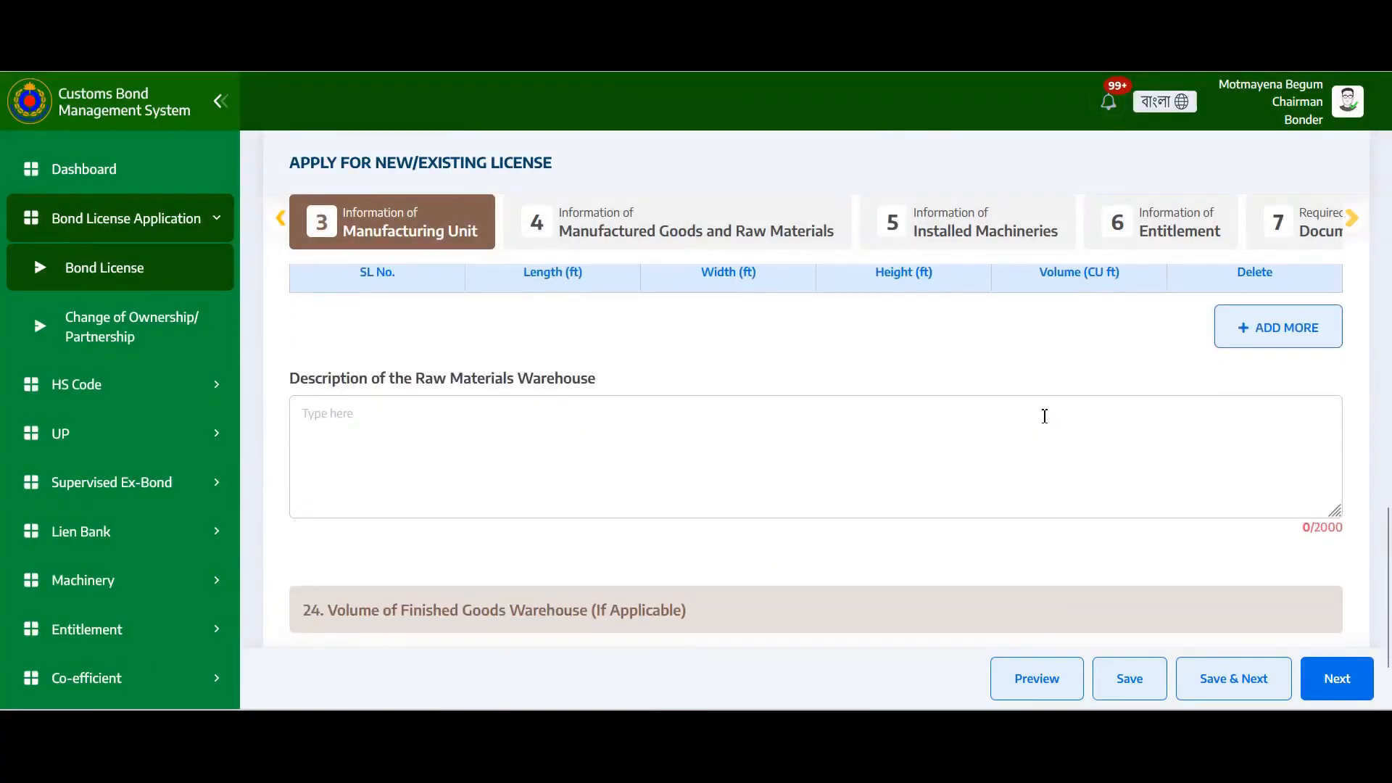
pyautogui.scroll(-2, 1045, 416)
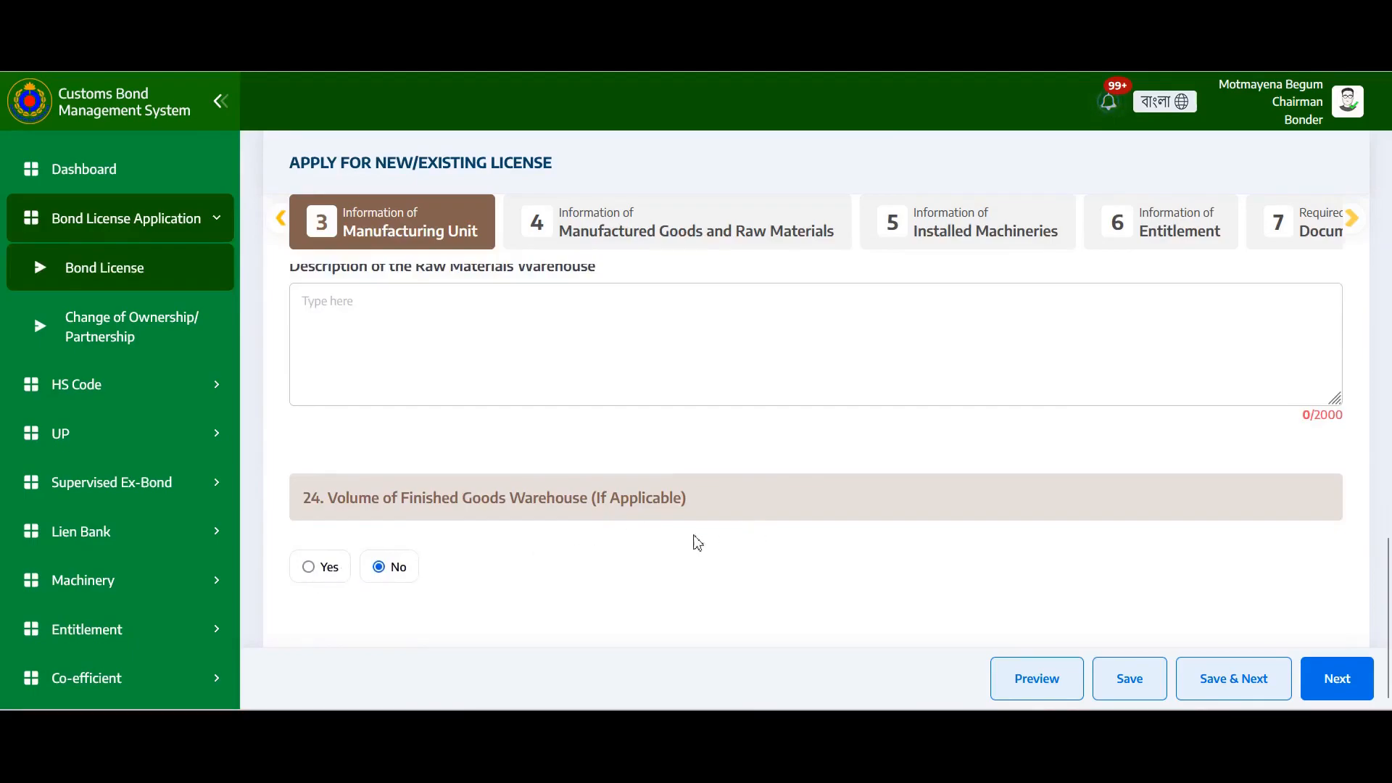
pyautogui.click(308, 567)
pyautogui.scroll(-3, 479, 570)
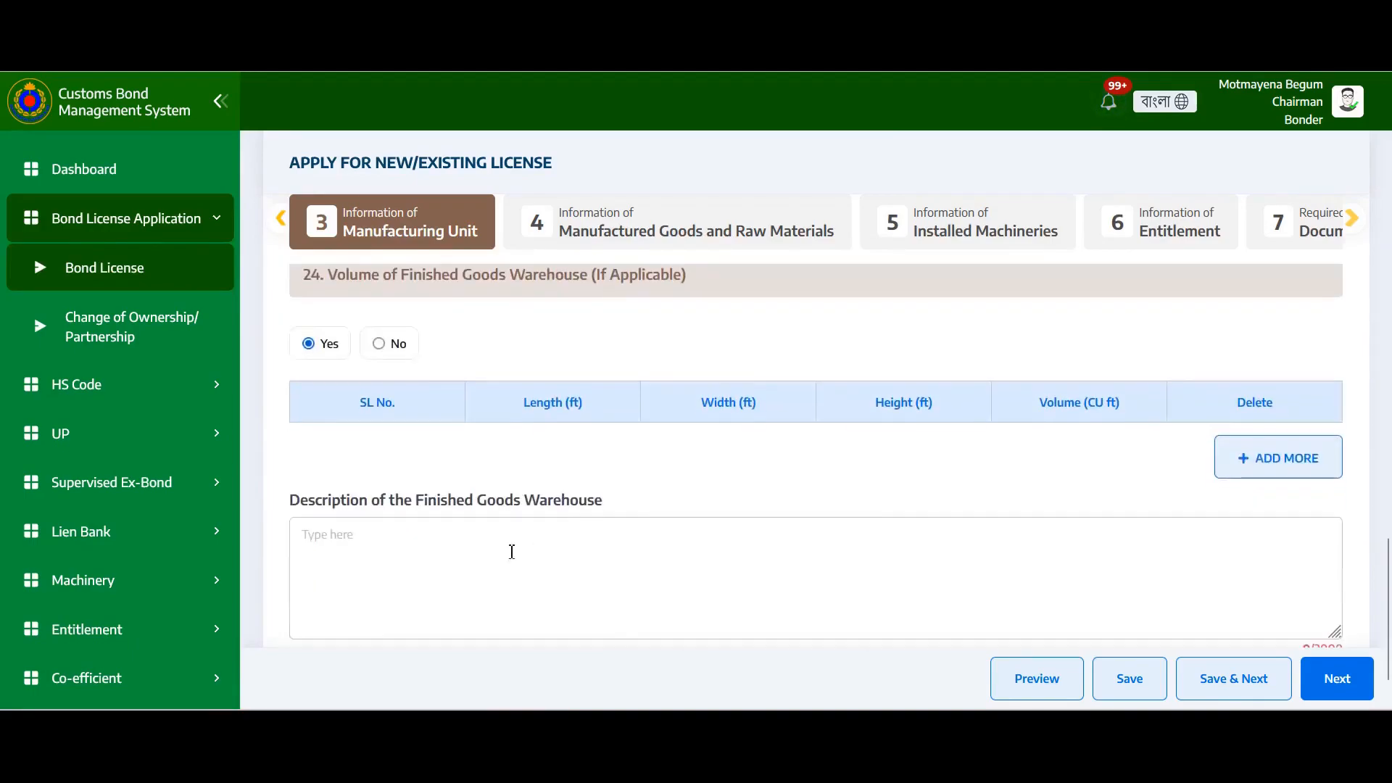
pyautogui.click(1230, 457)
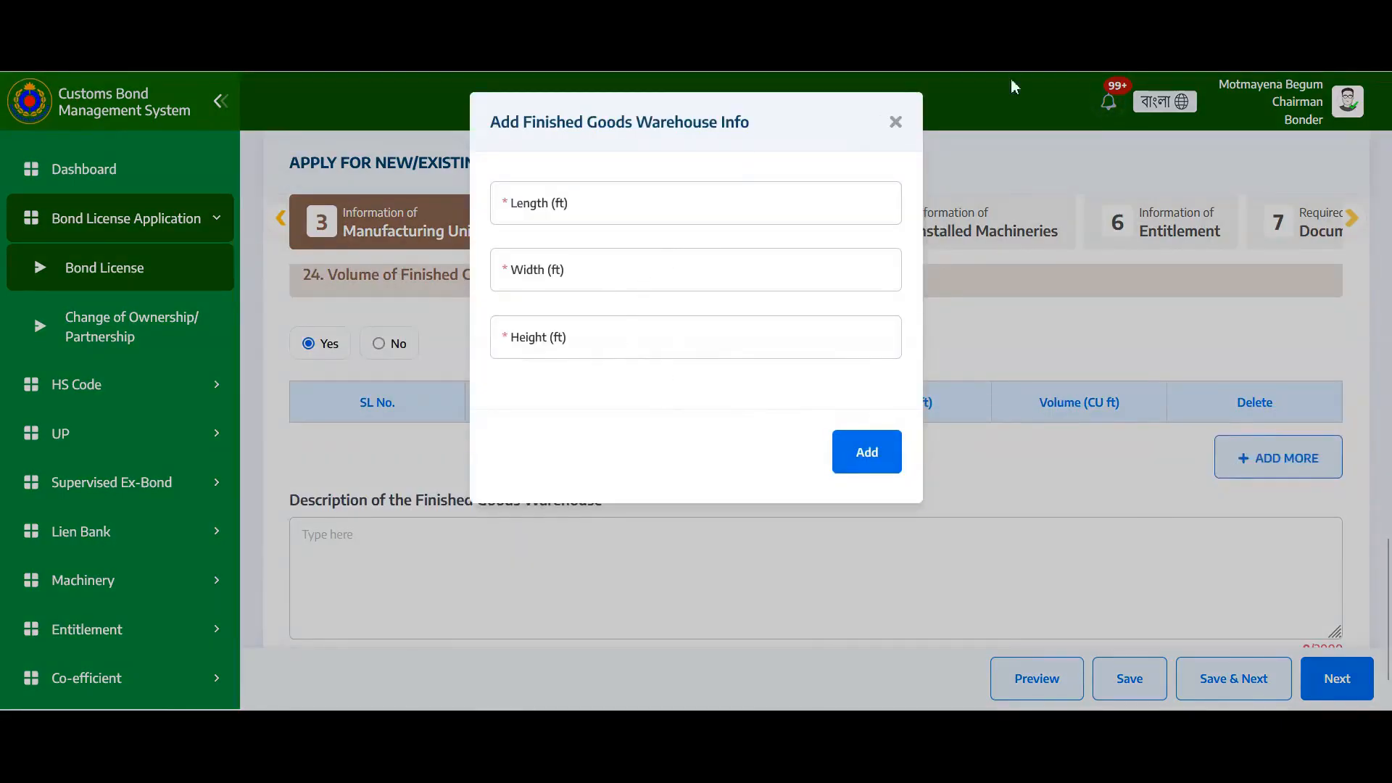
pyautogui.click(896, 122)
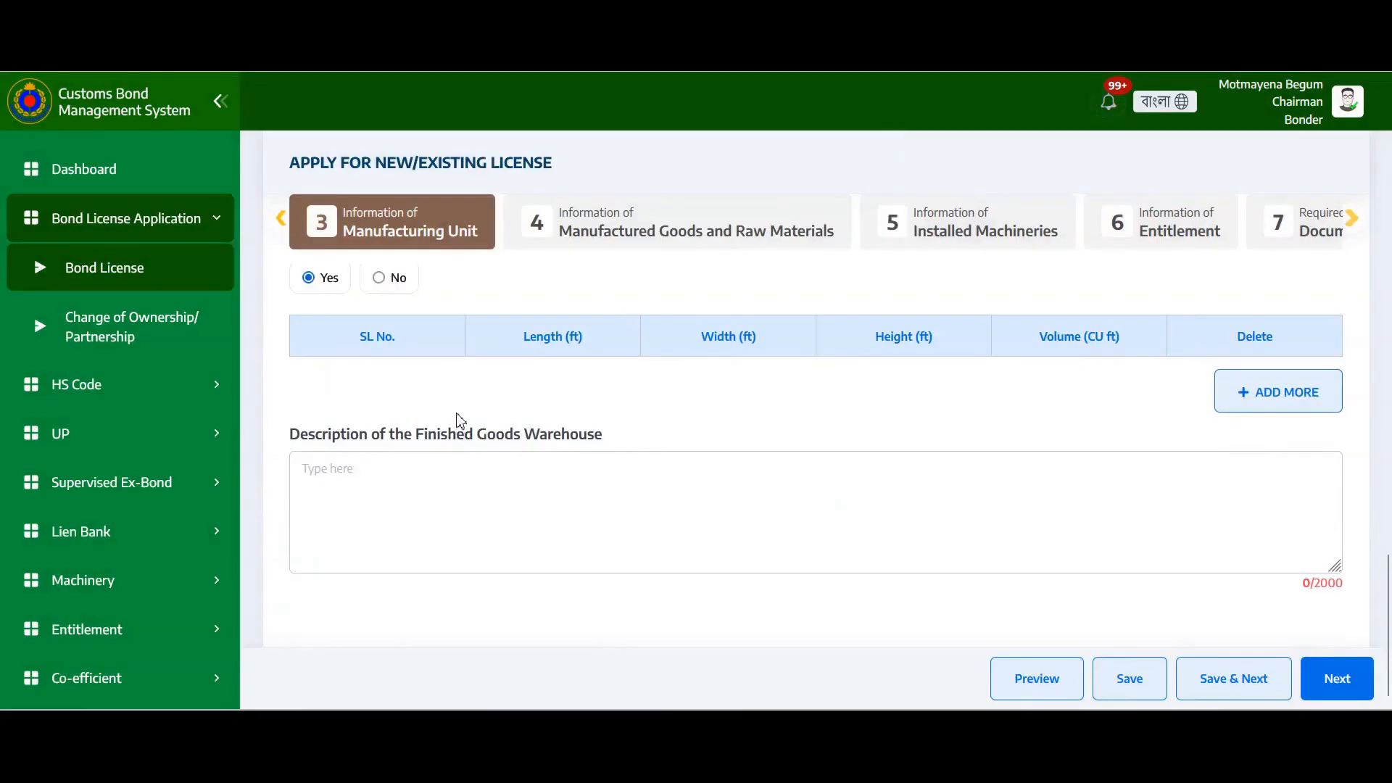
pyautogui.scroll(3, 462, 421)
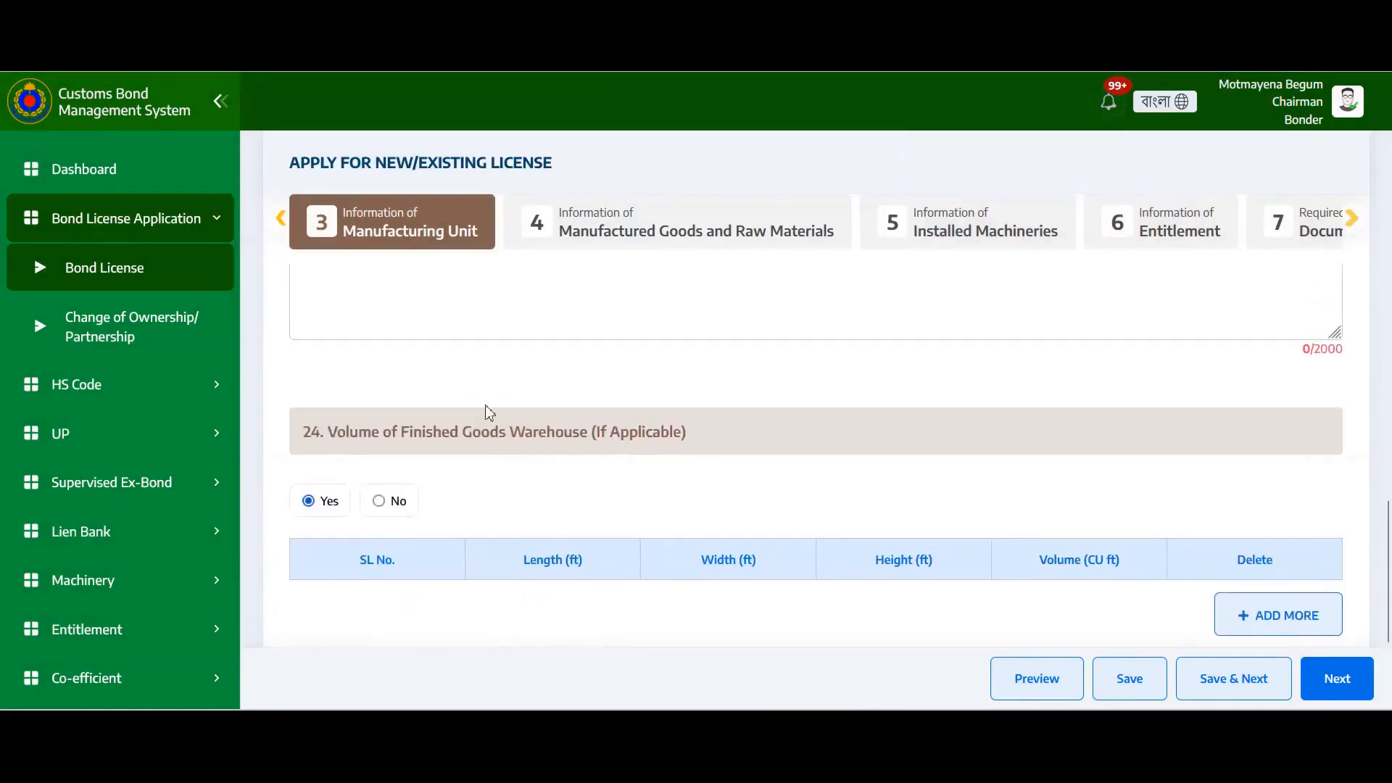
pyautogui.click(378, 500)
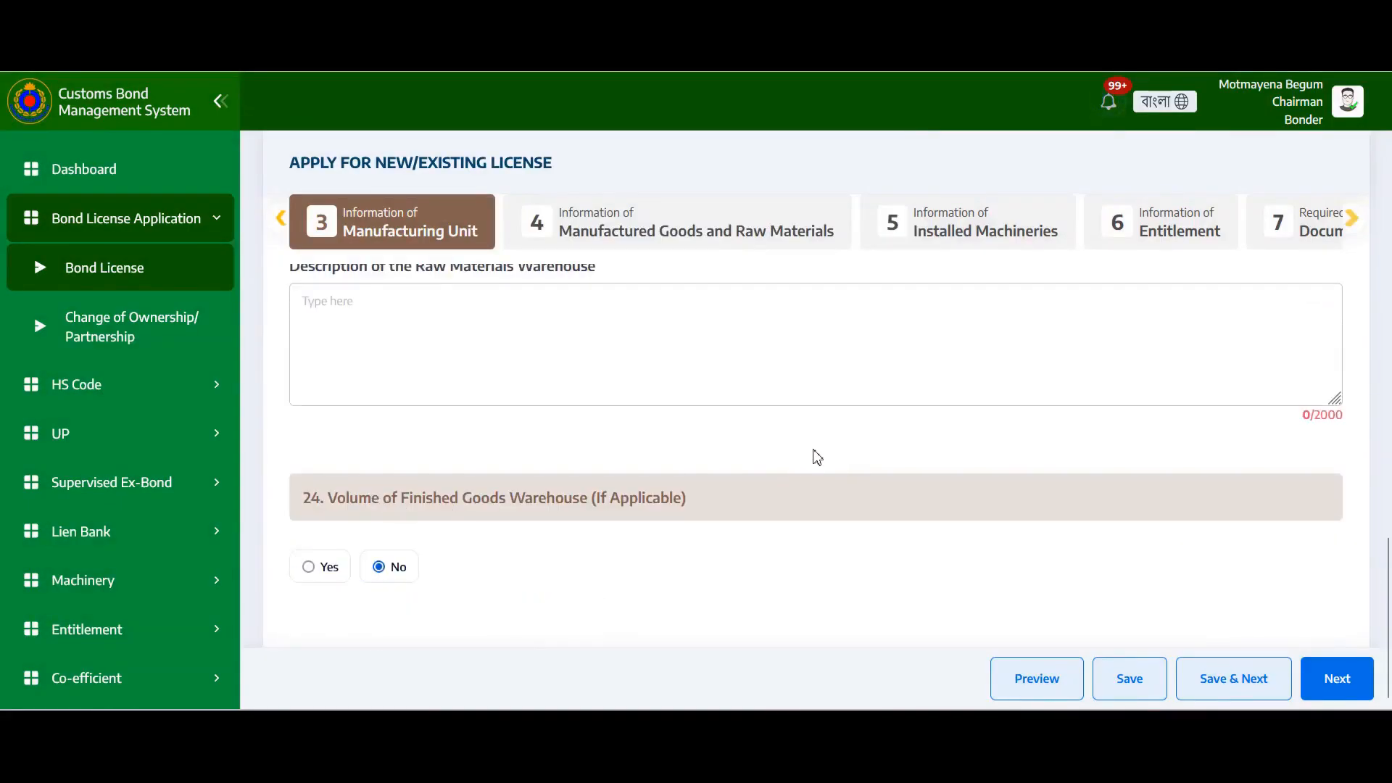
# Save the Manufacturing Unit step and acknowledge the Data Saved confirmation
pyautogui.click(1222, 694)
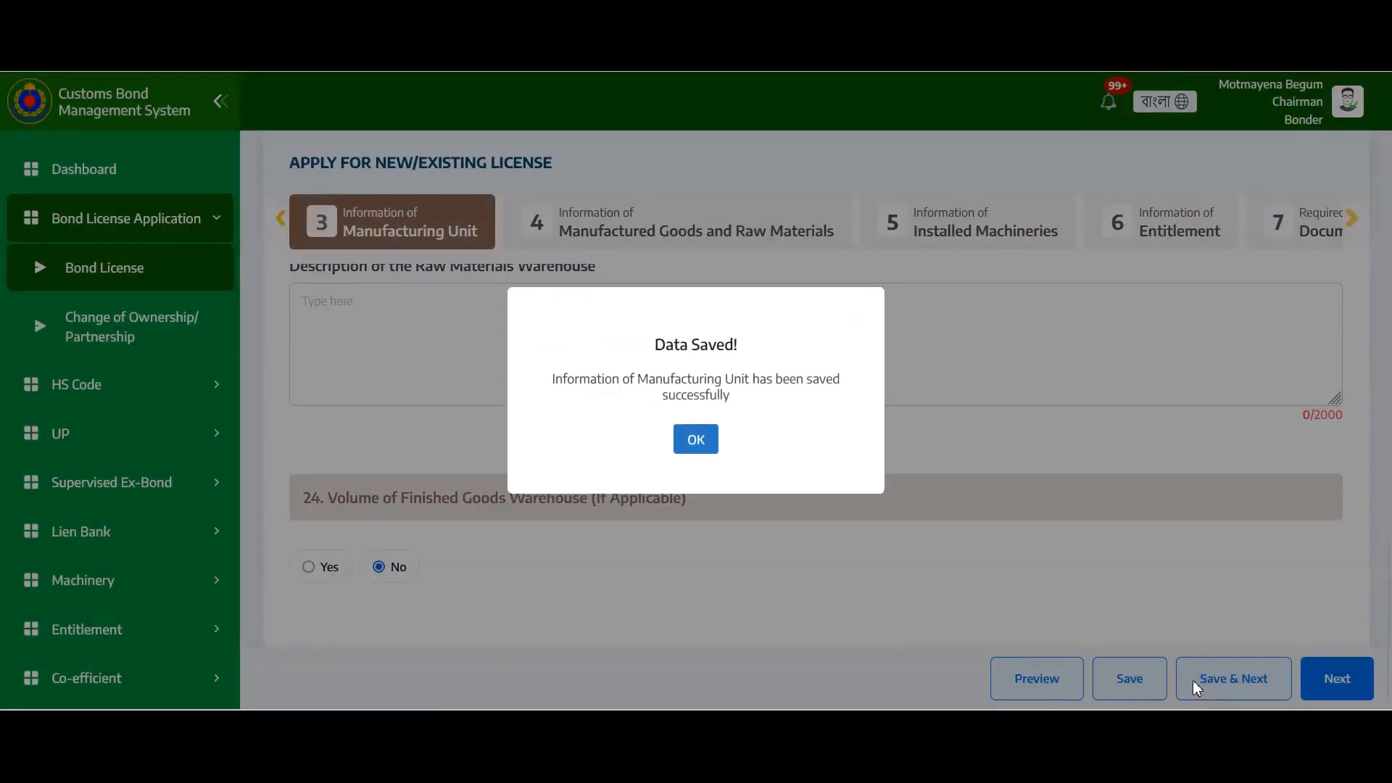
pyautogui.click(697, 439)
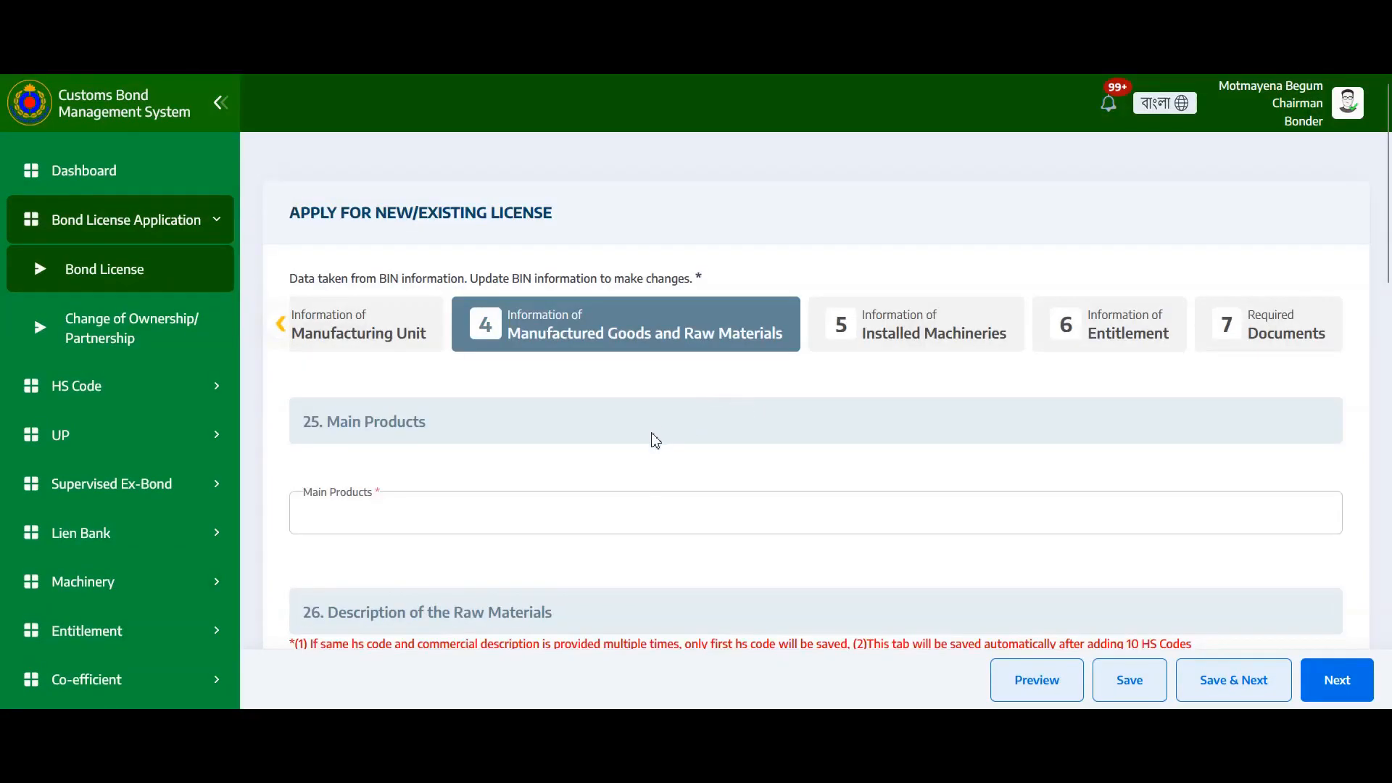
# Select CERAMICS, CHEMICALS and Collar Insert as main products, then scroll to section 26
pyautogui.click(378, 516)
pyautogui.scroll(-2, 450, 403)
pyautogui.scroll(-2, 450, 403)
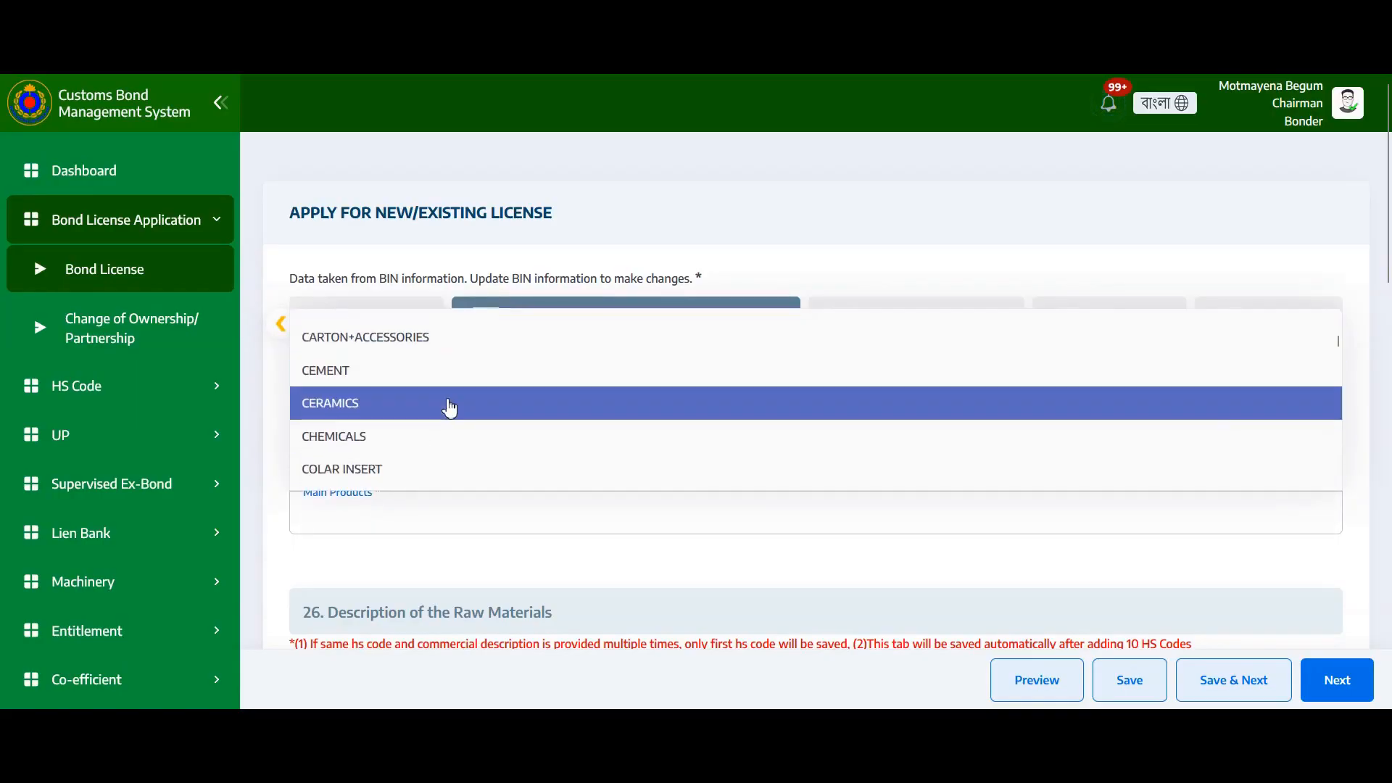
pyautogui.click(398, 413)
pyautogui.click(380, 443)
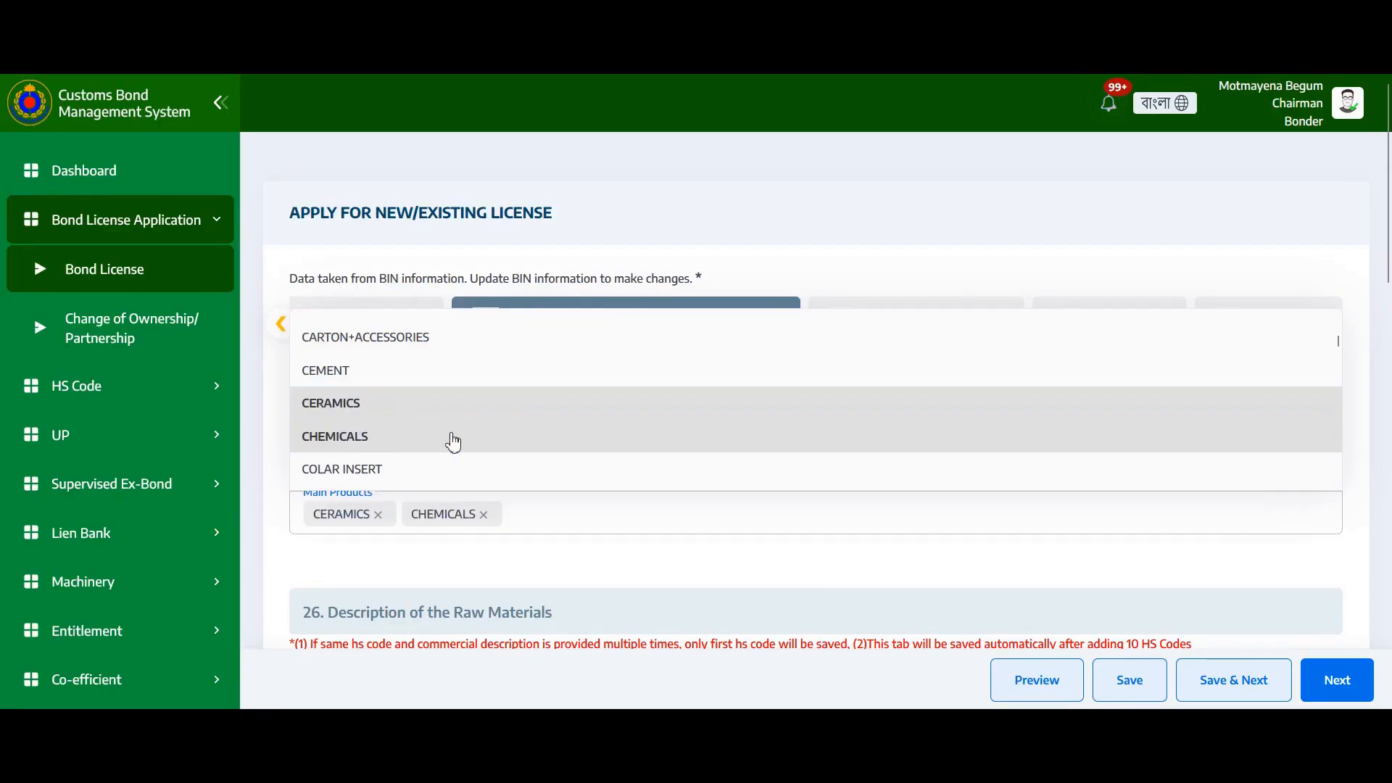
pyautogui.scroll(-2, 443, 427)
pyautogui.click(441, 410)
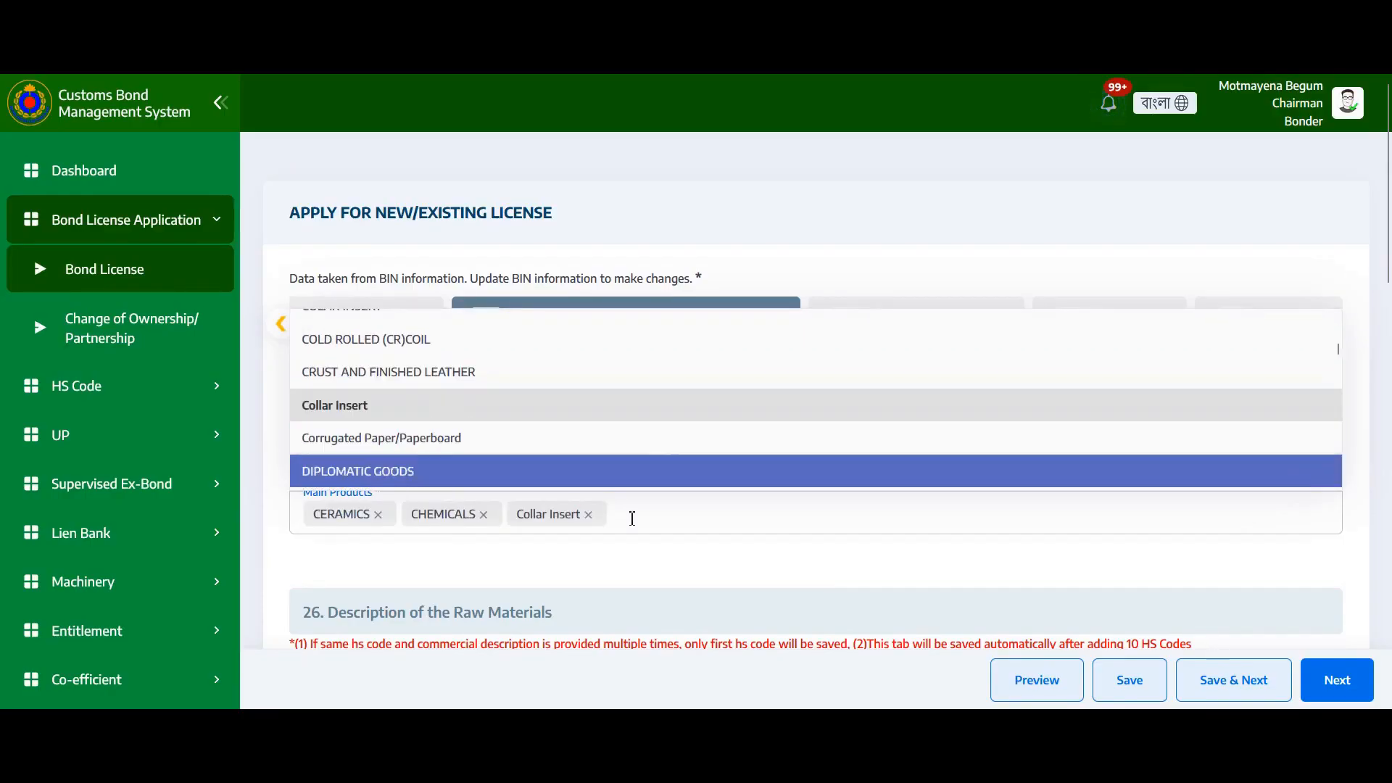
pyautogui.click(627, 516)
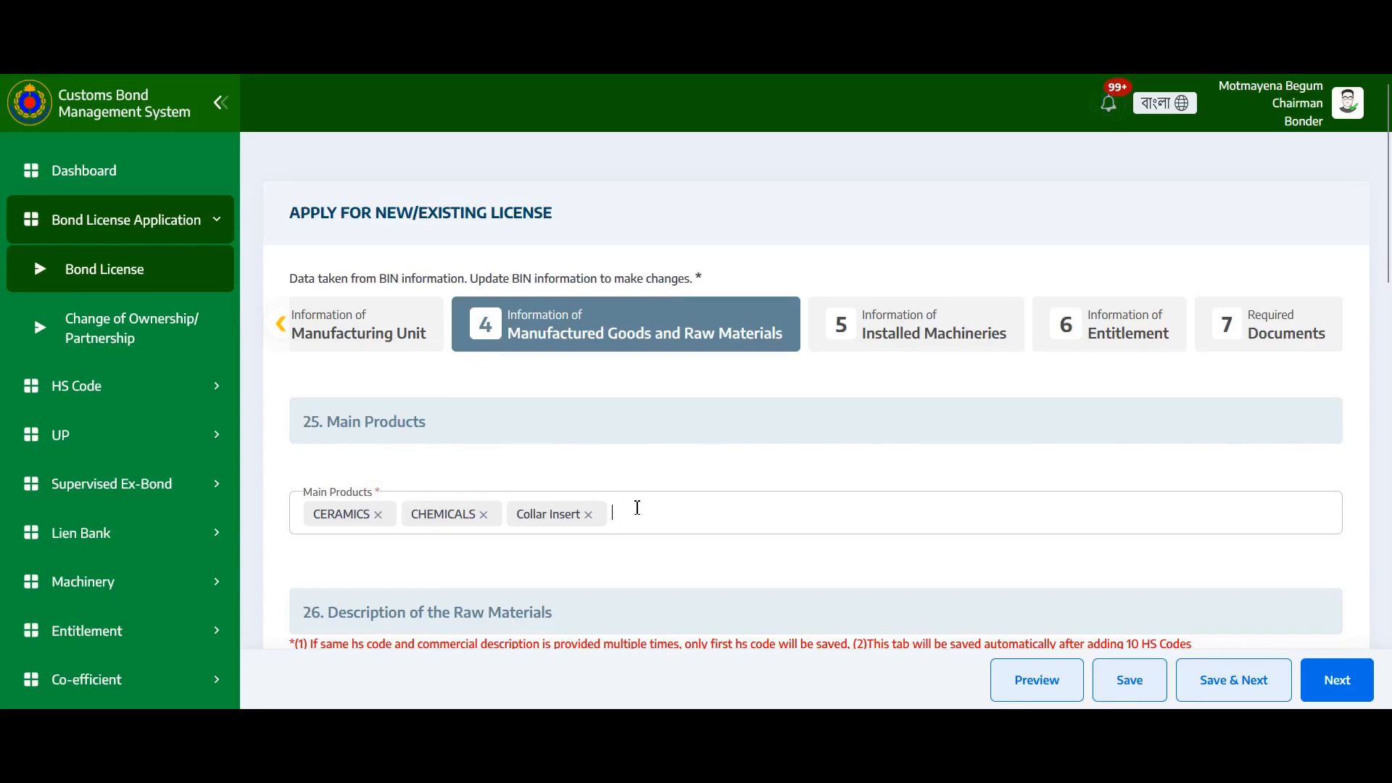
pyautogui.scroll(-4, 667, 504)
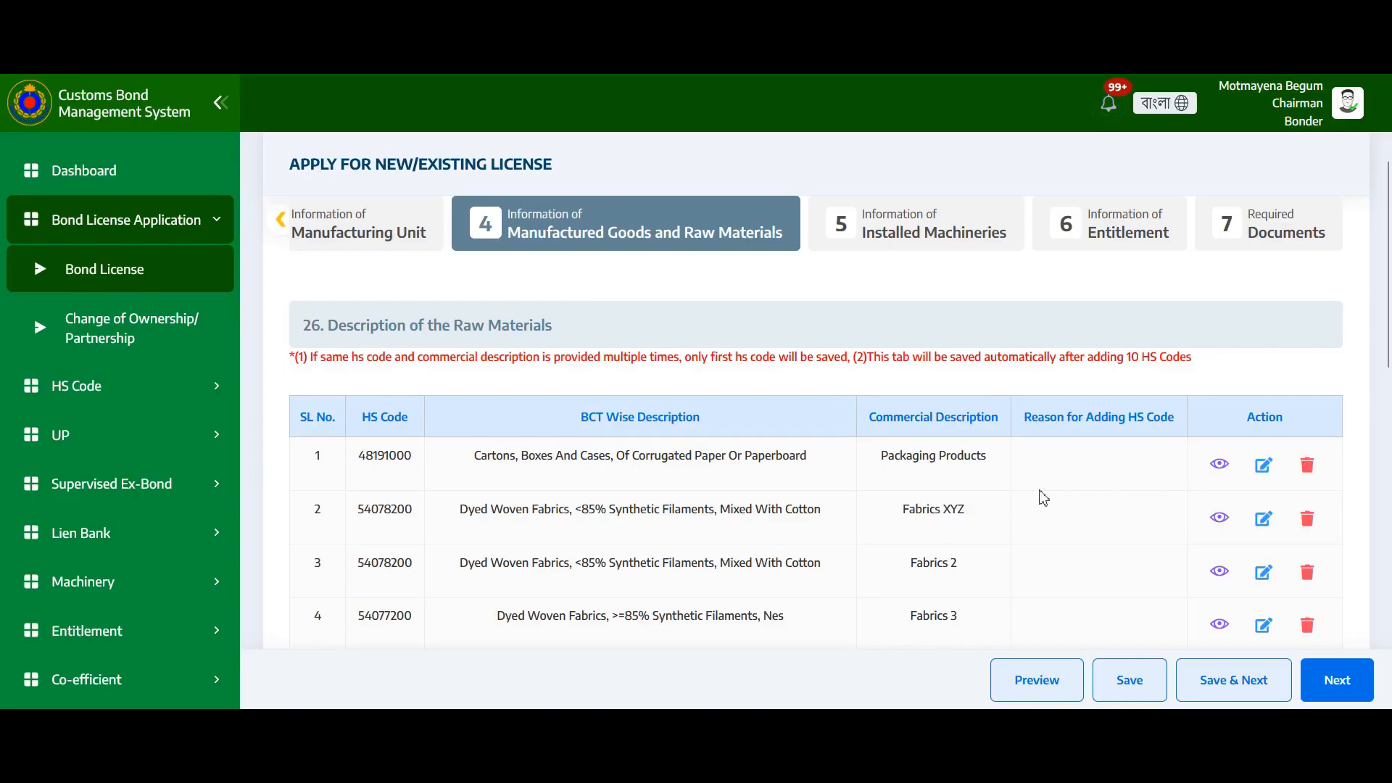
# Start a new raw material entry and choose HS code 54083400 from the suggestions for 54
pyautogui.scroll(-3, 1041, 498)
pyautogui.scroll(-3, 1041, 498)
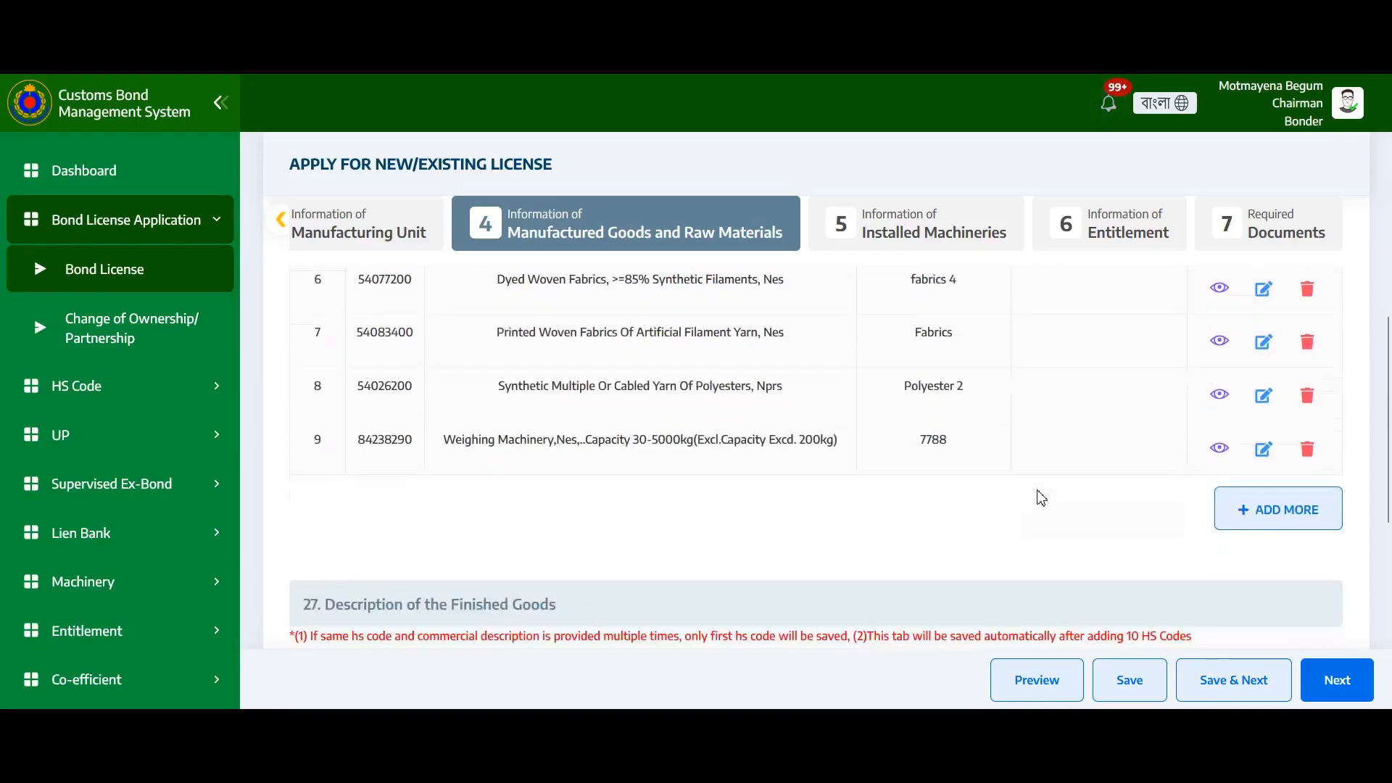
pyautogui.click(1283, 506)
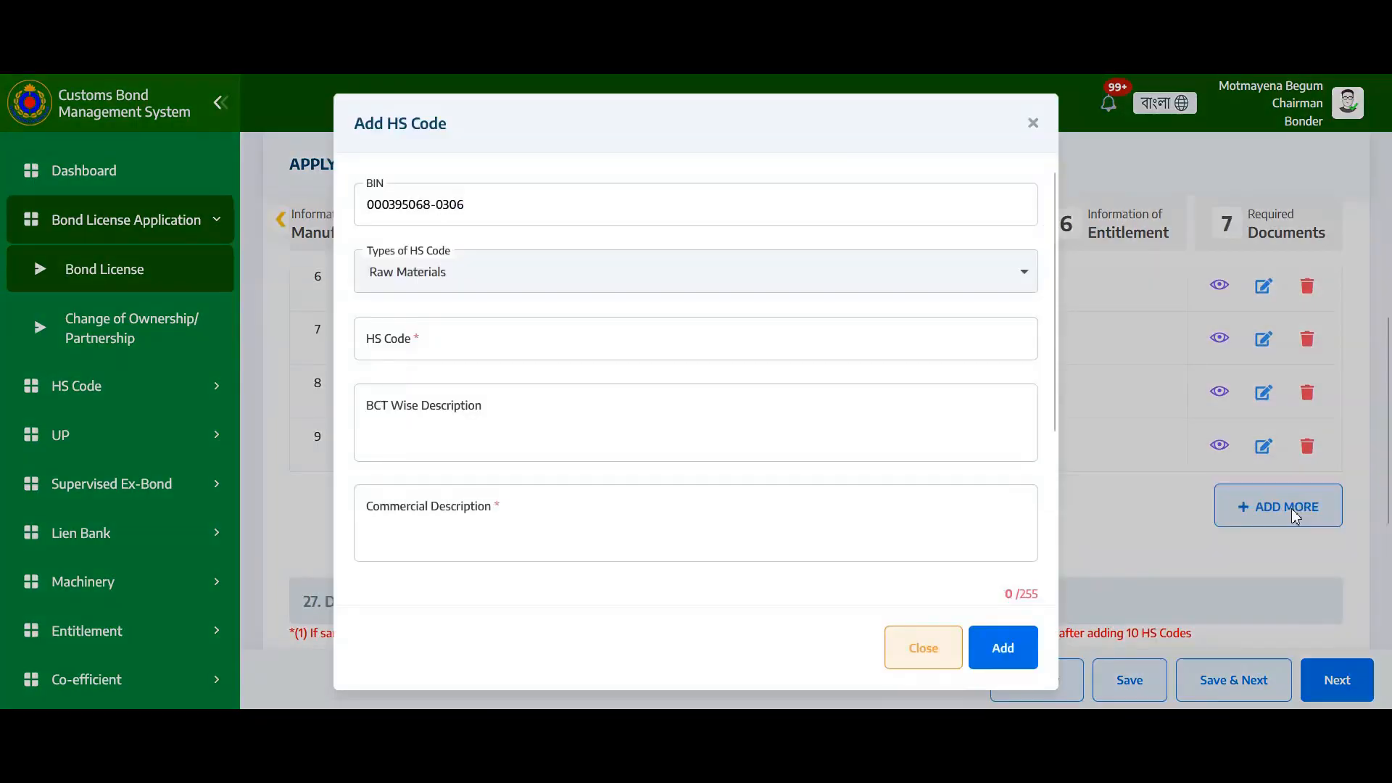
pyautogui.click(553, 335)
pyautogui.write('54')
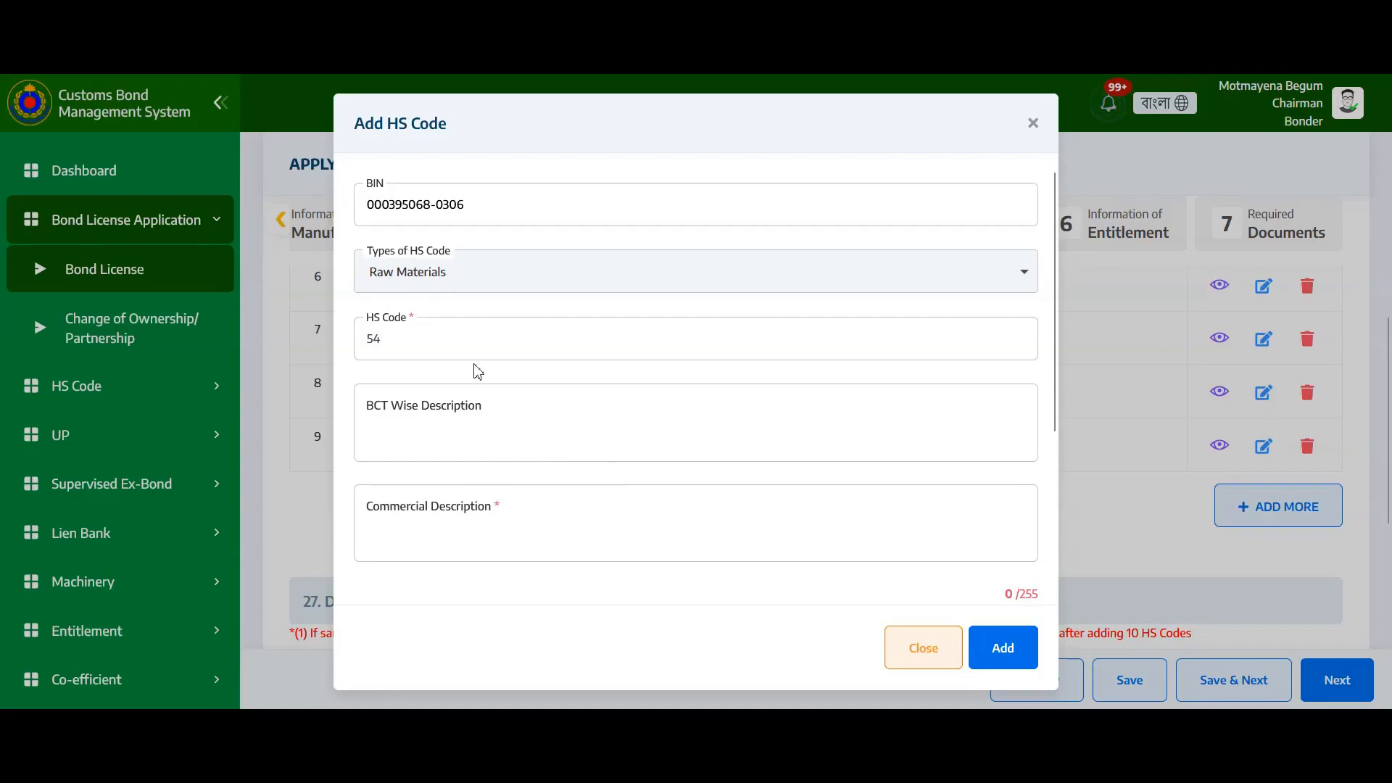
pyautogui.click(438, 343)
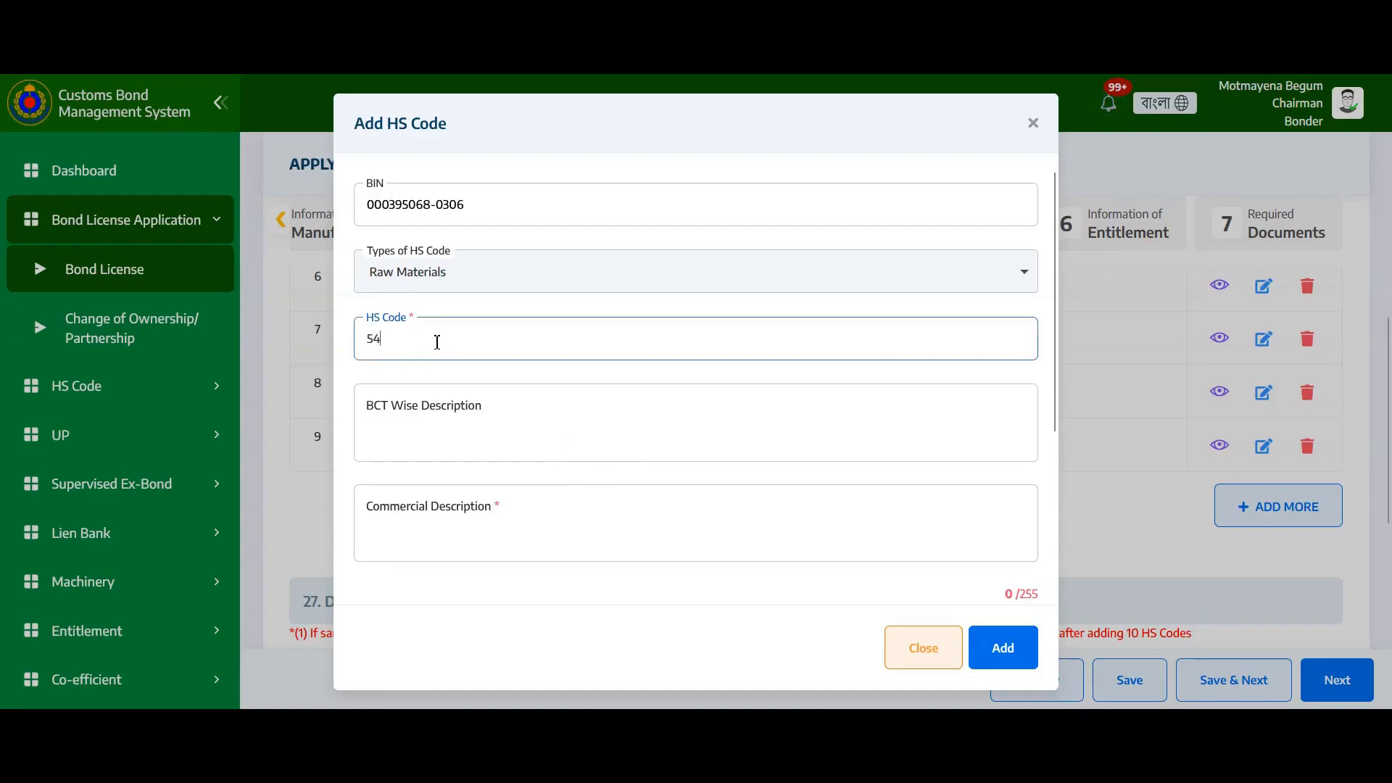
pyautogui.press('BackSpace')
pyautogui.press('BackSpace')
pyautogui.write('54')
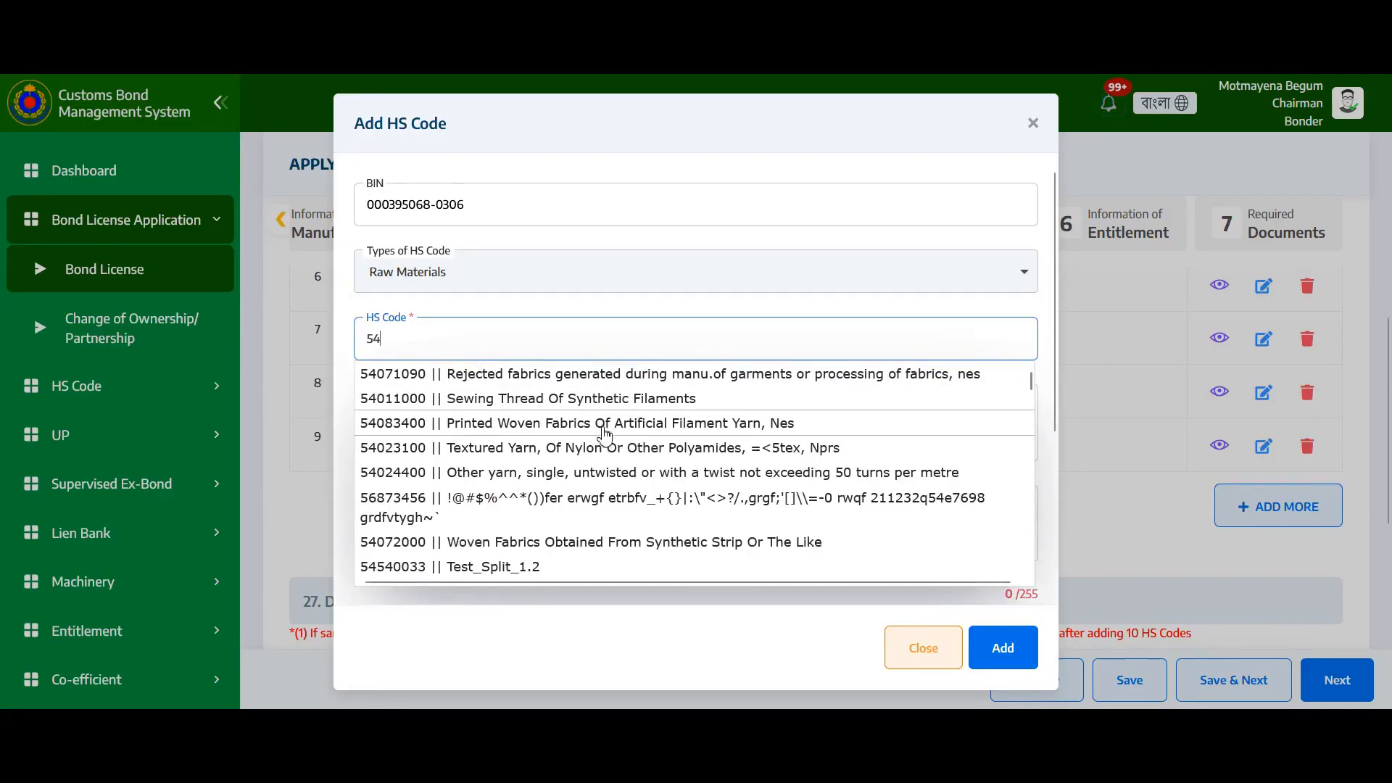
pyautogui.scroll(-3, 603, 431)
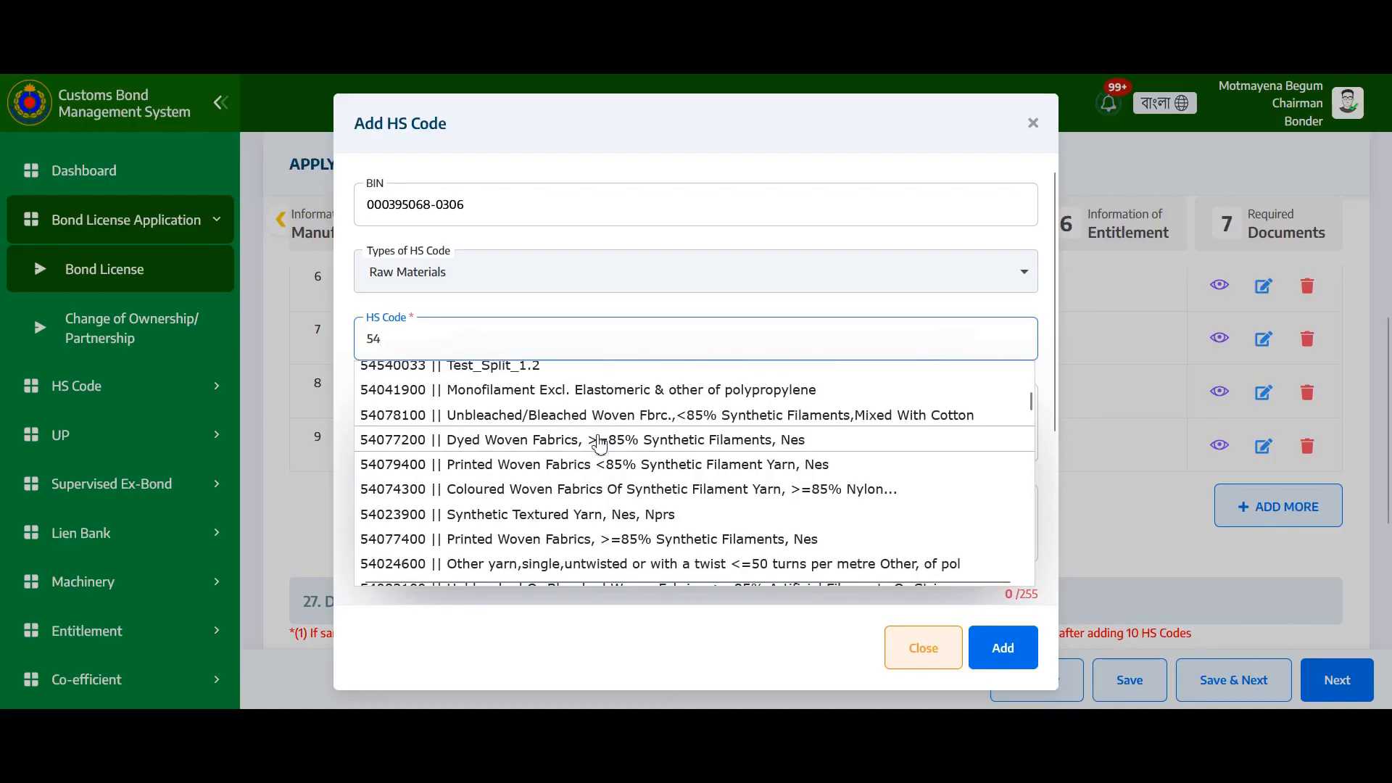
pyautogui.scroll(3, 599, 444)
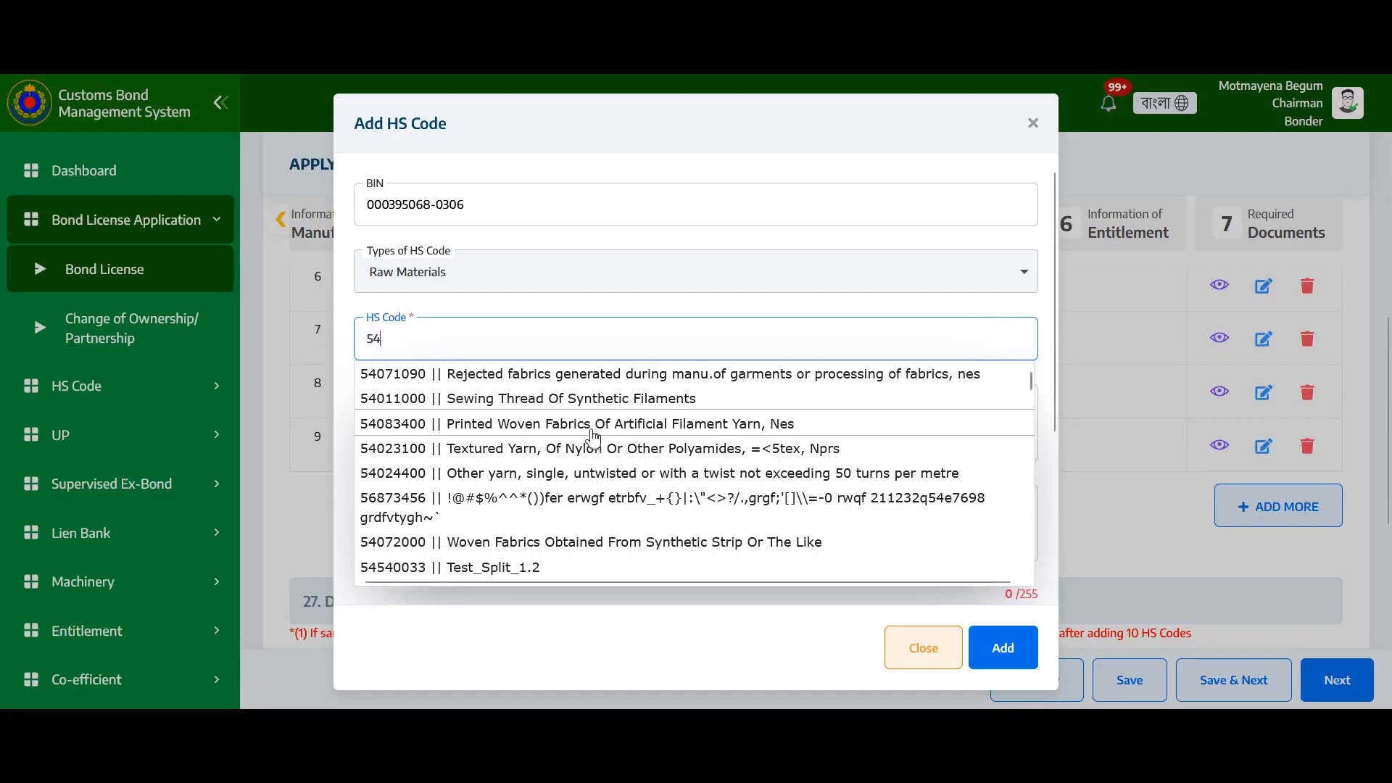
pyautogui.click(592, 429)
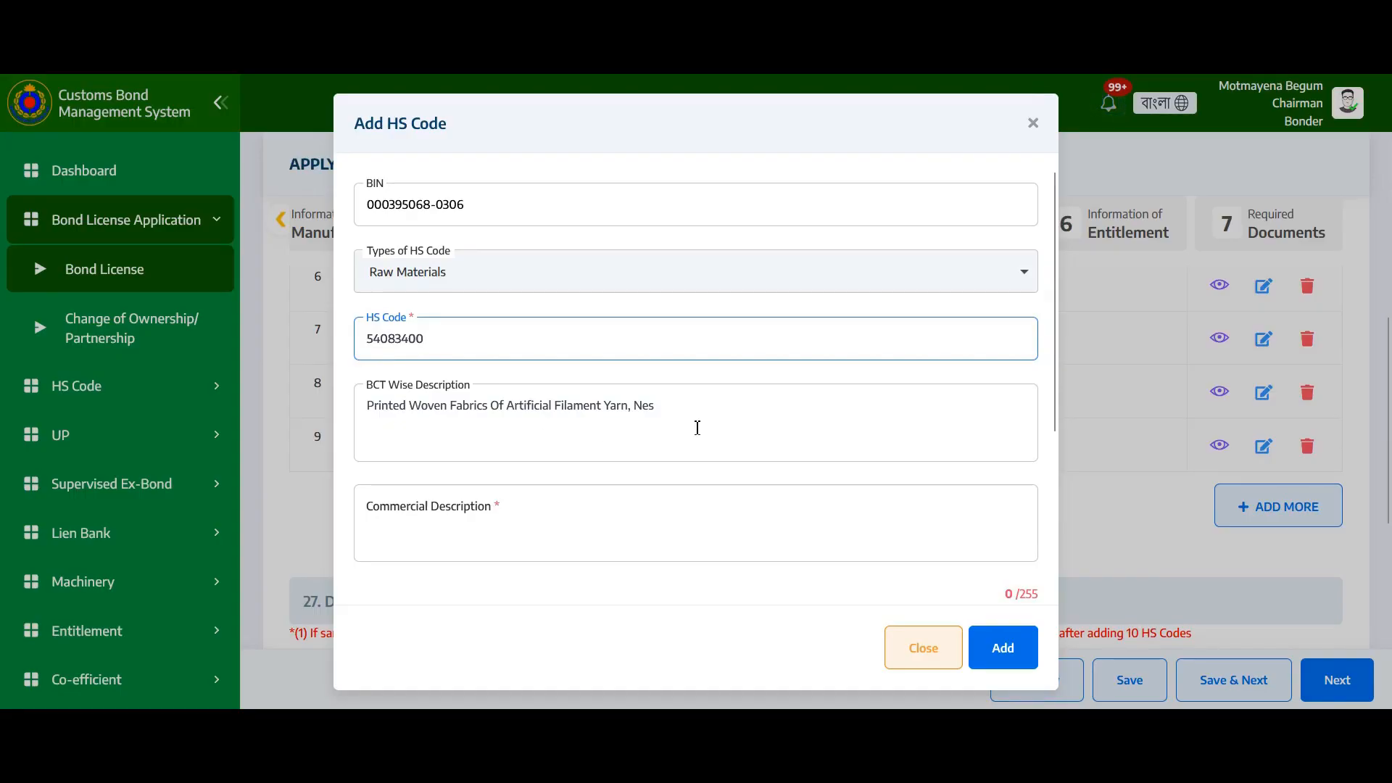
# Enter the commercial description Printer Woven Fabrics and add the entry as row 10
pyautogui.scroll(-3, 528, 376)
pyautogui.click(500, 305)
pyautogui.write('P')
pyautogui.write('rinter')
pyautogui.write(' Woven Fa')
pyautogui.write('v')
pyautogui.press('BackSpace')
pyautogui.write('brics')
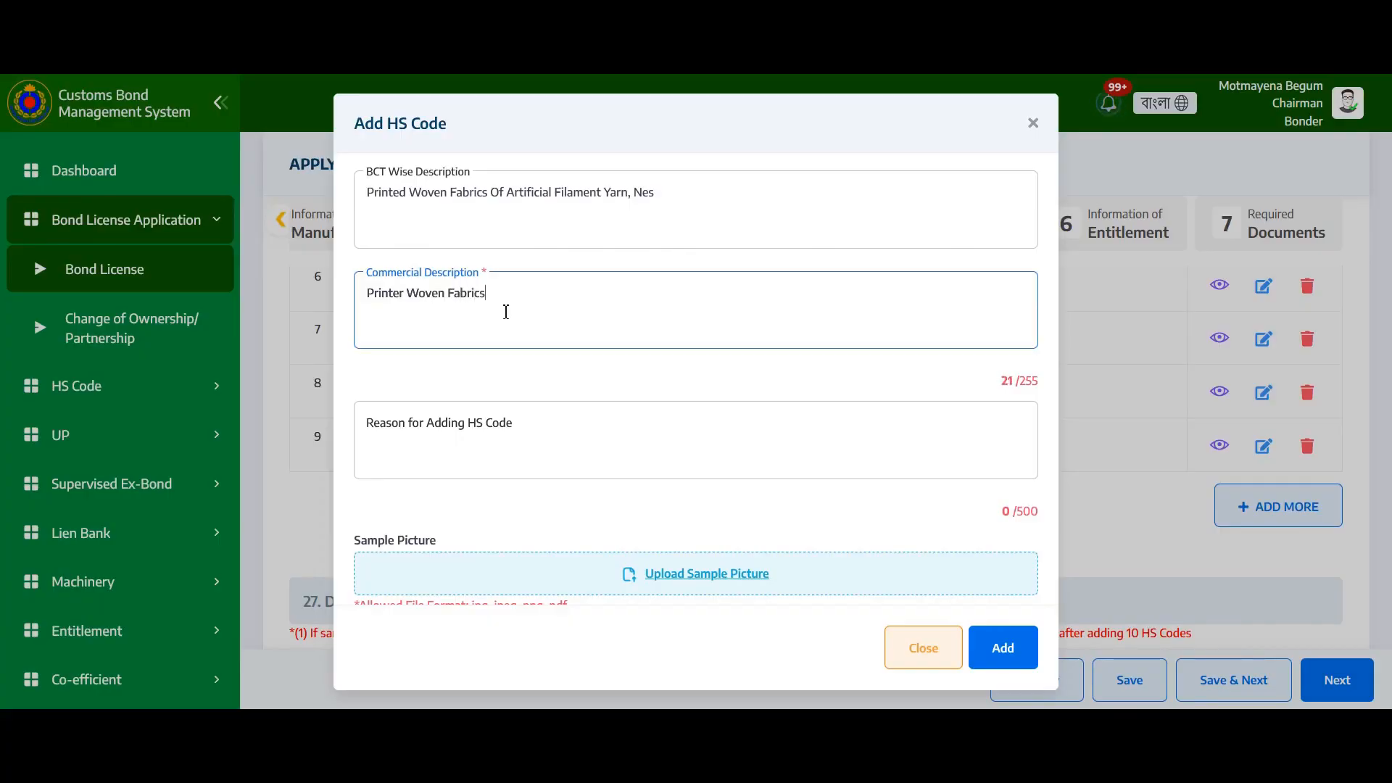
pyautogui.click(487, 441)
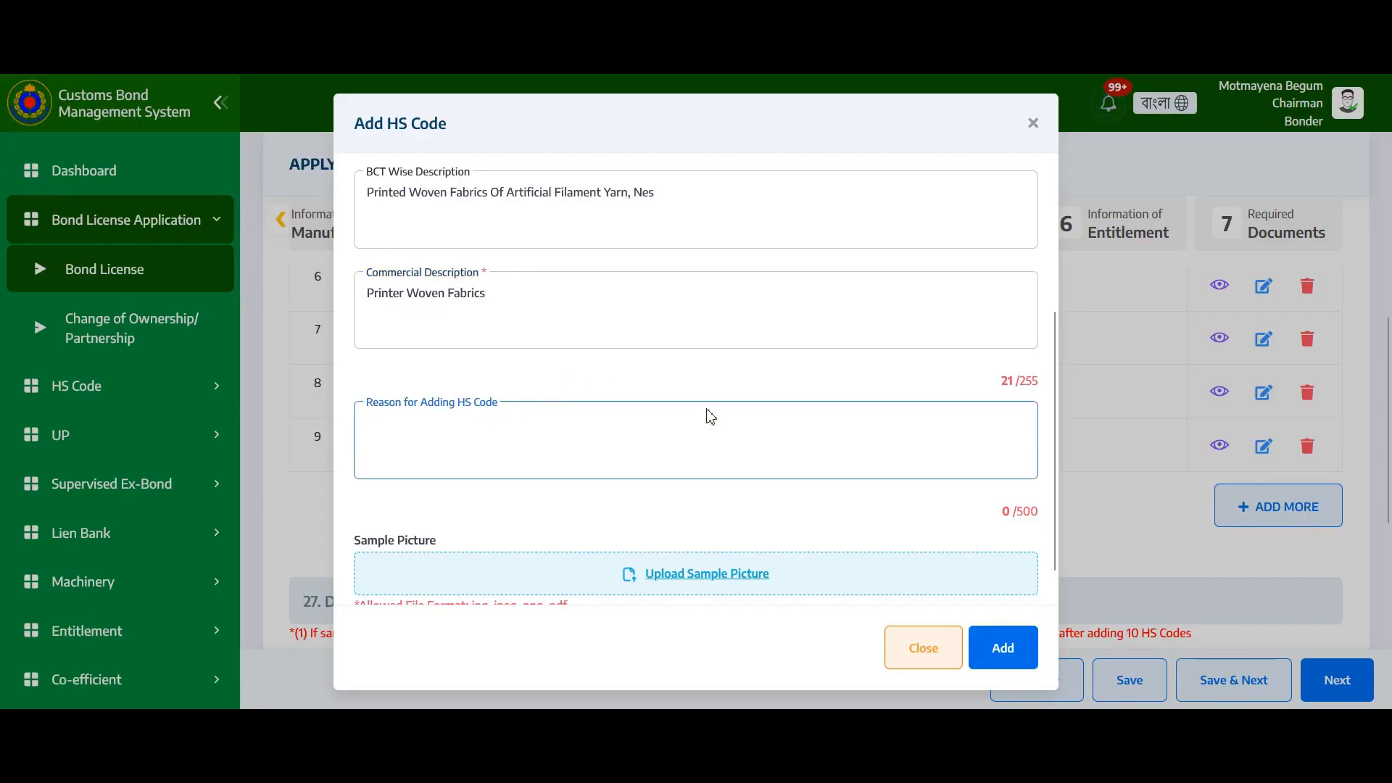
pyautogui.scroll(-1, 715, 555)
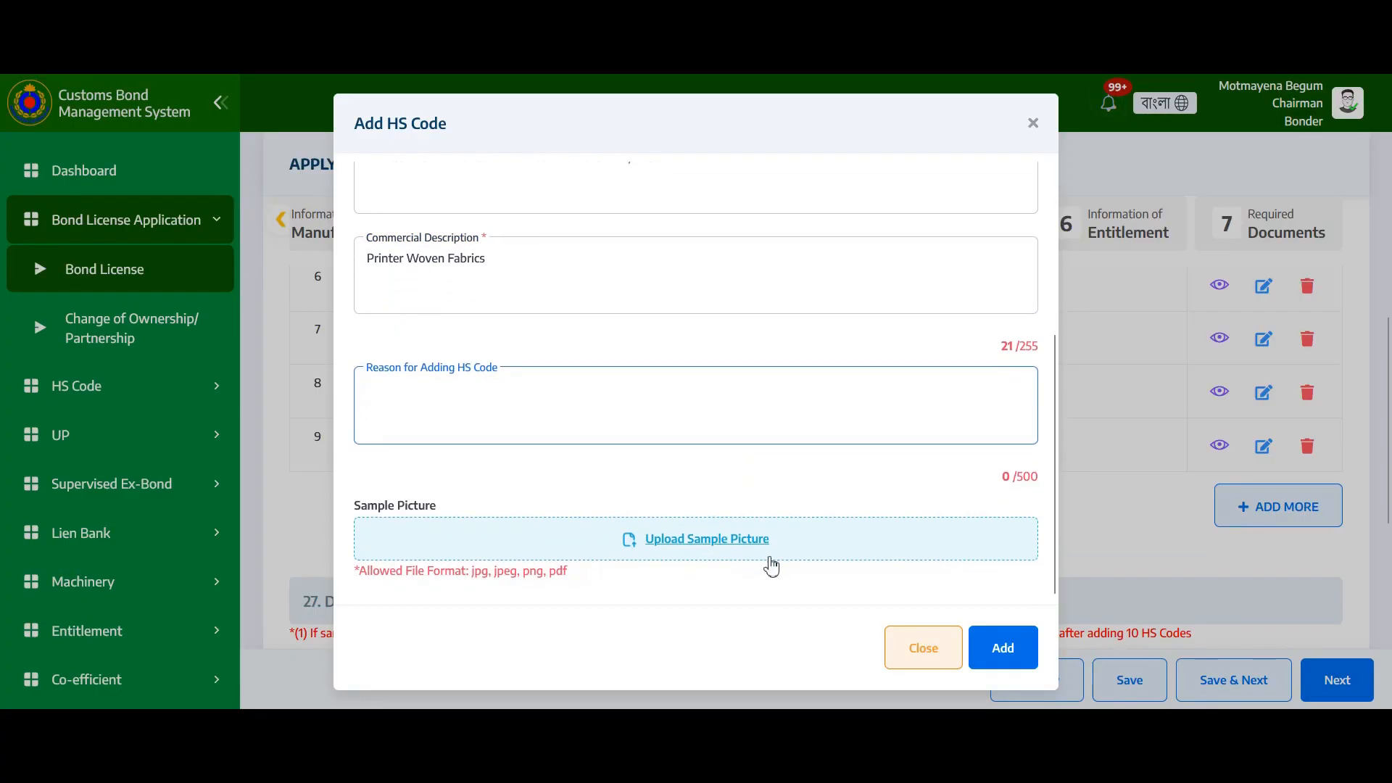
pyautogui.click(995, 662)
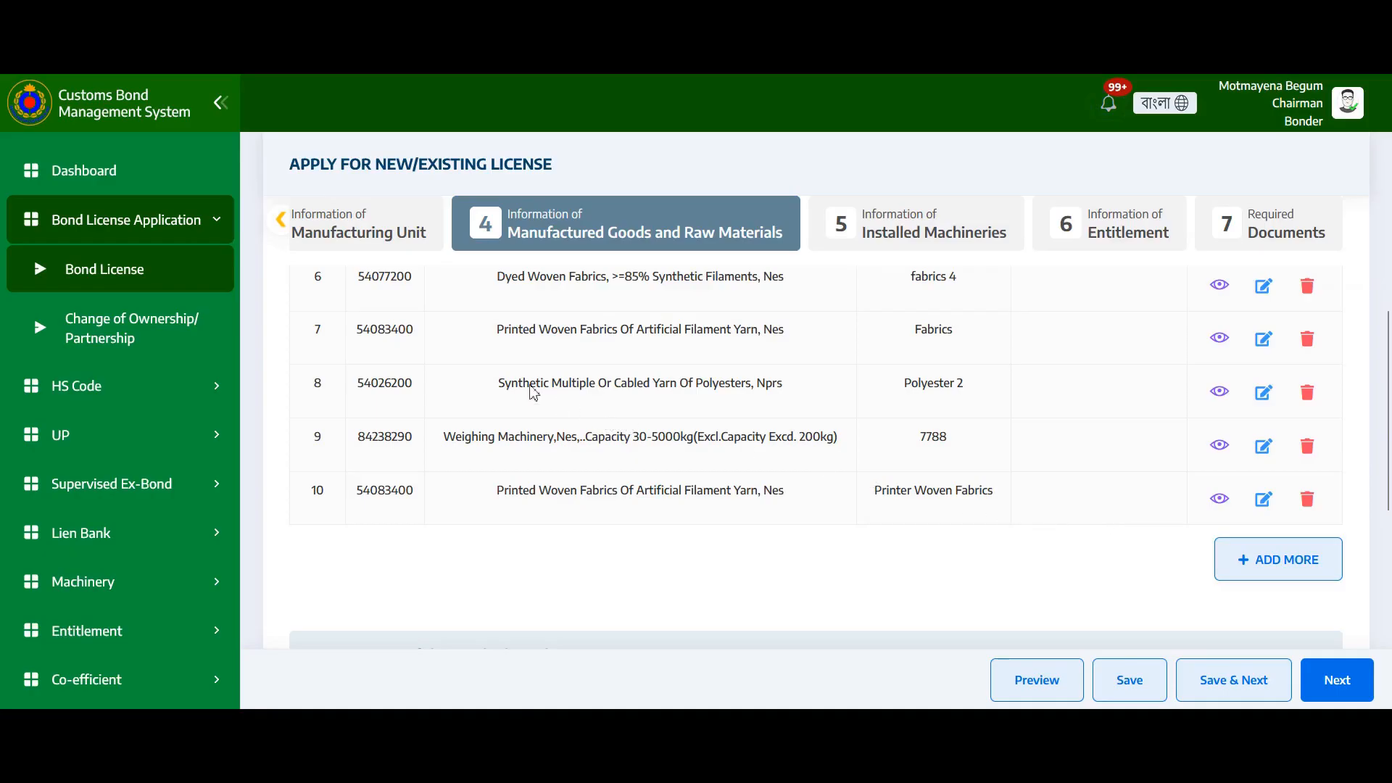
pyautogui.scroll(3, 522, 373)
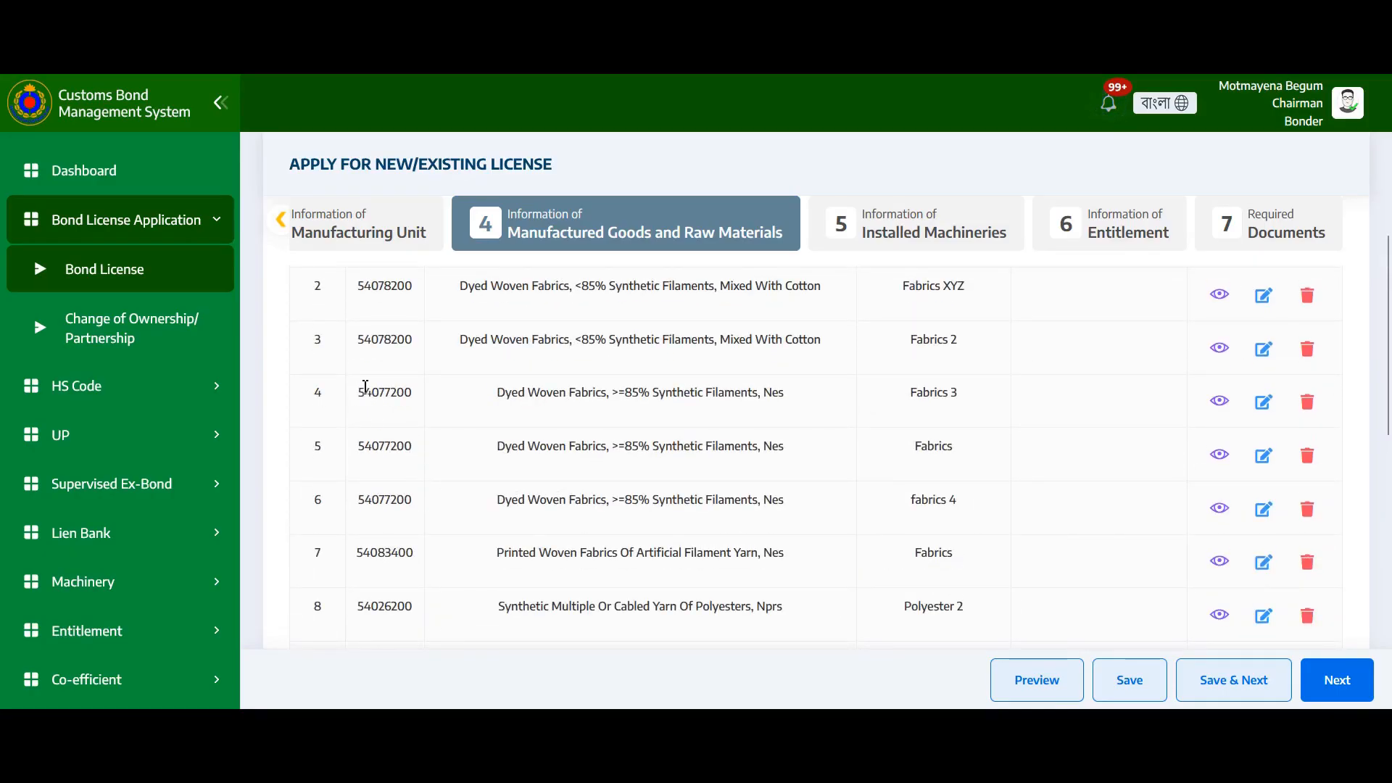
pyautogui.moveTo(364, 393); pyautogui.dragTo(433, 401)
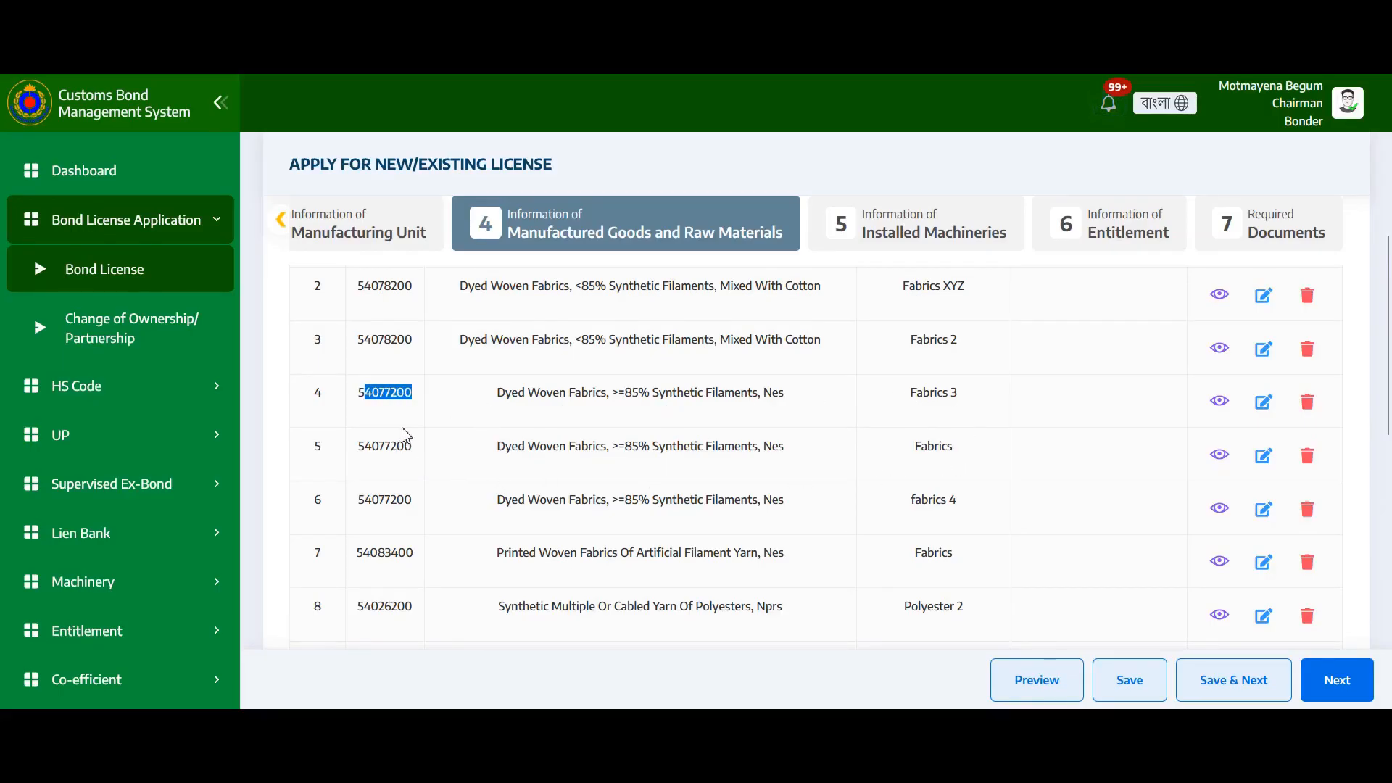
pyautogui.moveTo(359, 395); pyautogui.dragTo(419, 399)
pyautogui.scroll(-6, 896, 462)
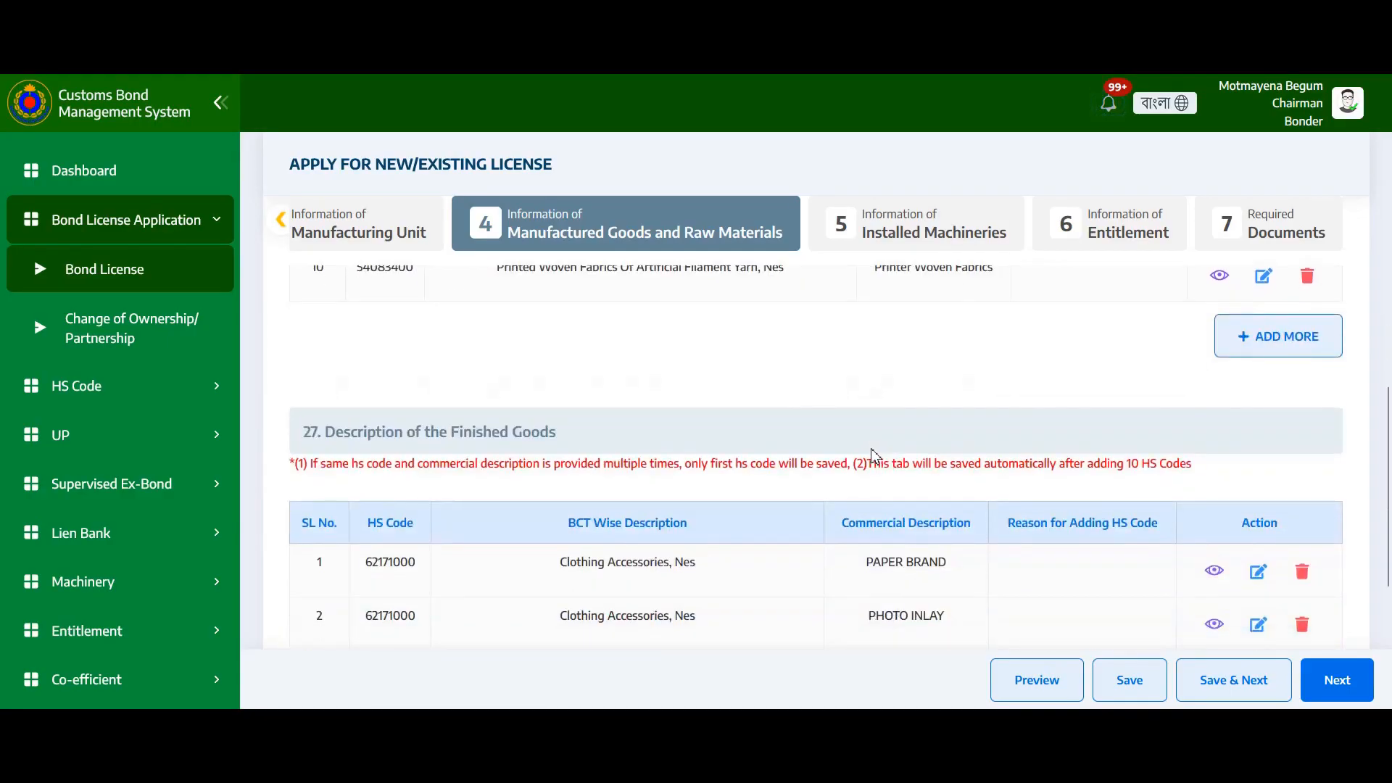
pyautogui.scroll(-3, 874, 458)
pyautogui.scroll(3, 870, 460)
pyautogui.scroll(-5, 856, 455)
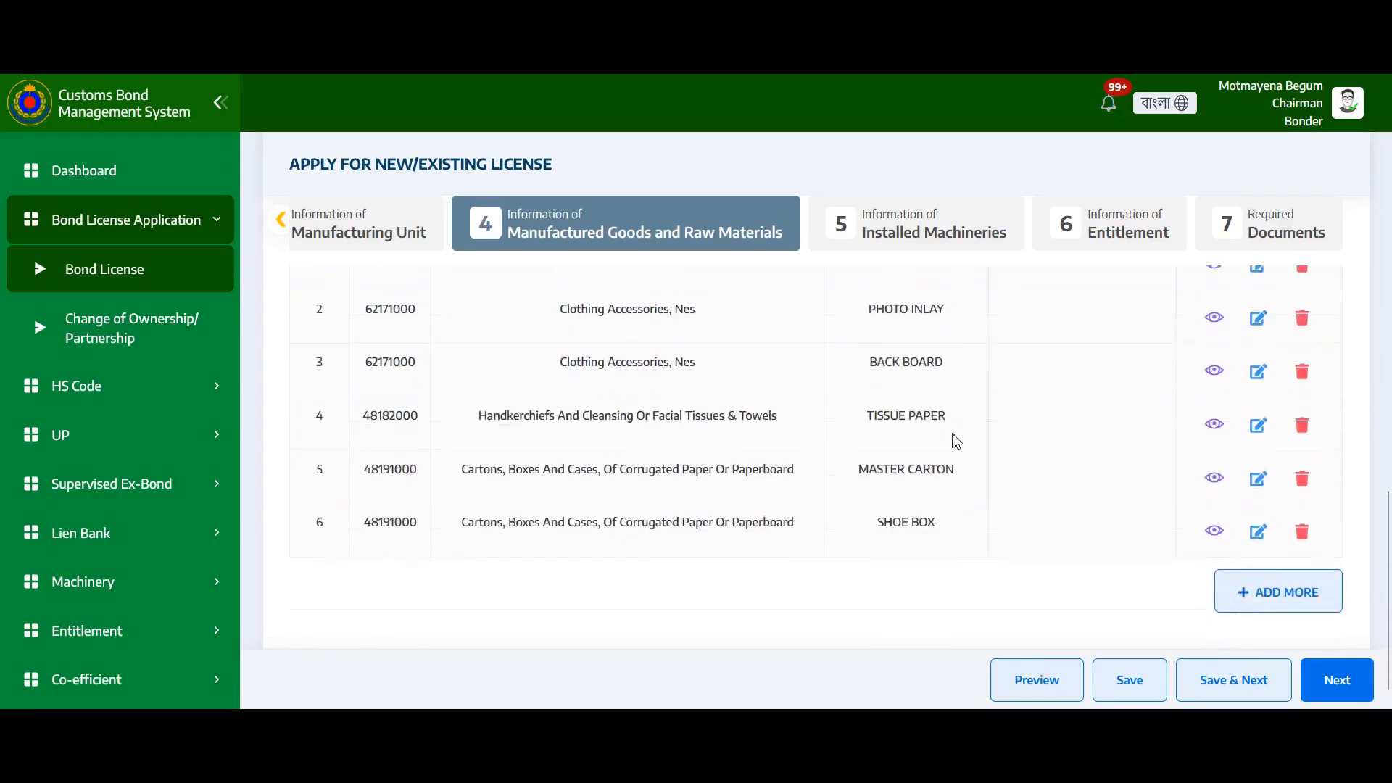
# Begin a finished goods entry with HS code 84471100, Circular Knitting Machines, chosen via 65
pyautogui.click(1255, 580)
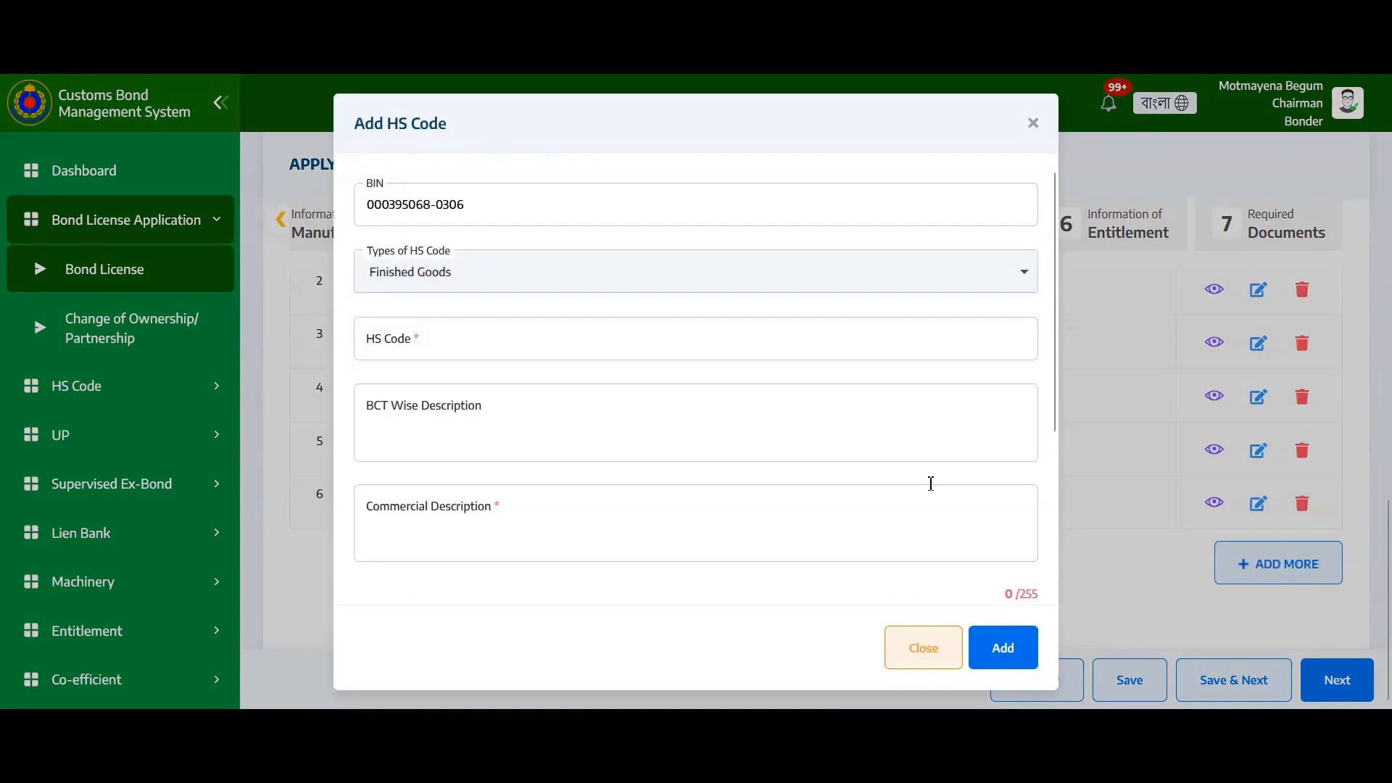
pyautogui.click(487, 335)
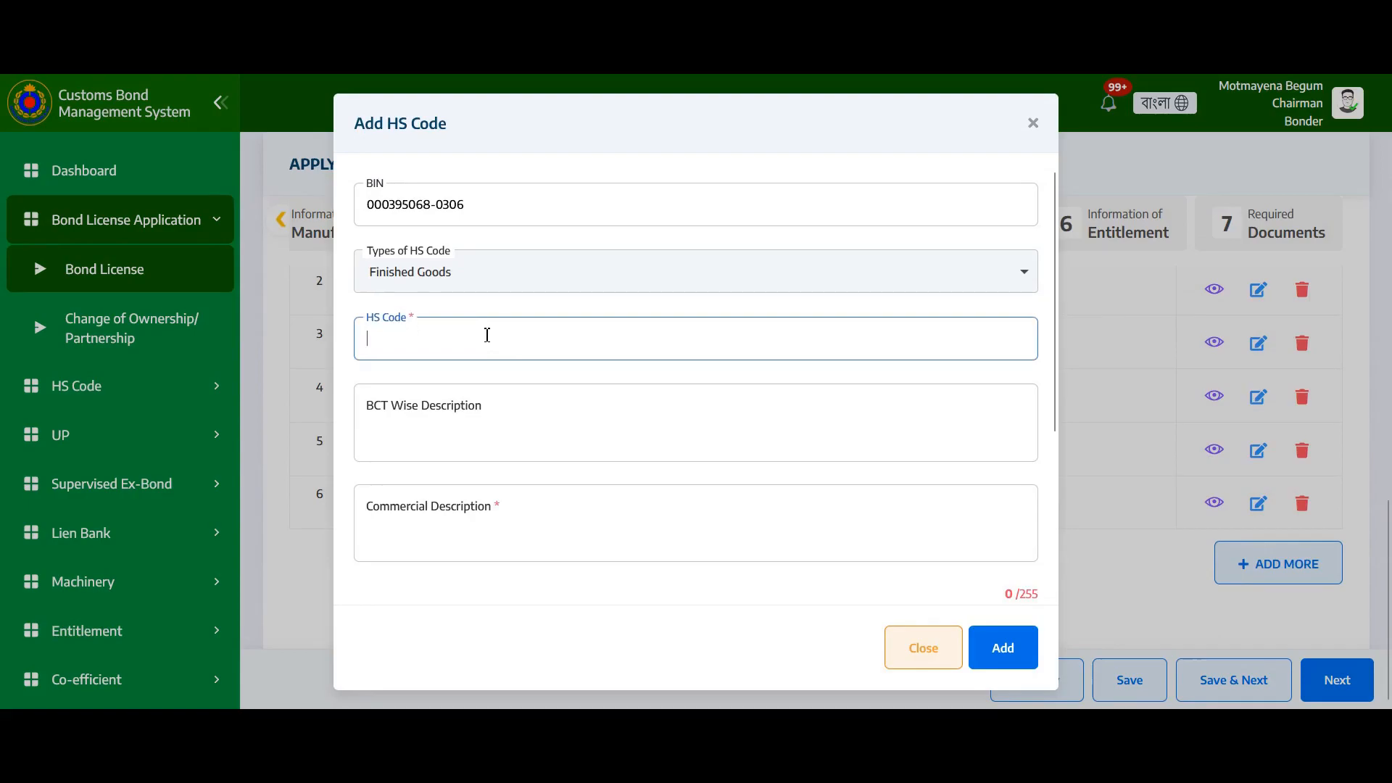
pyautogui.write('65')
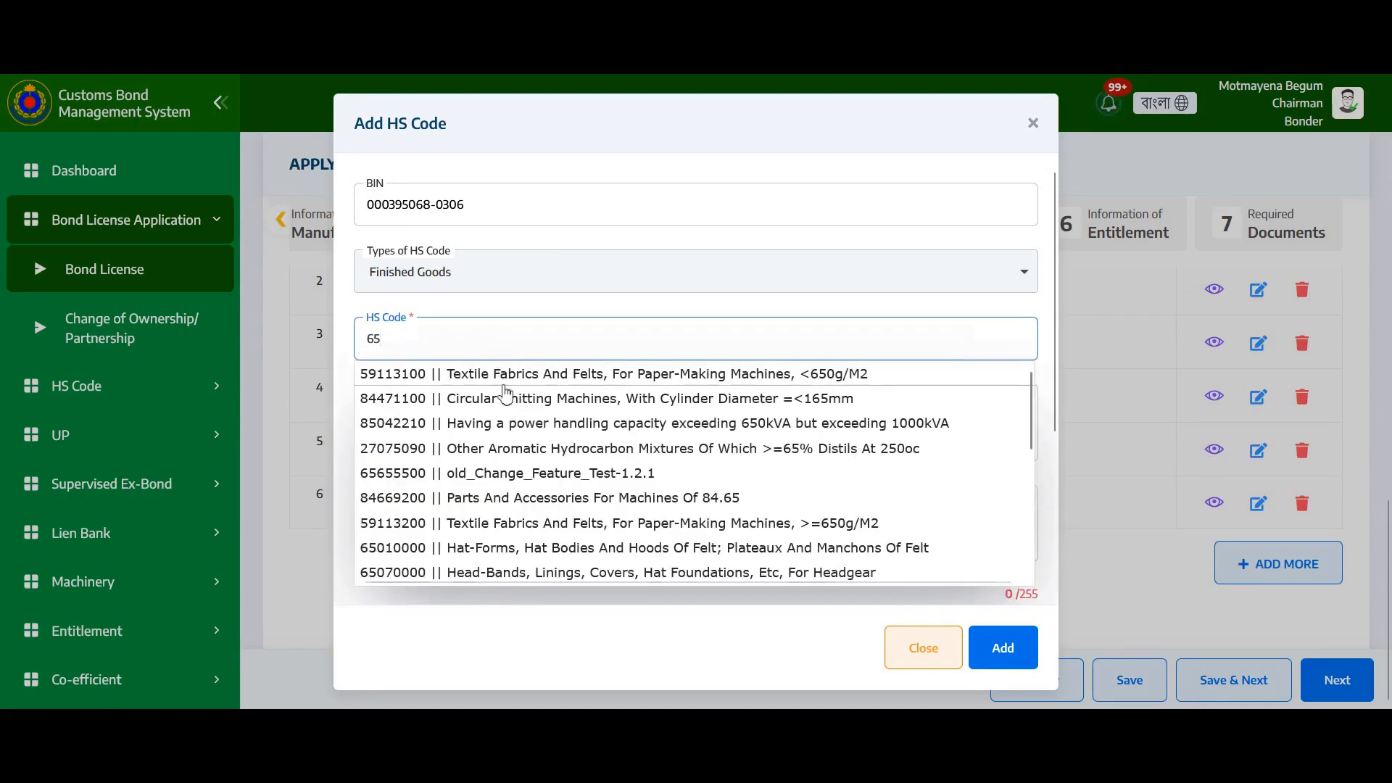
pyautogui.click(506, 401)
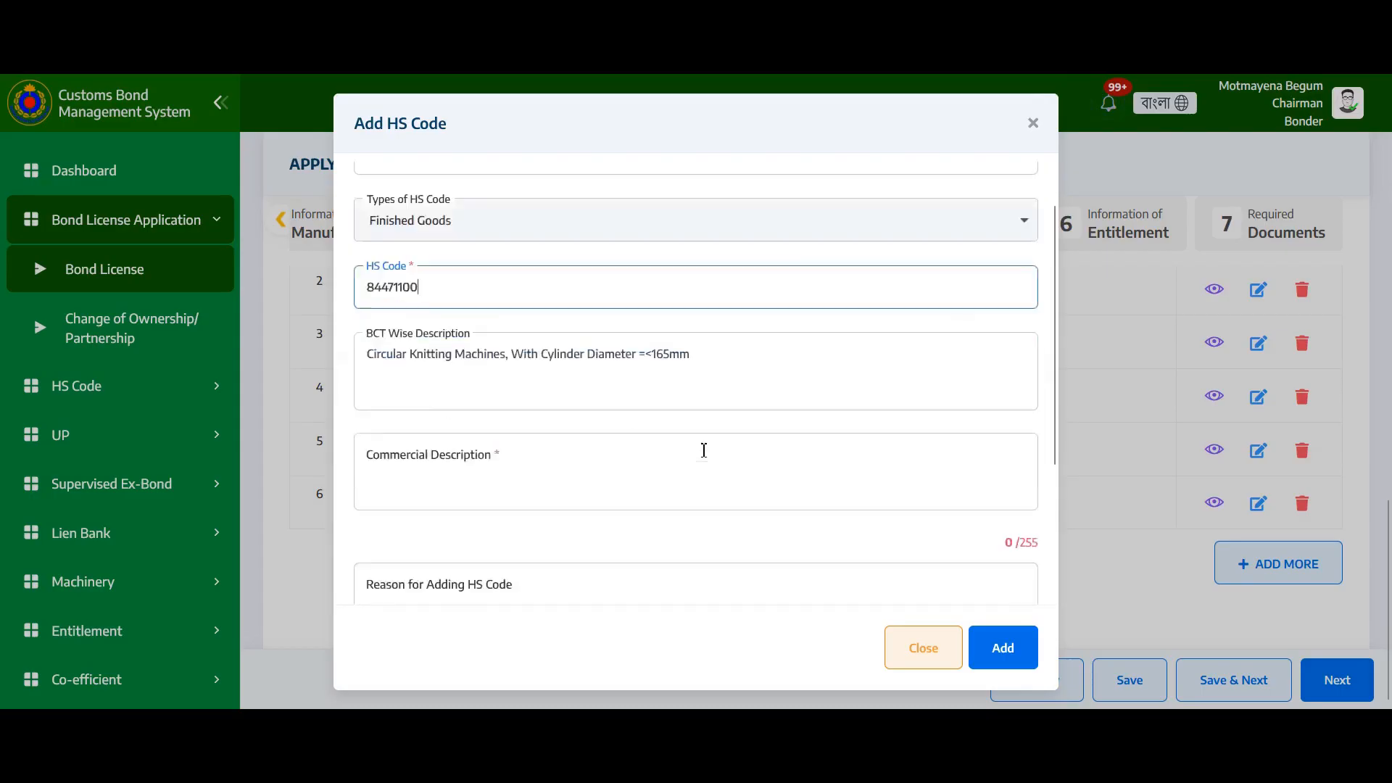
pyautogui.scroll(-3, 653, 435)
pyautogui.click(472, 304)
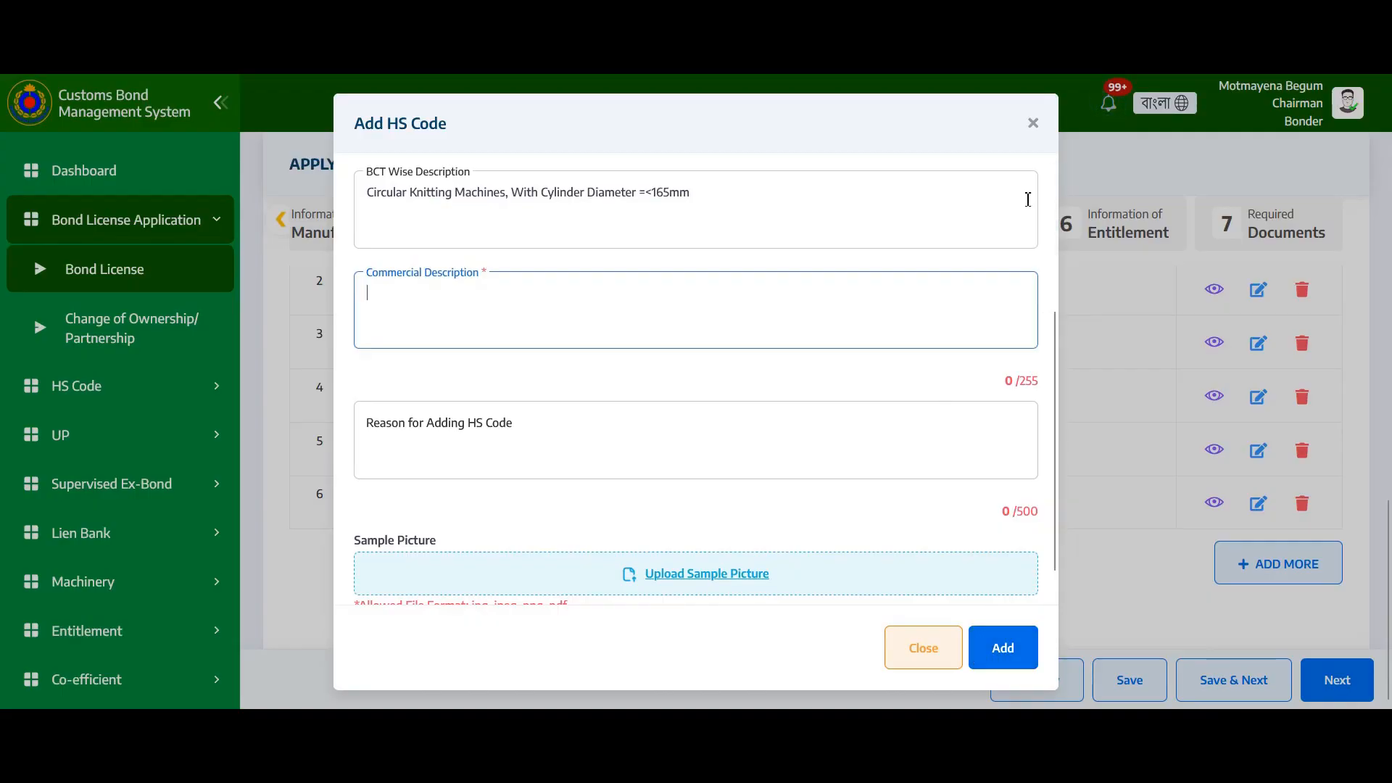
pyautogui.click(1029, 127)
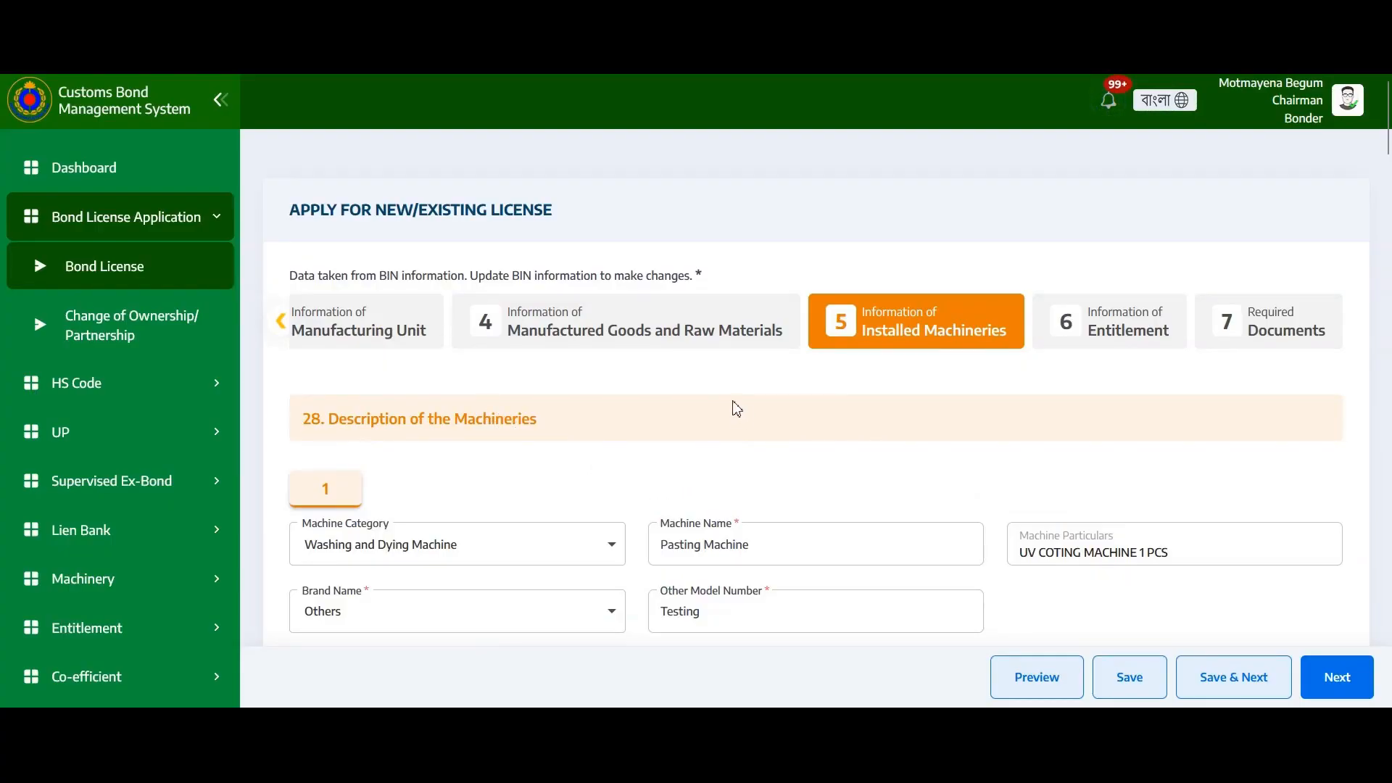
# Delete machine 3, AUTO DIE CUTTING MACHINE 2 PCS, from the Installed Machineries list
pyautogui.scroll(-8, 767, 382)
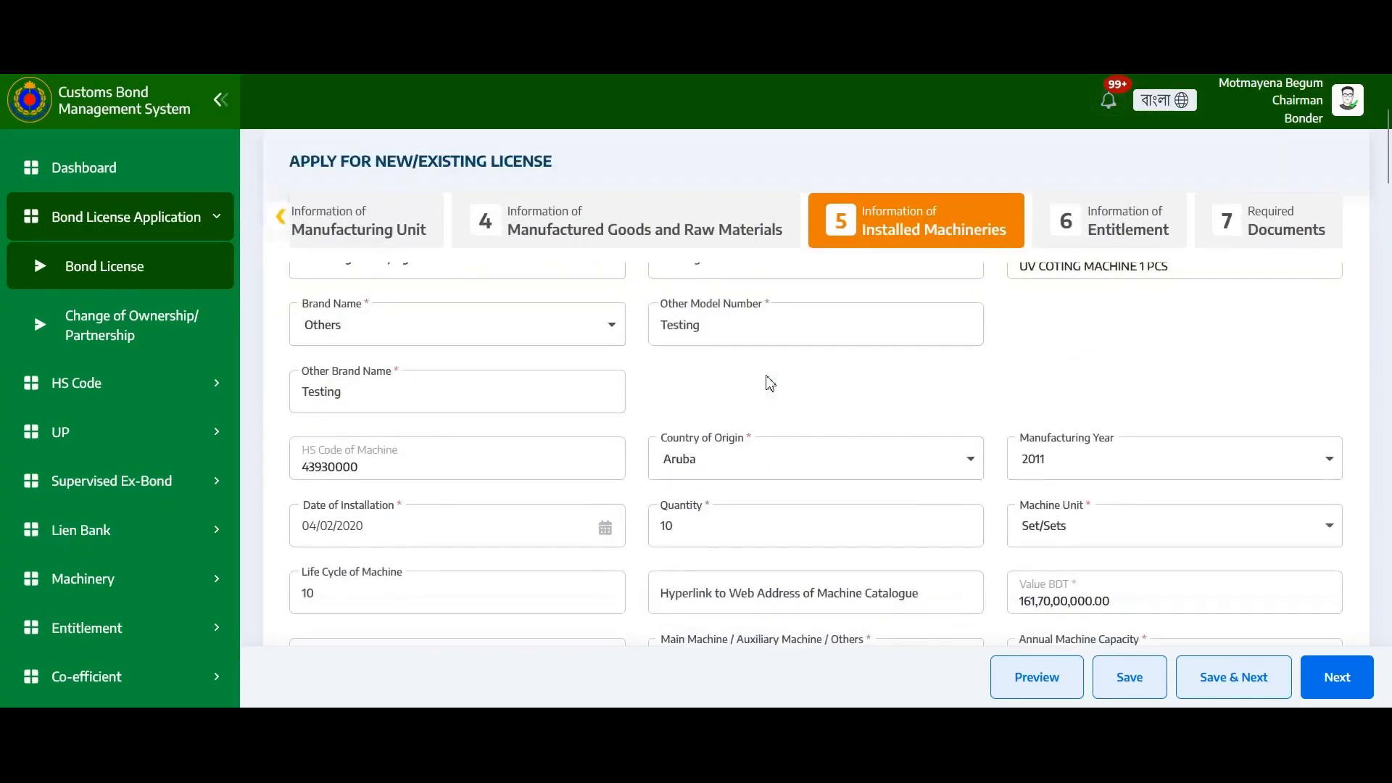
pyautogui.scroll(-10, 770, 378)
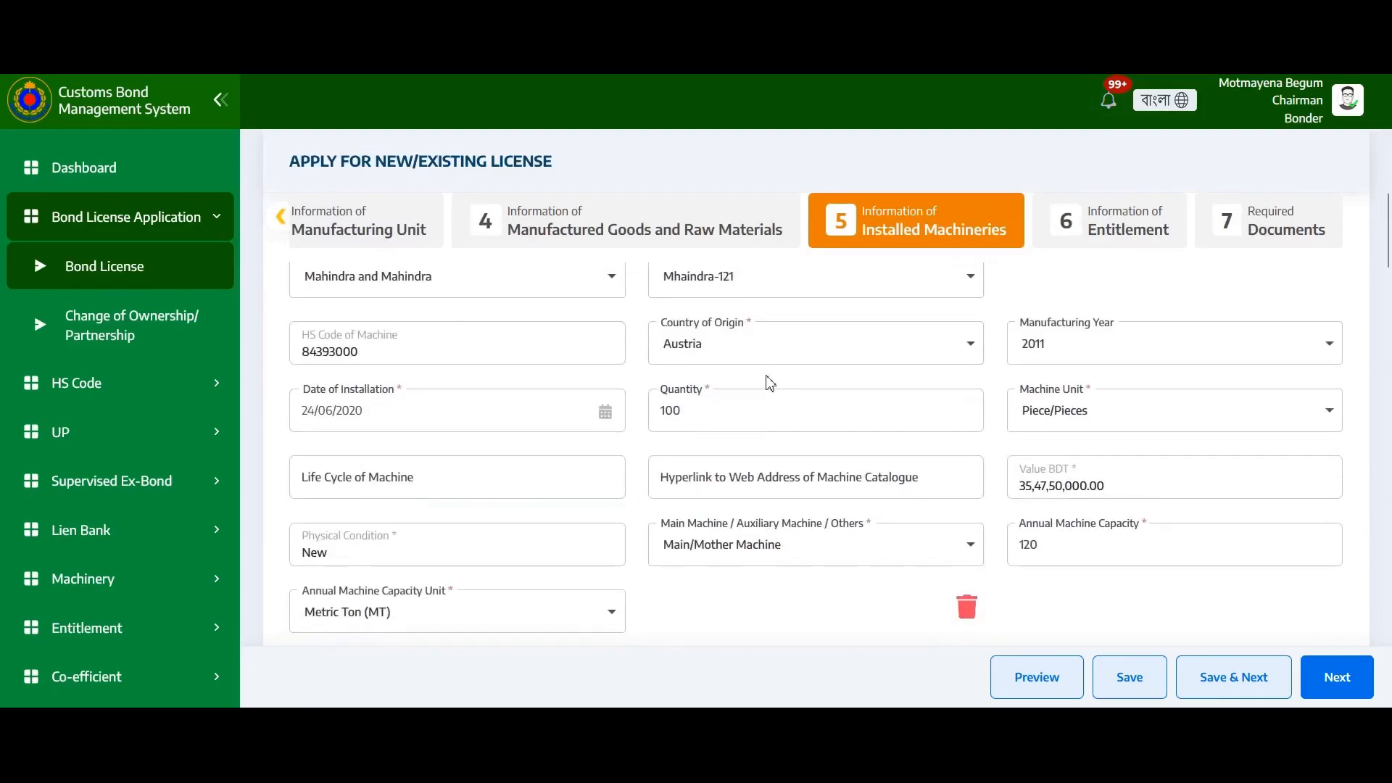
pyautogui.scroll(-3, 827, 422)
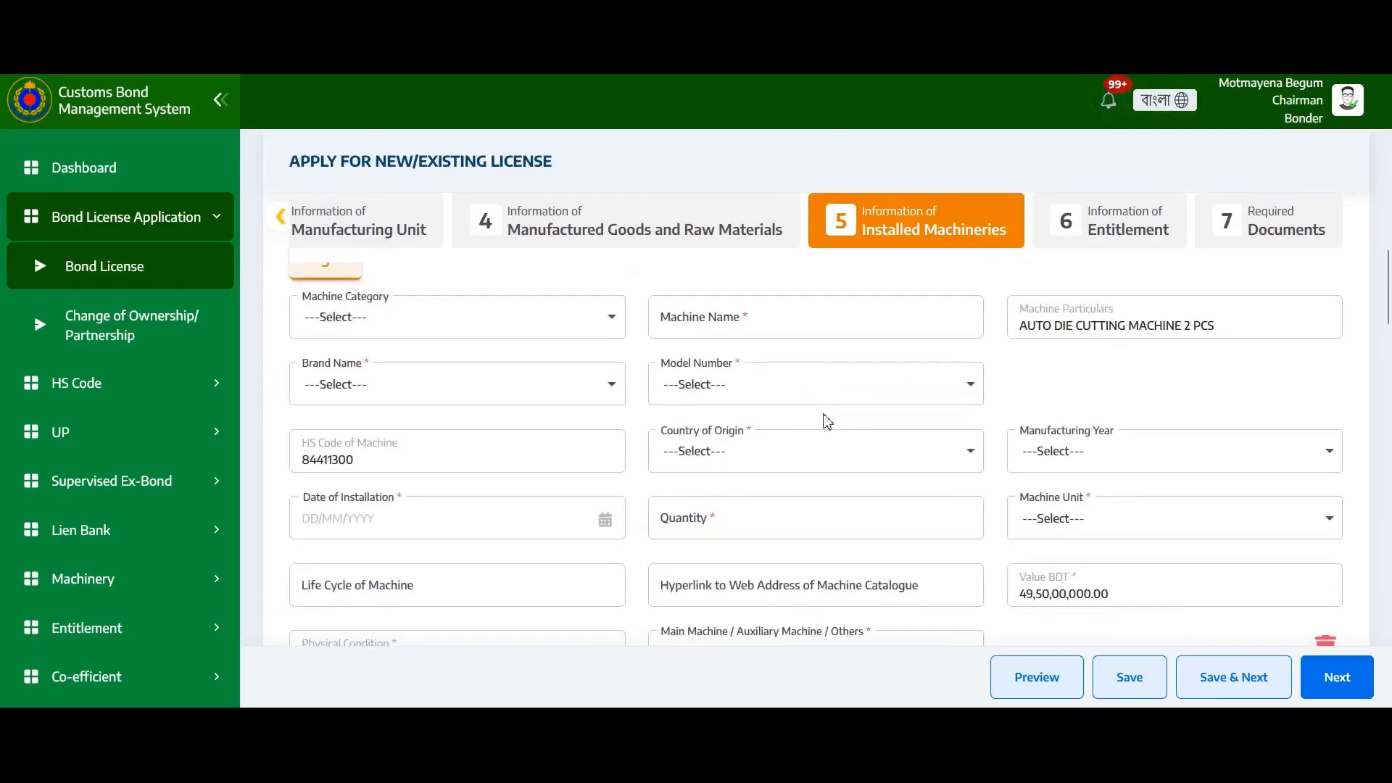
pyautogui.scroll(-3, 848, 429)
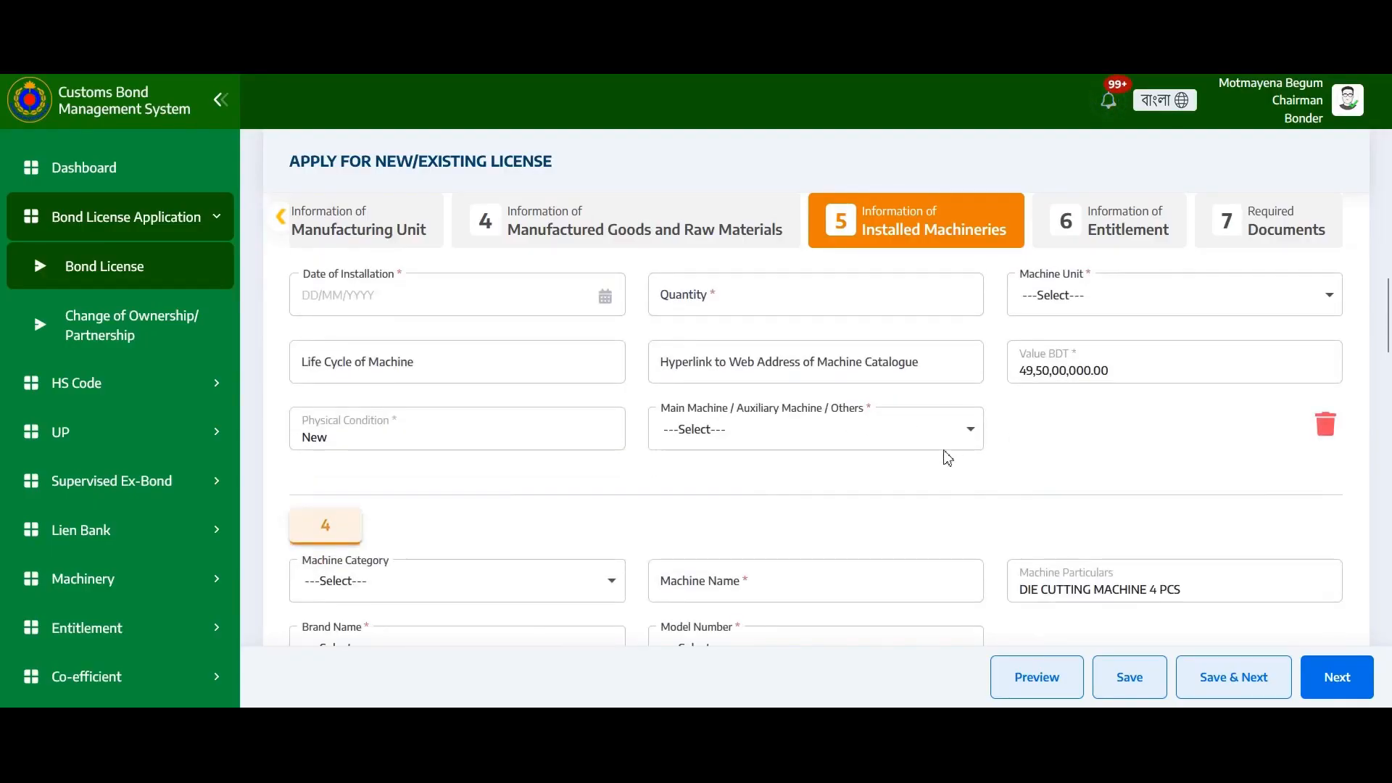
pyautogui.click(1325, 425)
pyautogui.click(670, 480)
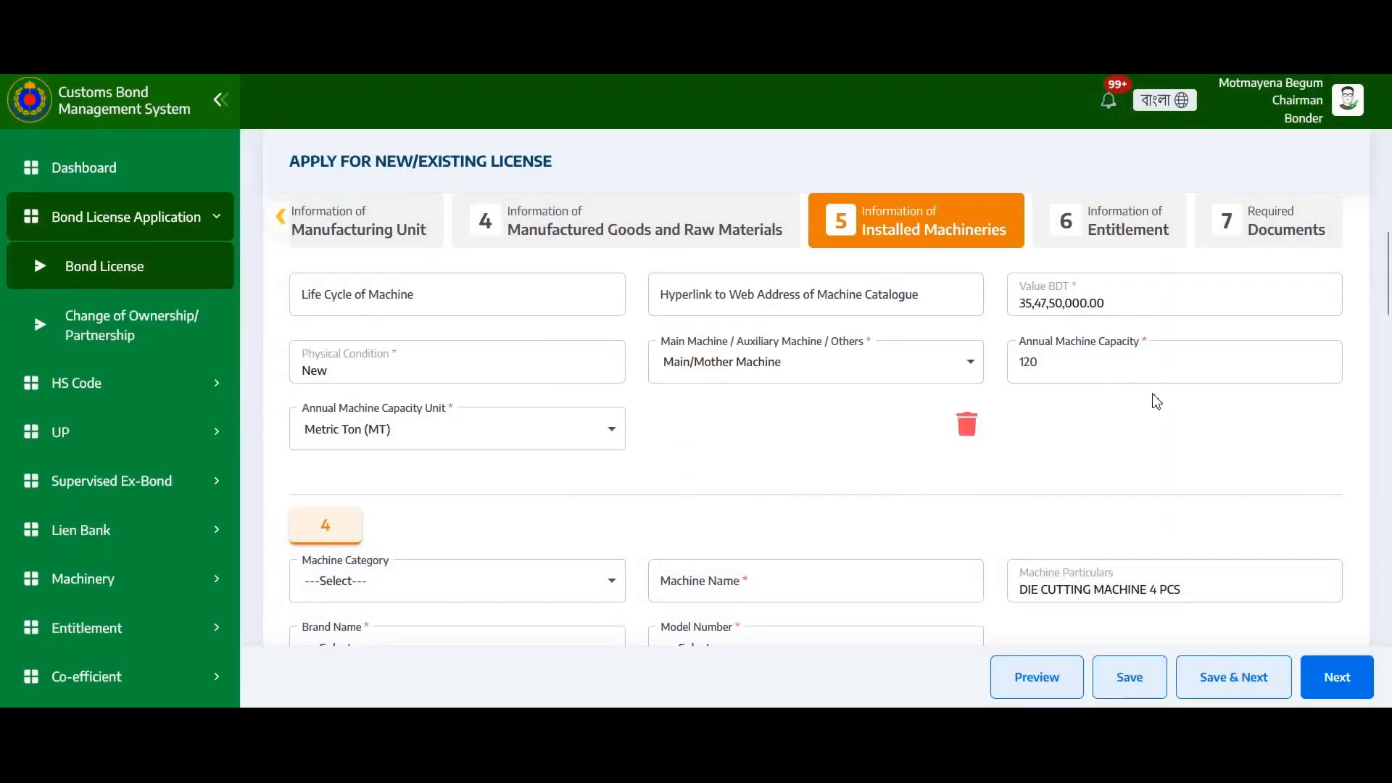
pyautogui.scroll(-3, 1156, 399)
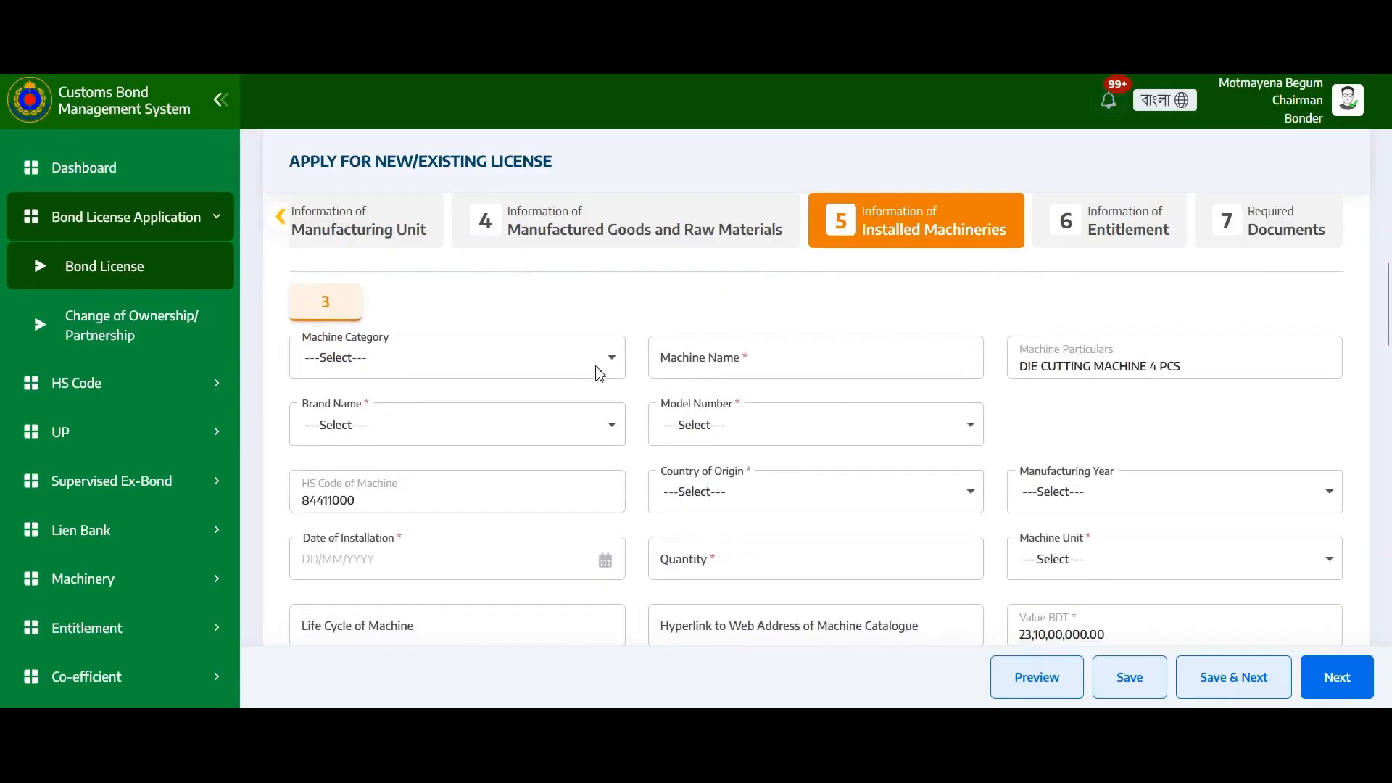
# Set machine 3's category to Washing and Dying Machine and its brand to Suzuki
pyautogui.click(564, 375)
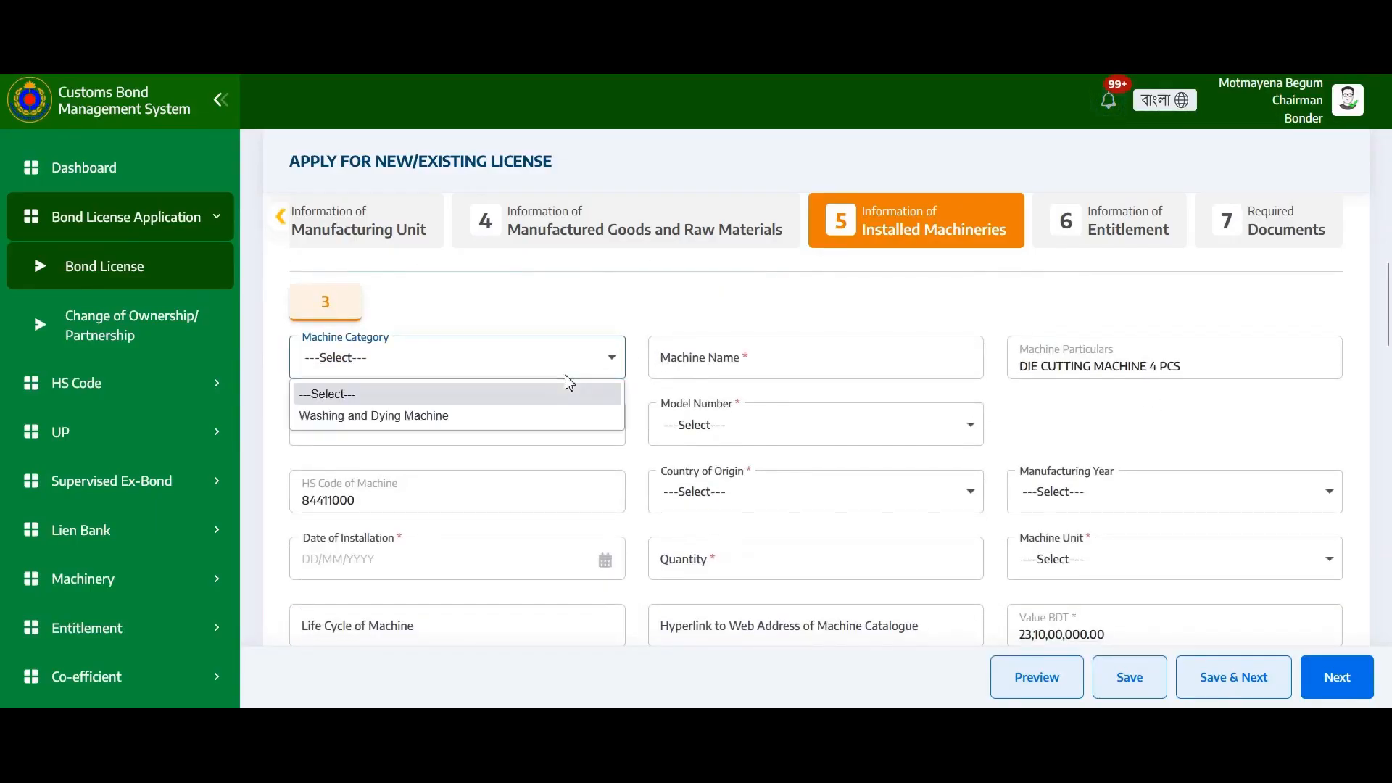
pyautogui.click(509, 419)
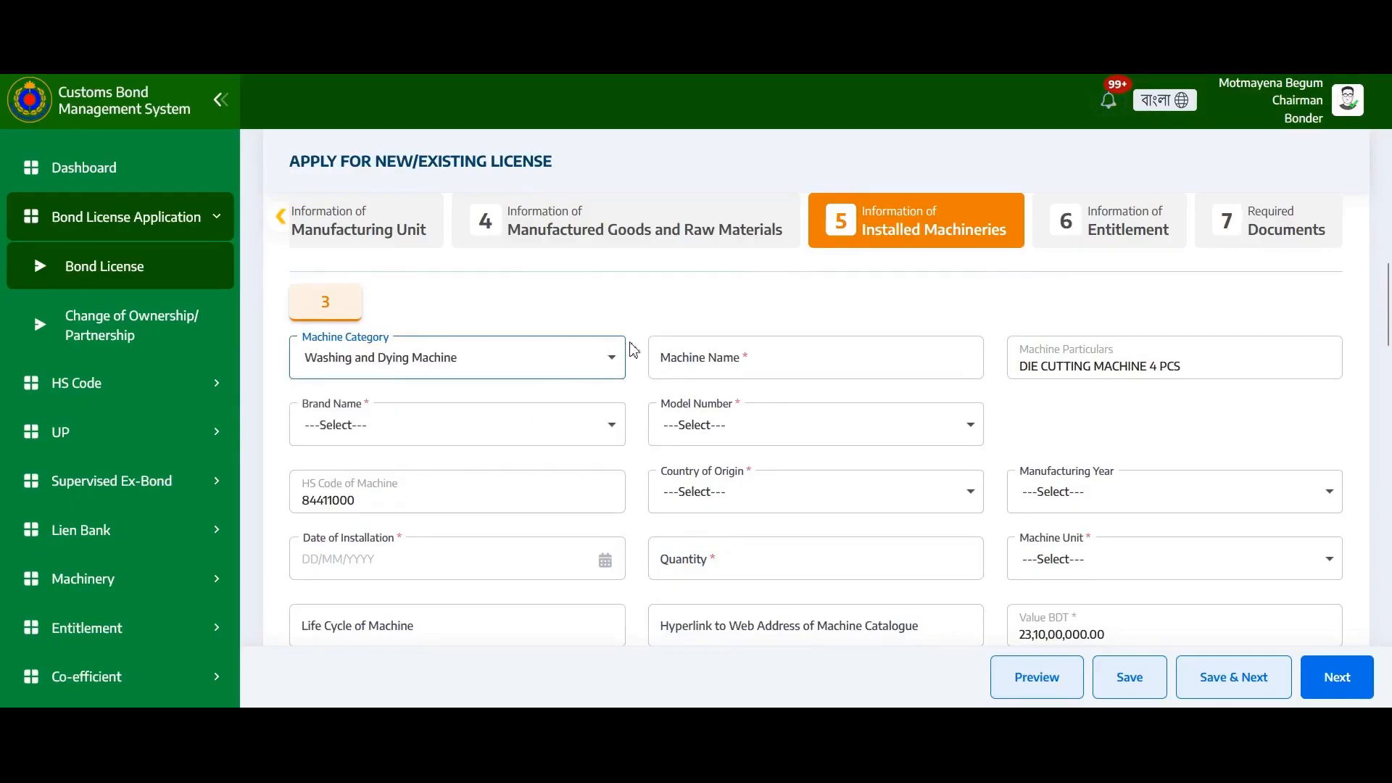
pyautogui.click(548, 426)
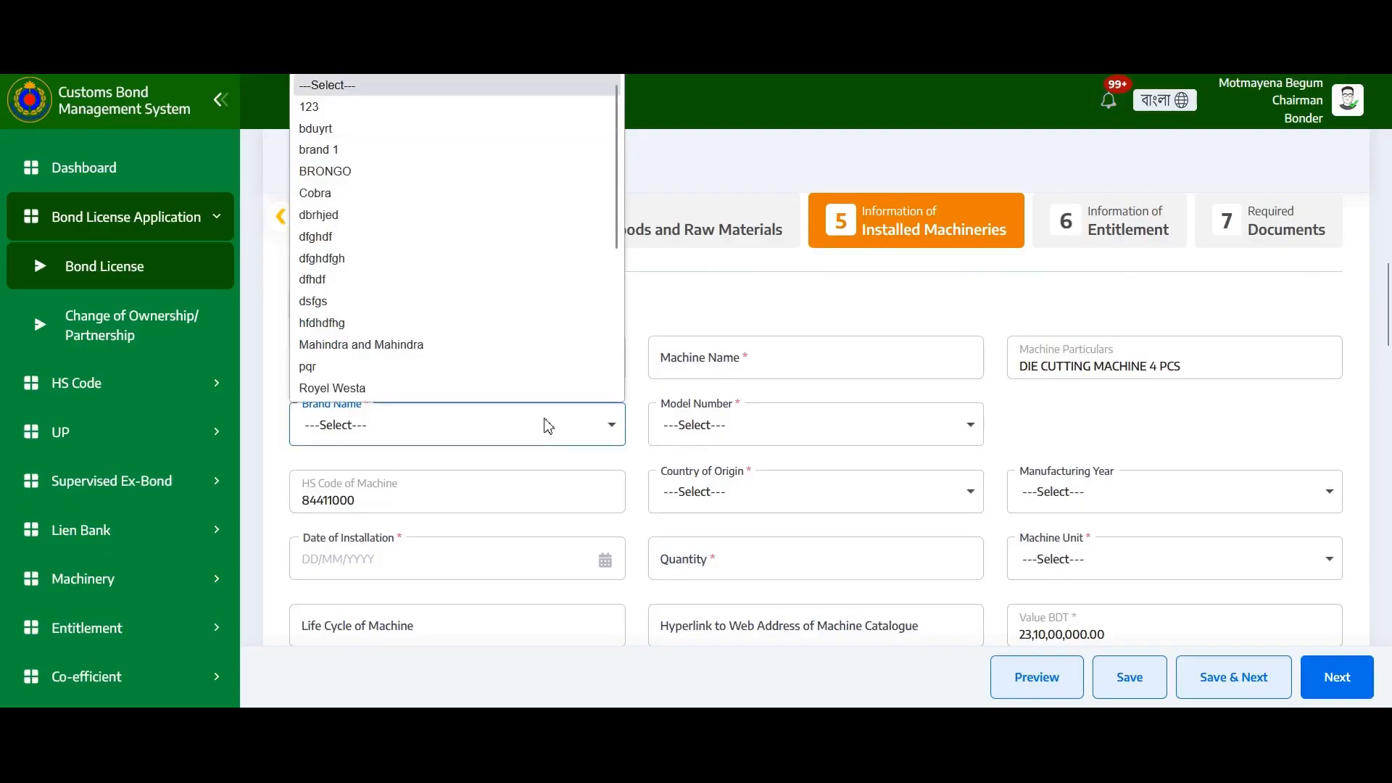
pyautogui.scroll(-3, 492, 289)
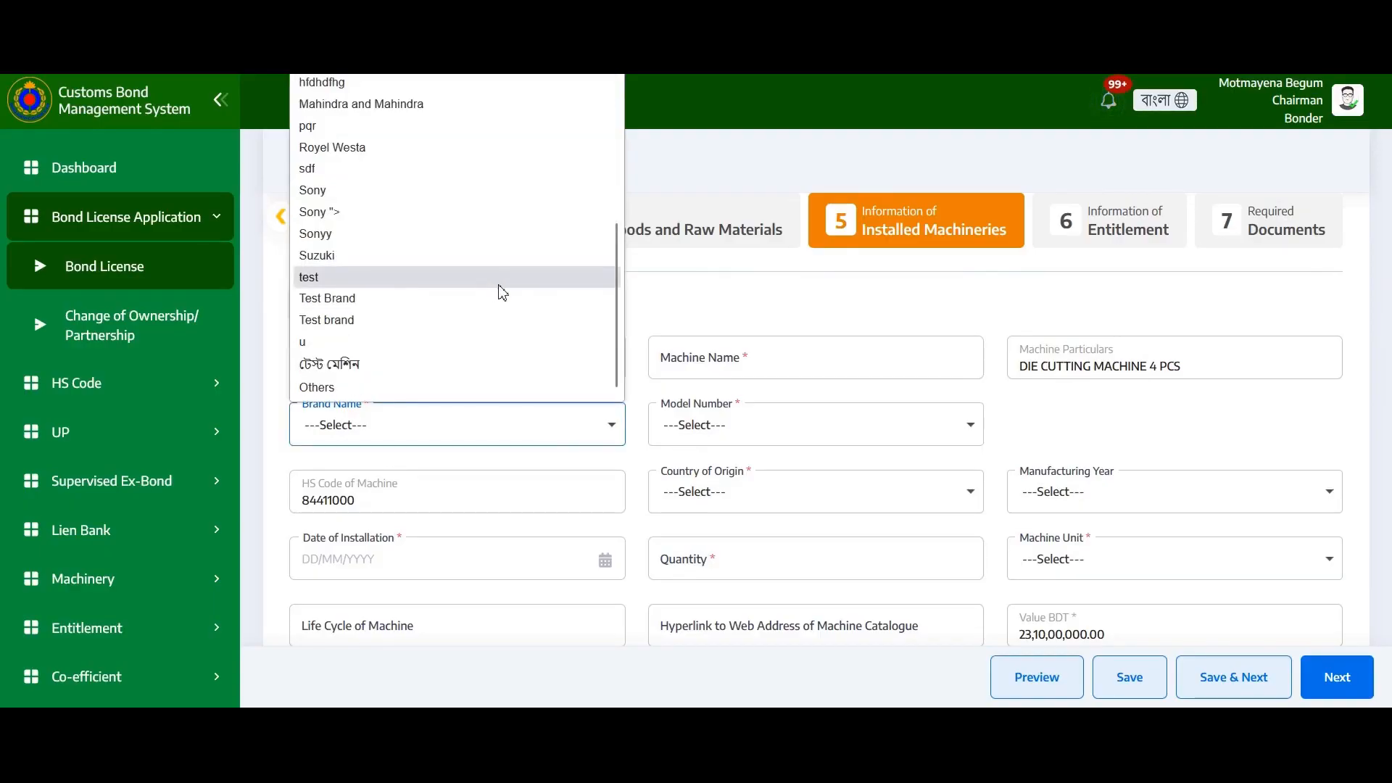
pyautogui.click(430, 260)
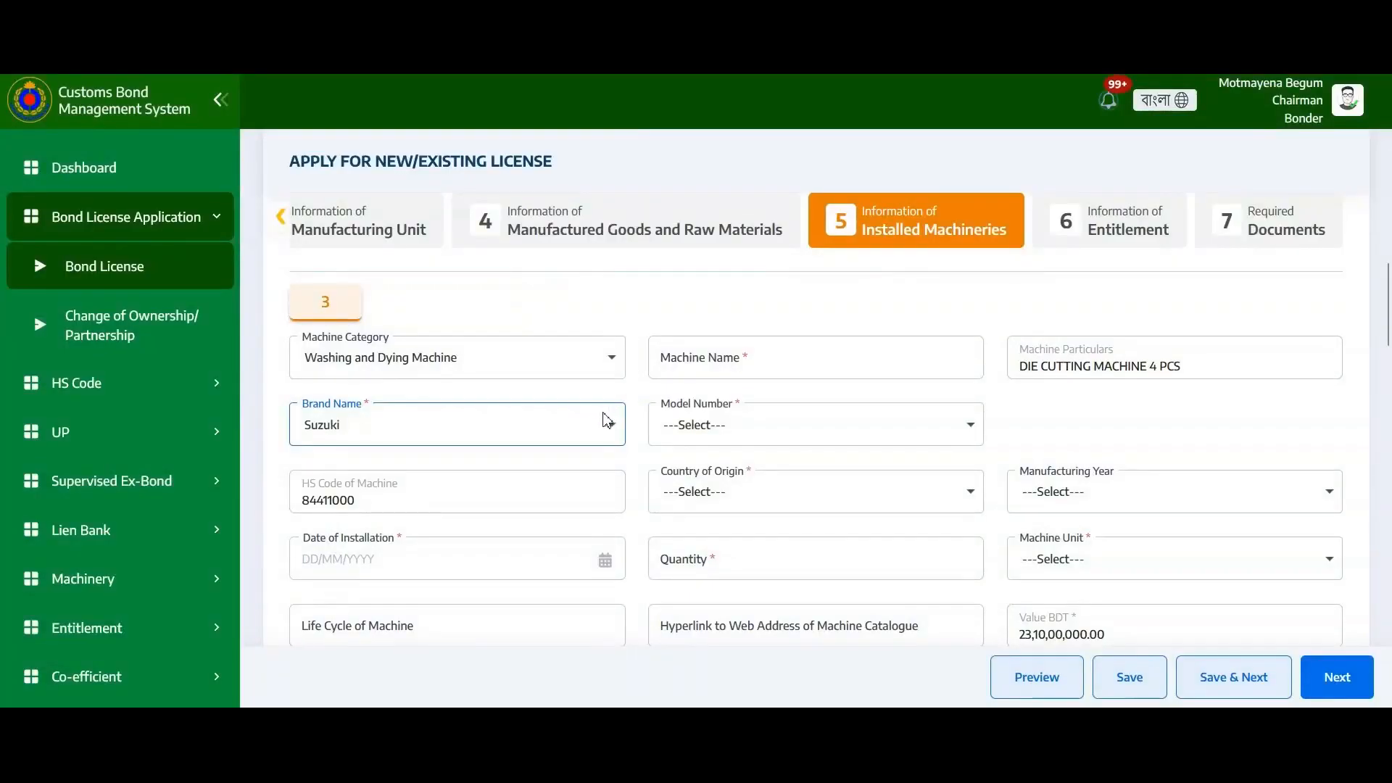
# Settle machine 3 on brand Suzuki with model number Suzuki-asa11
pyautogui.click(714, 425)
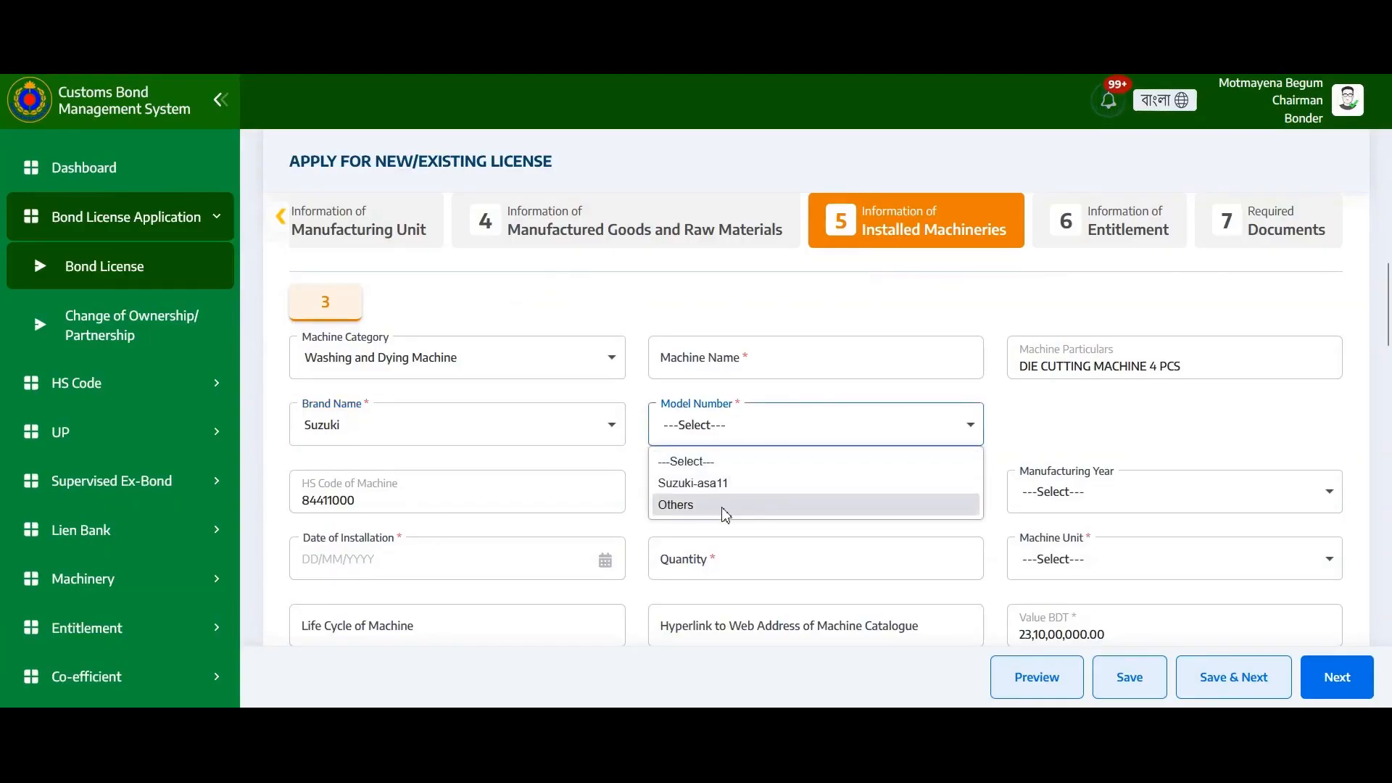
pyautogui.click(545, 428)
pyautogui.click(545, 431)
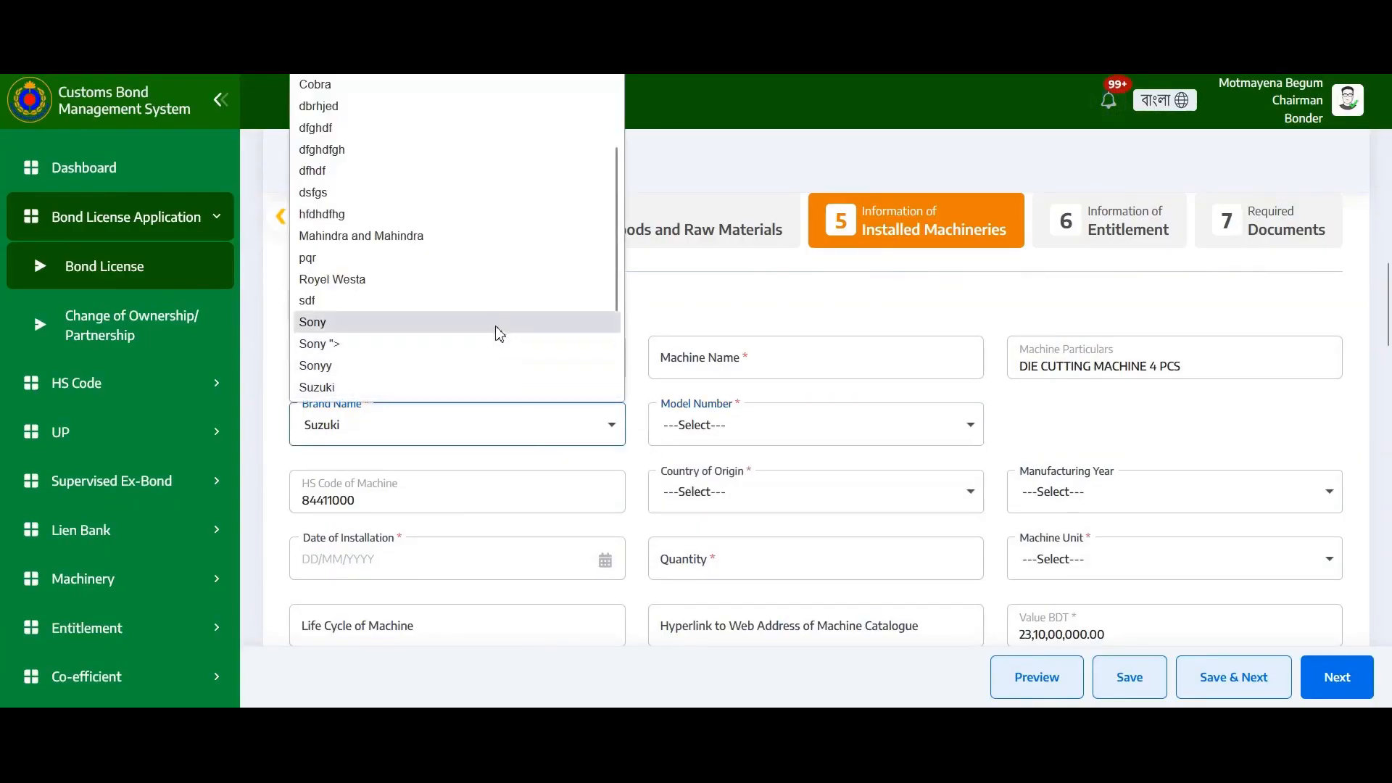
pyautogui.scroll(-2, 503, 313)
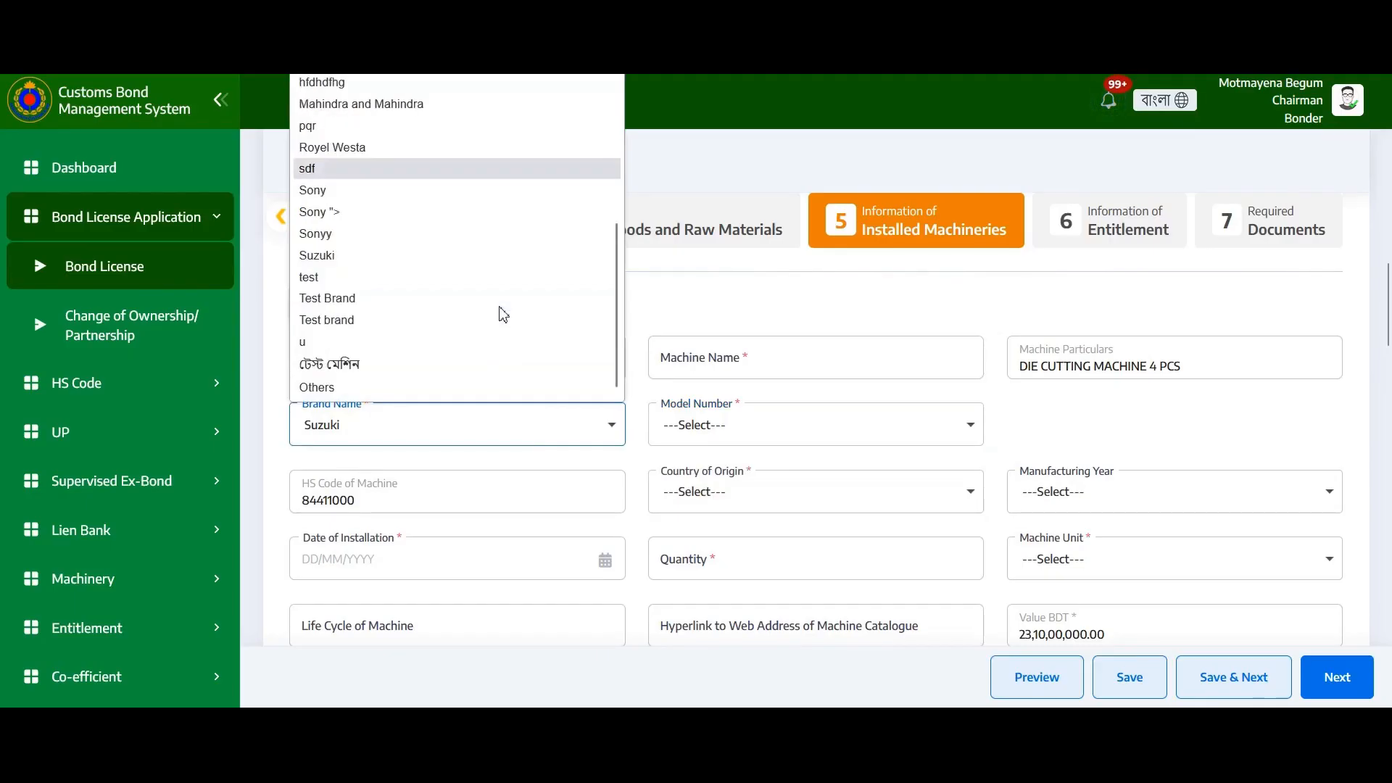
pyautogui.click(333, 388)
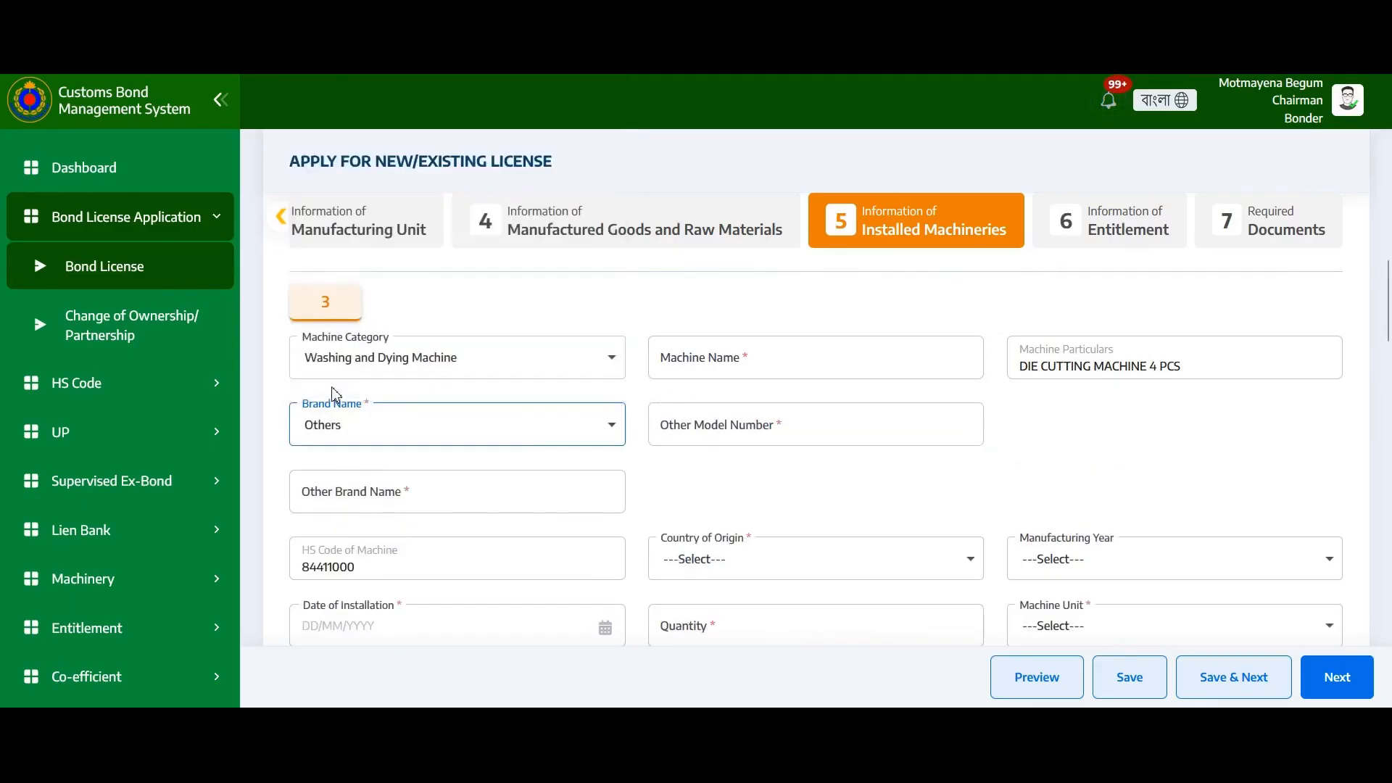
pyautogui.click(380, 492)
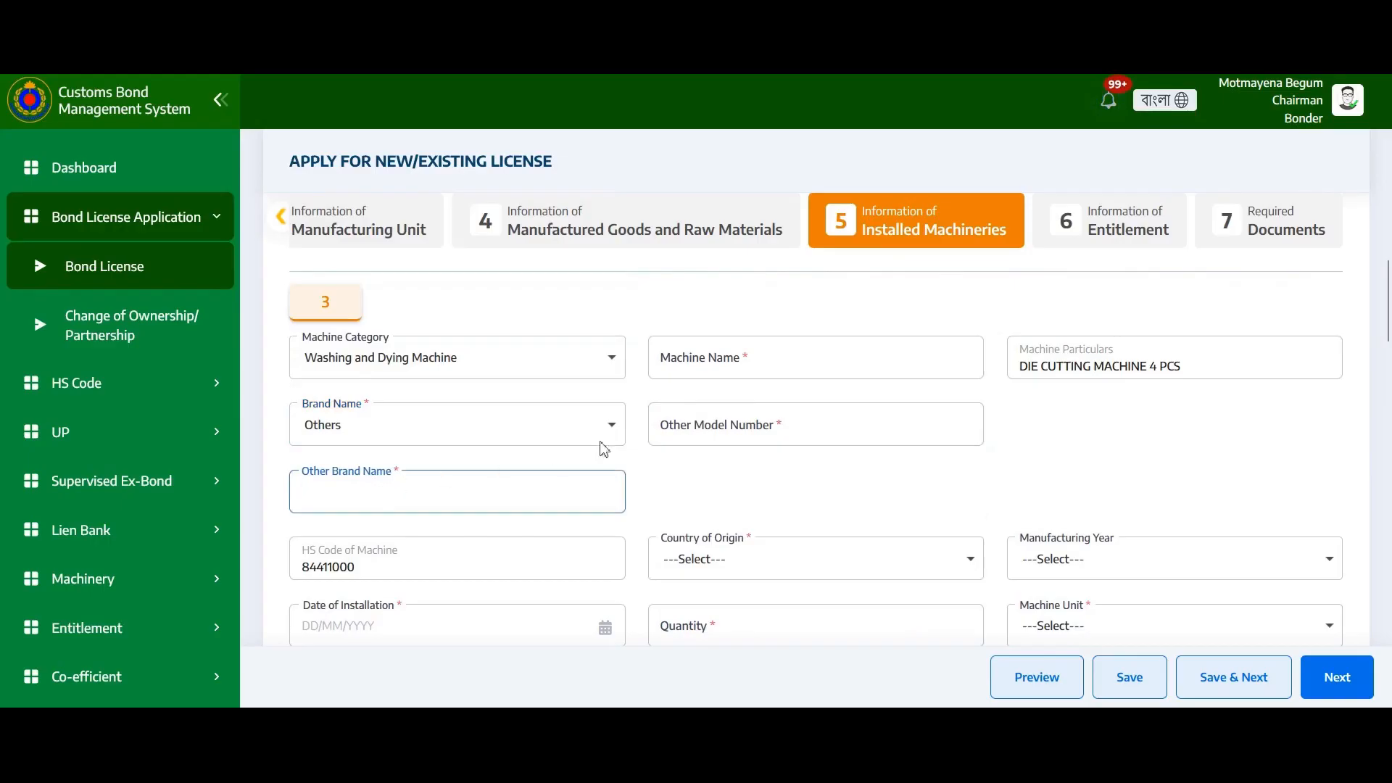
pyautogui.click(762, 414)
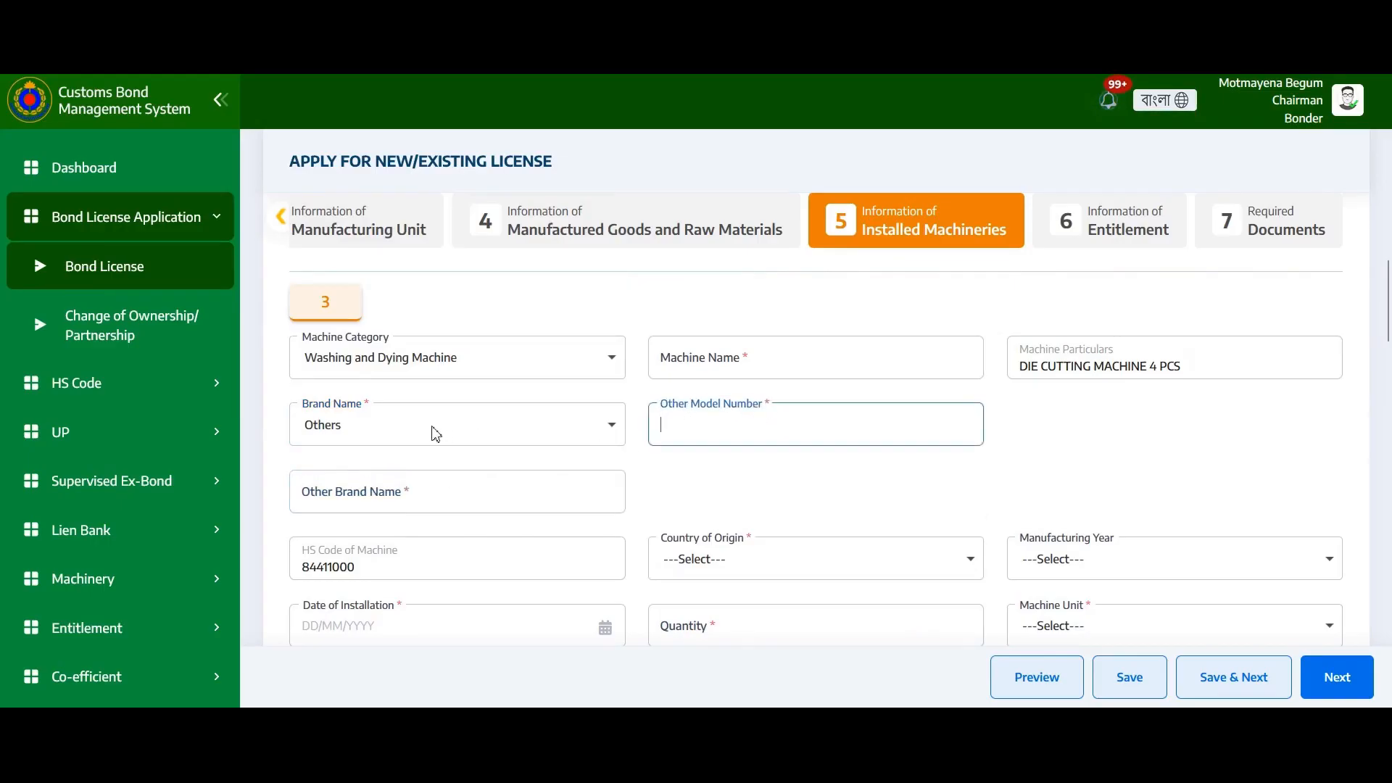
pyautogui.click(473, 432)
pyautogui.click(362, 256)
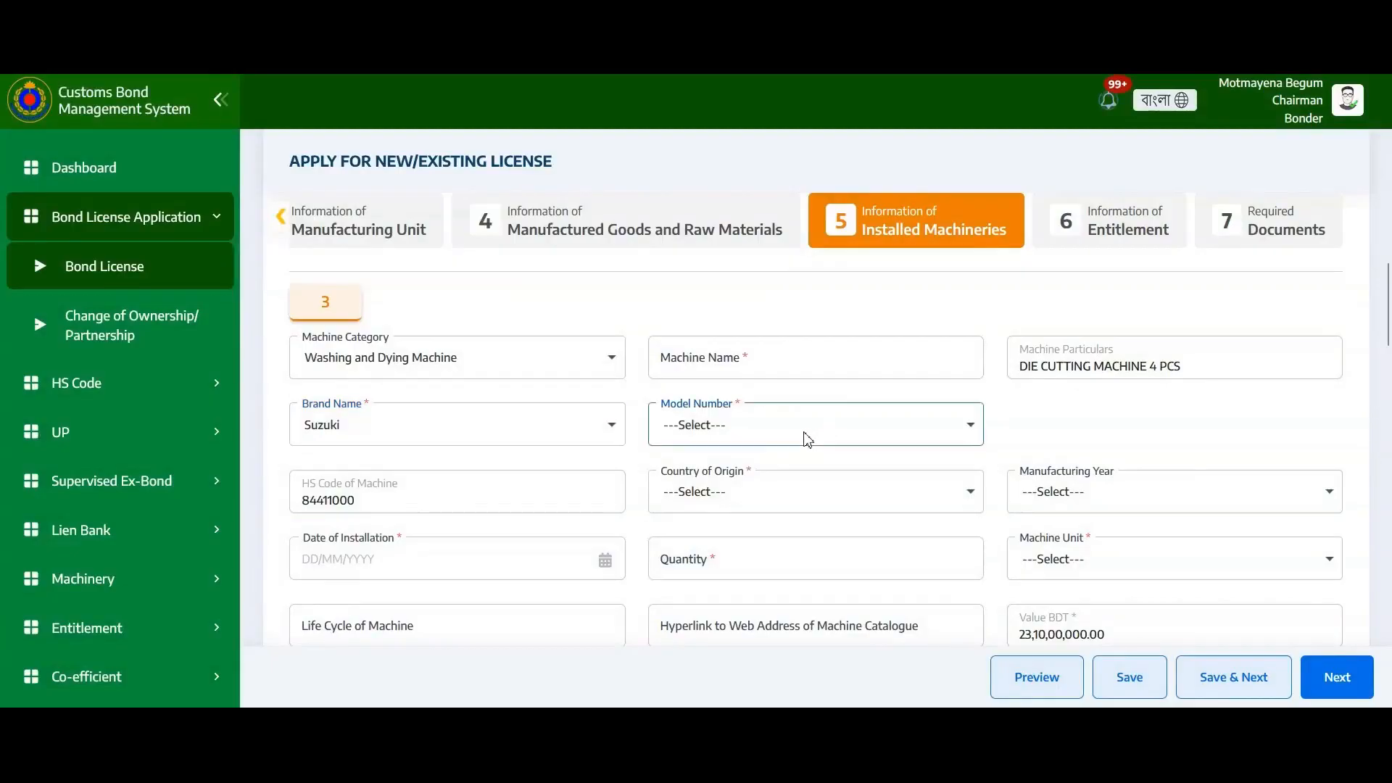
pyautogui.click(807, 438)
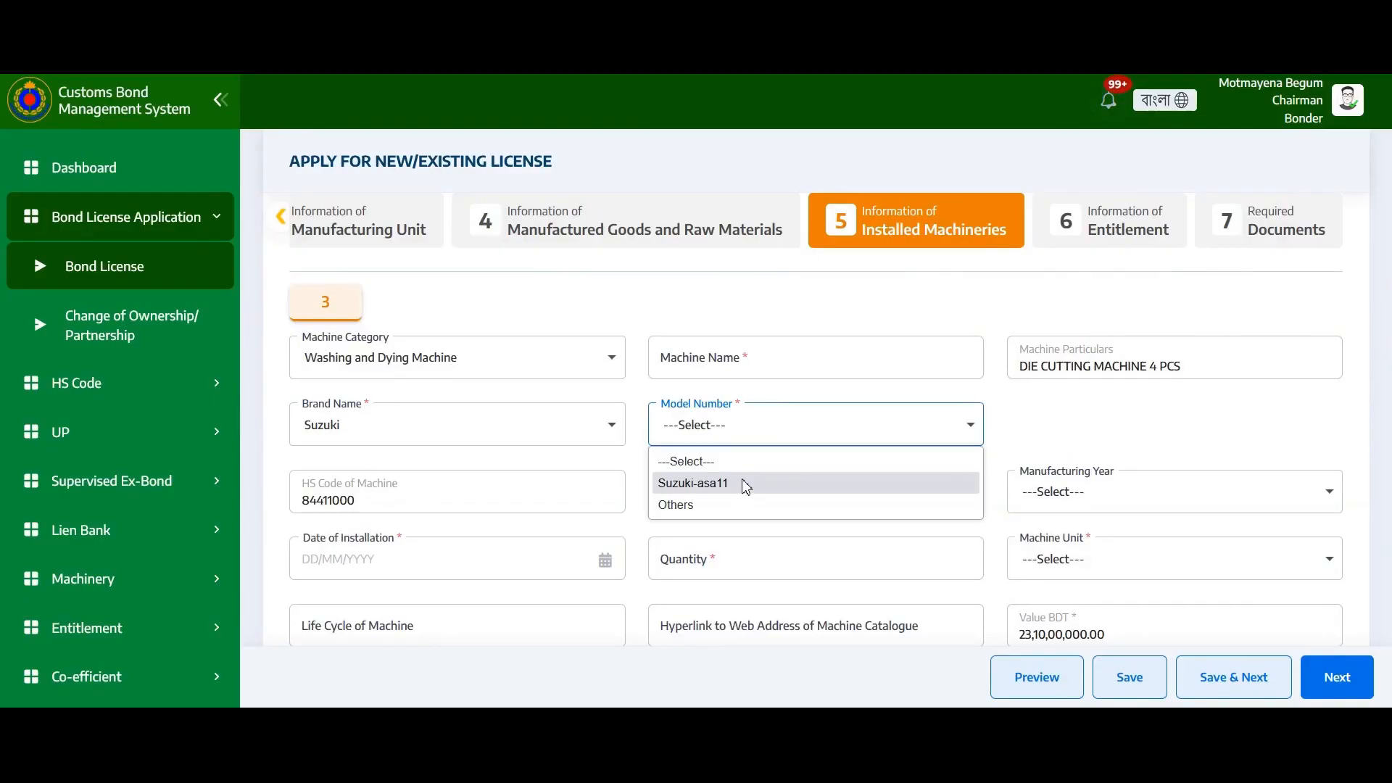
pyautogui.click(713, 510)
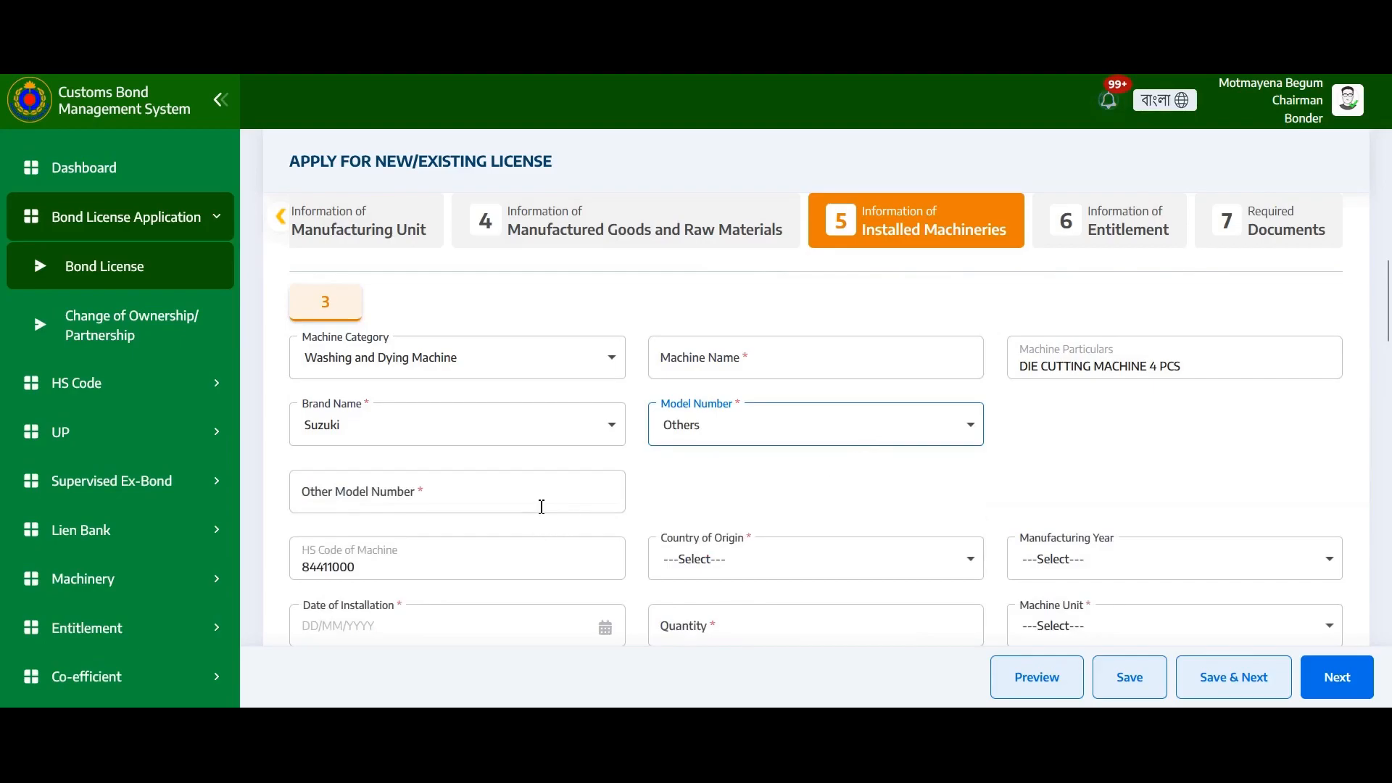
pyautogui.click(774, 426)
pyautogui.click(718, 486)
# Type 'Machine' as machine 3's name, then open its Main/Auxiliary/Others machine type list
pyautogui.click(772, 361)
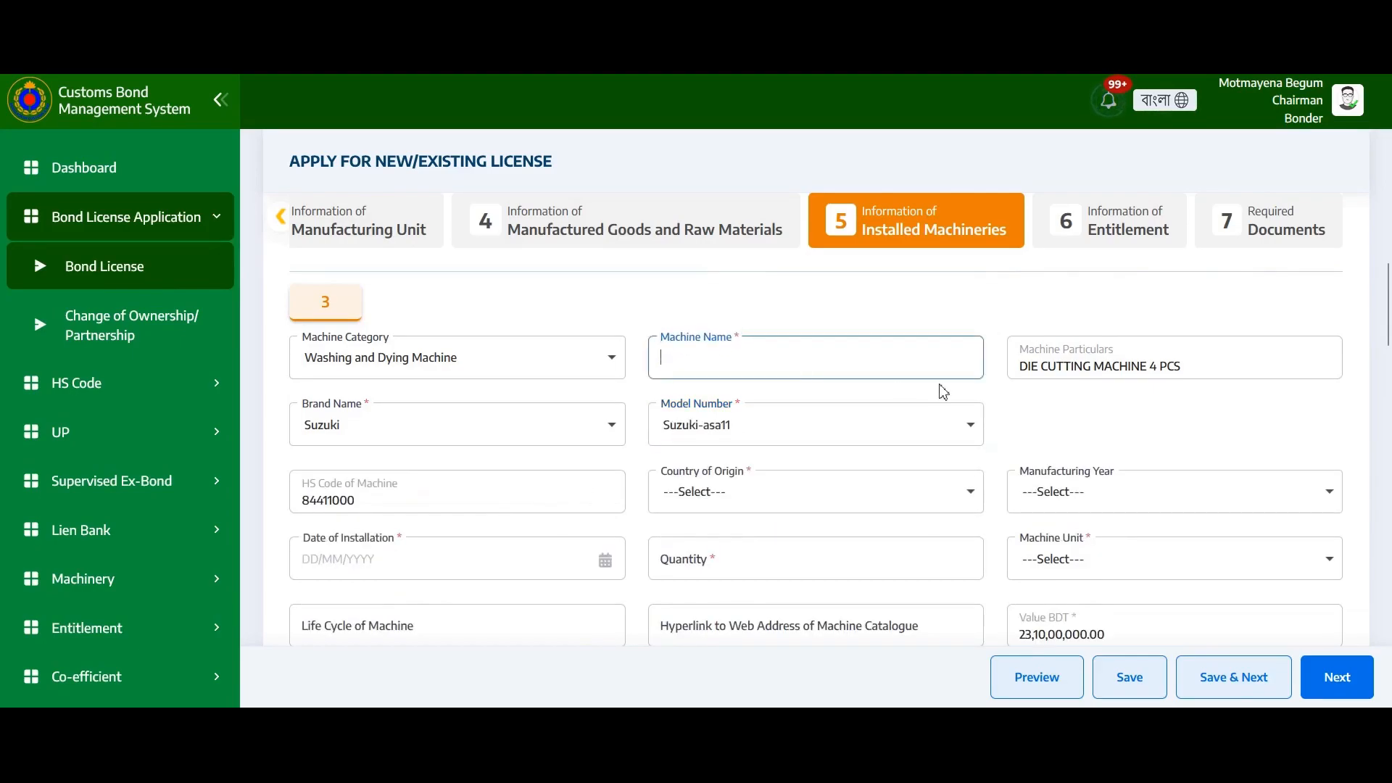
pyautogui.write('Machine')
pyautogui.scroll(-3, 1192, 507)
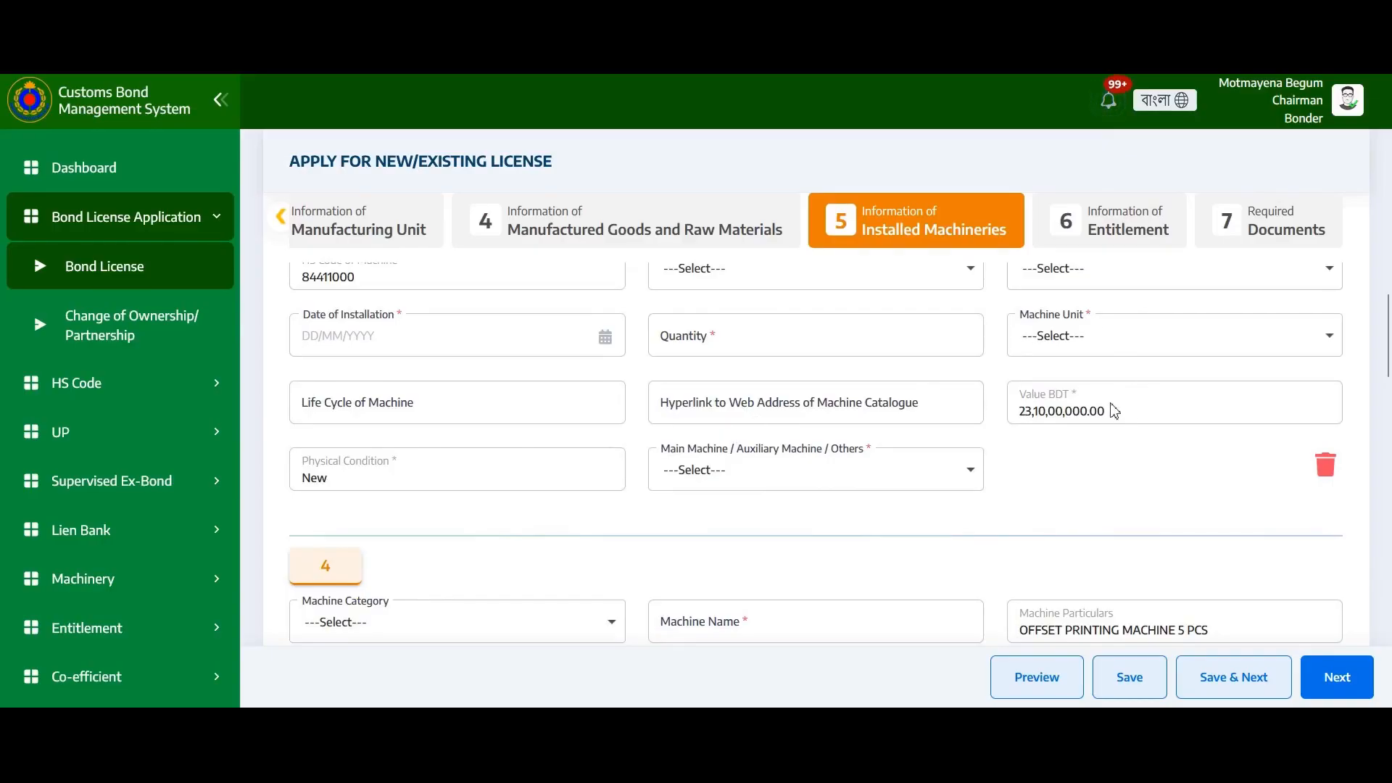
pyautogui.moveTo(1112, 410); pyautogui.dragTo(1018, 424)
pyautogui.click(1140, 506)
pyautogui.click(746, 474)
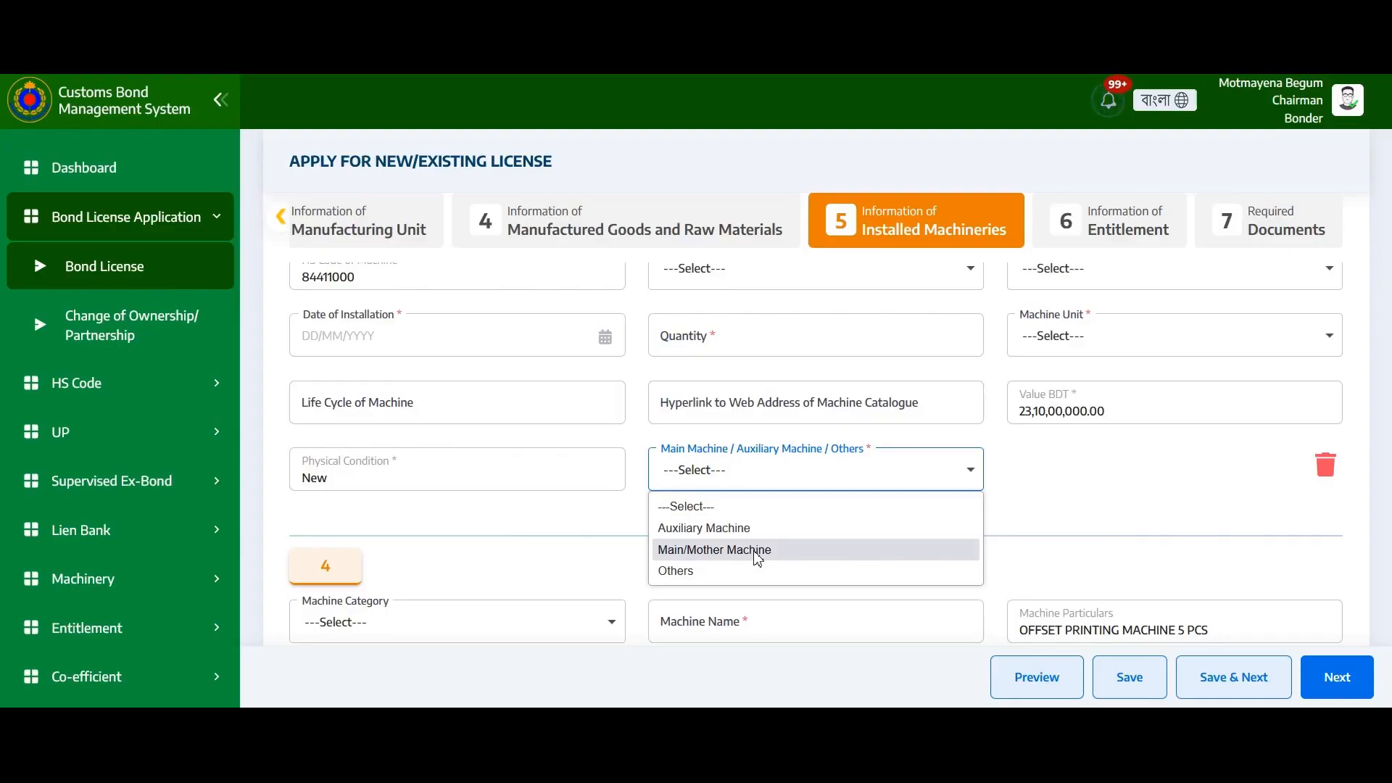
# Try Auxiliary and Others, then classify machine 3 as a Main/Mother Machine
pyautogui.click(747, 528)
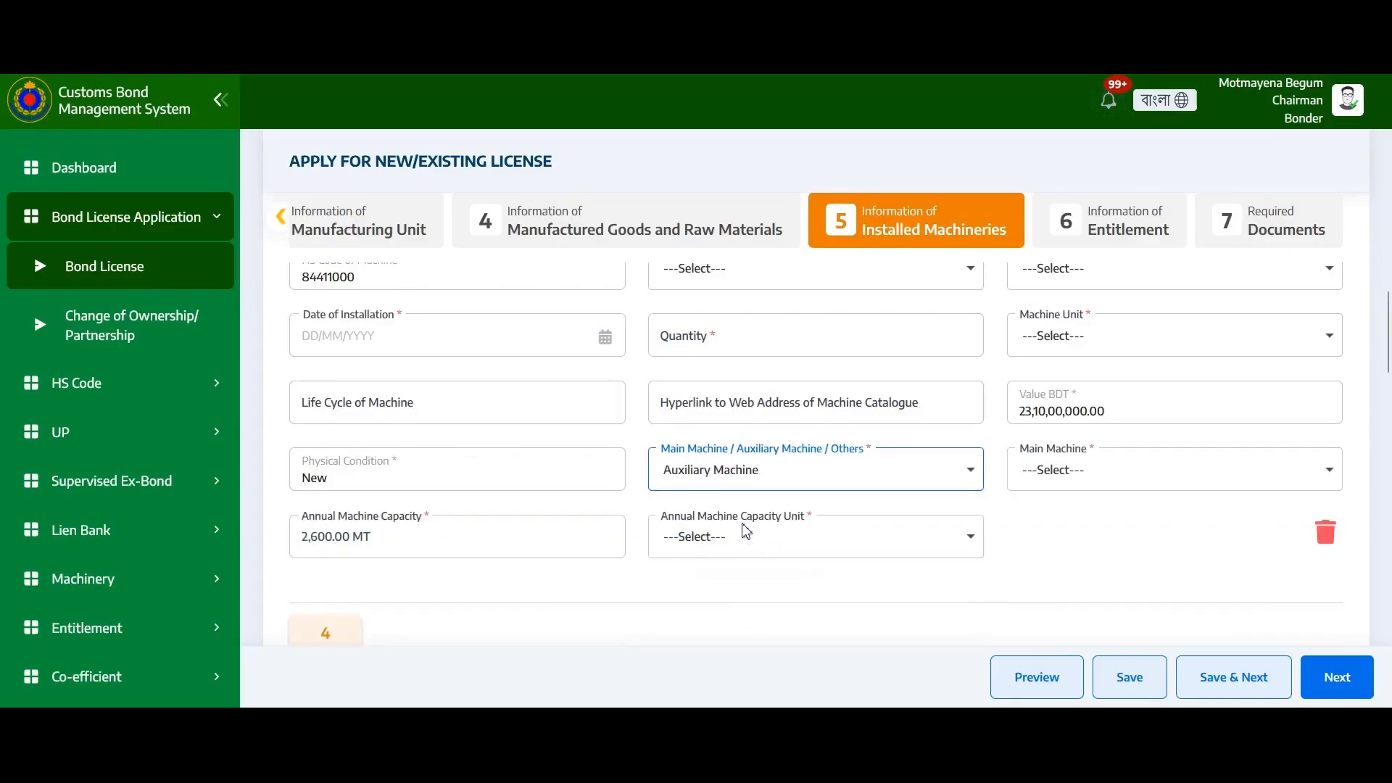
pyautogui.click(1191, 469)
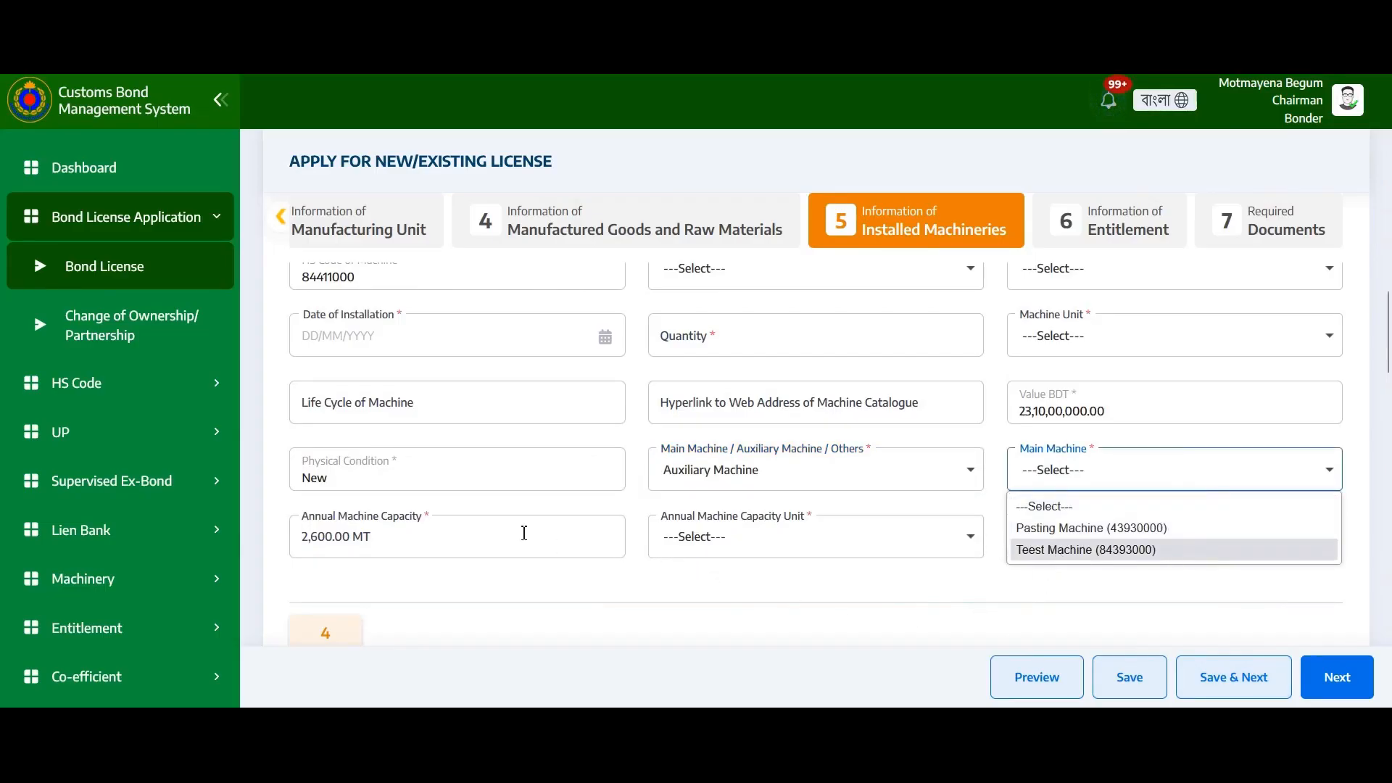
pyautogui.click(405, 537)
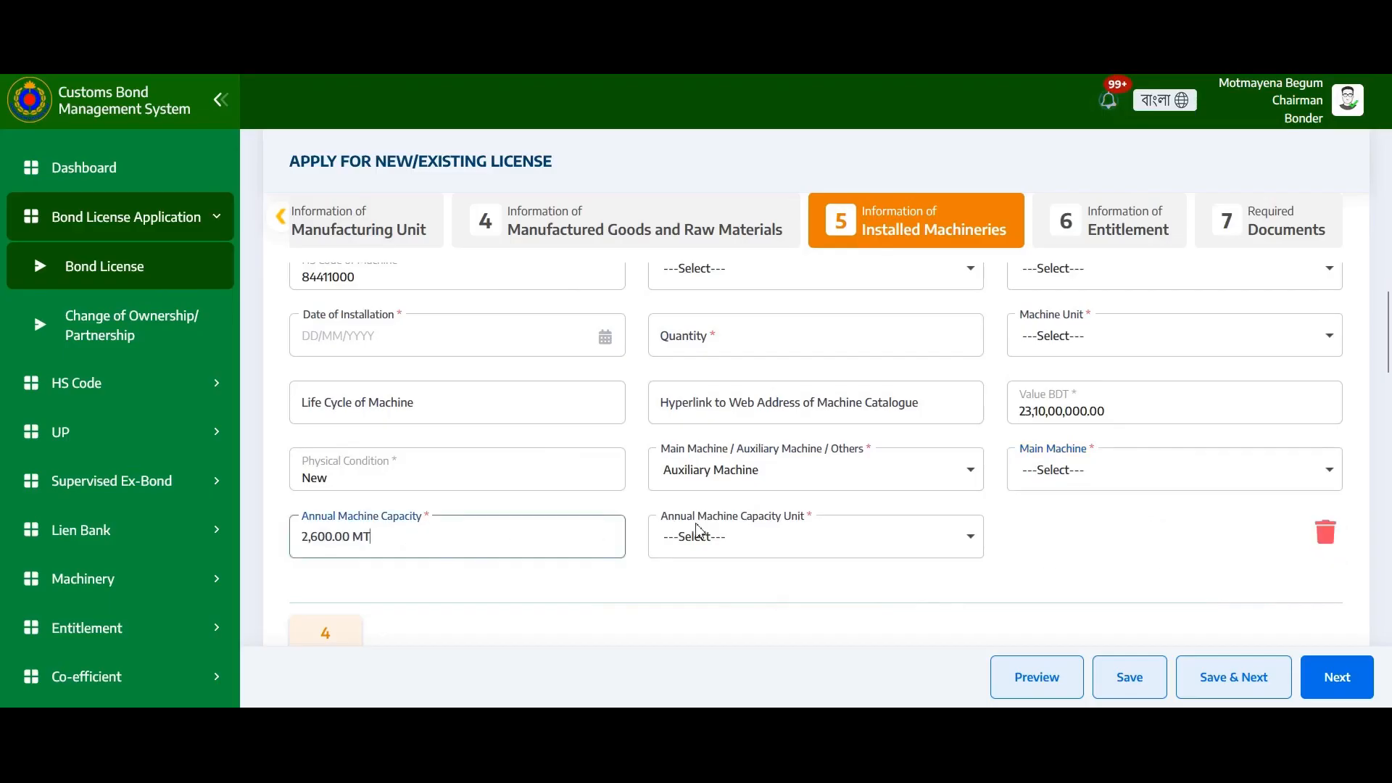
pyautogui.click(741, 466)
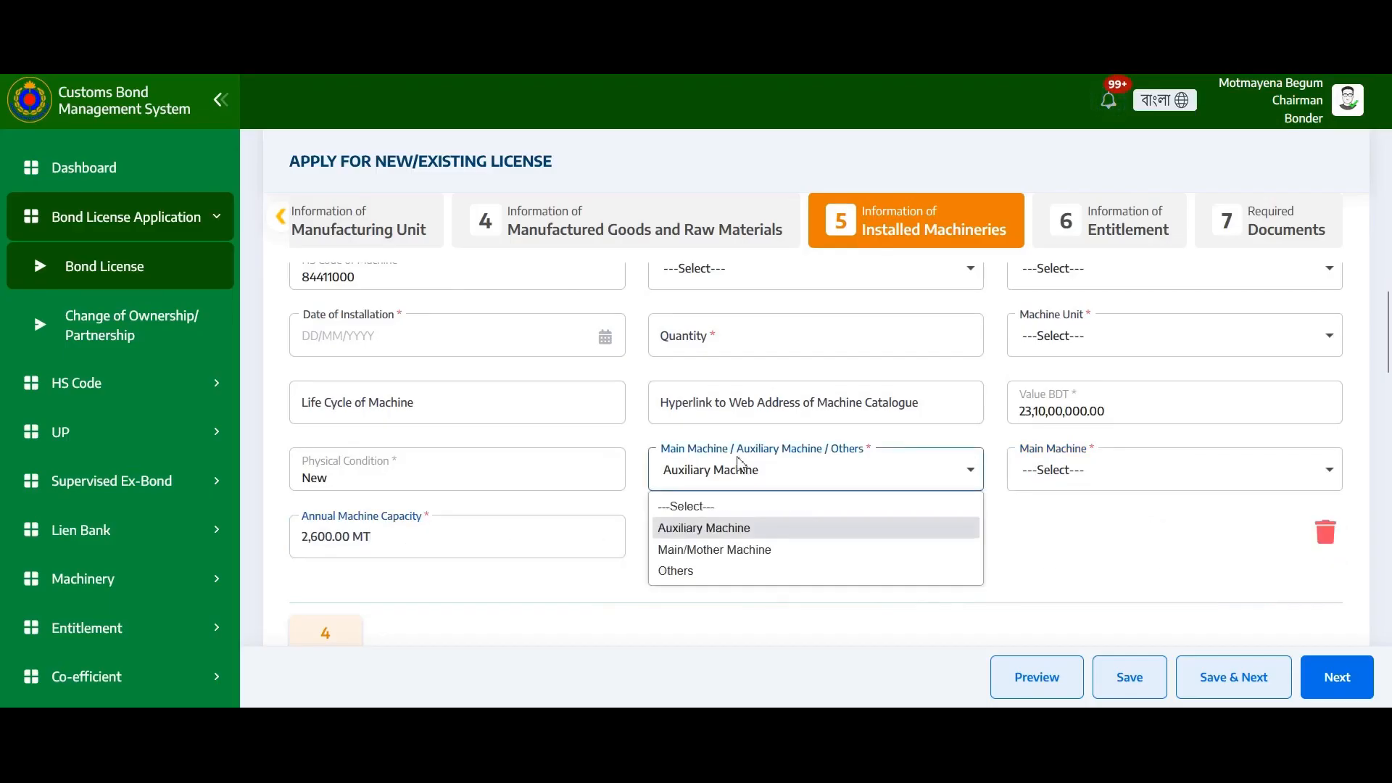
pyautogui.click(699, 570)
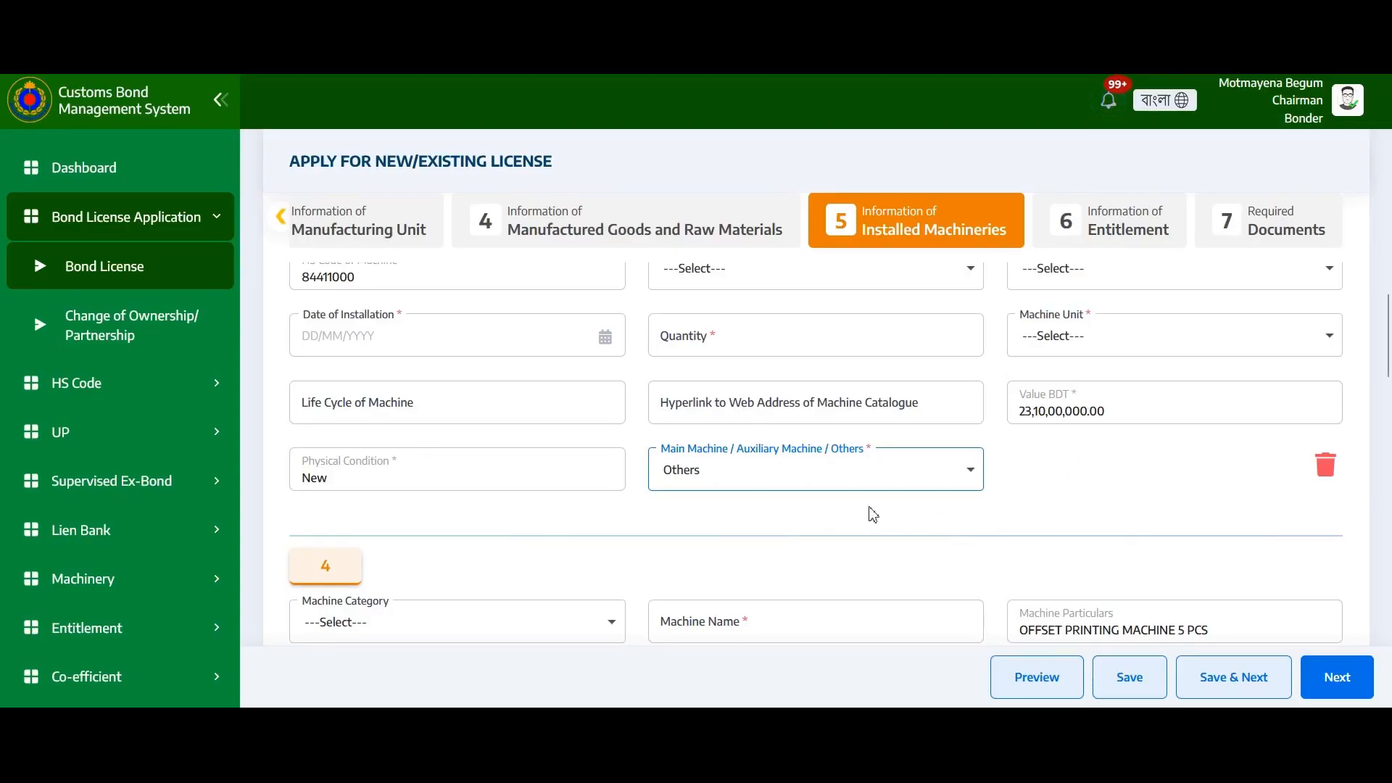
pyautogui.click(864, 481)
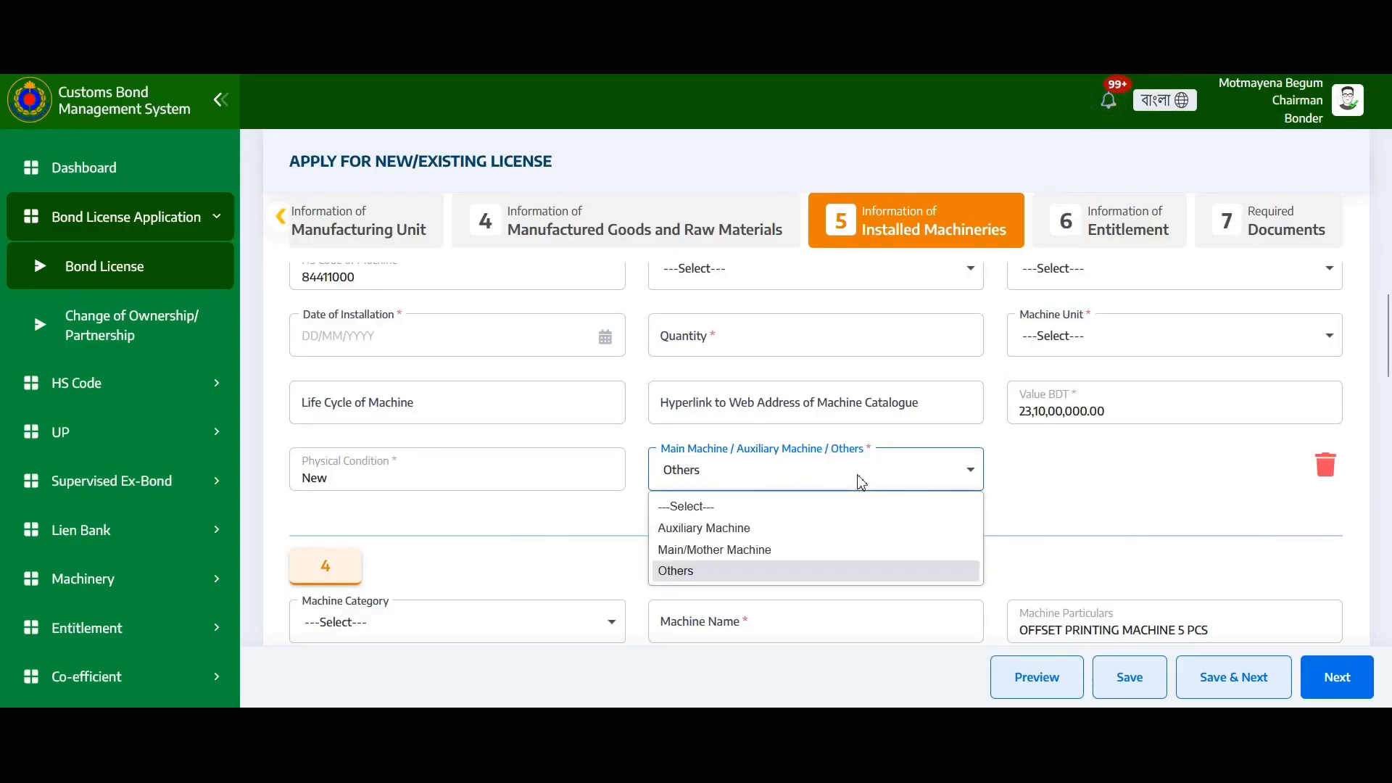
pyautogui.click(725, 554)
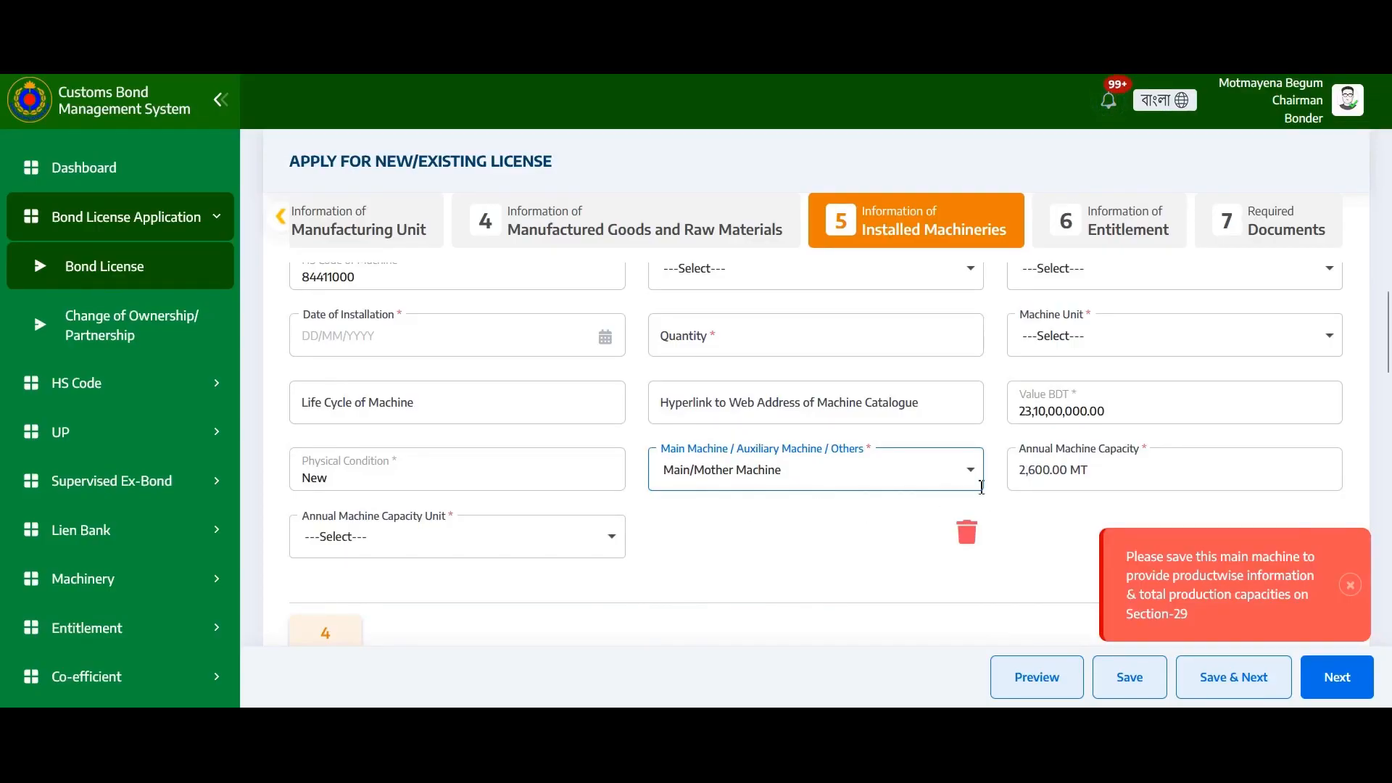
# Remove the 'MT' suffix from the 2,600.00 annual capacity and set its unit to Metric Ton (MT)
pyautogui.click(1094, 476)
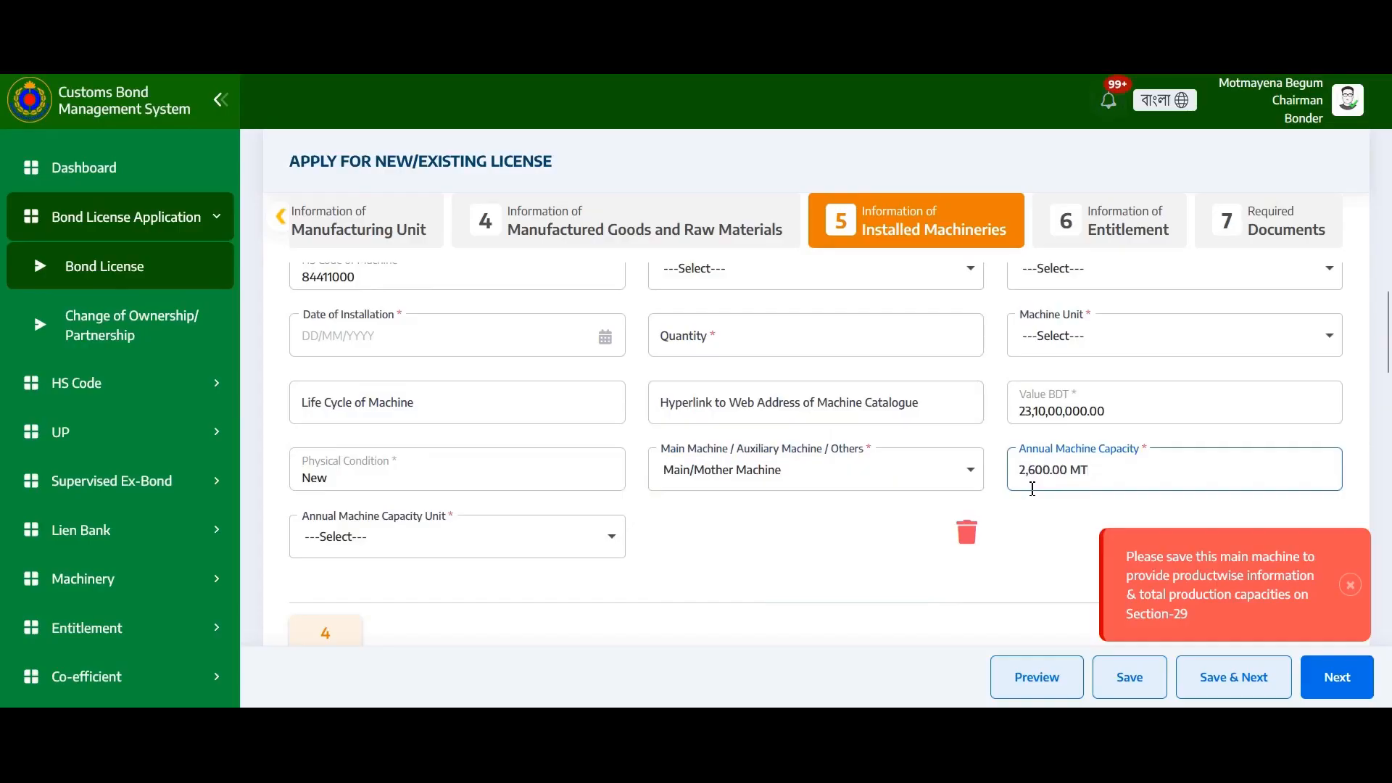
pyautogui.press('BackSpace')
pyautogui.click(381, 549)
pyautogui.click(392, 414)
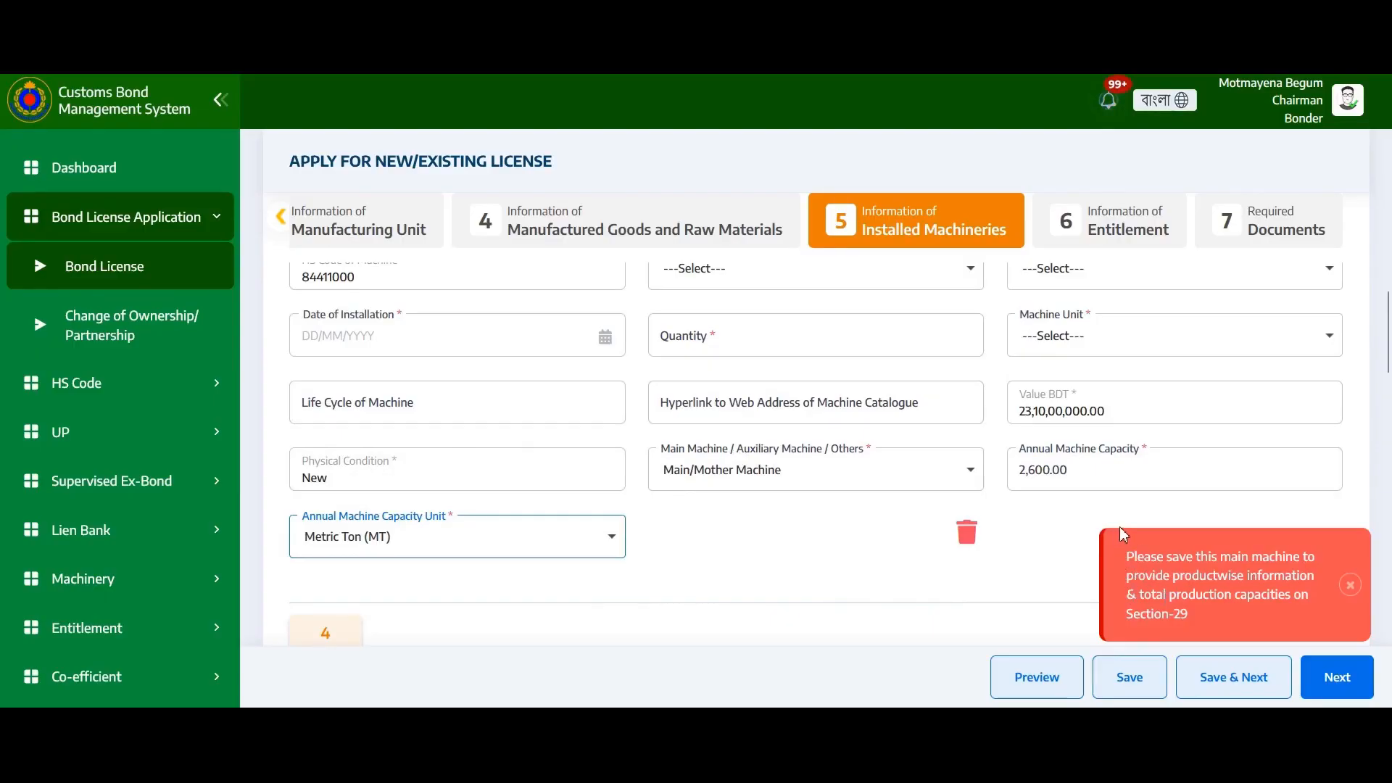
pyautogui.scroll(-10, 634, 493)
pyautogui.scroll(-10, 636, 504)
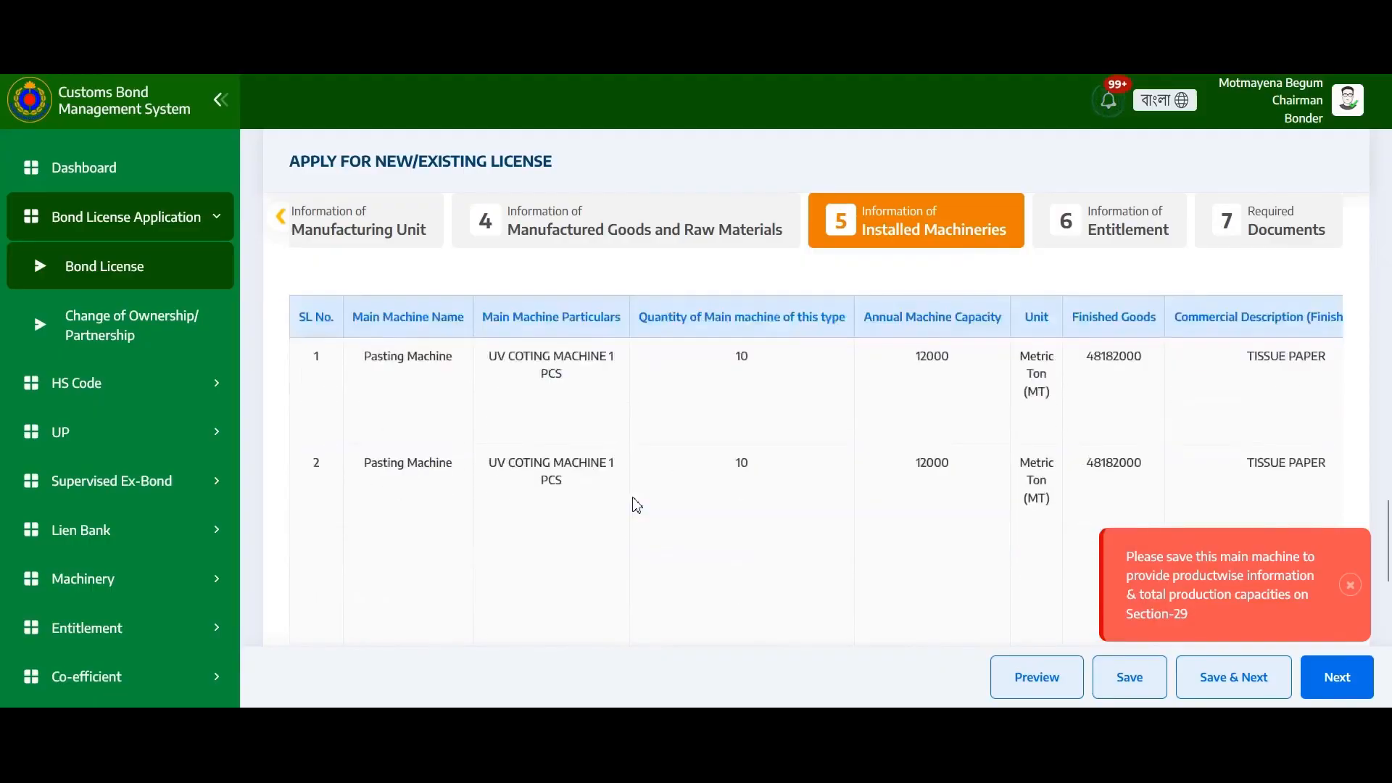
pyautogui.scroll(3, 636, 504)
pyautogui.scroll(-3, 636, 504)
pyautogui.scroll(3, 636, 504)
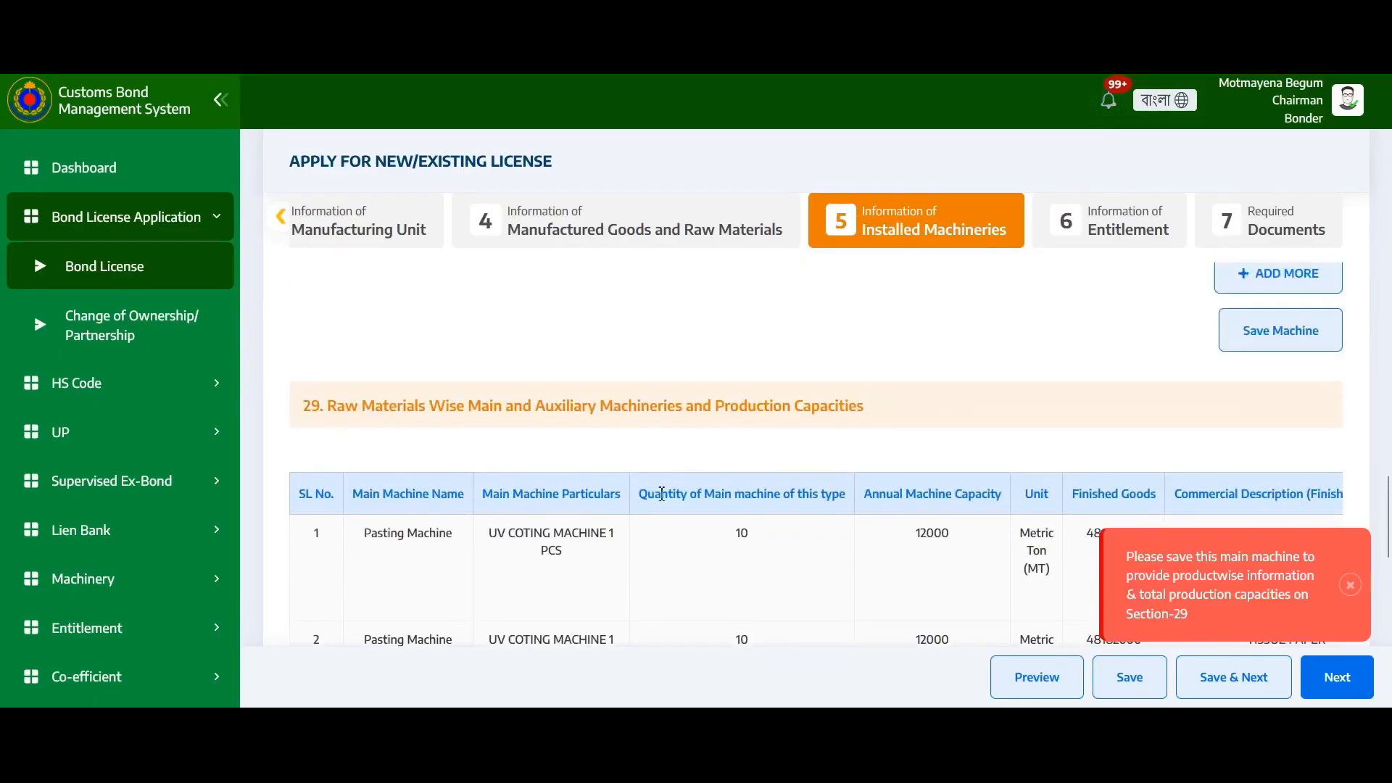
pyautogui.scroll(-3, 721, 486)
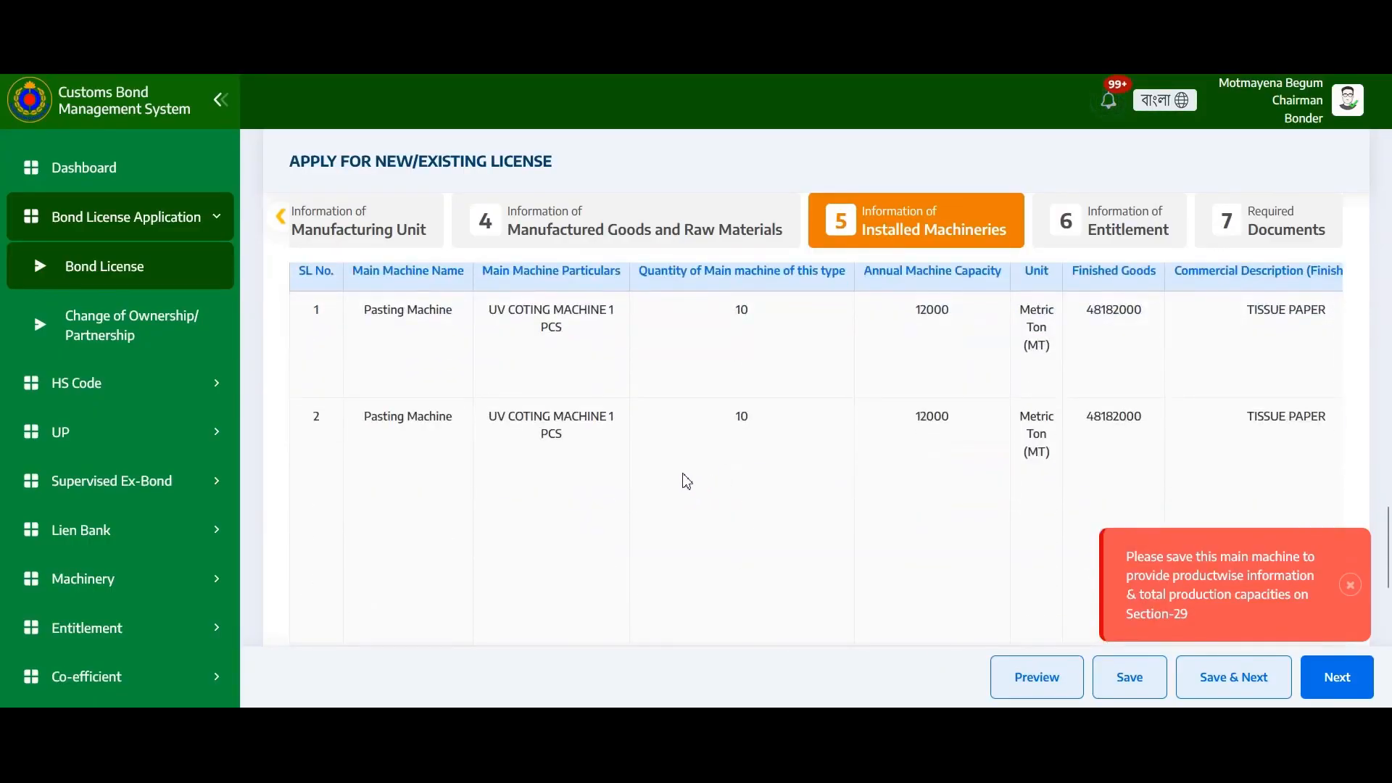
pyautogui.scroll(-8, 798, 442)
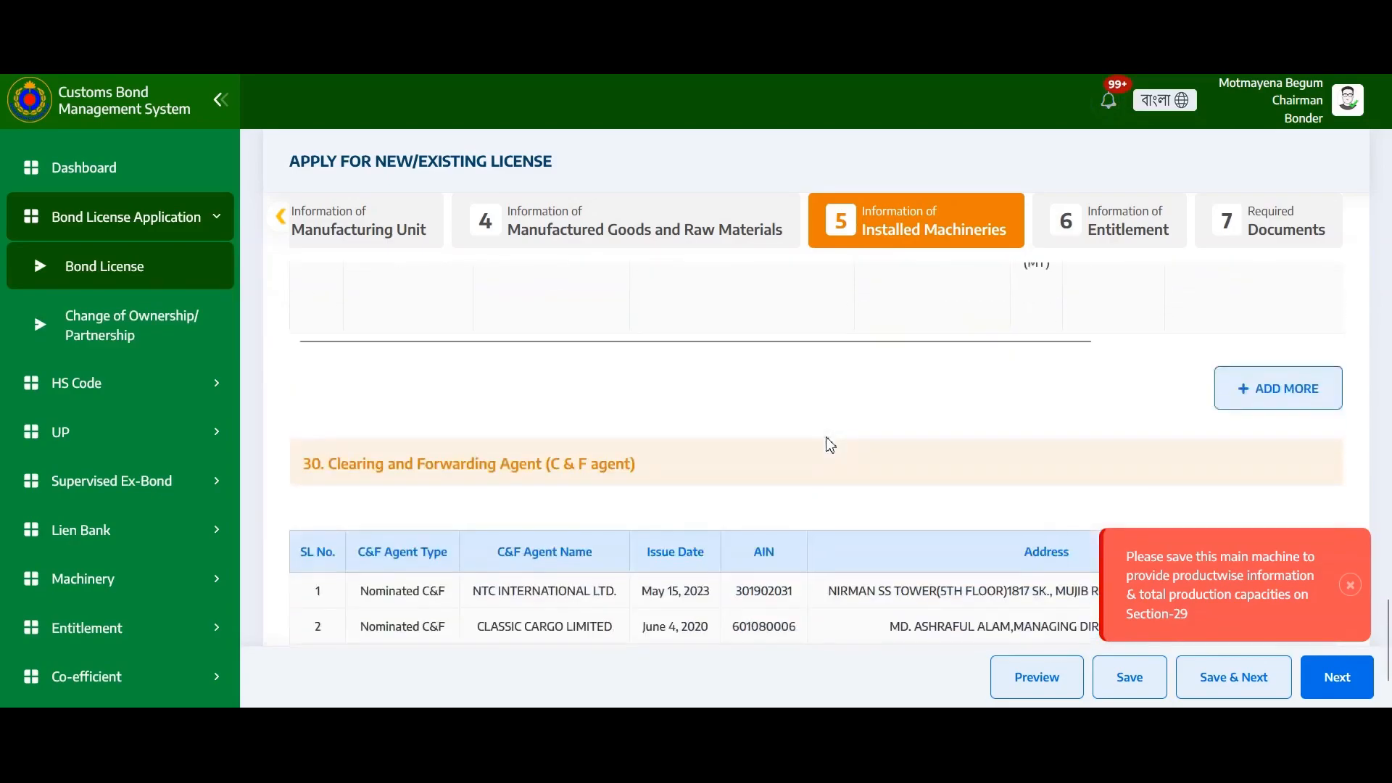
pyautogui.scroll(-2, 831, 444)
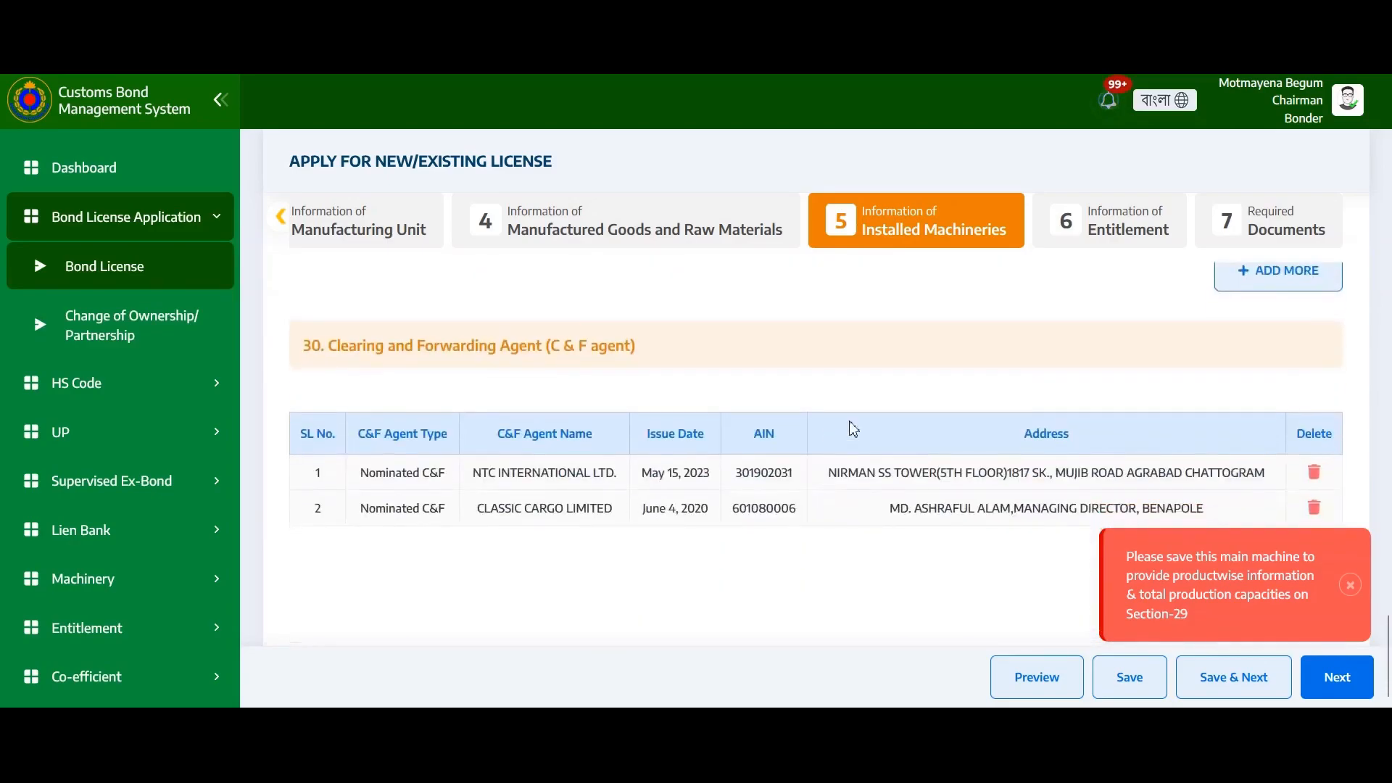
# Start a main machine row: finished goods 48182000 (TISSUE PAPER), raw materials 48191000, Polyester 2, Fabrics 3
pyautogui.click(1241, 279)
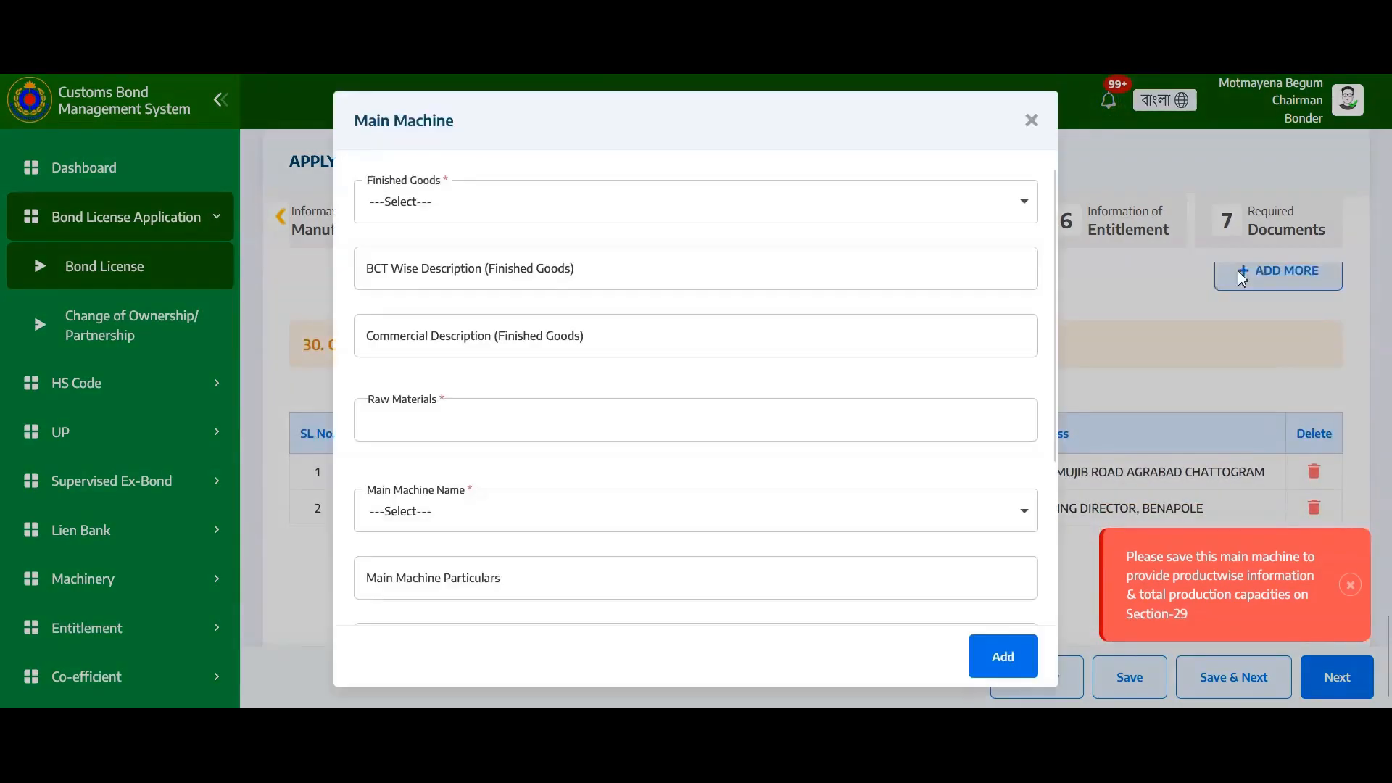
pyautogui.click(503, 199)
pyautogui.click(475, 260)
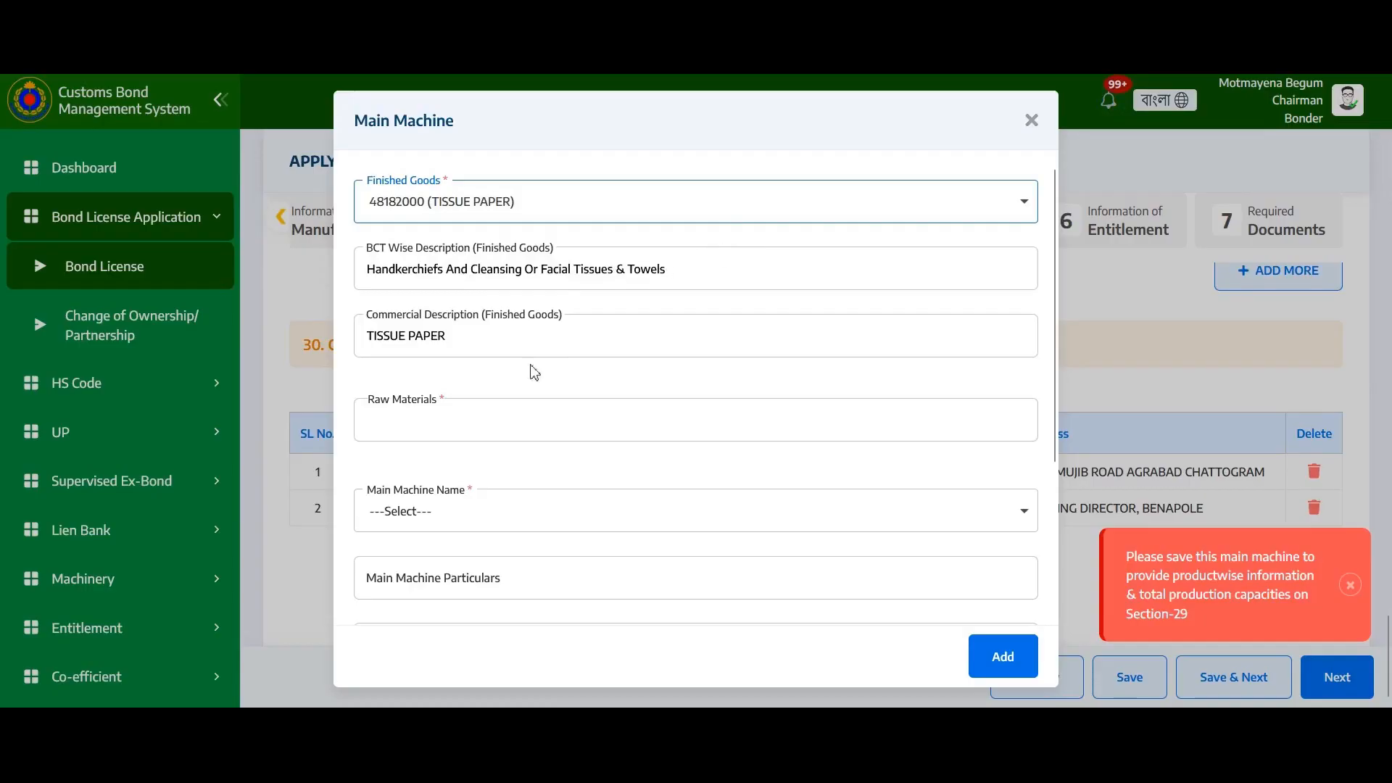
pyautogui.click(472, 419)
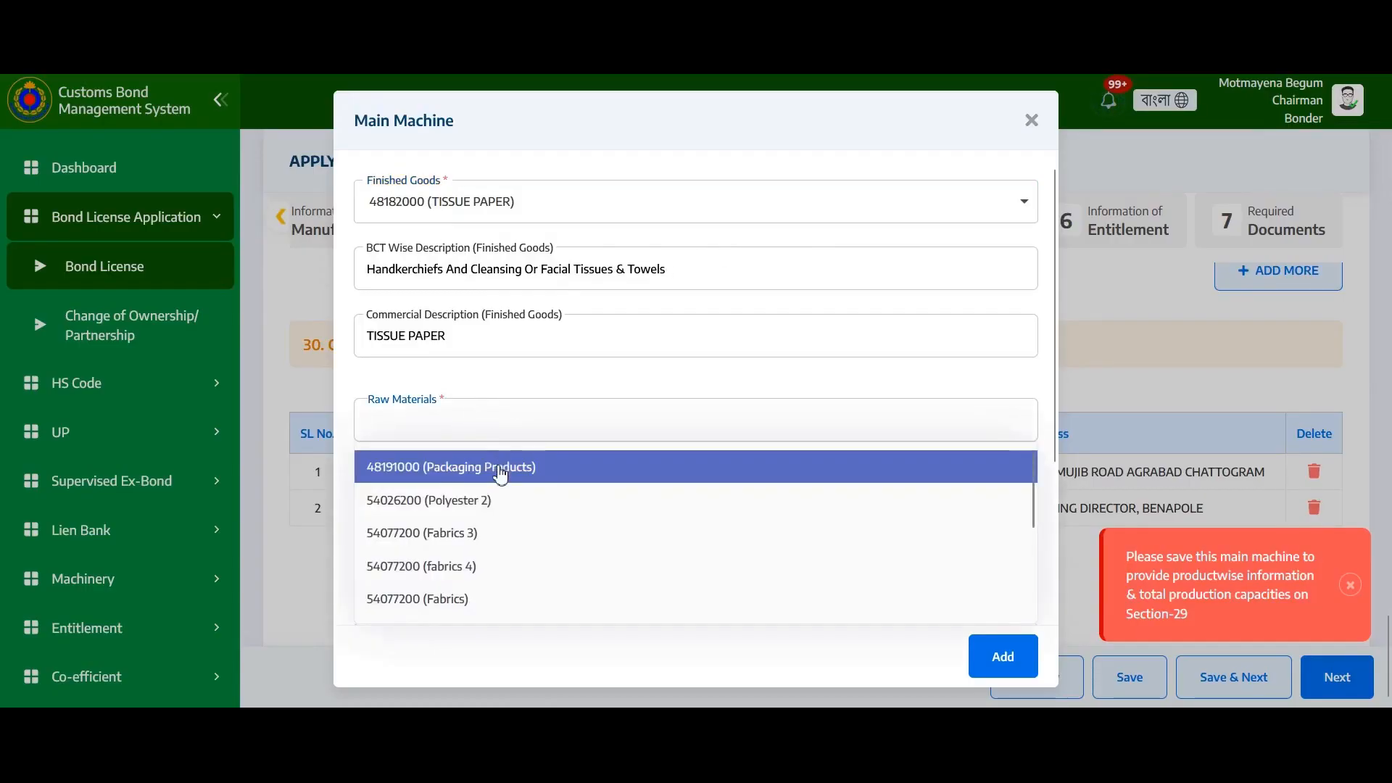
pyautogui.click(498, 476)
pyautogui.click(475, 503)
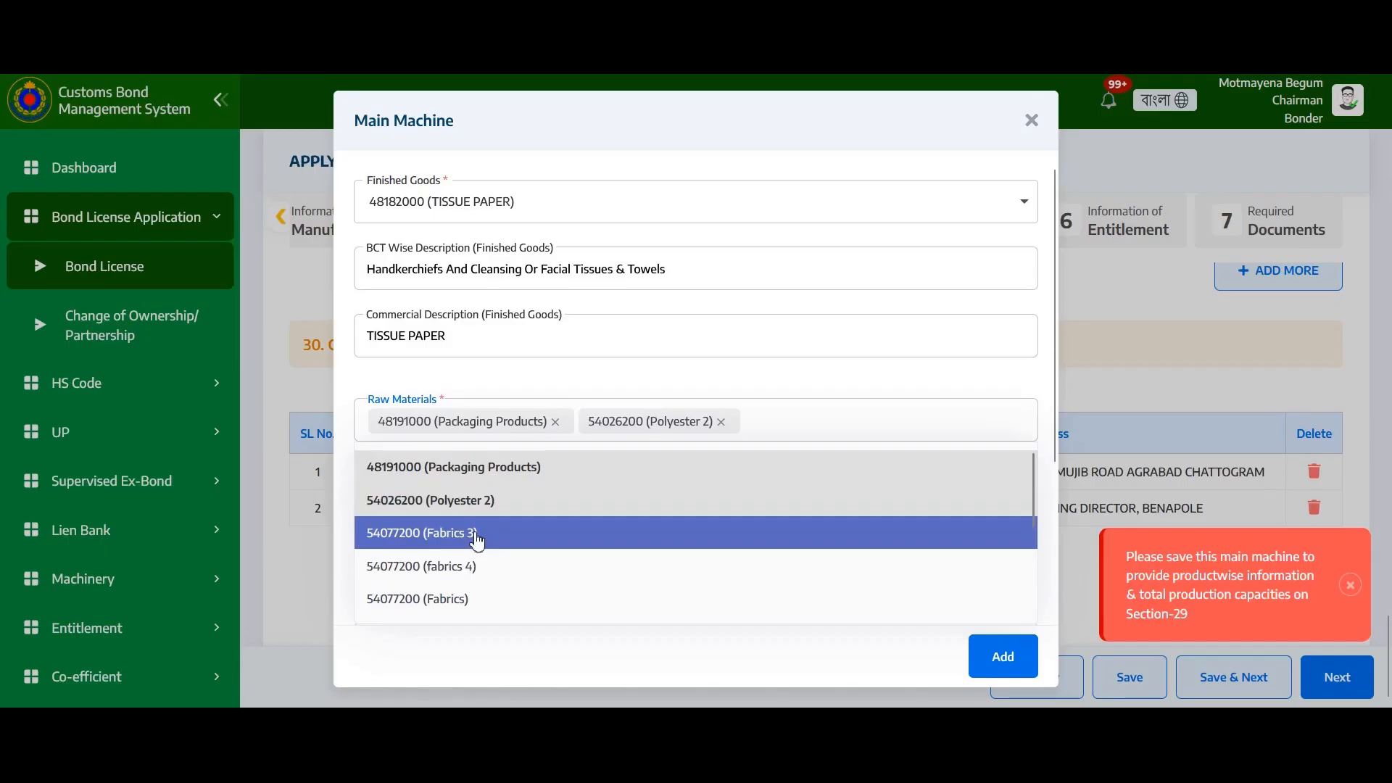
pyautogui.click(475, 535)
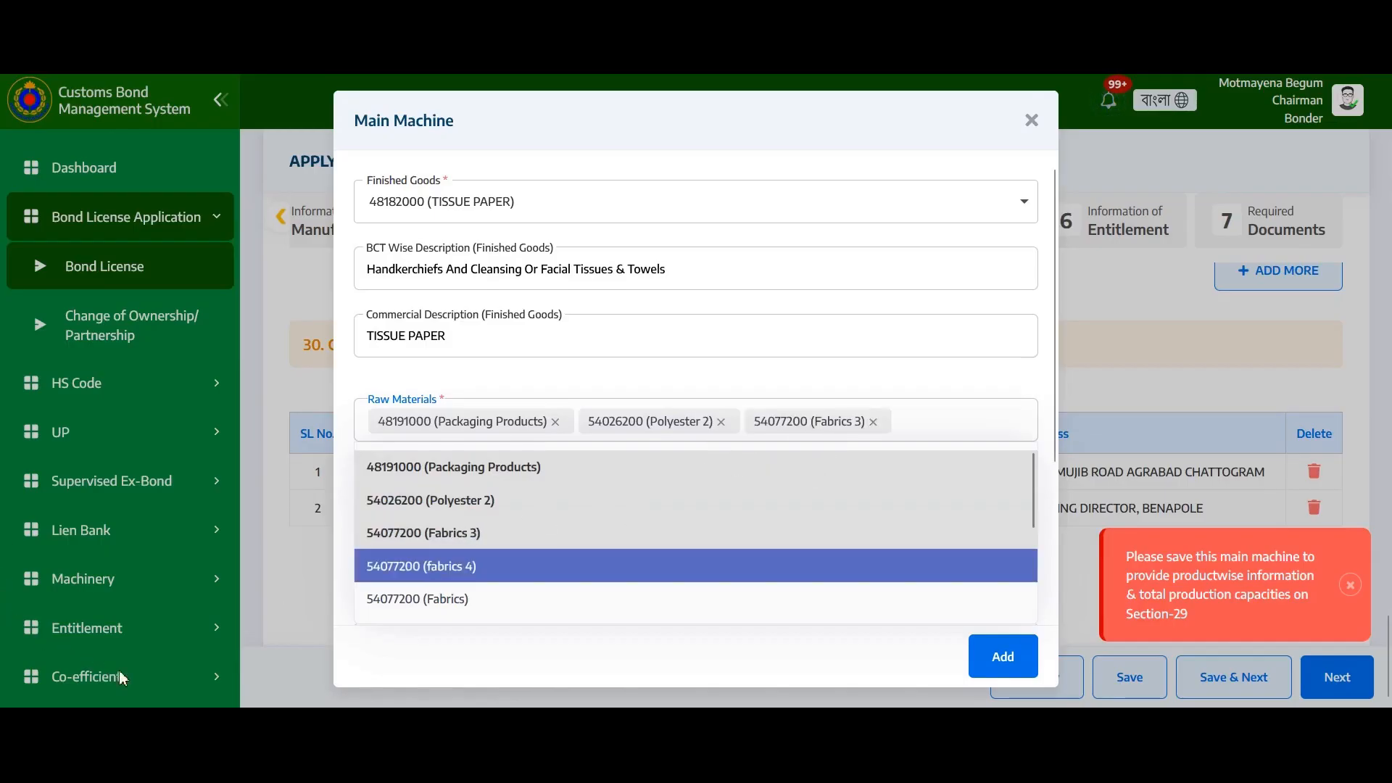
pyautogui.click(946, 417)
# Choose Pasting Machine (43930000) as the main machine and add it to the machinery table
pyautogui.scroll(-3, 914, 430)
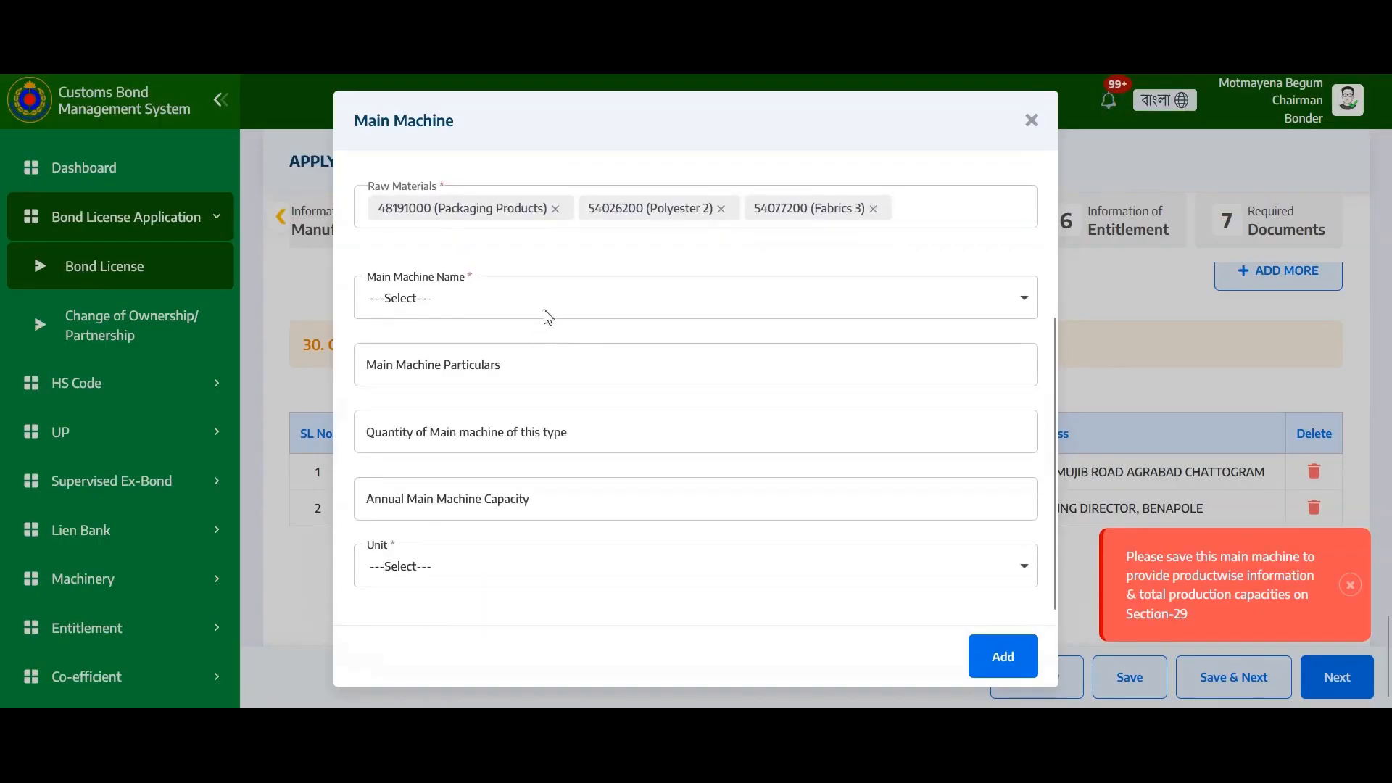
pyautogui.click(562, 301)
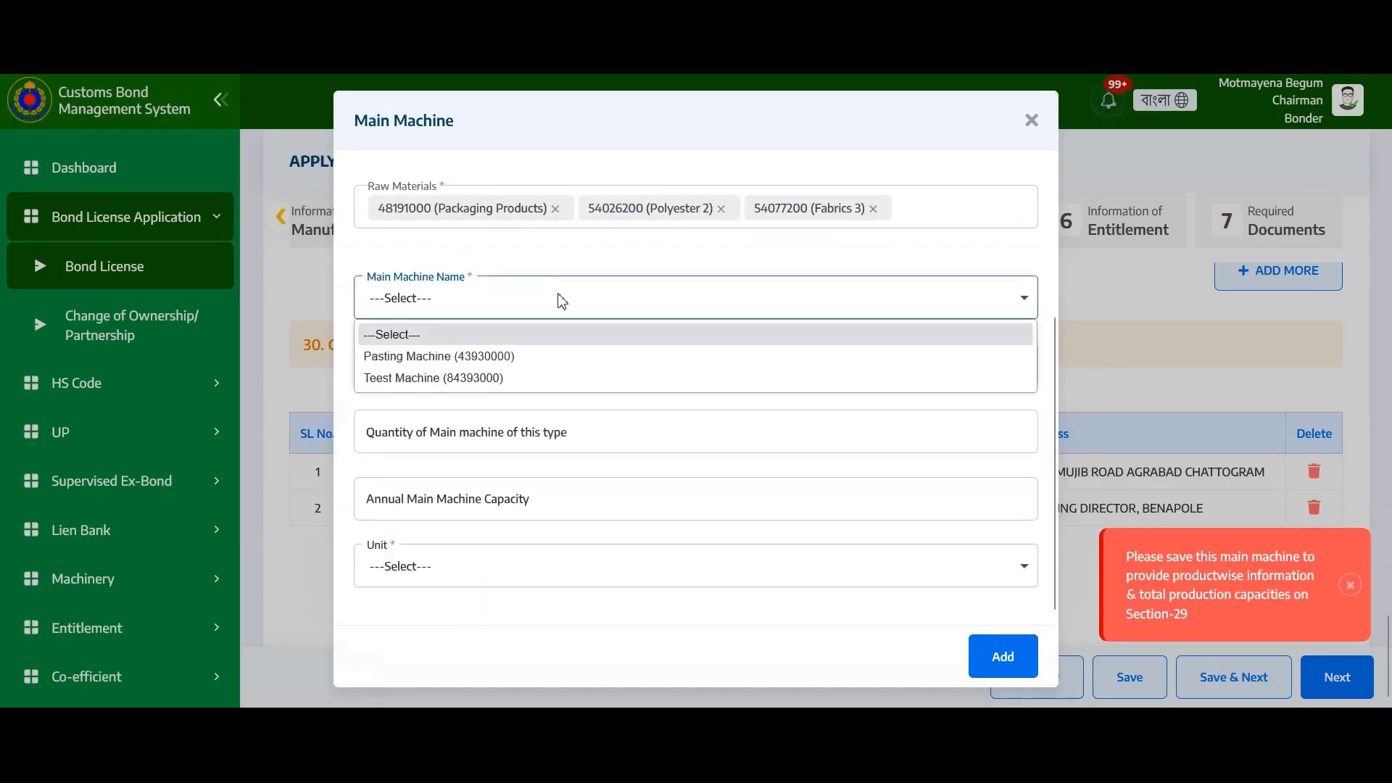
pyautogui.click(527, 357)
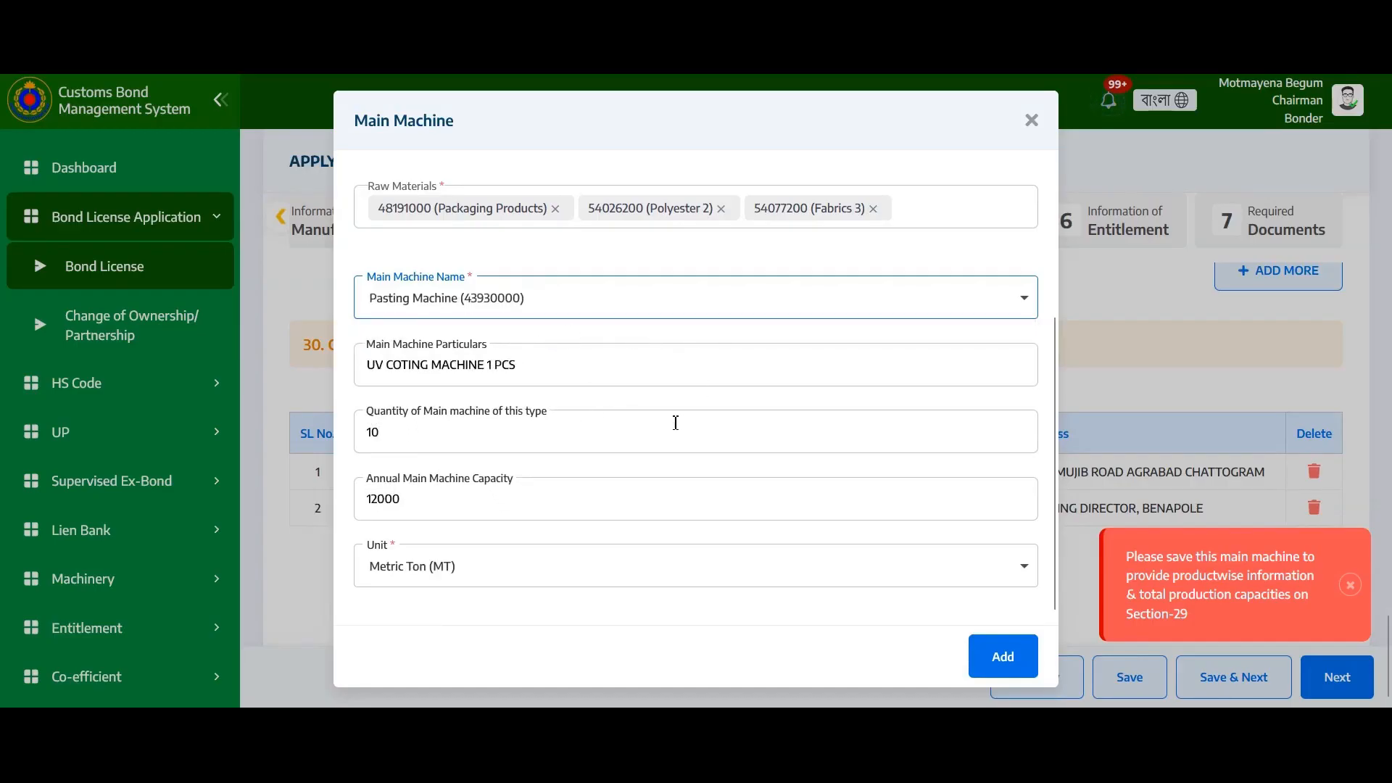
pyautogui.scroll(-1, 621, 420)
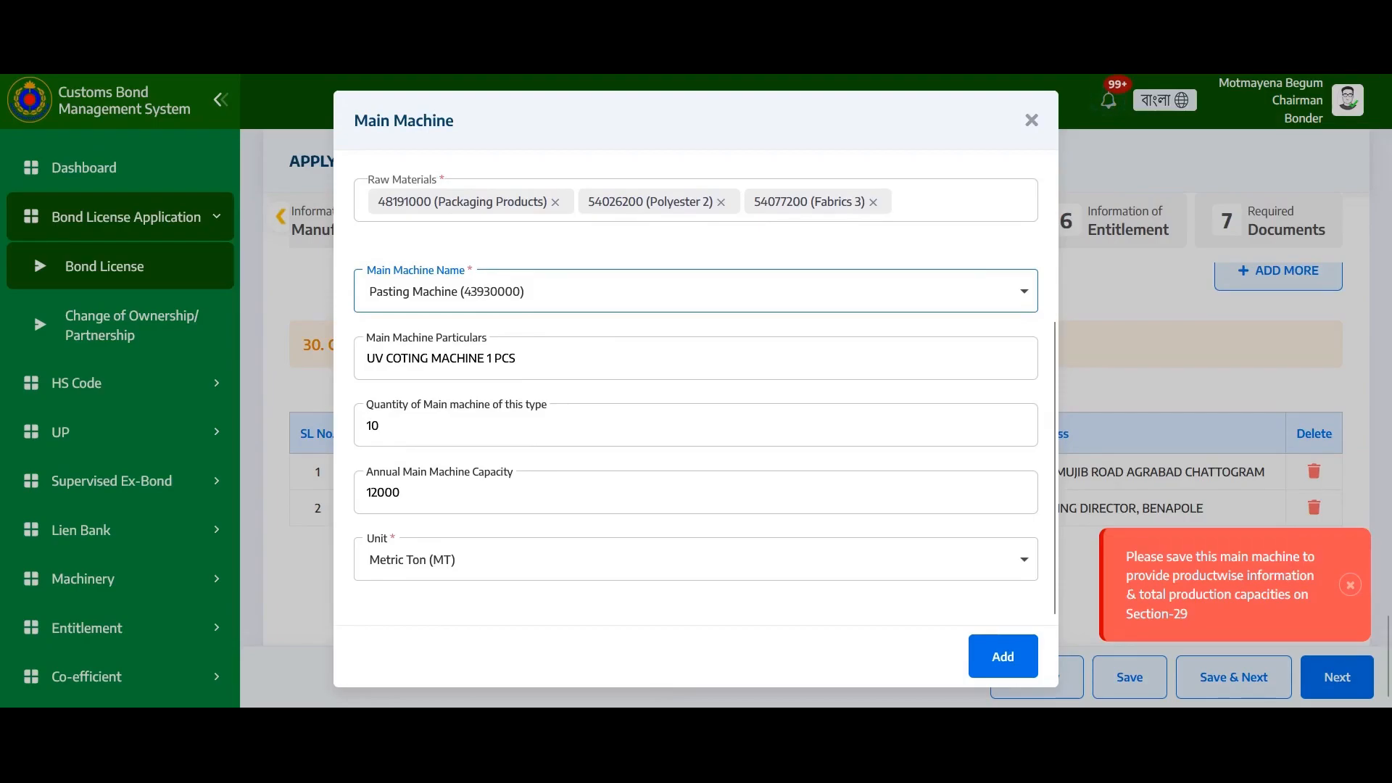
pyautogui.click(1034, 672)
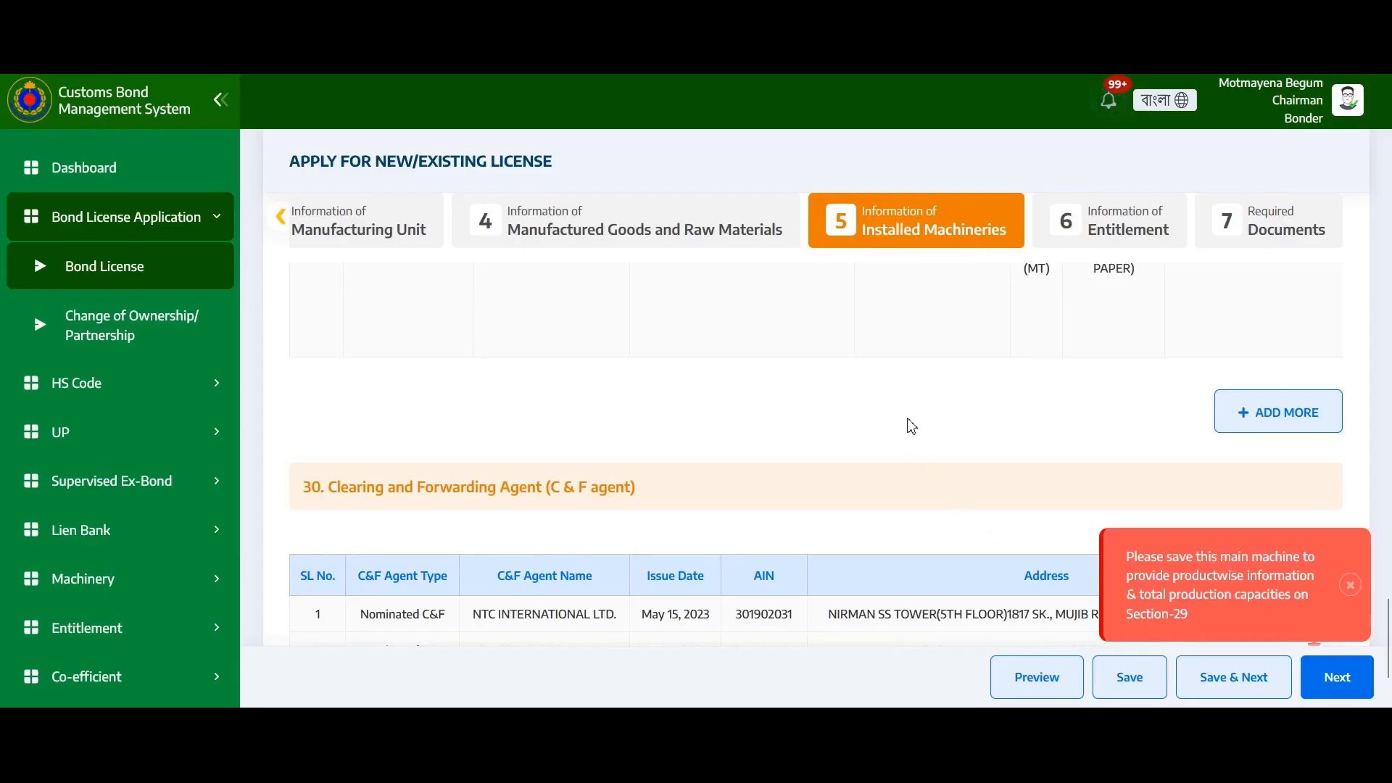
pyautogui.scroll(3, 907, 421)
pyautogui.scroll(3, 815, 428)
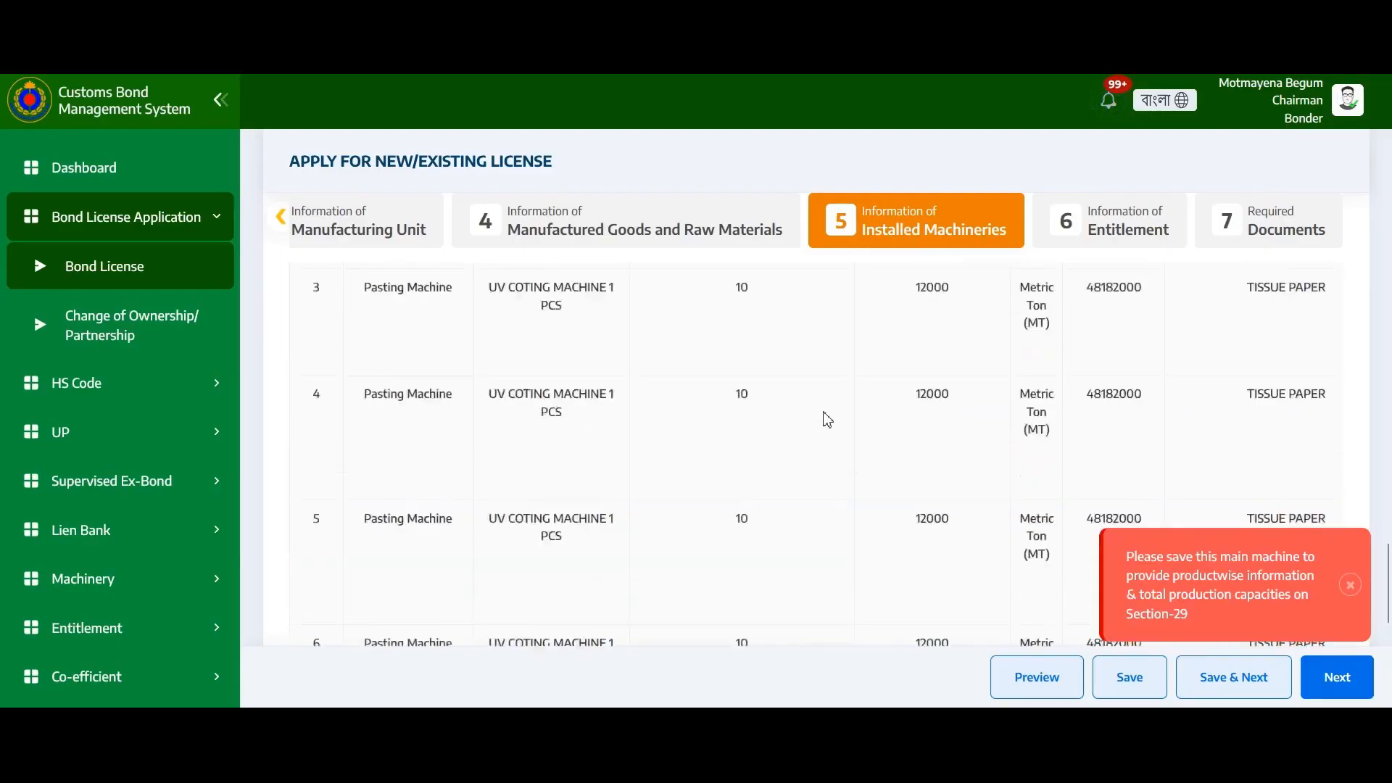
pyautogui.scroll(3, 823, 412)
pyautogui.scroll(3, 862, 406)
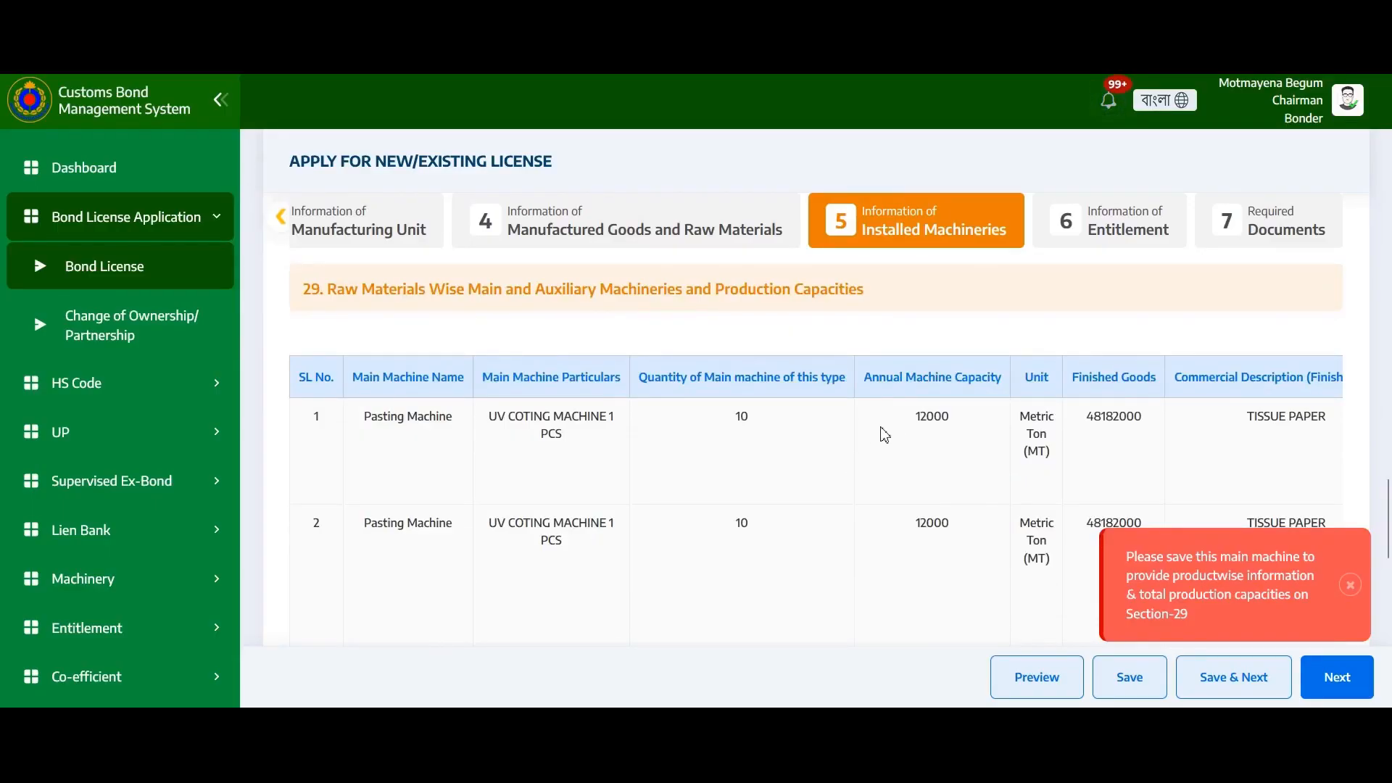
# Mark machine 3 as an Auxiliary Machine linked to Pasting Machine (43930000)
pyautogui.scroll(8, 885, 435)
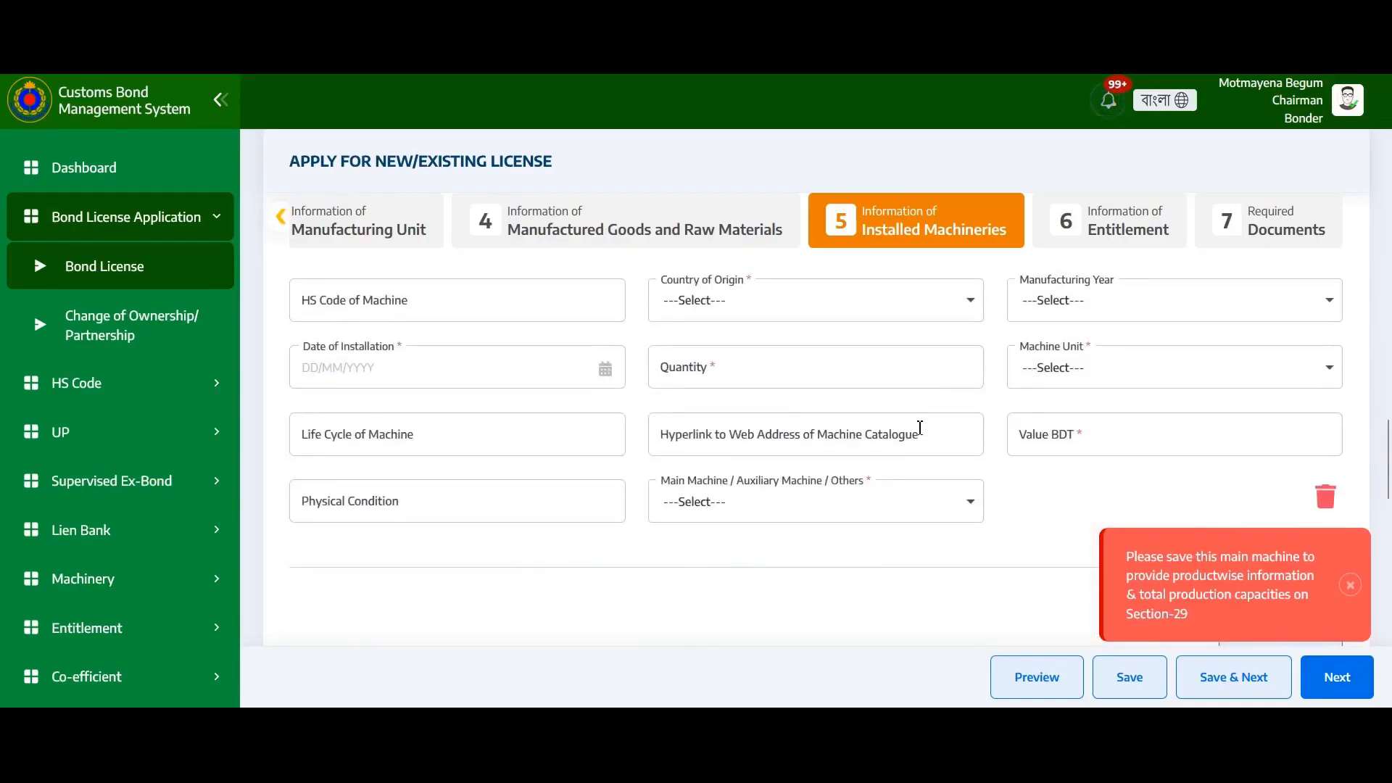
pyautogui.scroll(3, 921, 433)
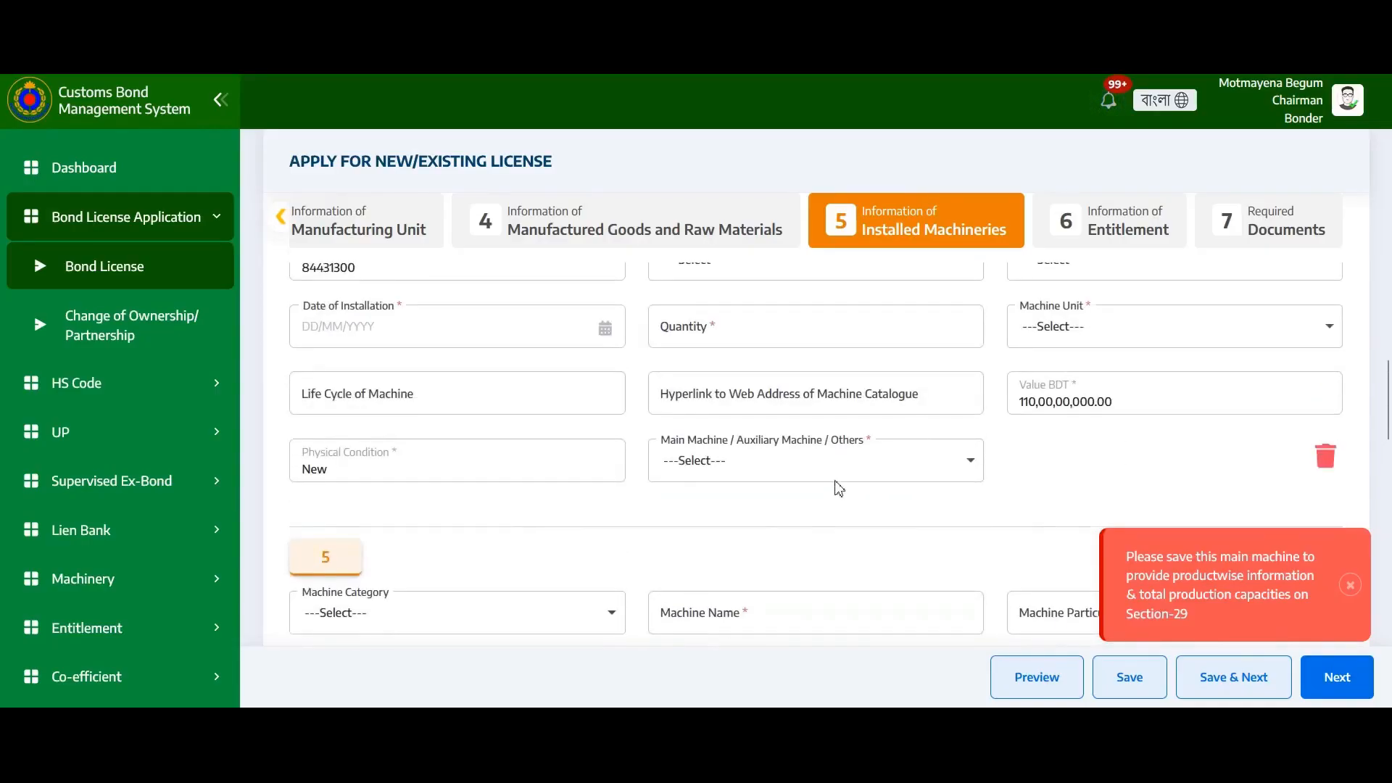
pyautogui.click(851, 465)
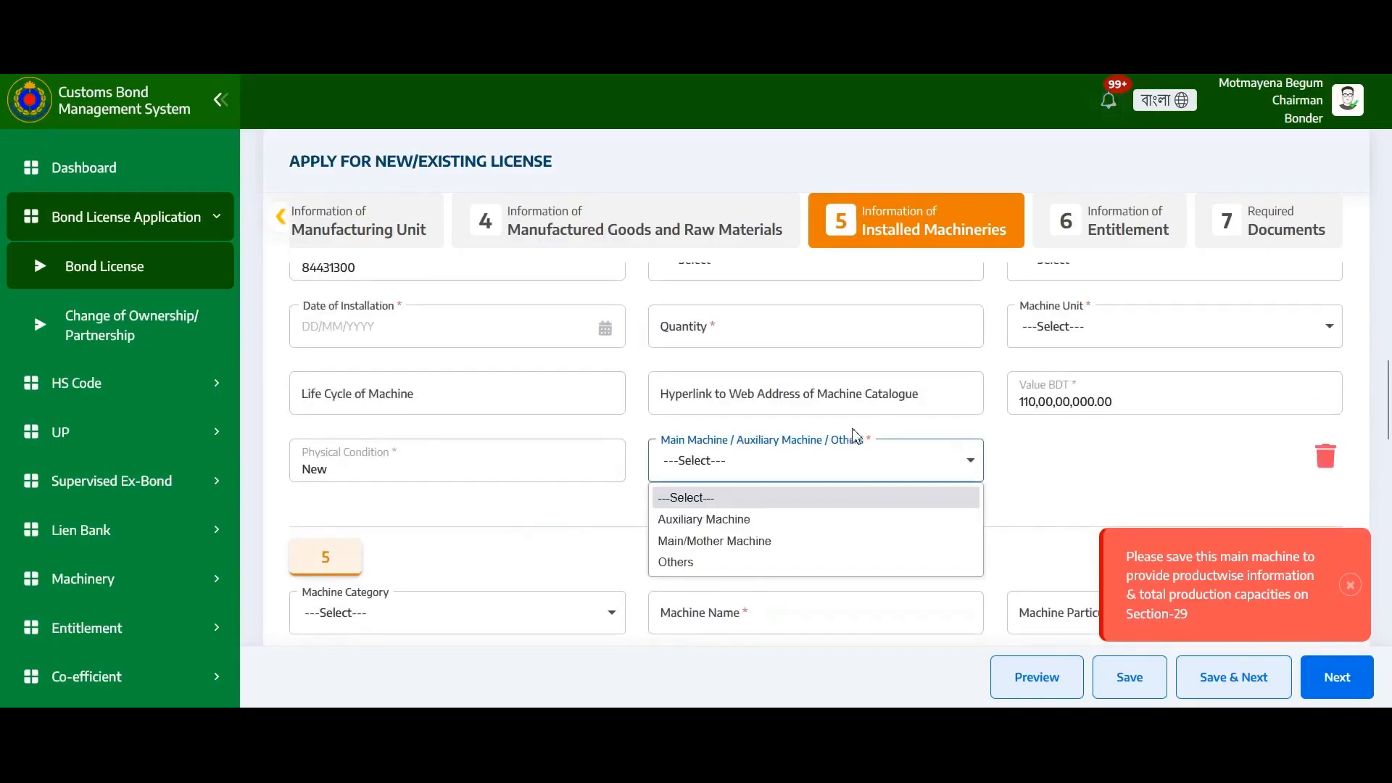
pyautogui.click(1040, 496)
pyautogui.scroll(9, 930, 442)
pyautogui.scroll(-3, 899, 421)
pyautogui.click(845, 353)
pyautogui.click(756, 411)
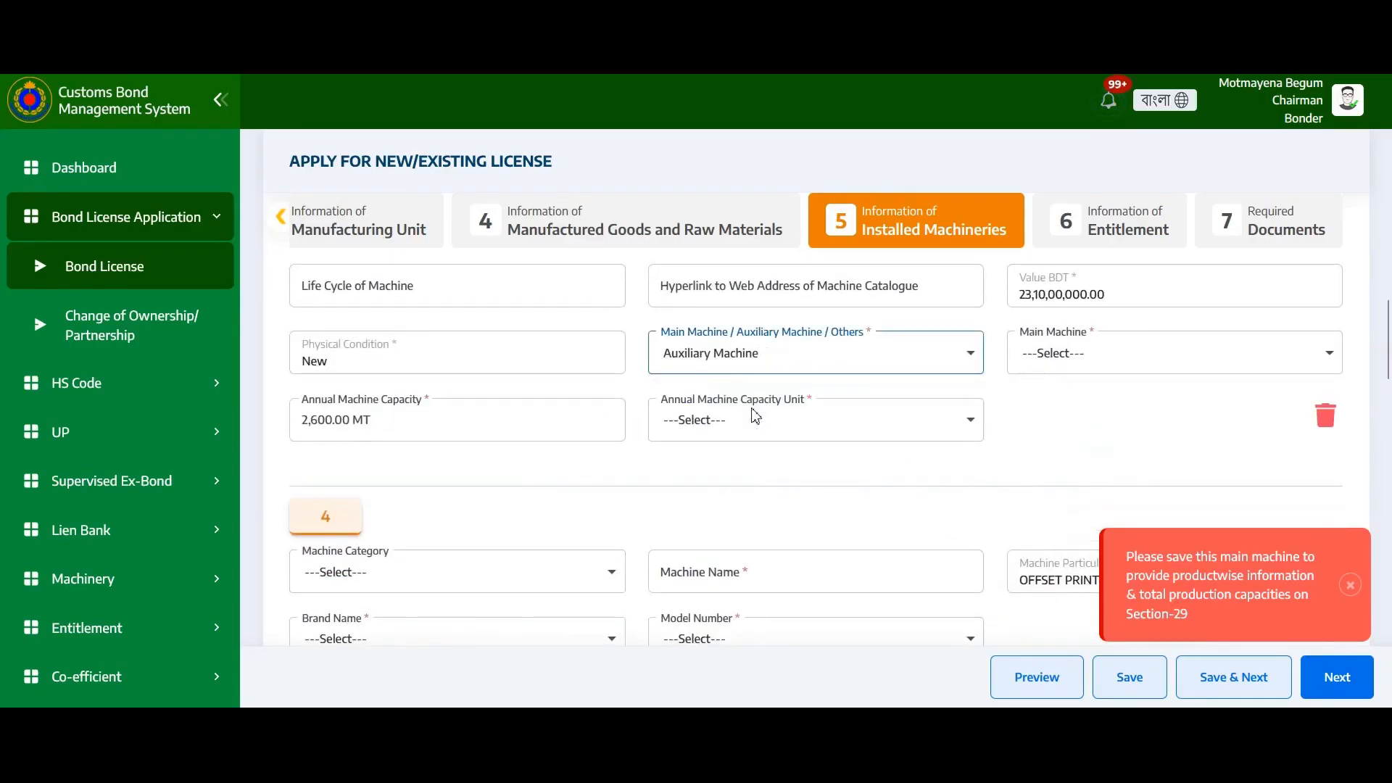
pyautogui.click(1112, 362)
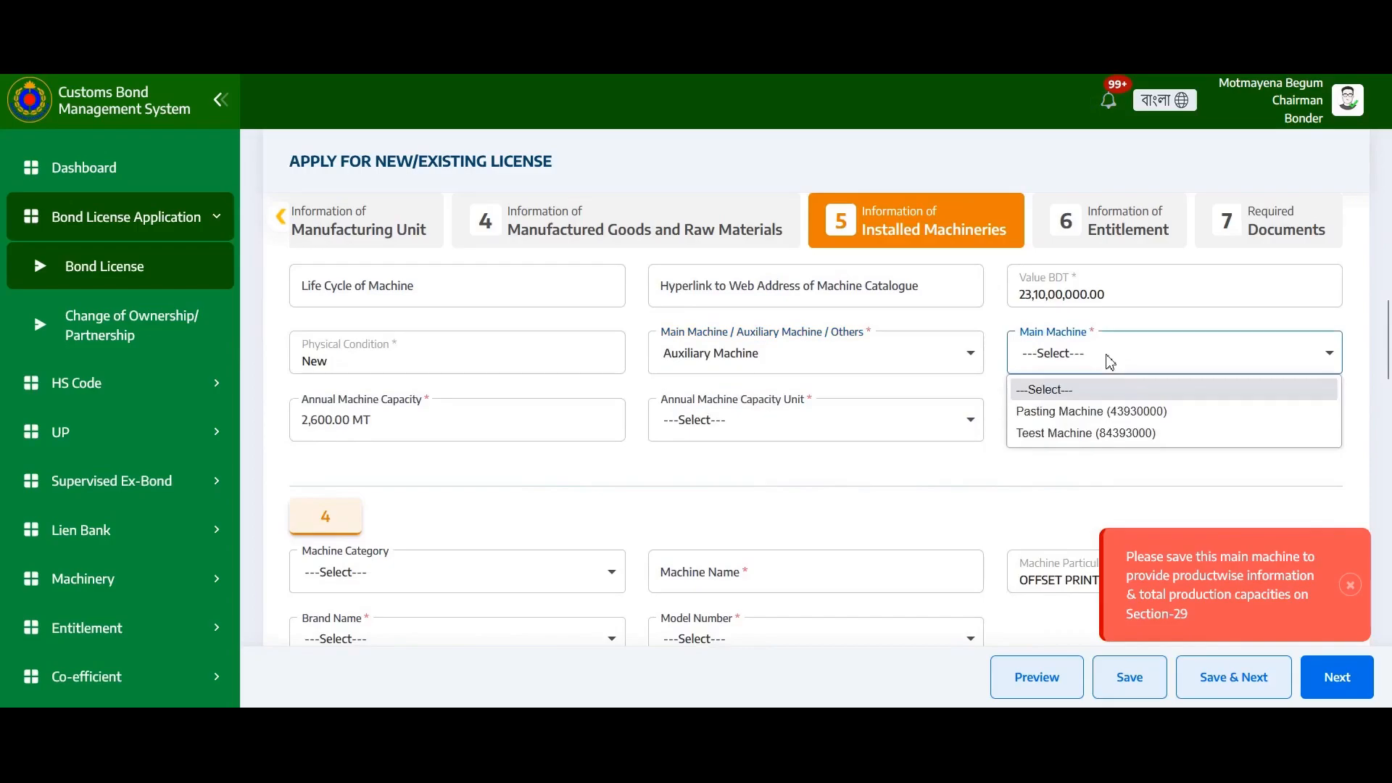
pyautogui.click(1052, 418)
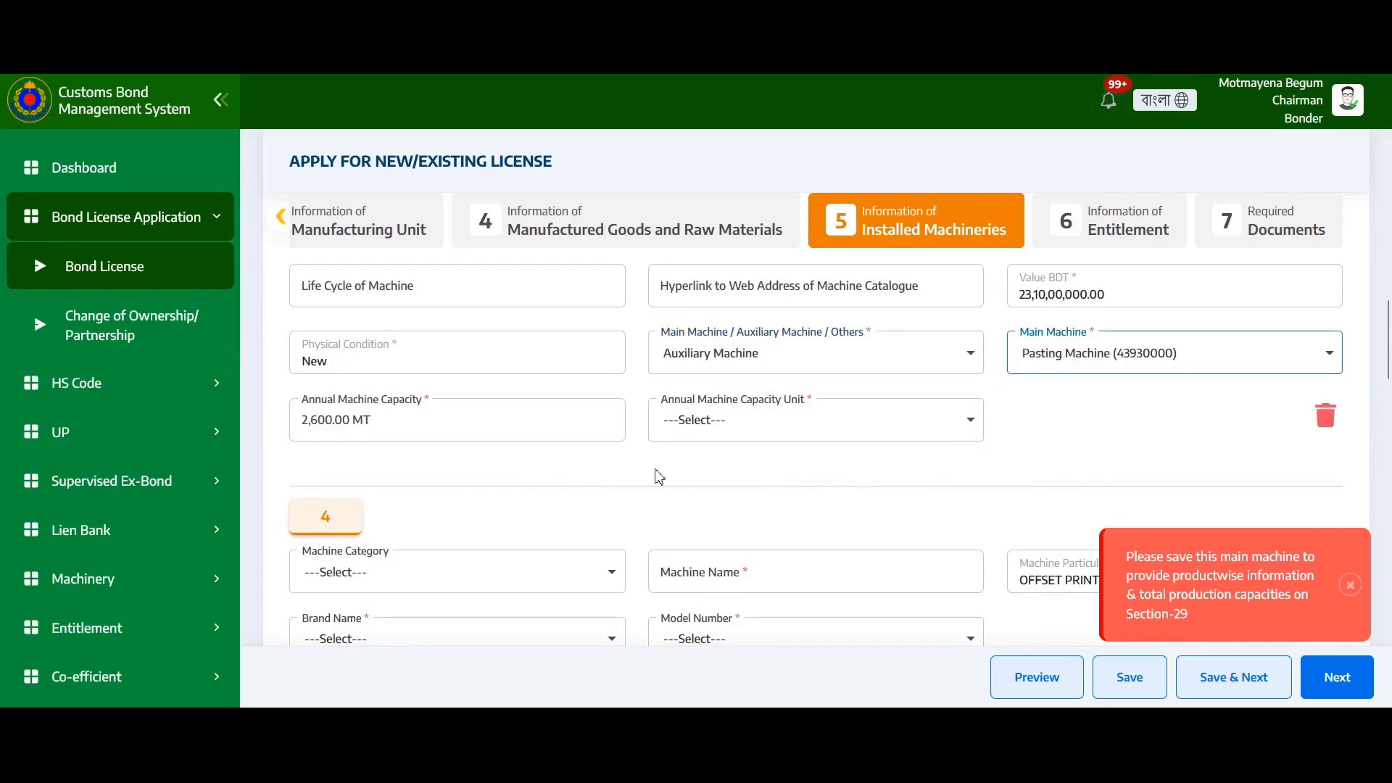
# Set the machine's annual capacity unit to Metric Ton (MT)
pyautogui.click(391, 420)
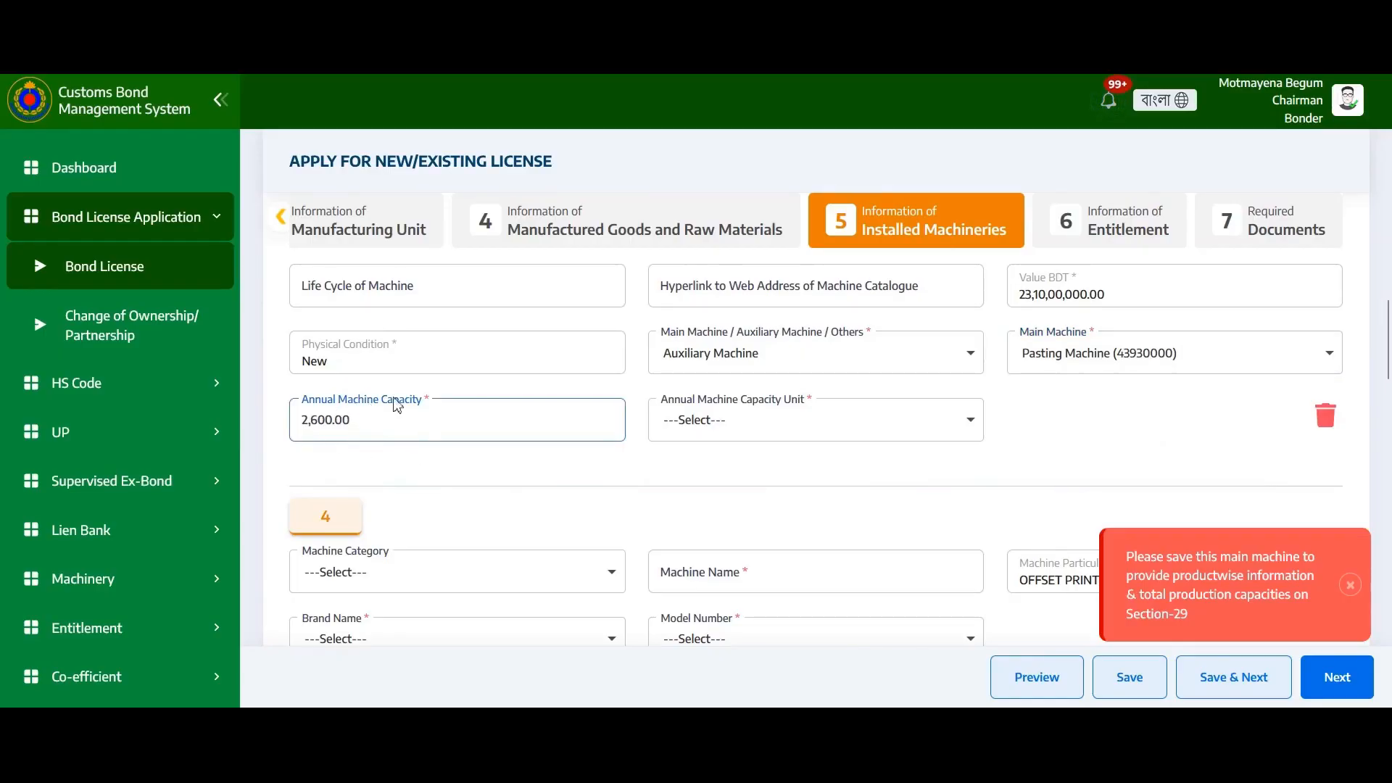
pyautogui.click(752, 425)
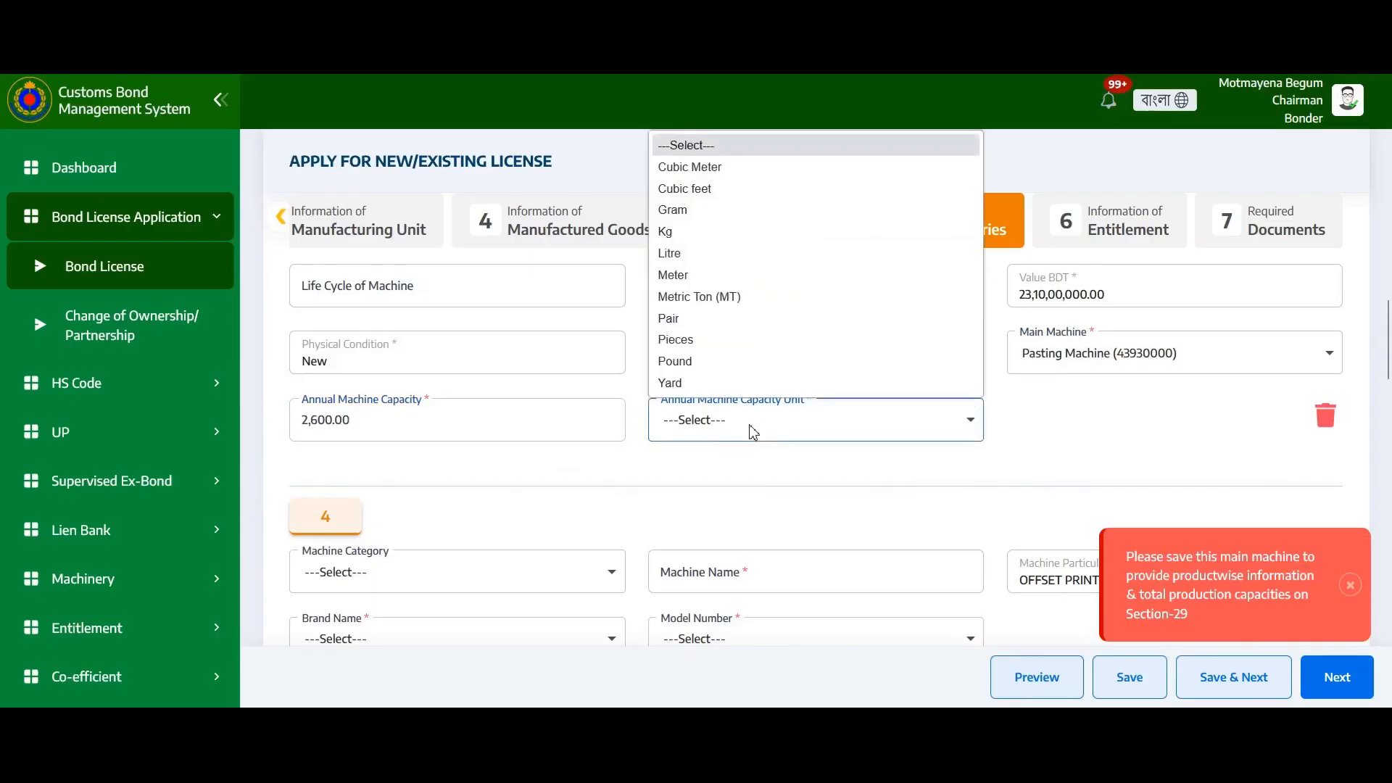
pyautogui.click(721, 298)
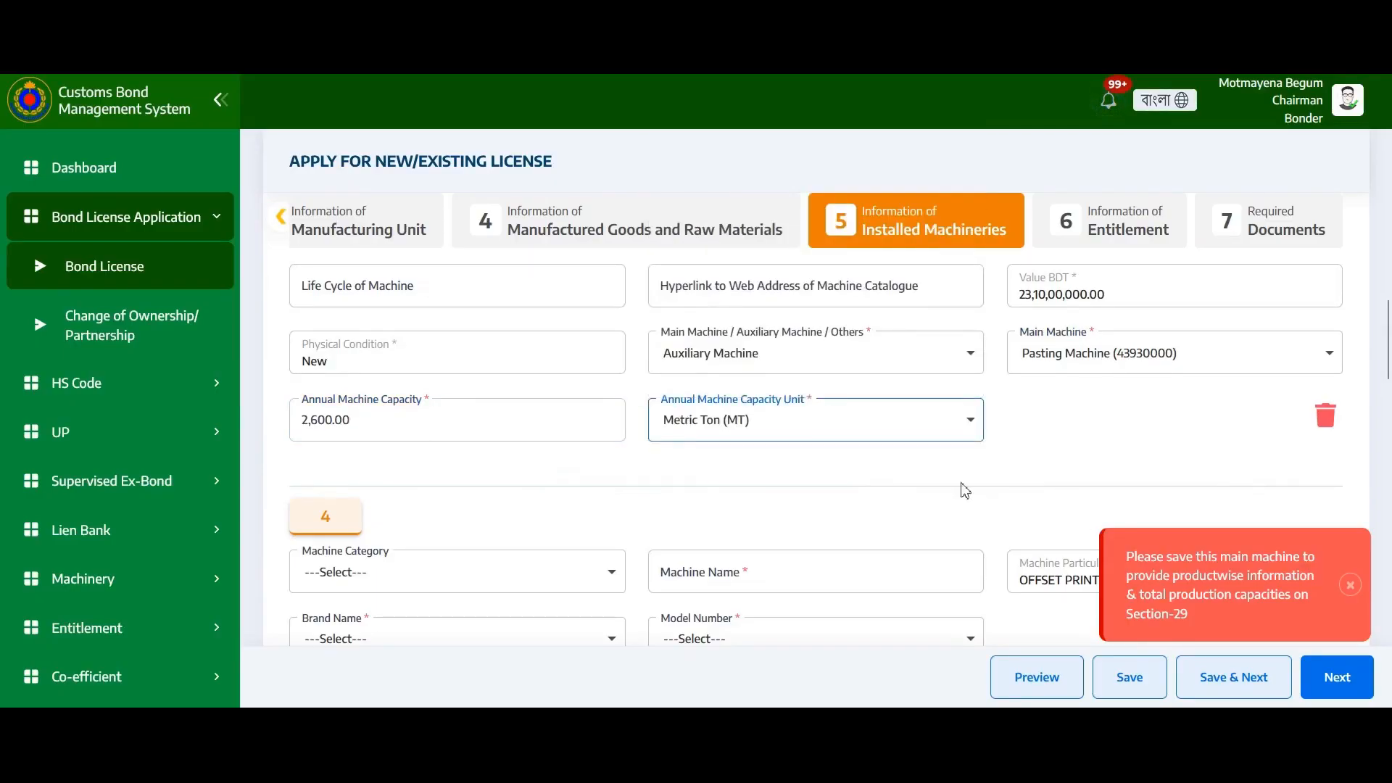
pyautogui.scroll(-10, 921, 460)
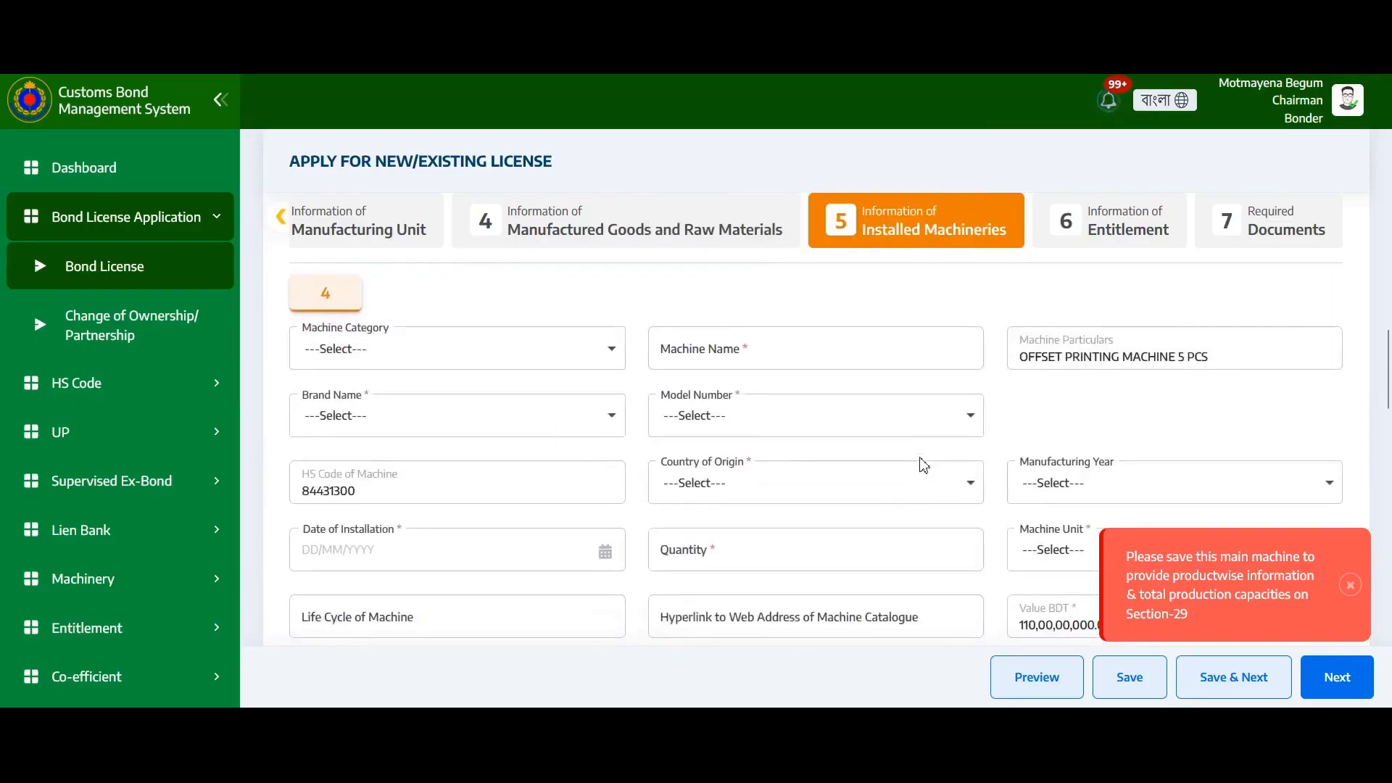
pyautogui.scroll(-2, 911, 456)
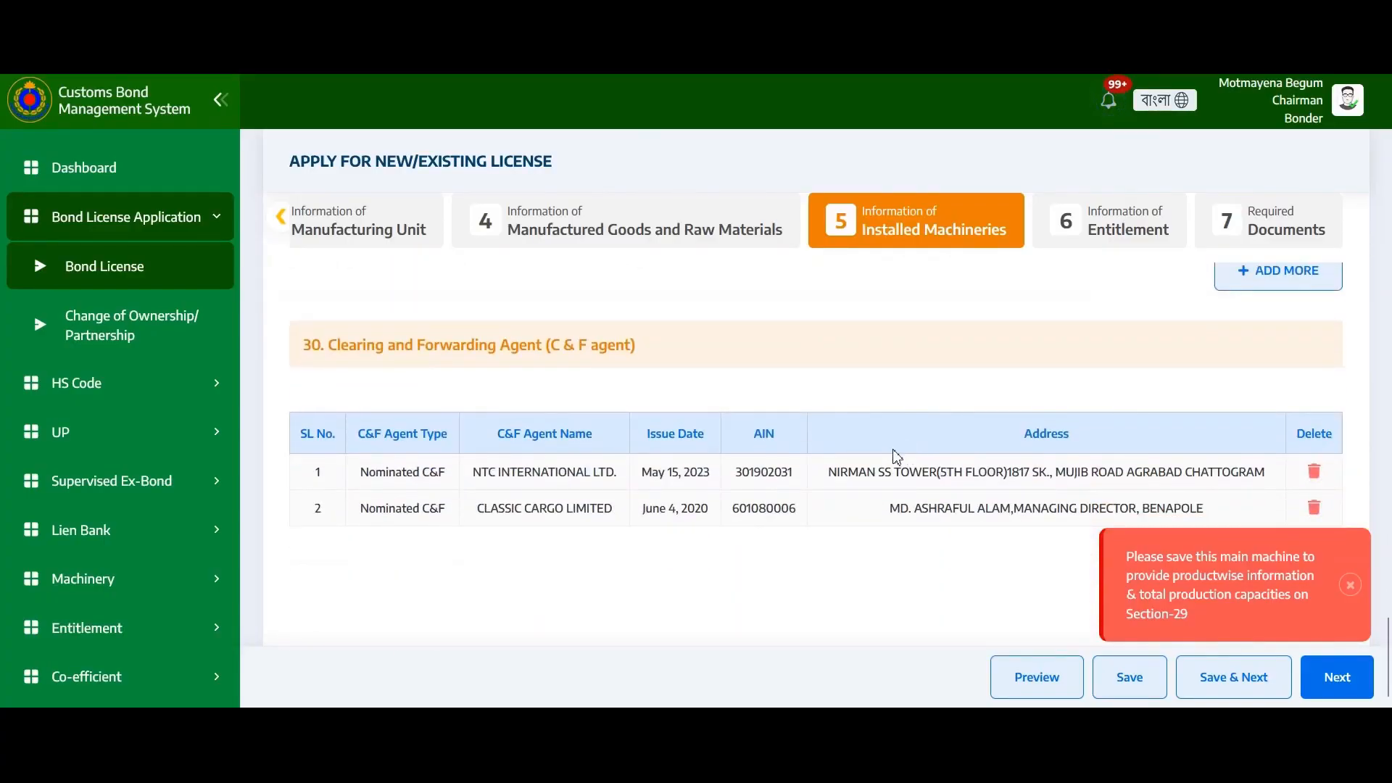
pyautogui.click(1359, 589)
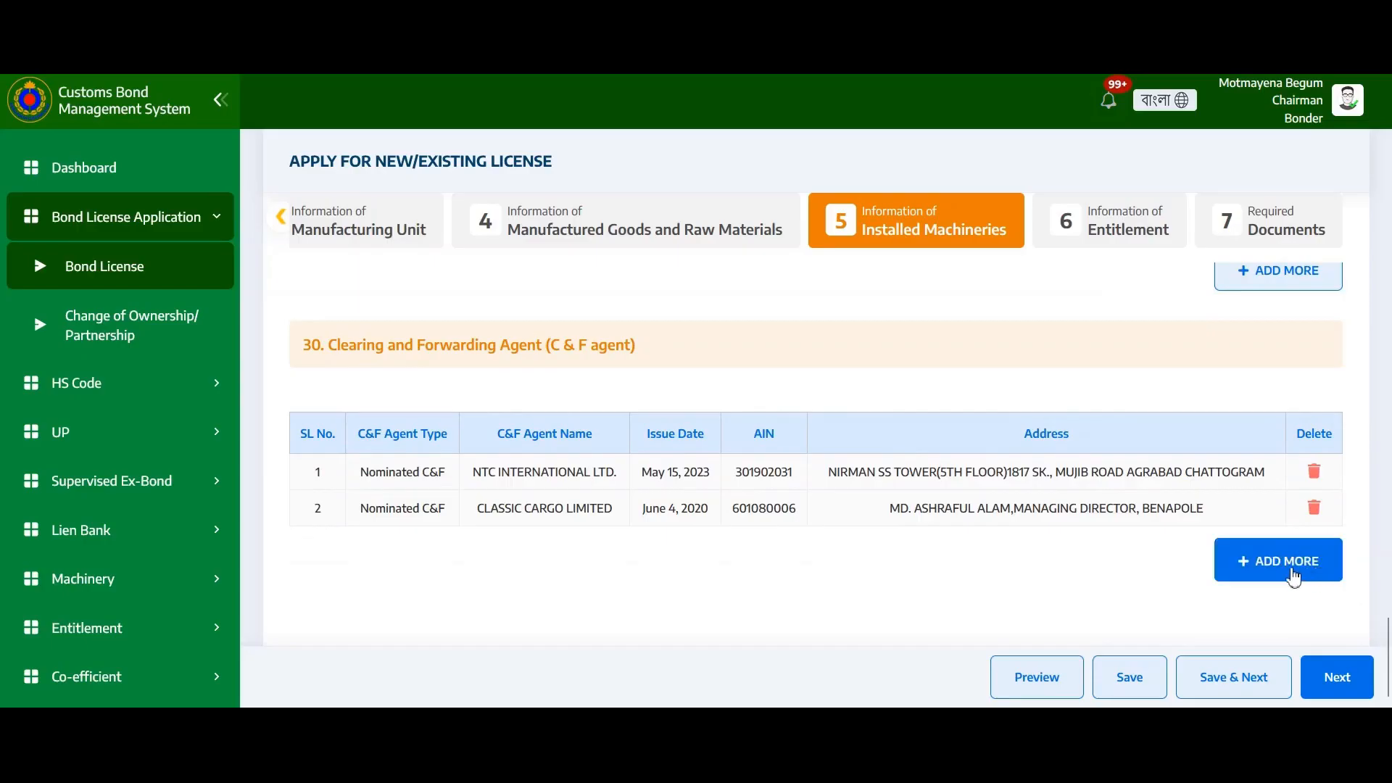
pyautogui.click(1272, 577)
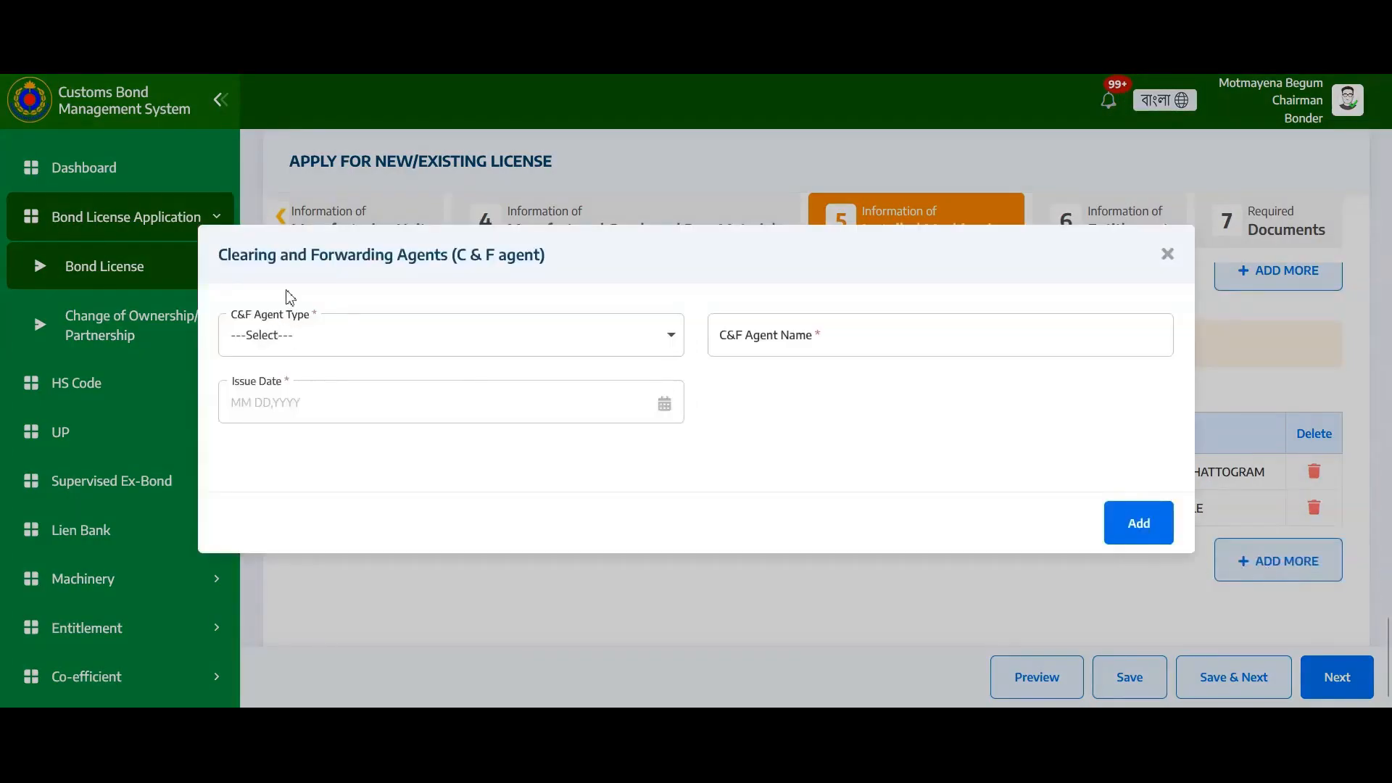
pyautogui.click(368, 345)
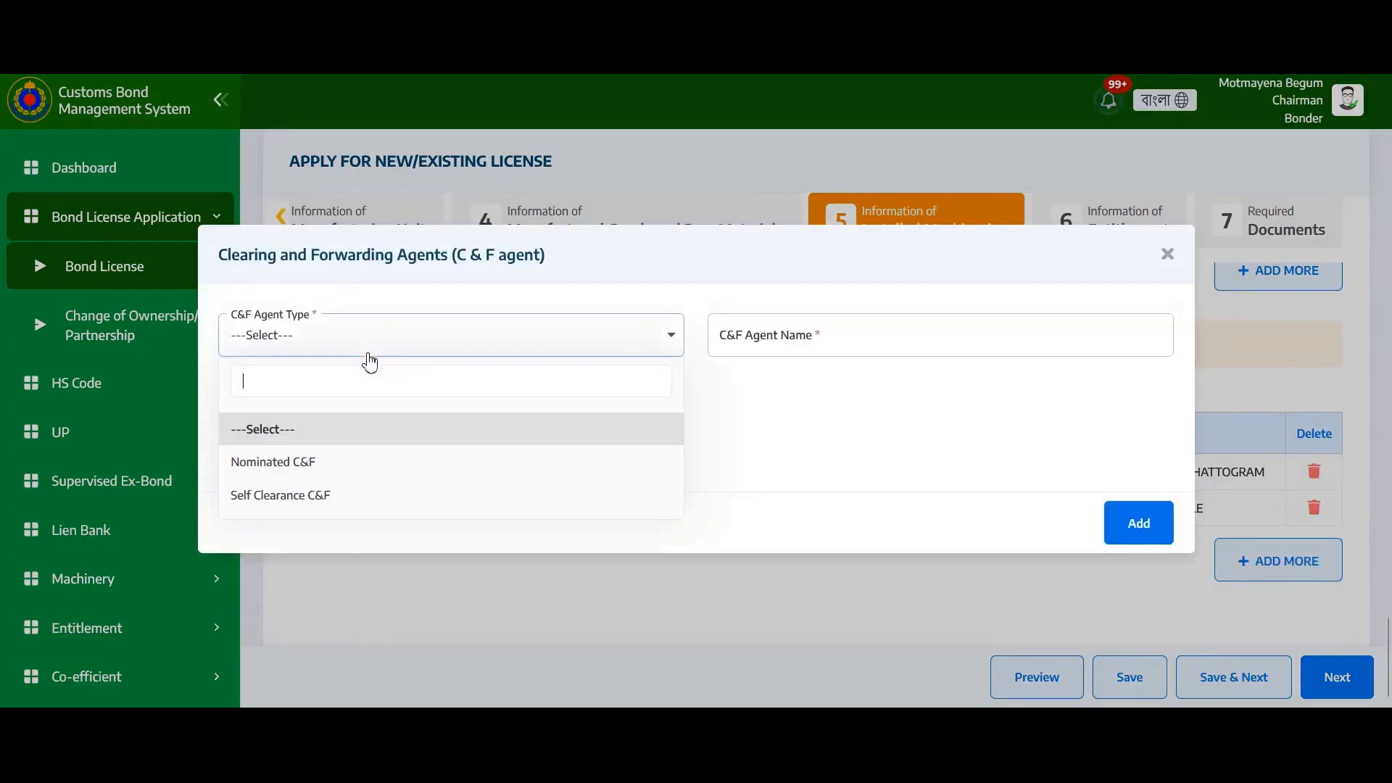
pyautogui.click(341, 470)
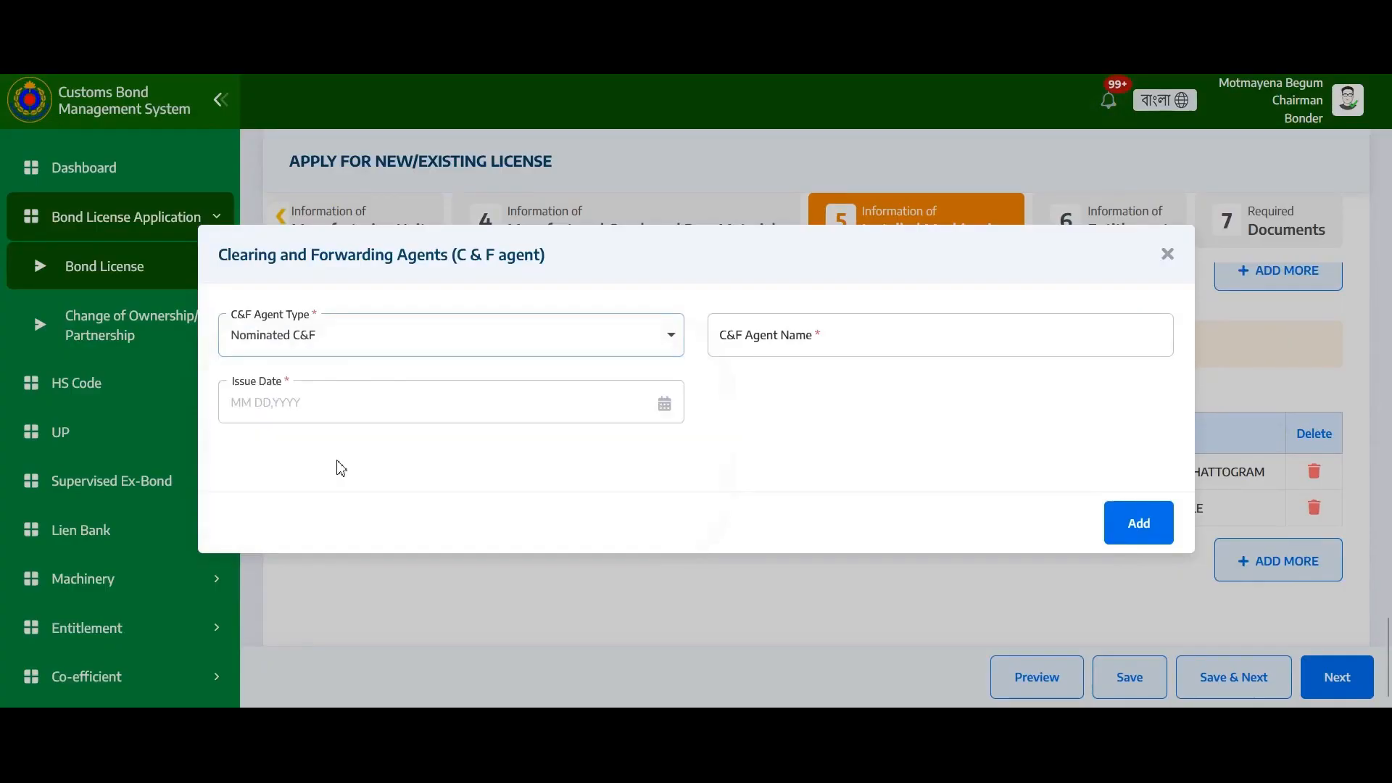
pyautogui.click(790, 326)
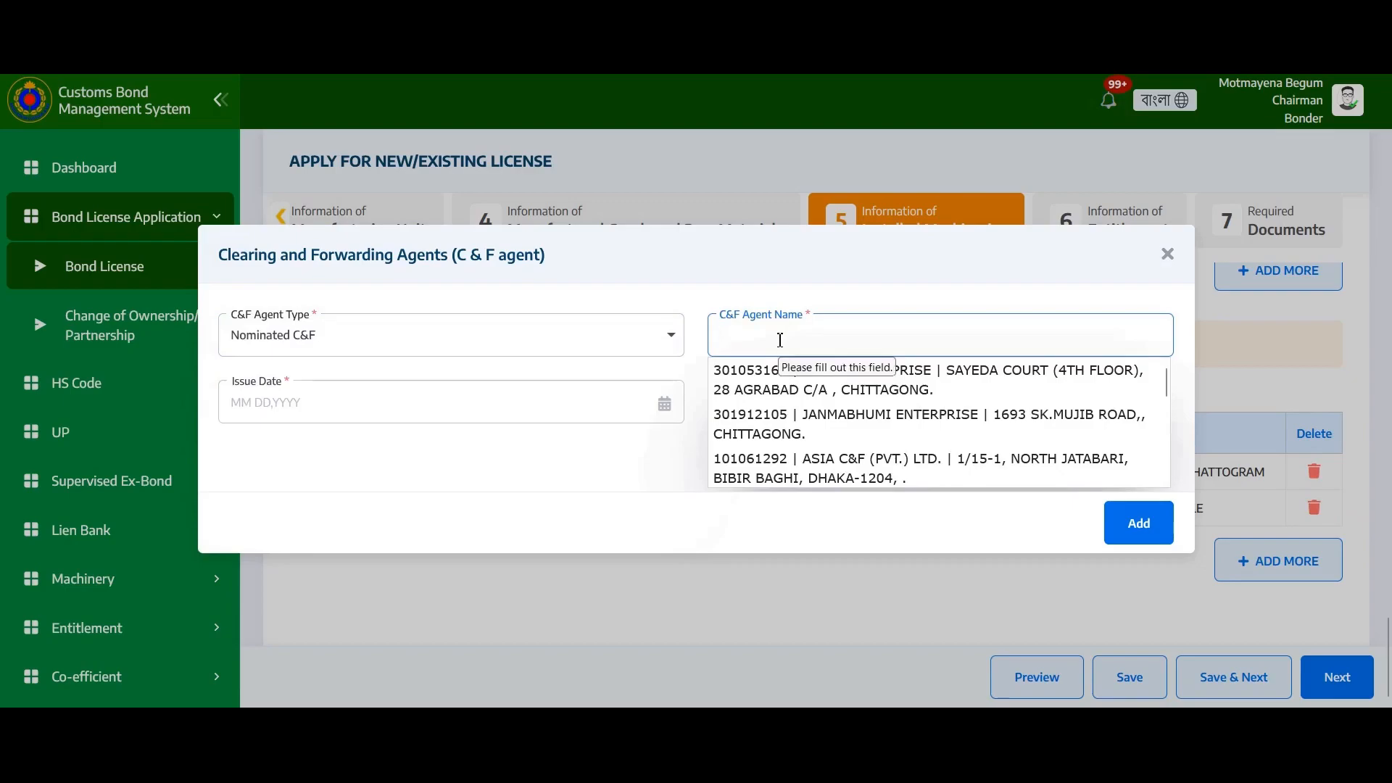
pyautogui.scroll(-5, 784, 370)
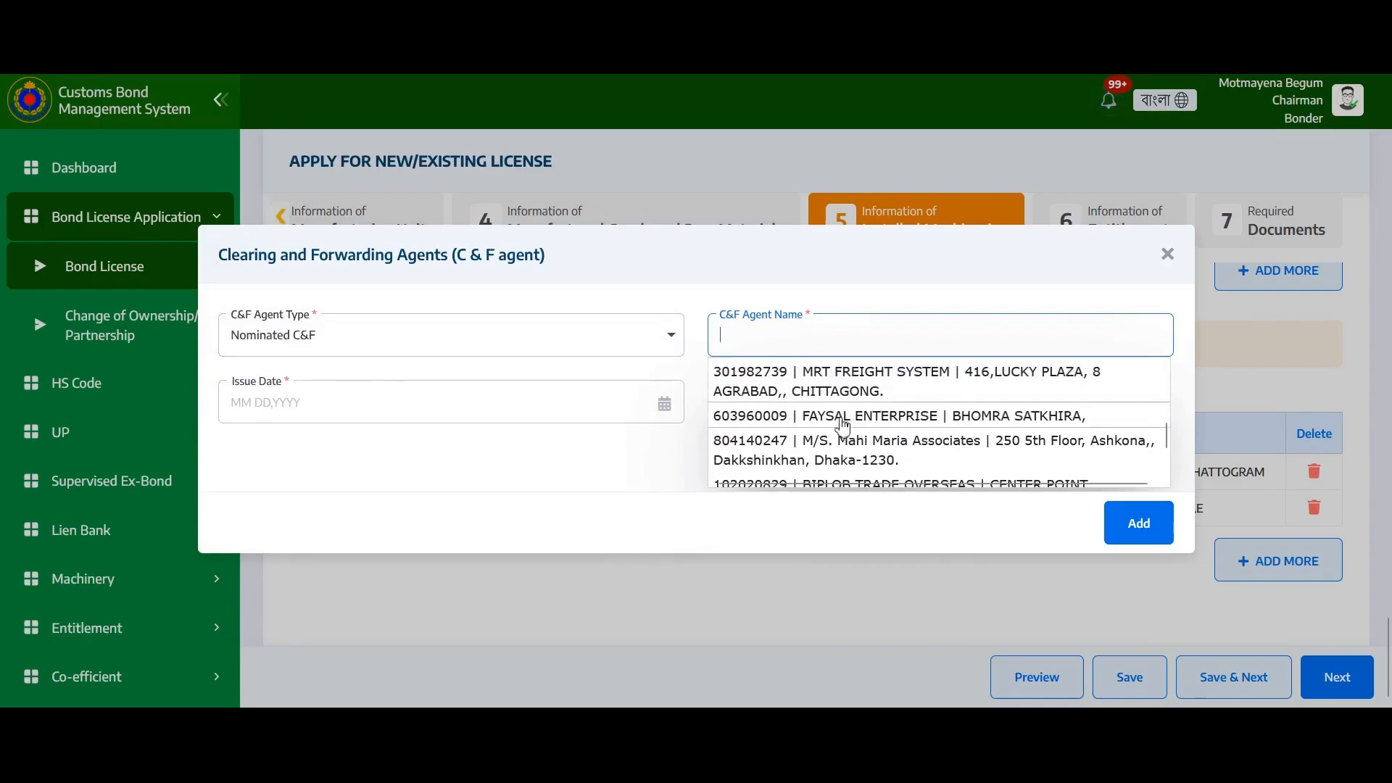
pyautogui.click(842, 427)
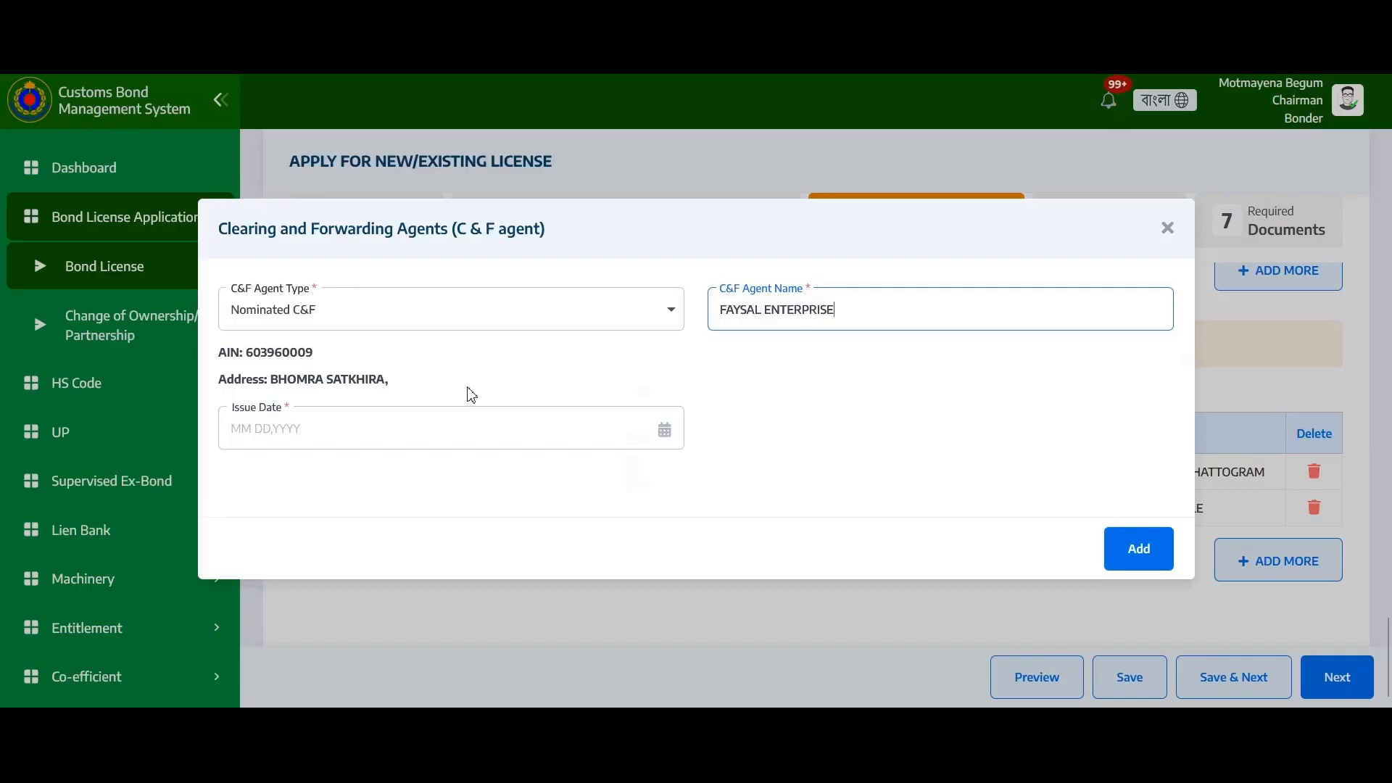
pyautogui.click(355, 429)
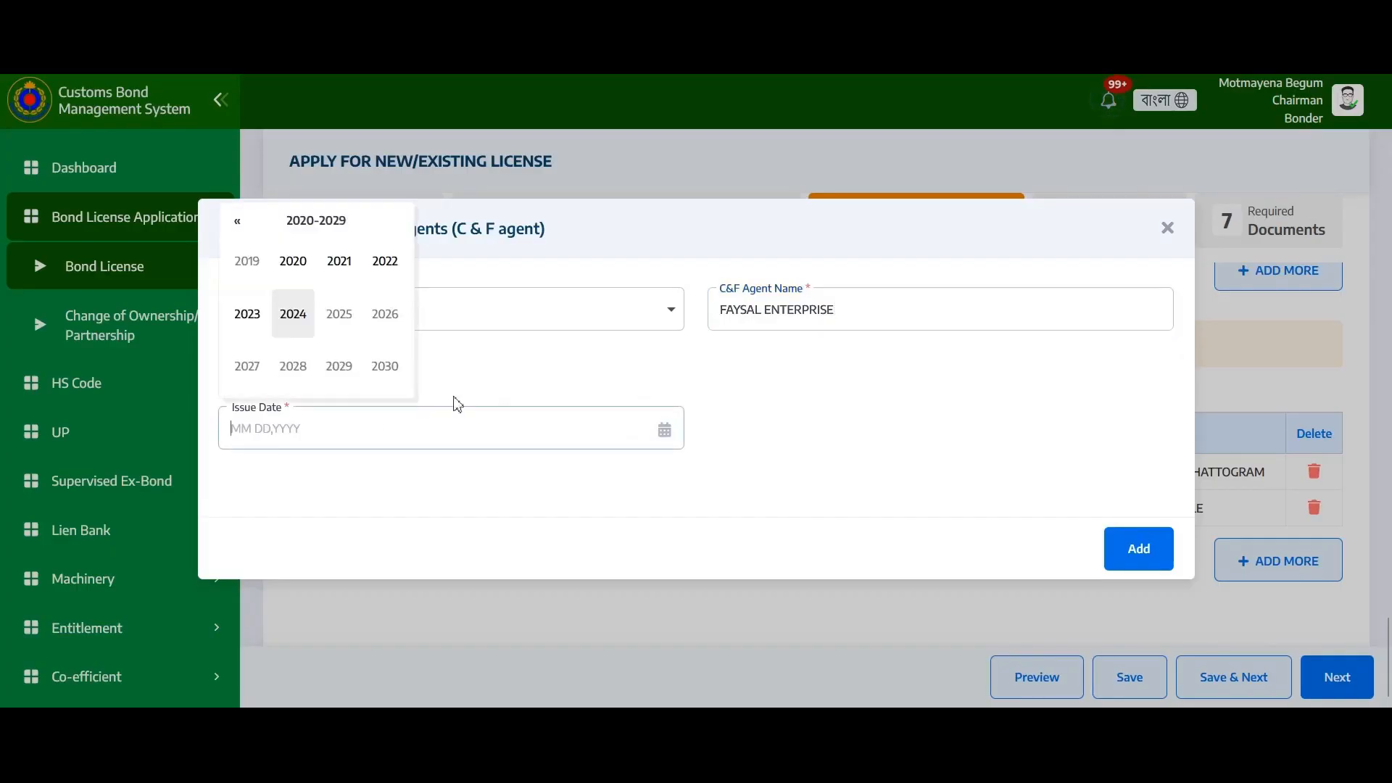
pyautogui.click(780, 429)
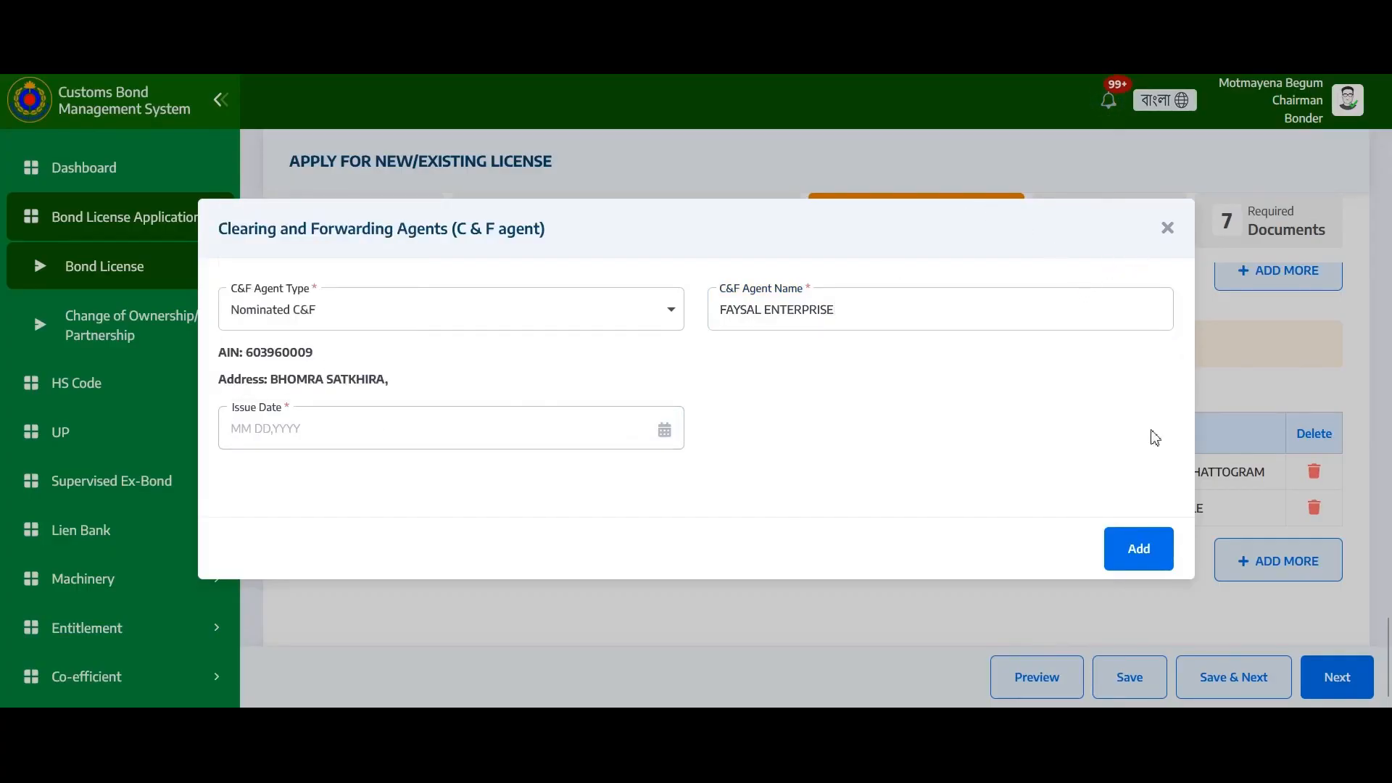
pyautogui.click(1167, 230)
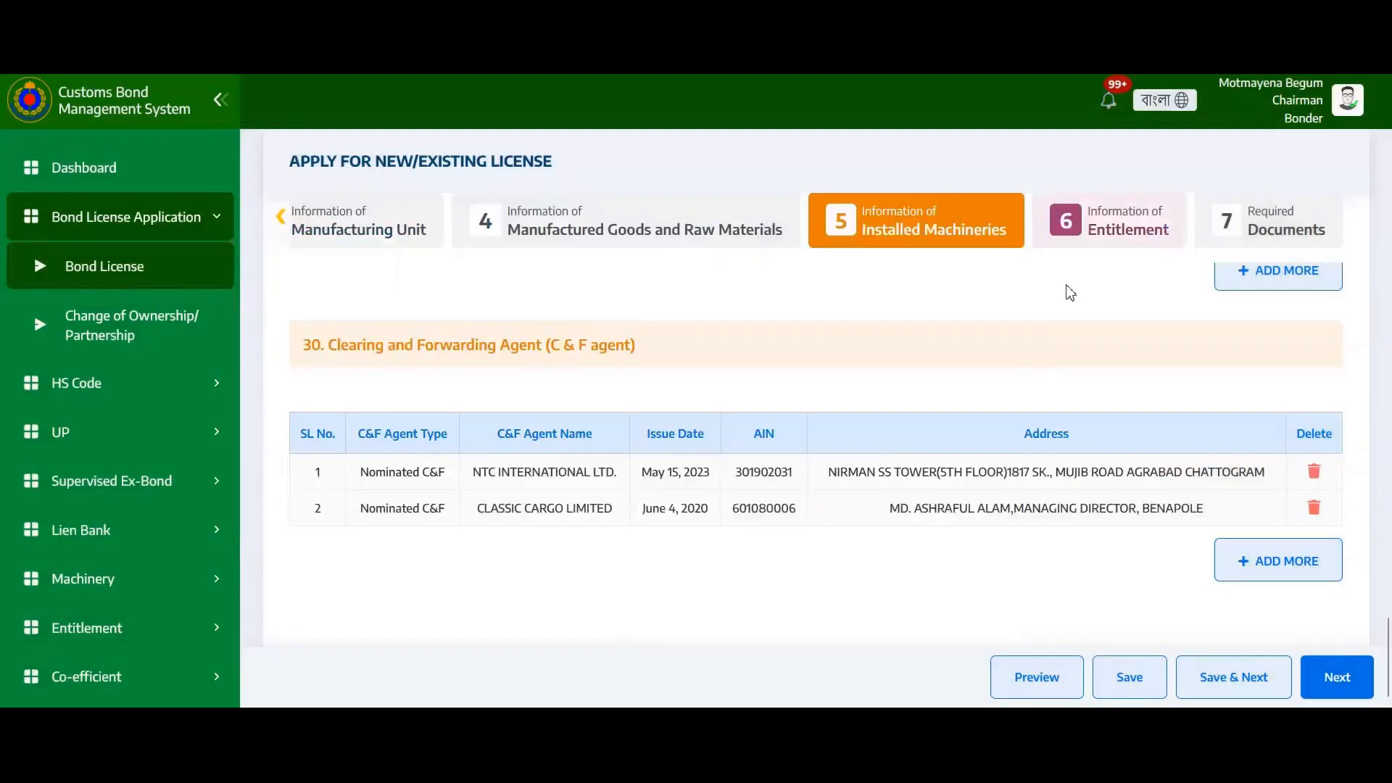
# Save the installed machineries data and confirm the Data Saved! message to reach Information of Entitlement
pyautogui.click(1117, 231)
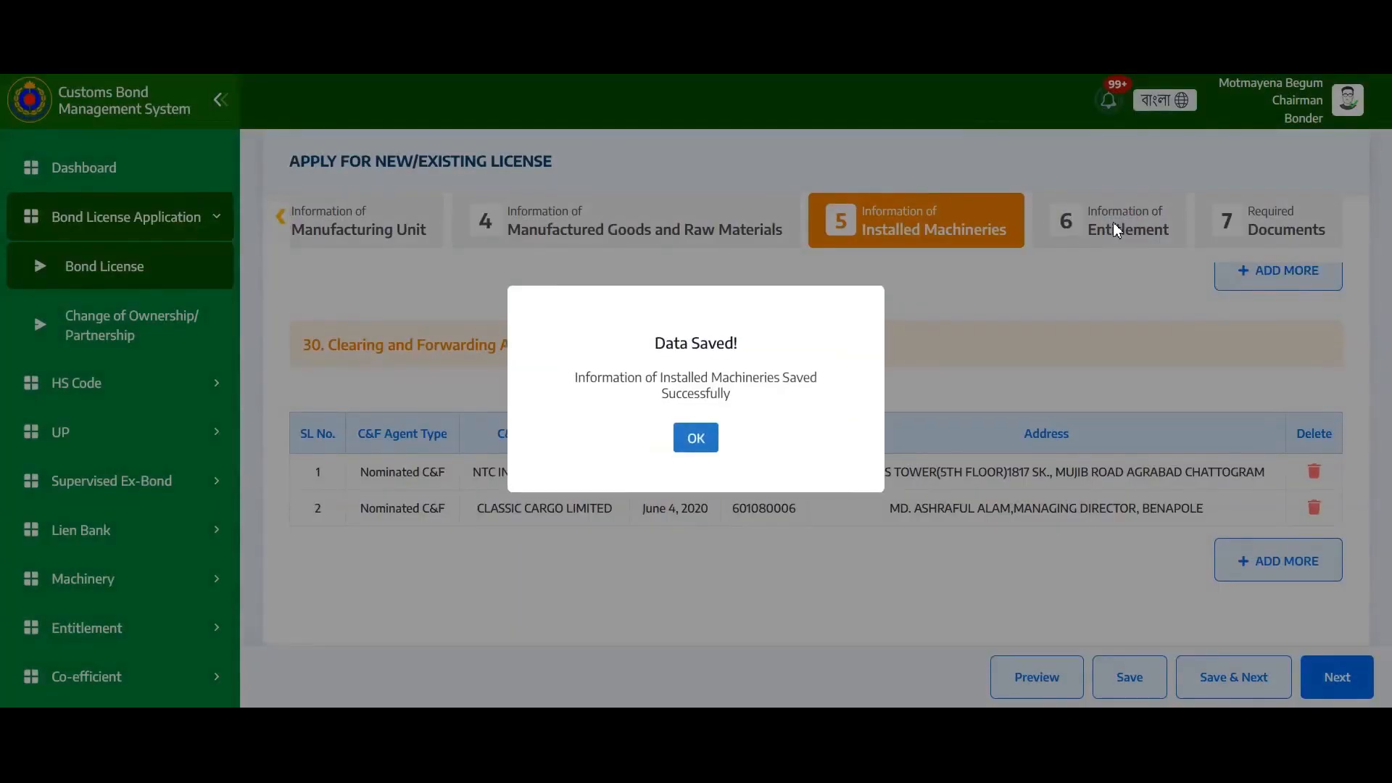
pyautogui.click(700, 441)
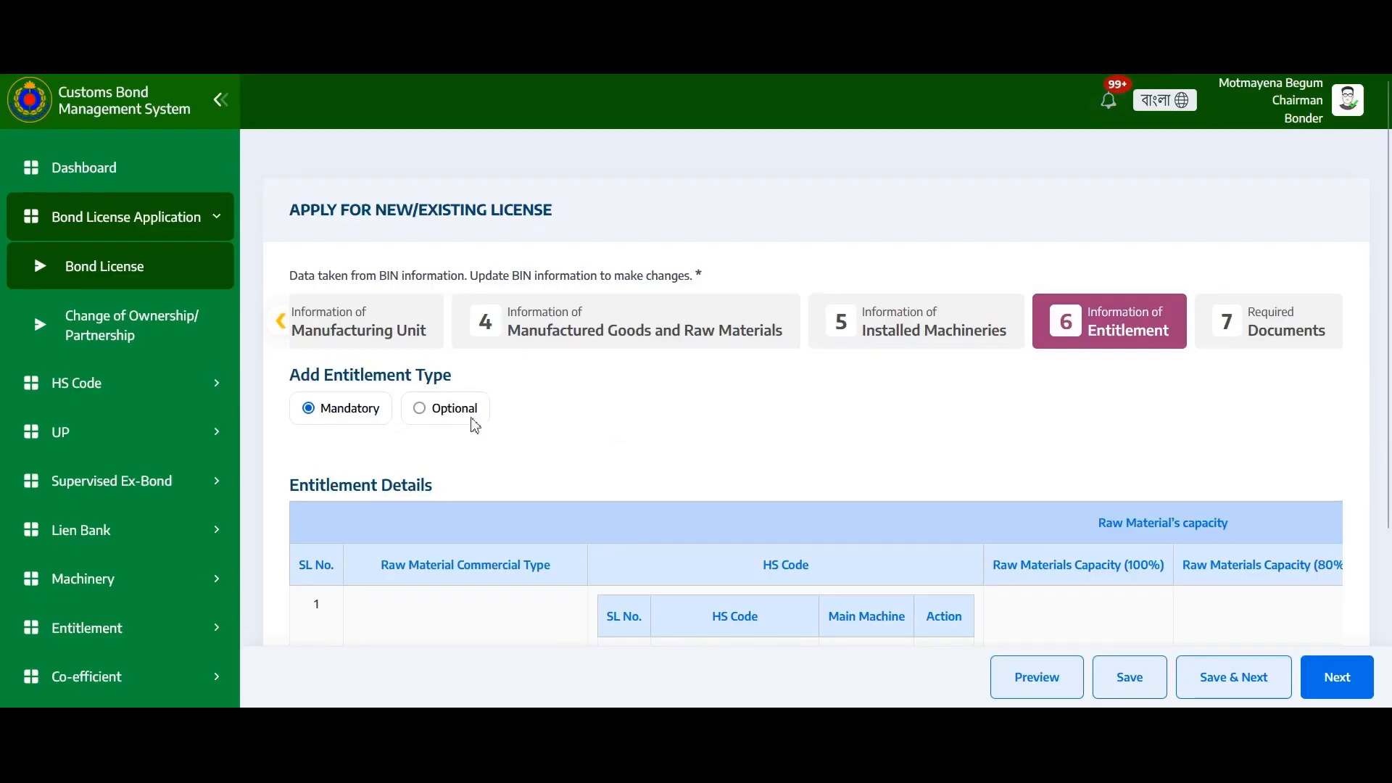
pyautogui.click(421, 410)
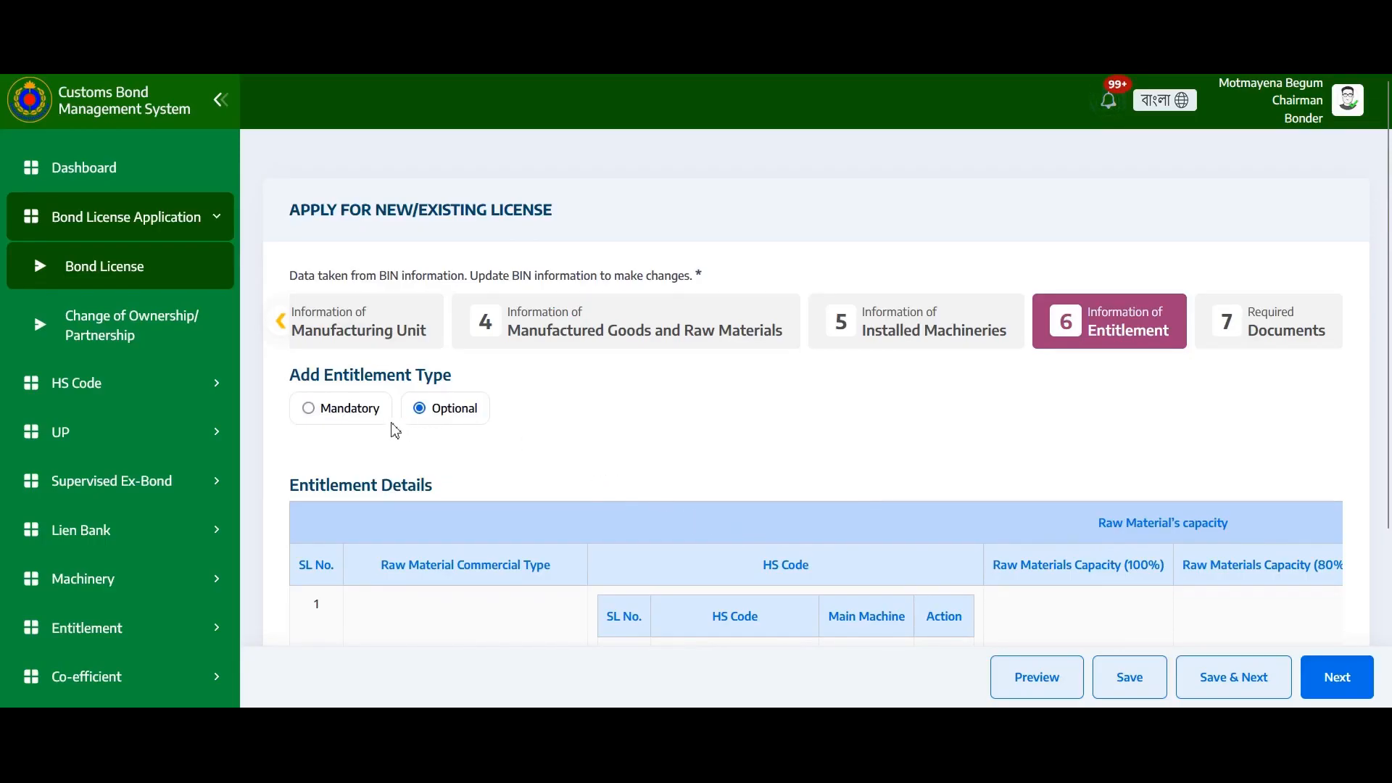
pyautogui.click(325, 413)
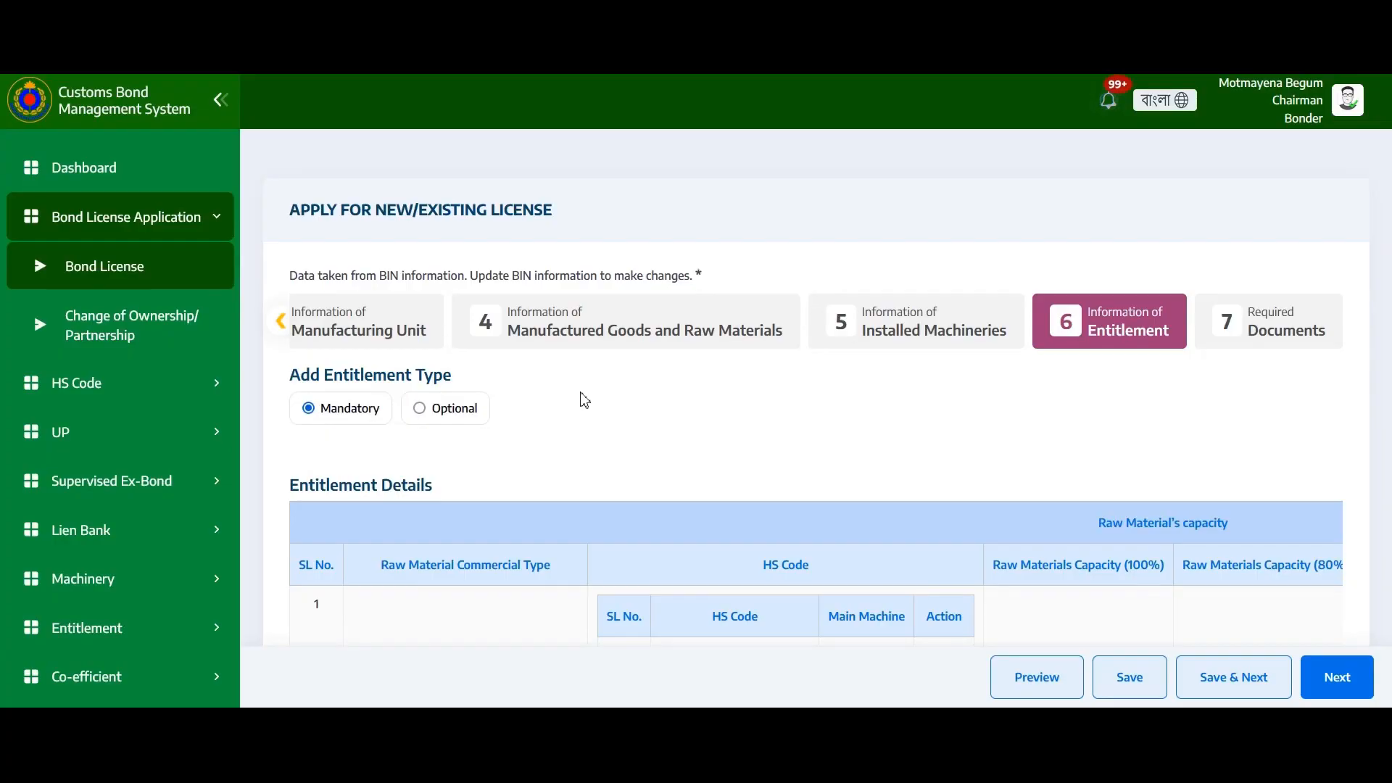
pyautogui.scroll(-3, 585, 400)
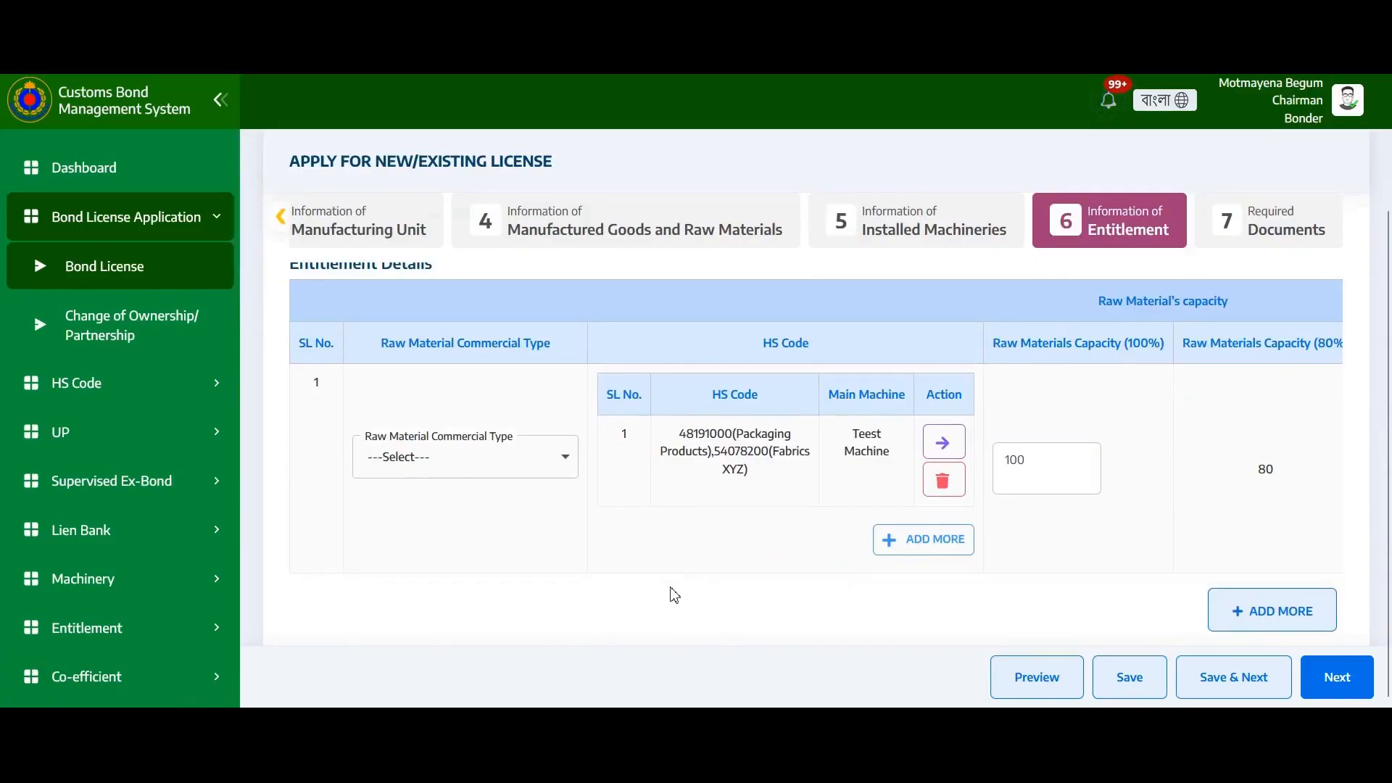
# Add entitlement row 2 with type unset, add a machine line, and open its Annual Entitlement picker
pyautogui.click(1248, 613)
pyautogui.scroll(-2, 612, 410)
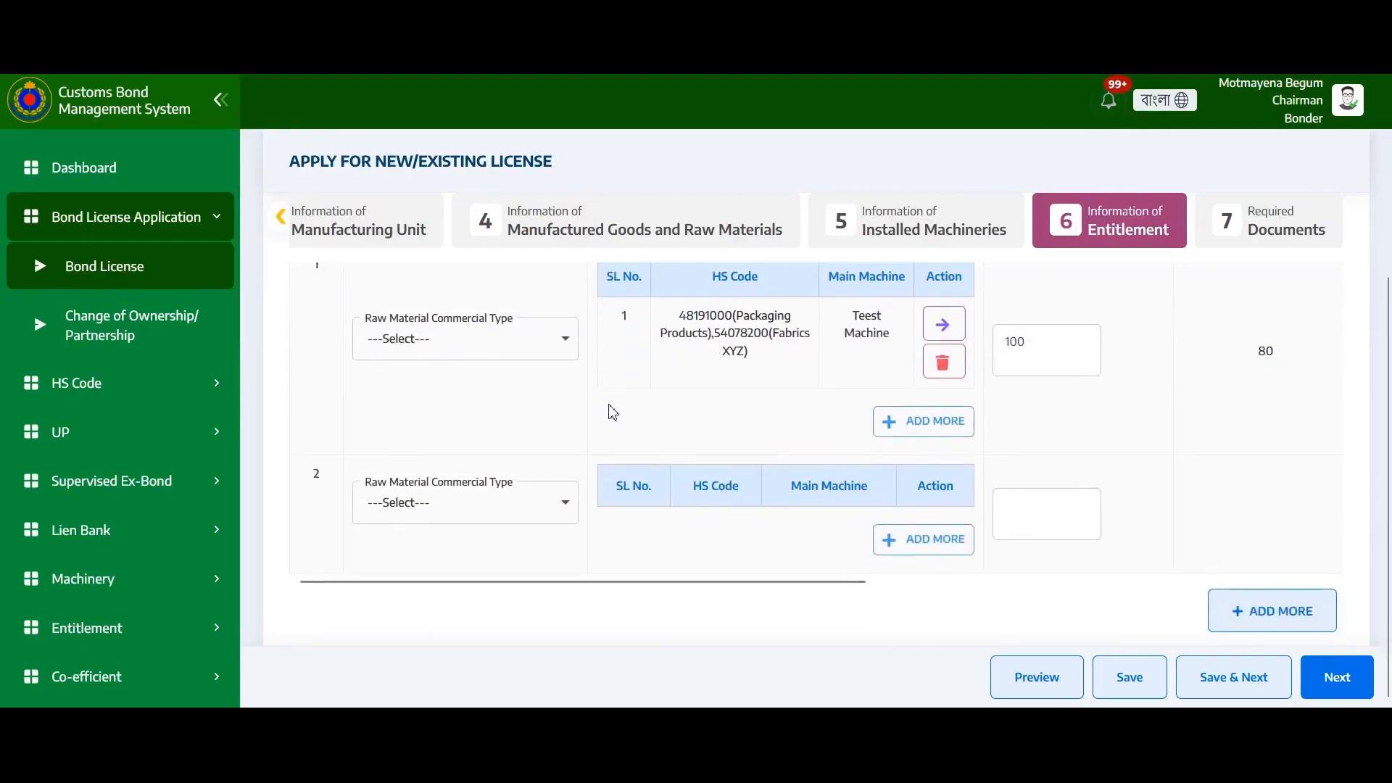
pyautogui.click(543, 507)
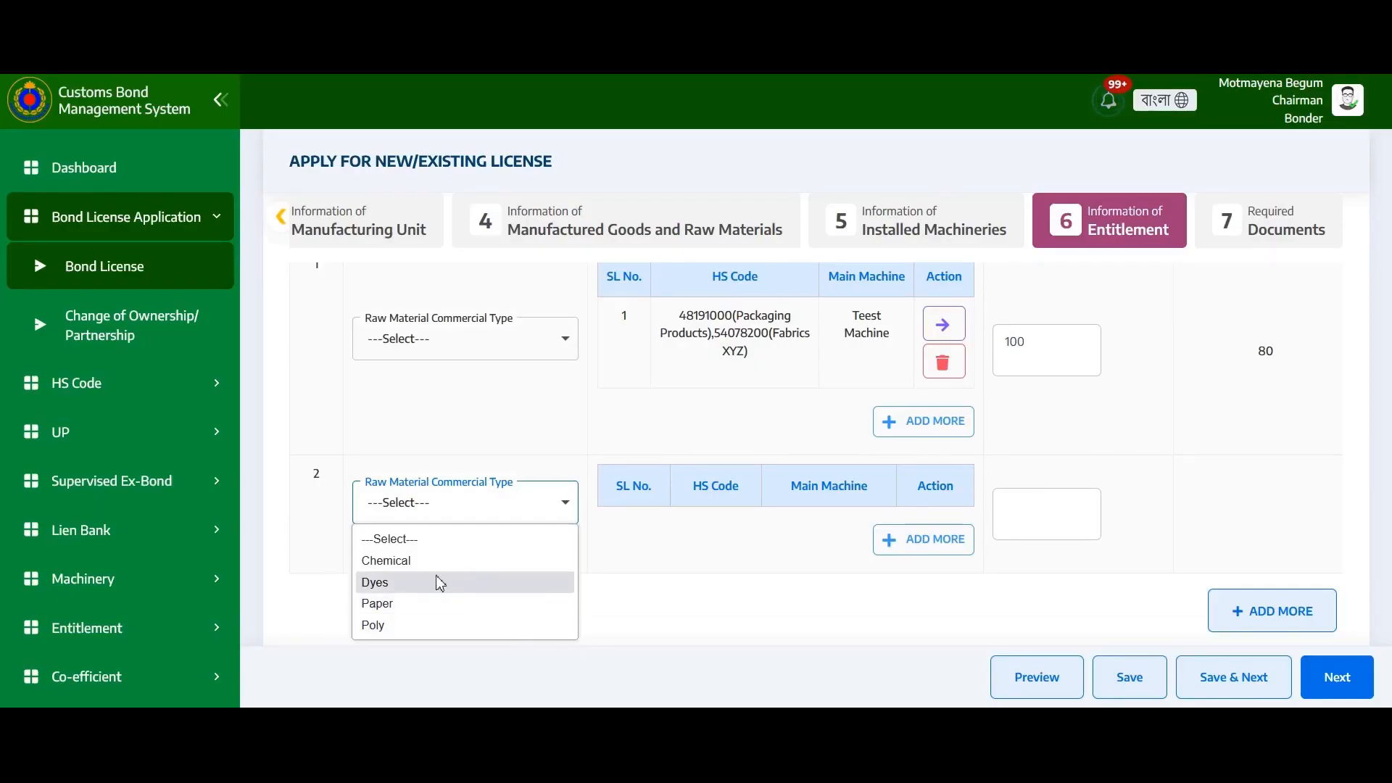
pyautogui.click(388, 540)
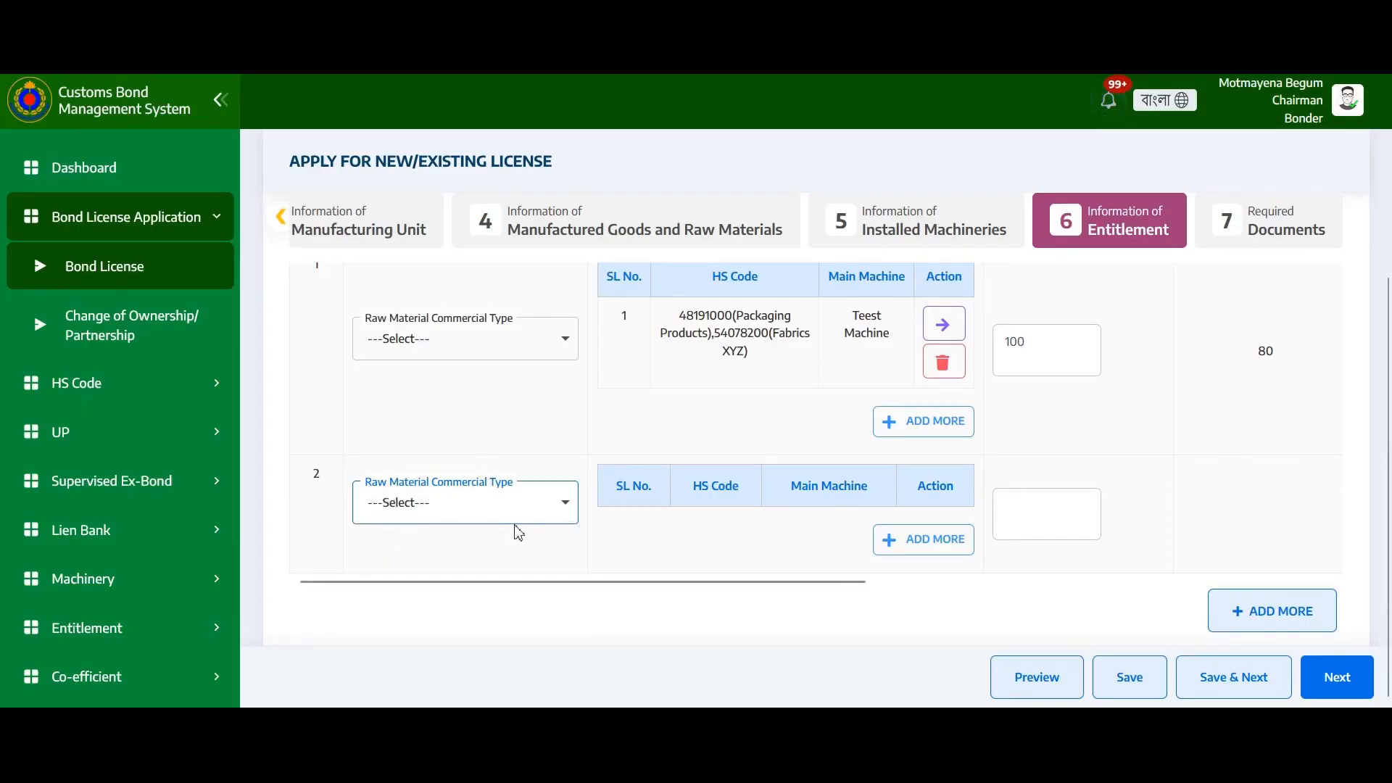
pyautogui.click(923, 548)
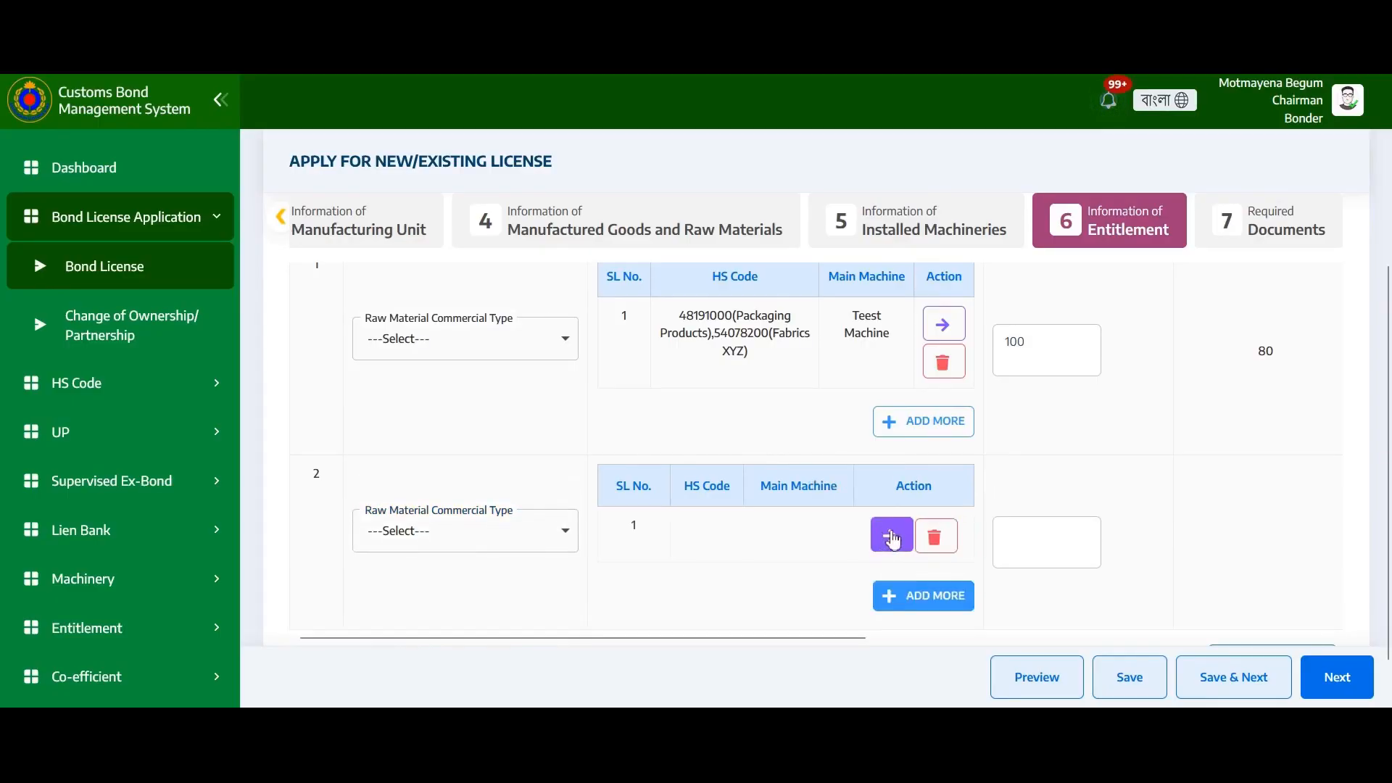
pyautogui.click(884, 542)
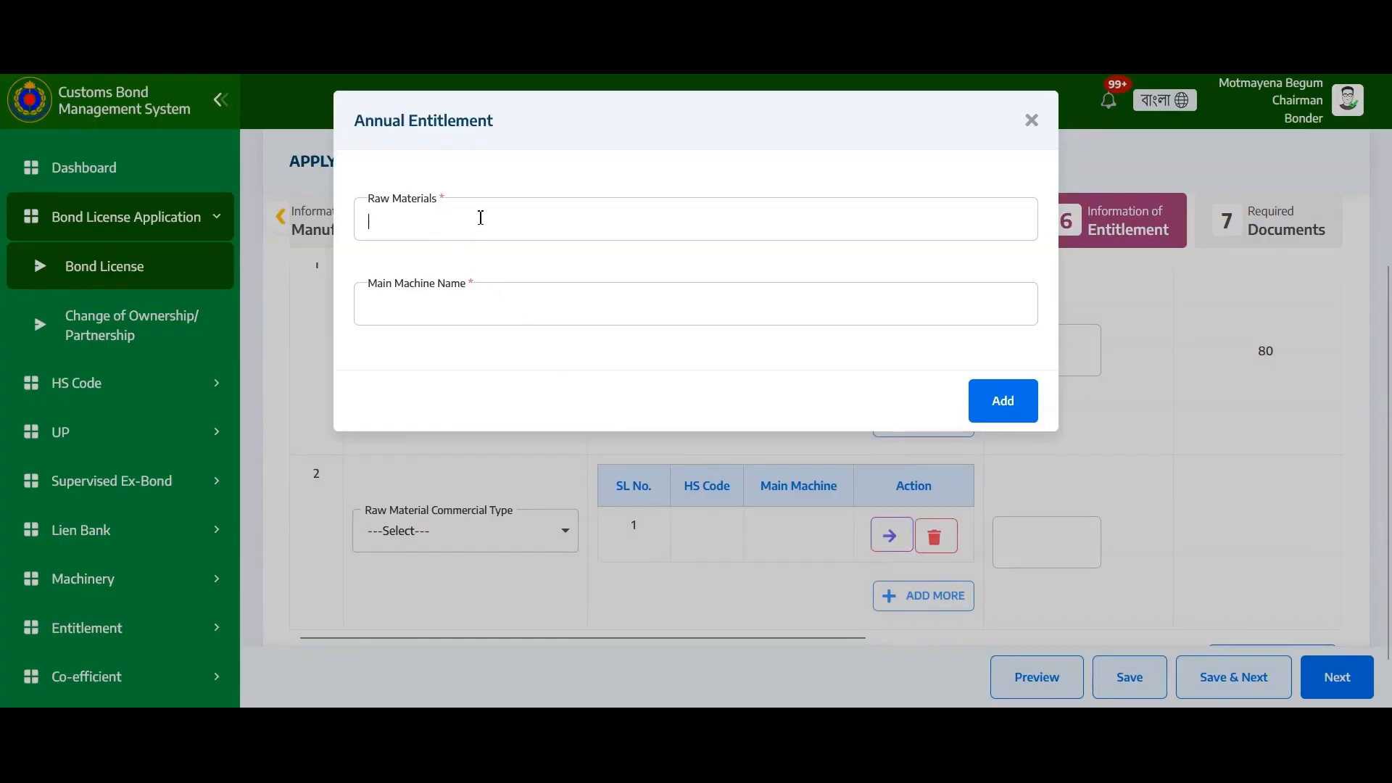
# Pick raw material 54083400 (Printer Woven Fabrics) and main machine Machine !23, then add them
pyautogui.click(481, 217)
pyautogui.click(502, 312)
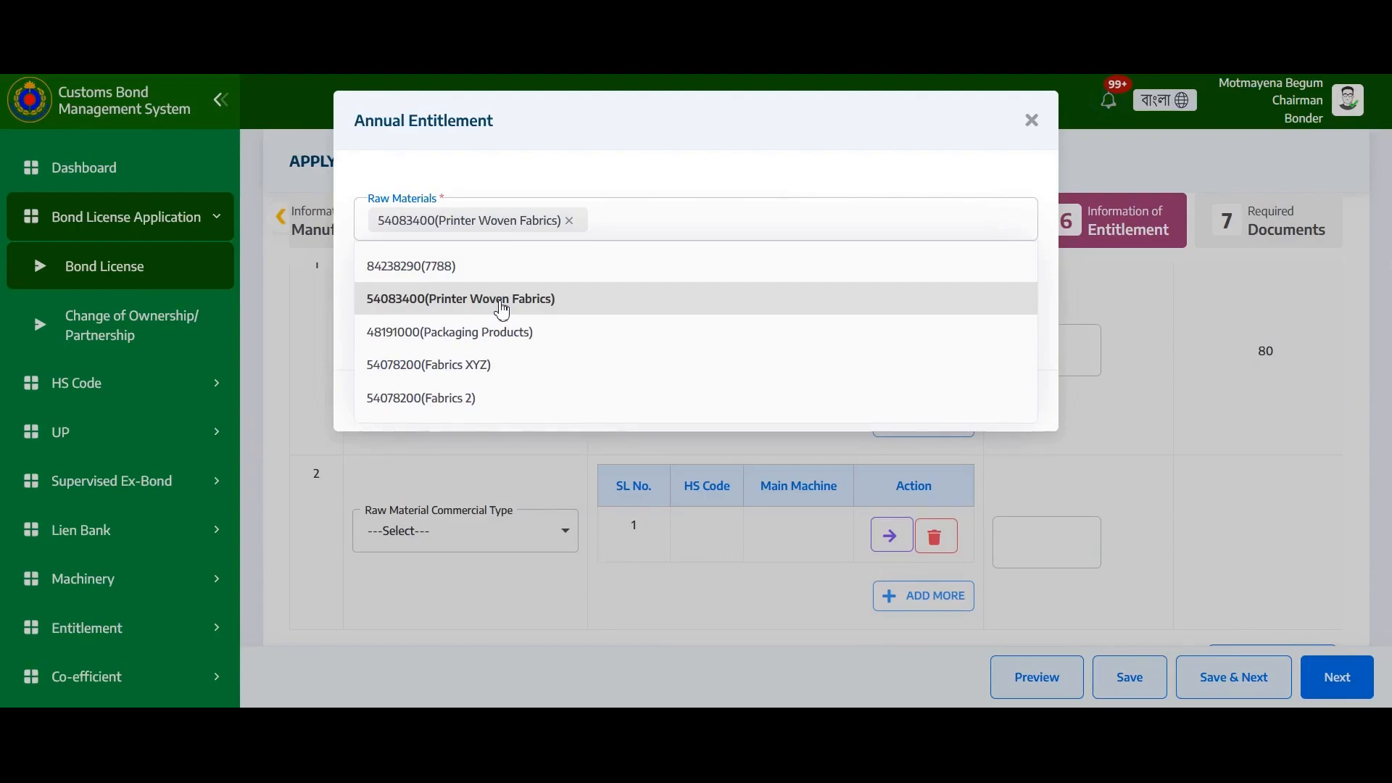
pyautogui.click(632, 217)
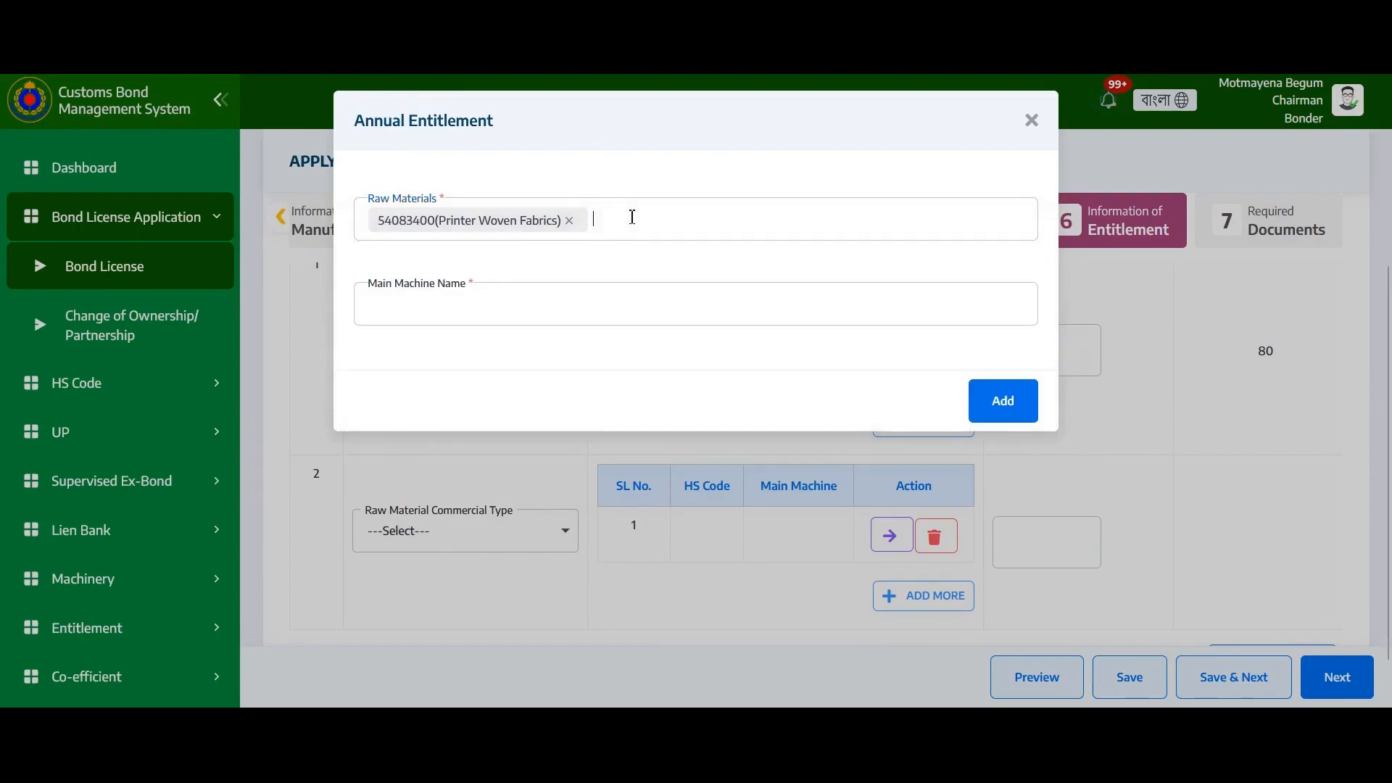
pyautogui.click(557, 305)
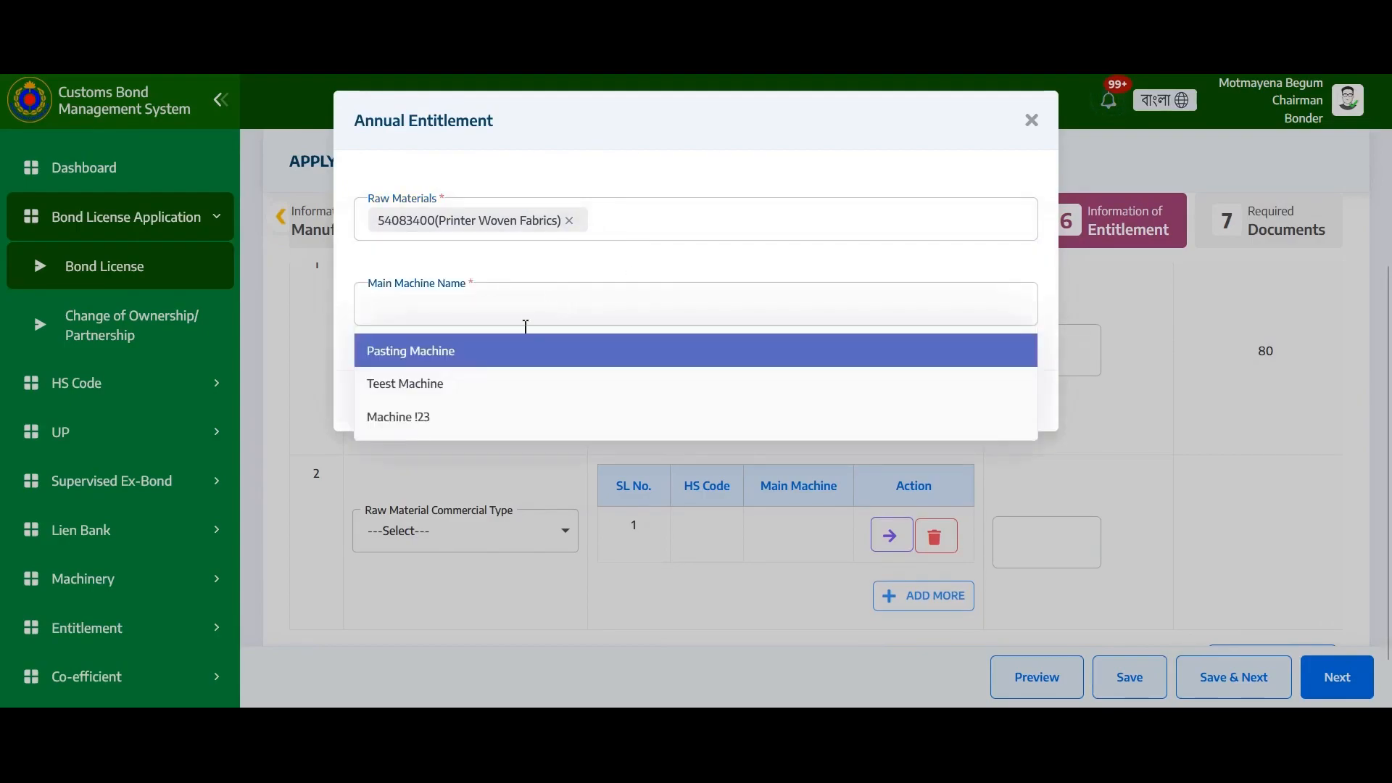
pyautogui.click(435, 422)
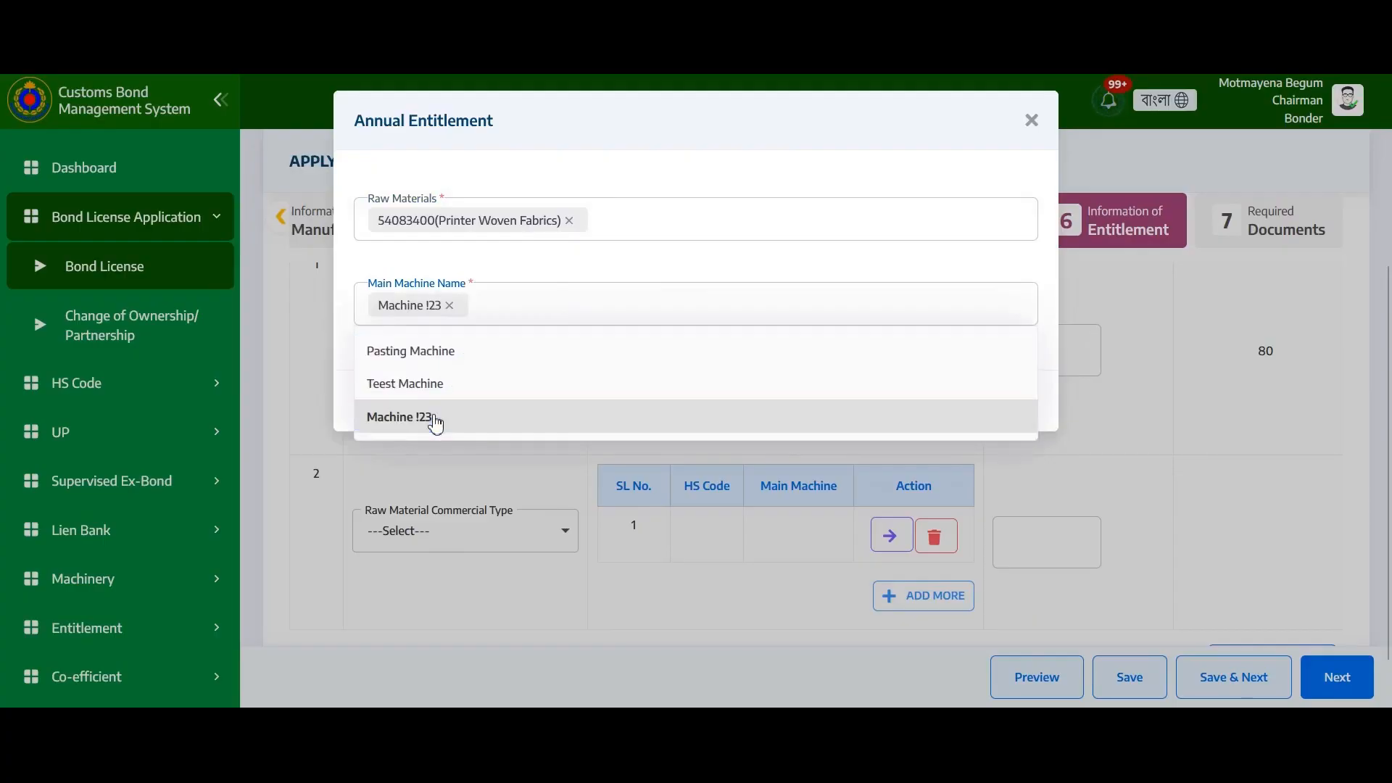
pyautogui.click(572, 303)
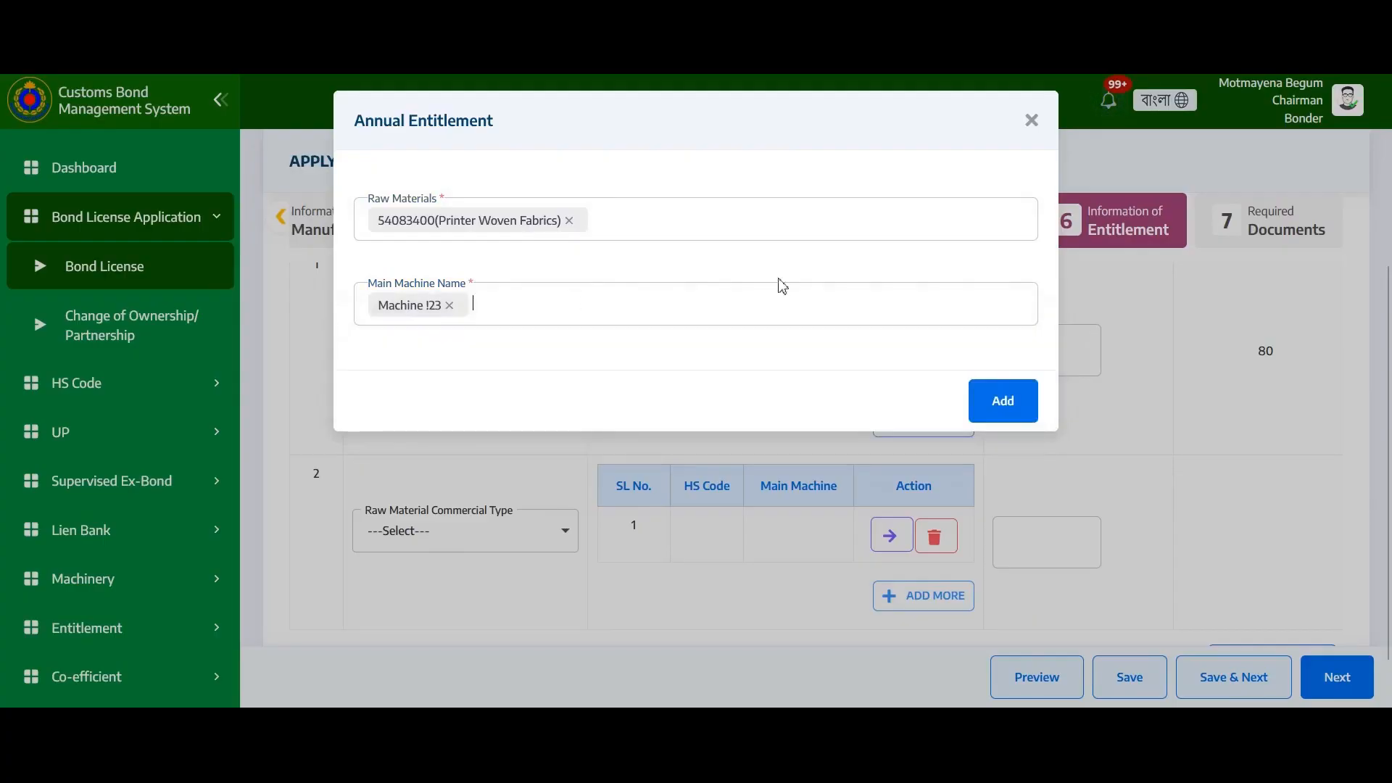
pyautogui.click(1018, 416)
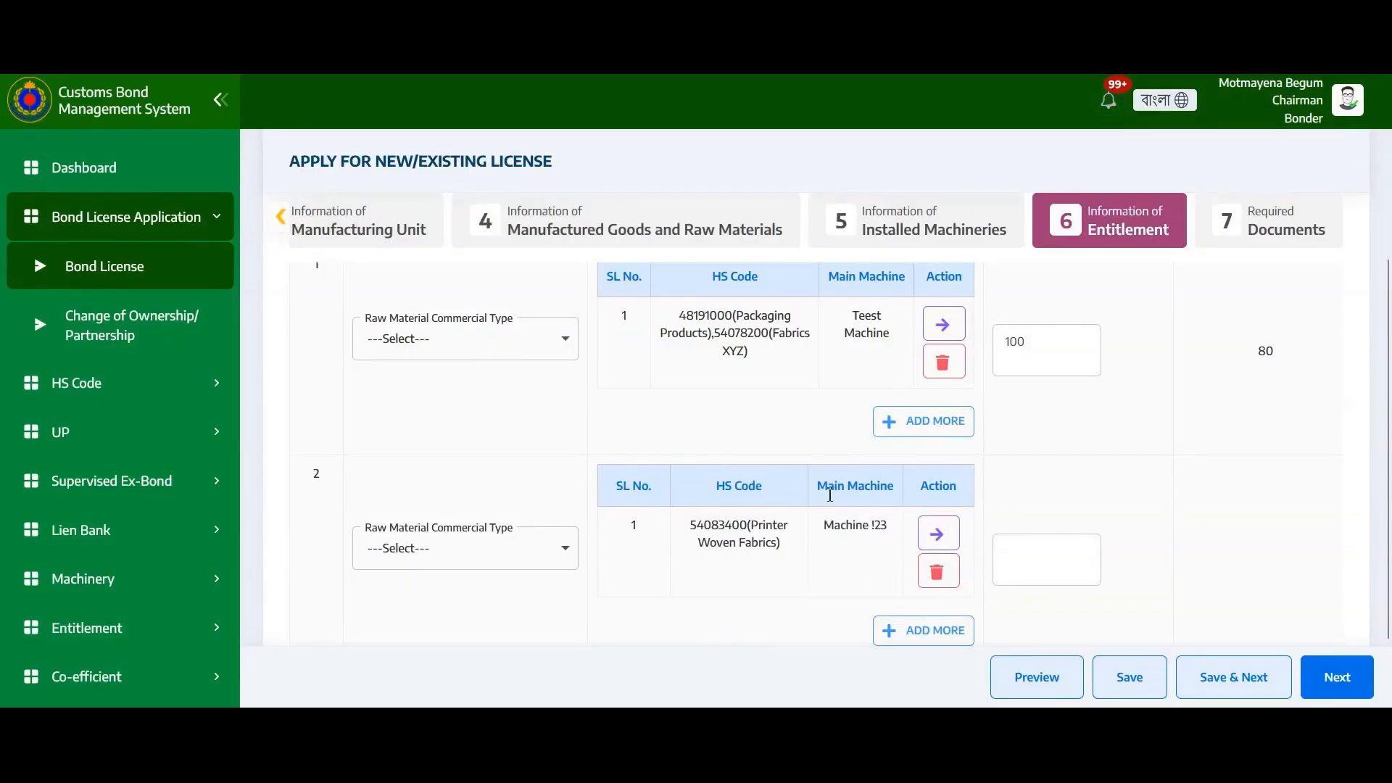
# Enter 200 as row 2's raw materials capacity and attempt a save
pyautogui.hscroll(1, 603, 586)
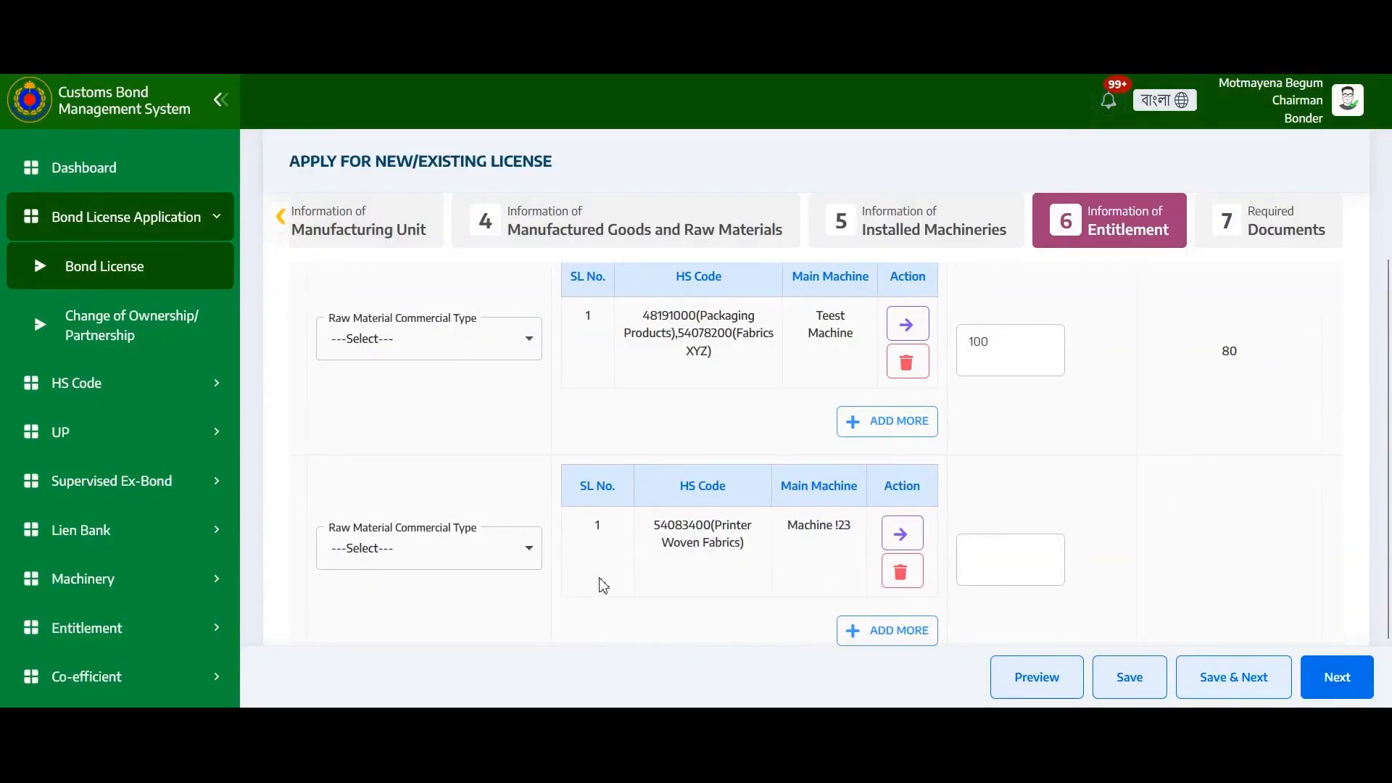
pyautogui.hscroll(5, 602, 586)
pyautogui.scroll(3, 758, 414)
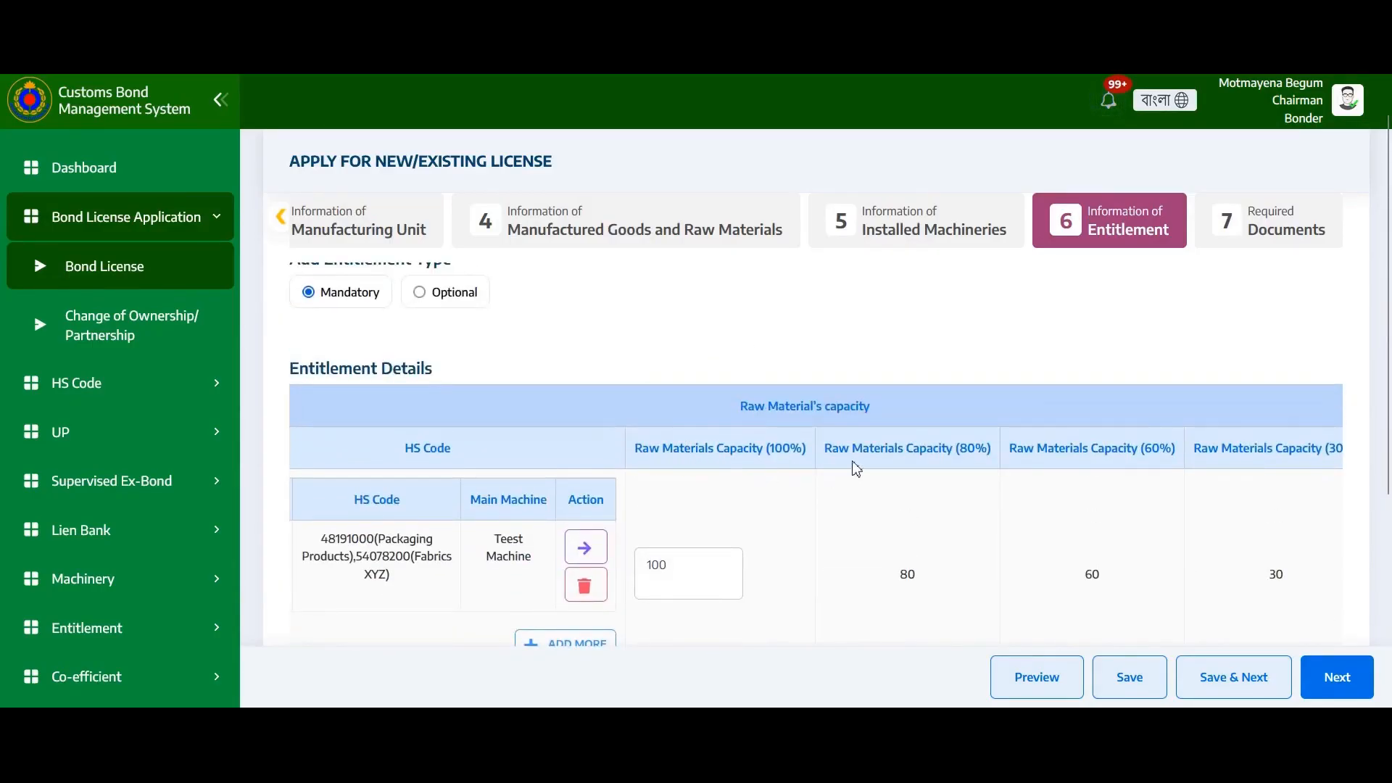
pyautogui.scroll(-3, 1197, 465)
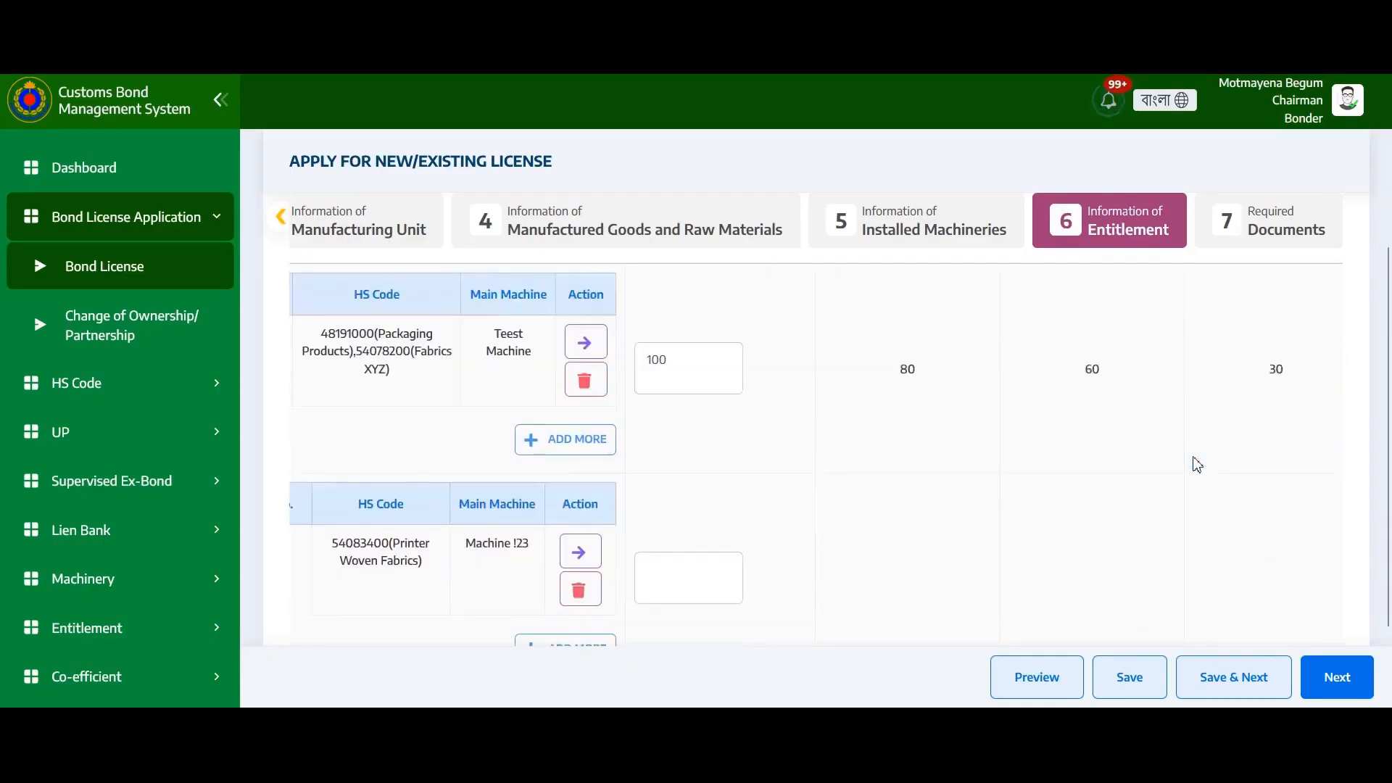
pyautogui.scroll(-2, 913, 500)
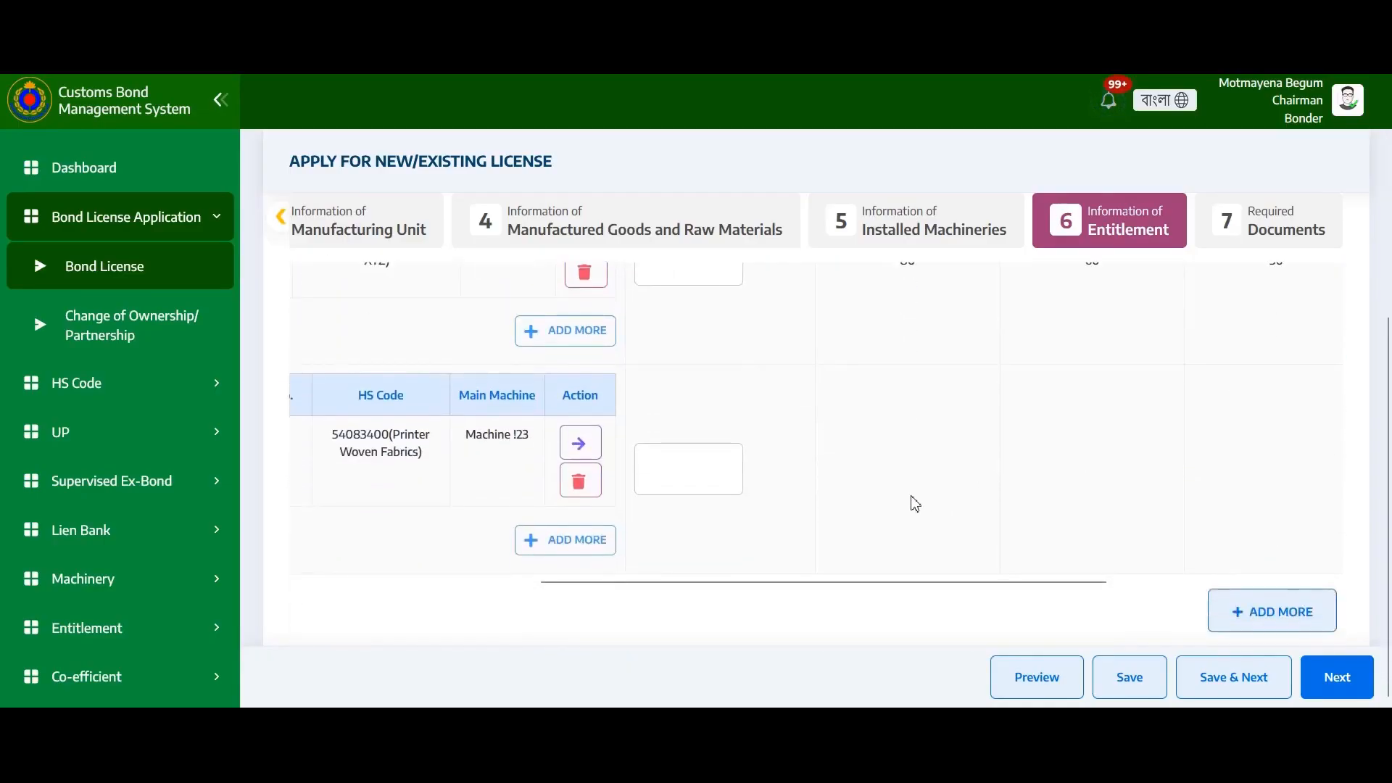
pyautogui.click(681, 467)
pyautogui.write('200')
pyautogui.click(1137, 685)
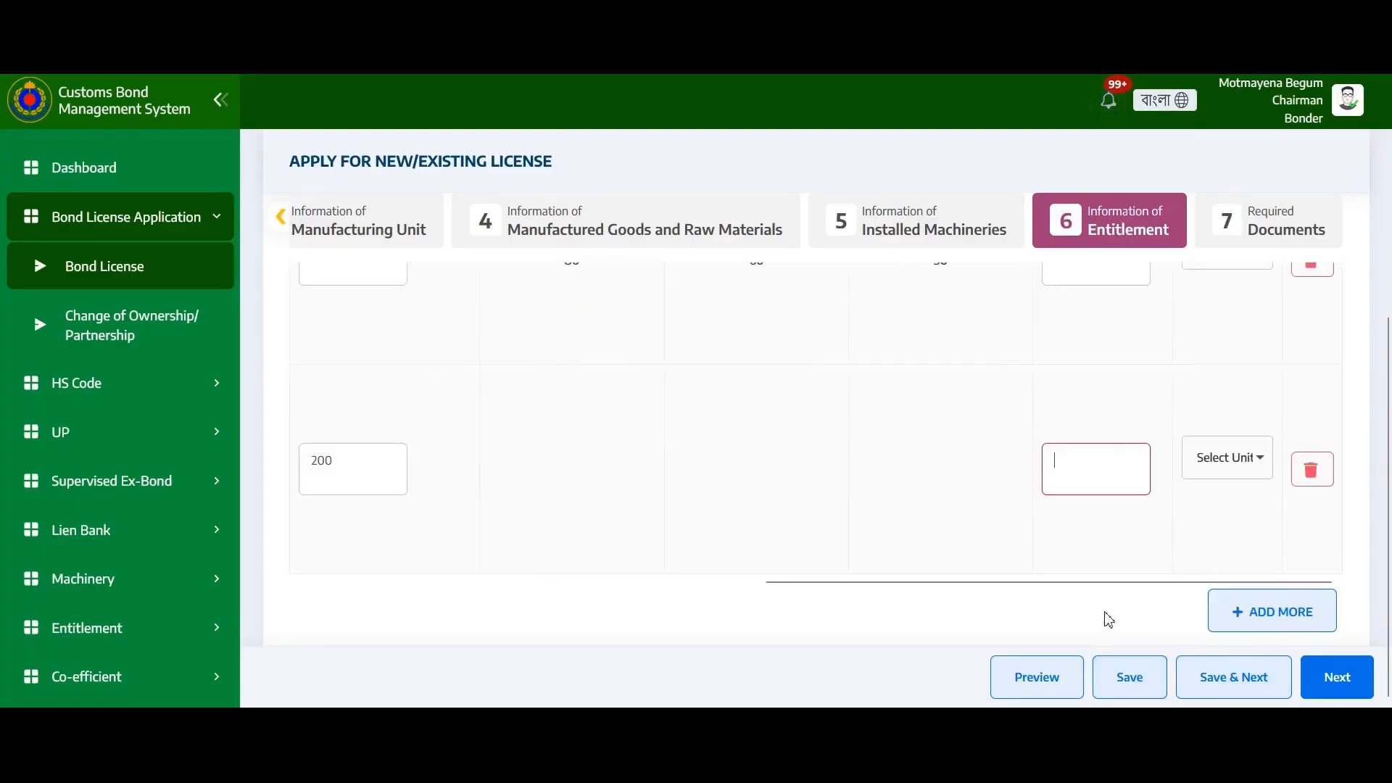
# Set row 2's approved entitlement to 70 Metric Ton and save the annual entitlement
pyautogui.click(1138, 489)
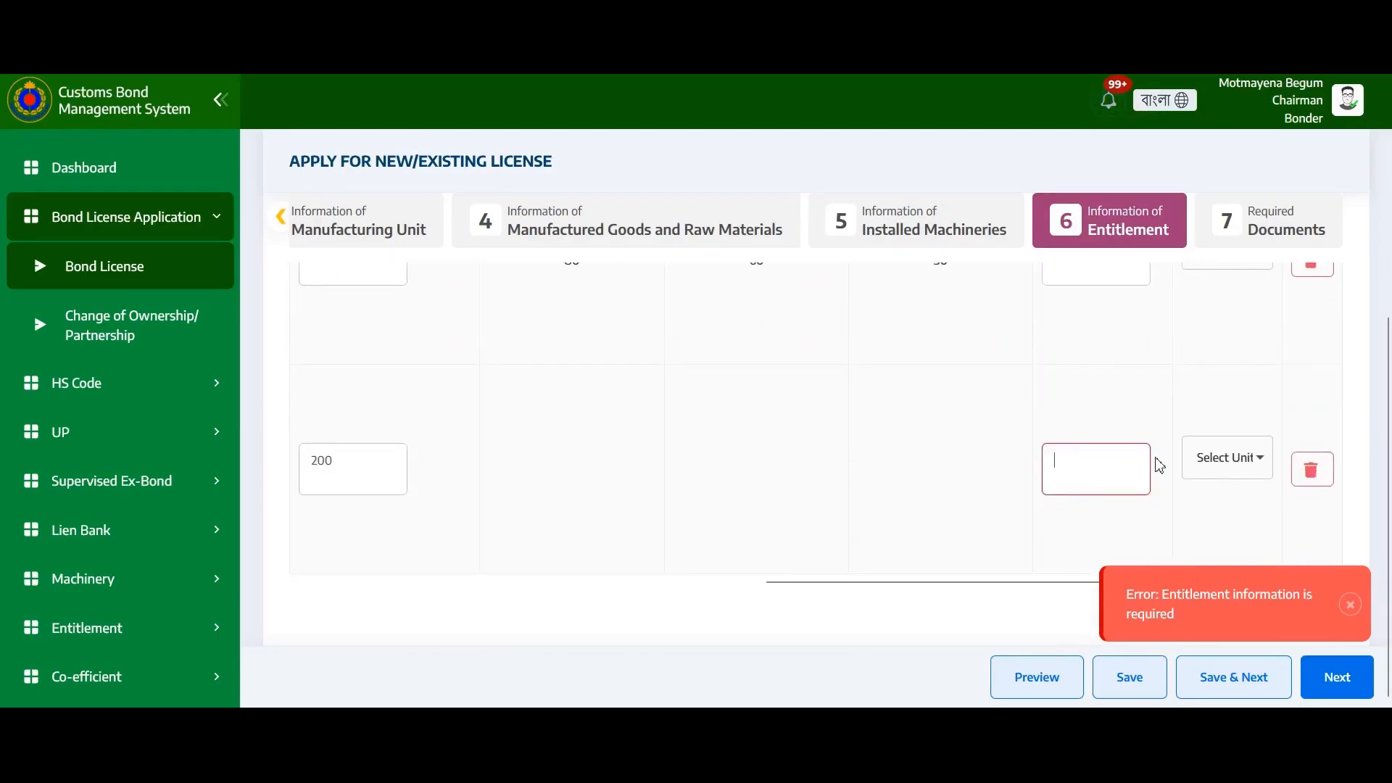
pyautogui.write('70')
pyautogui.click(1215, 468)
pyautogui.click(1233, 335)
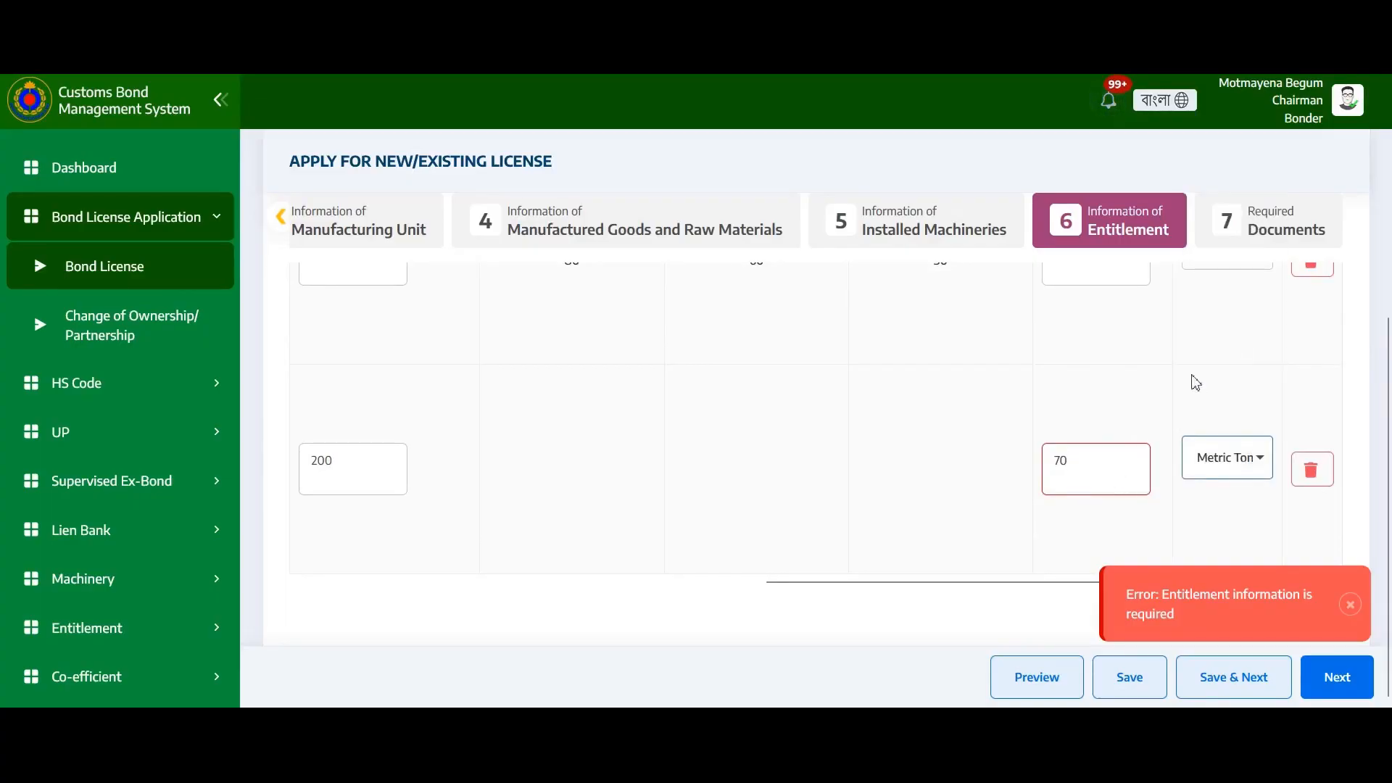
pyautogui.scroll(3, 1077, 479)
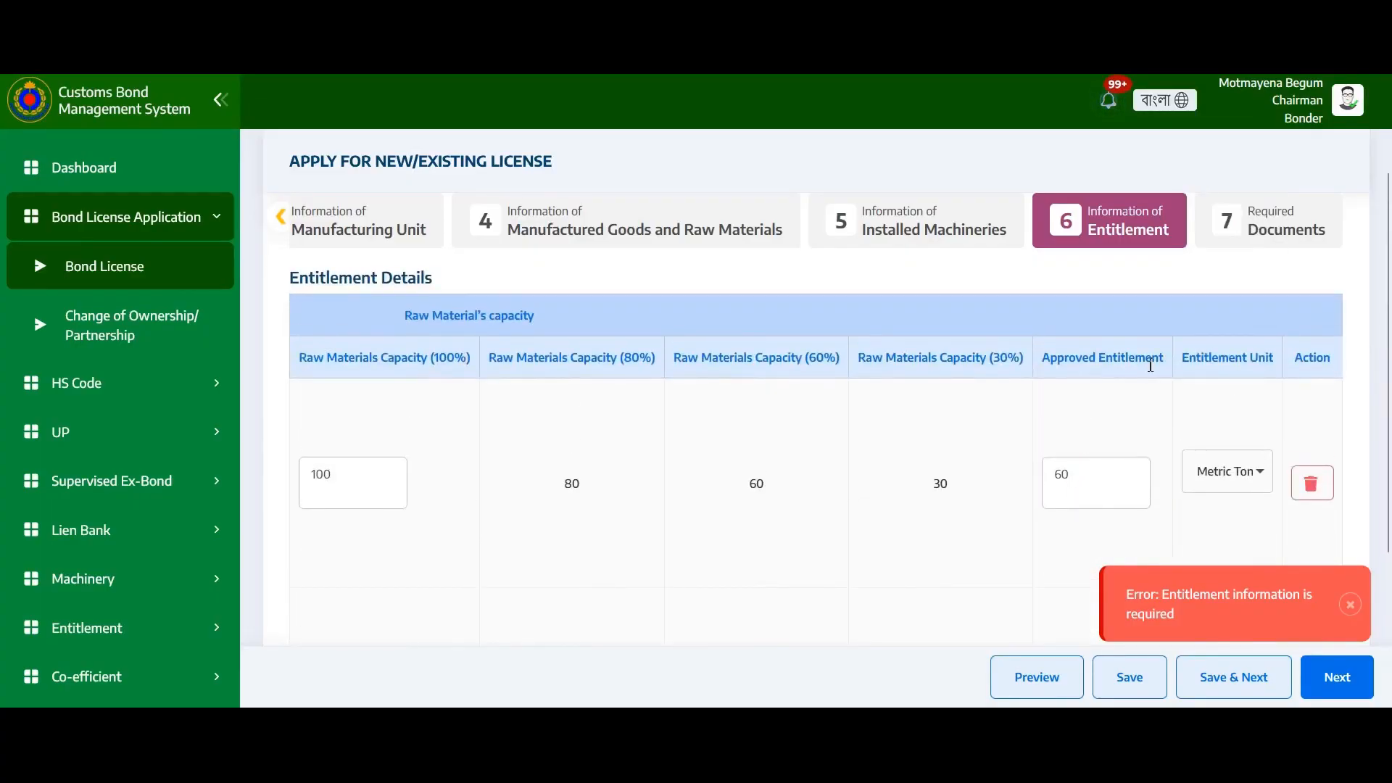
pyautogui.scroll(-3, 1150, 367)
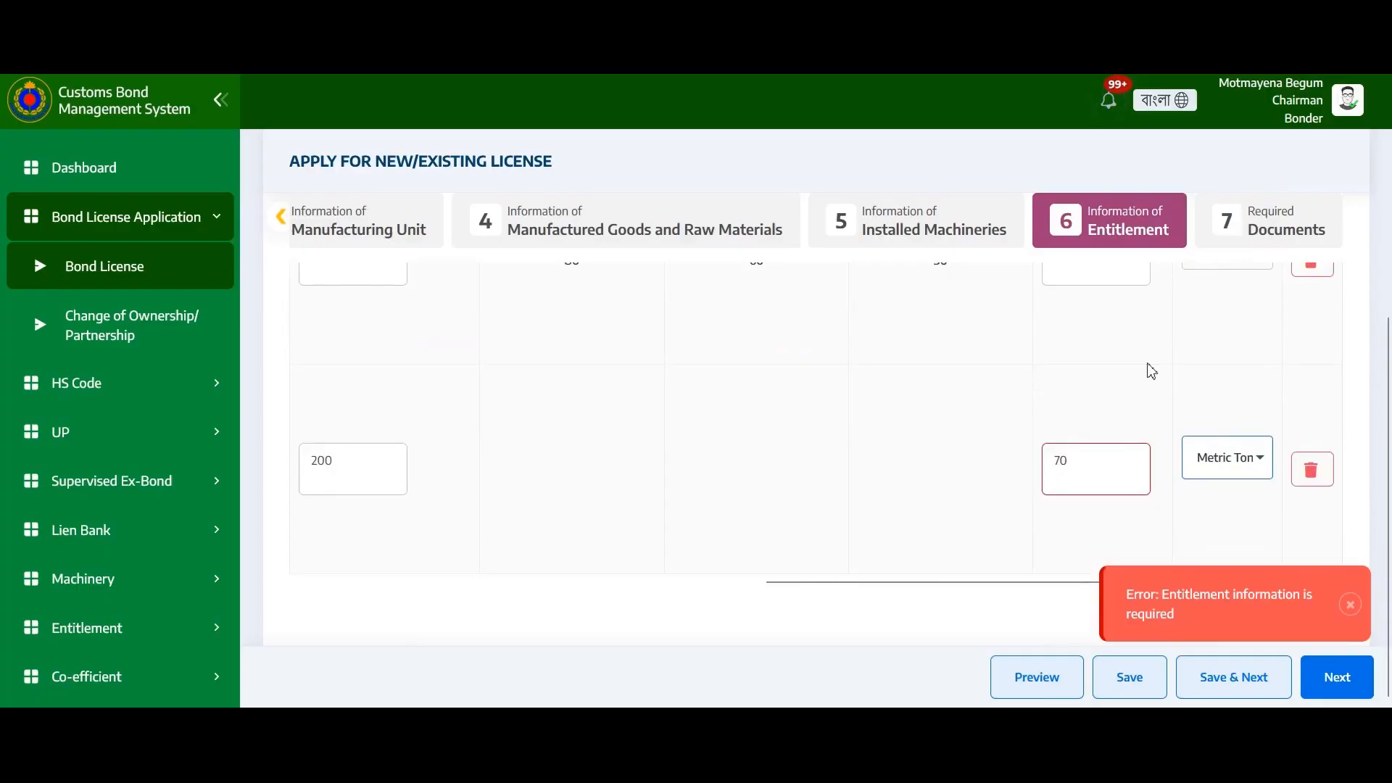
pyautogui.click(1098, 463)
pyautogui.click(1132, 680)
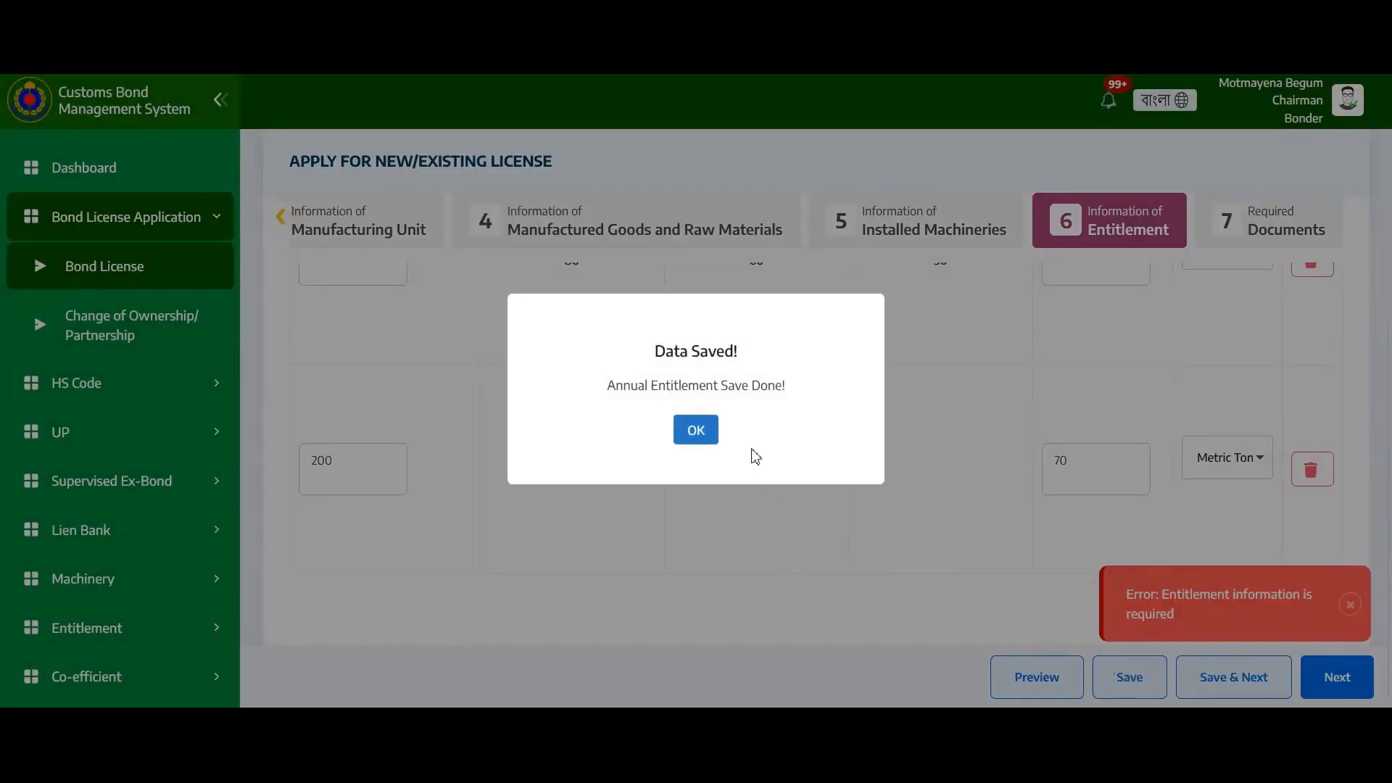
pyautogui.click(695, 432)
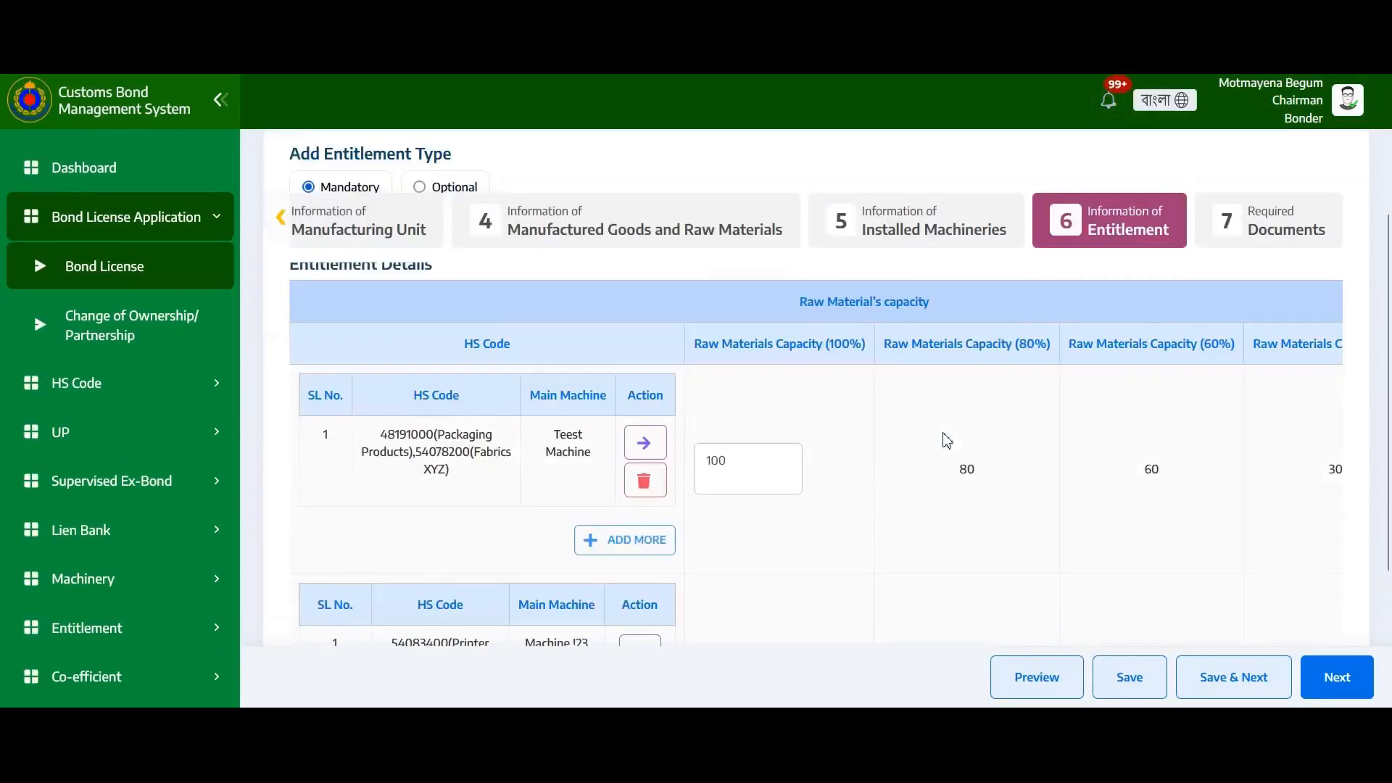
# Add a second line to row 2 with raw materials 84238290, 54083400, 48191000 and 54078200
pyautogui.scroll(-5, 944, 438)
pyautogui.moveTo(899, 586); pyautogui.dragTo(380, 529)
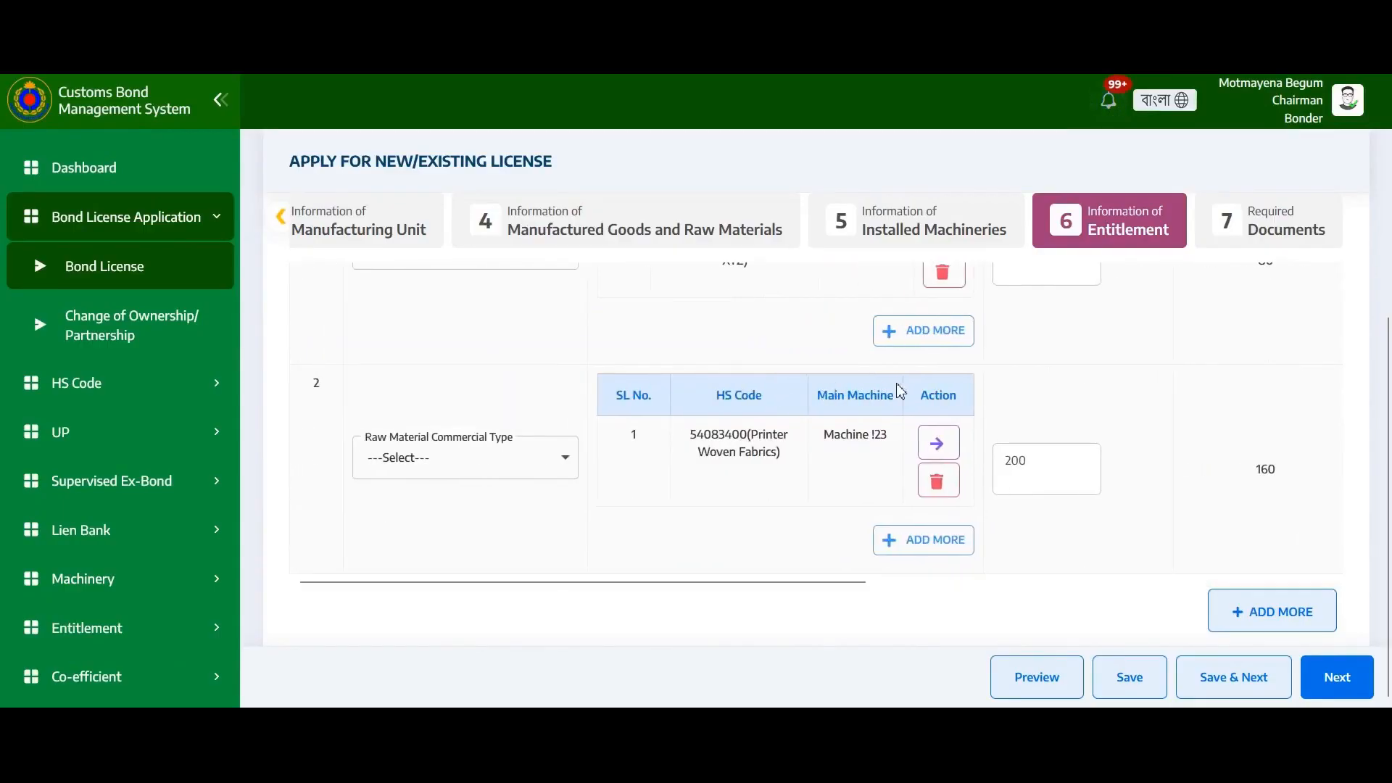
pyautogui.scroll(3, 899, 391)
pyautogui.scroll(-3, 902, 403)
pyautogui.click(928, 546)
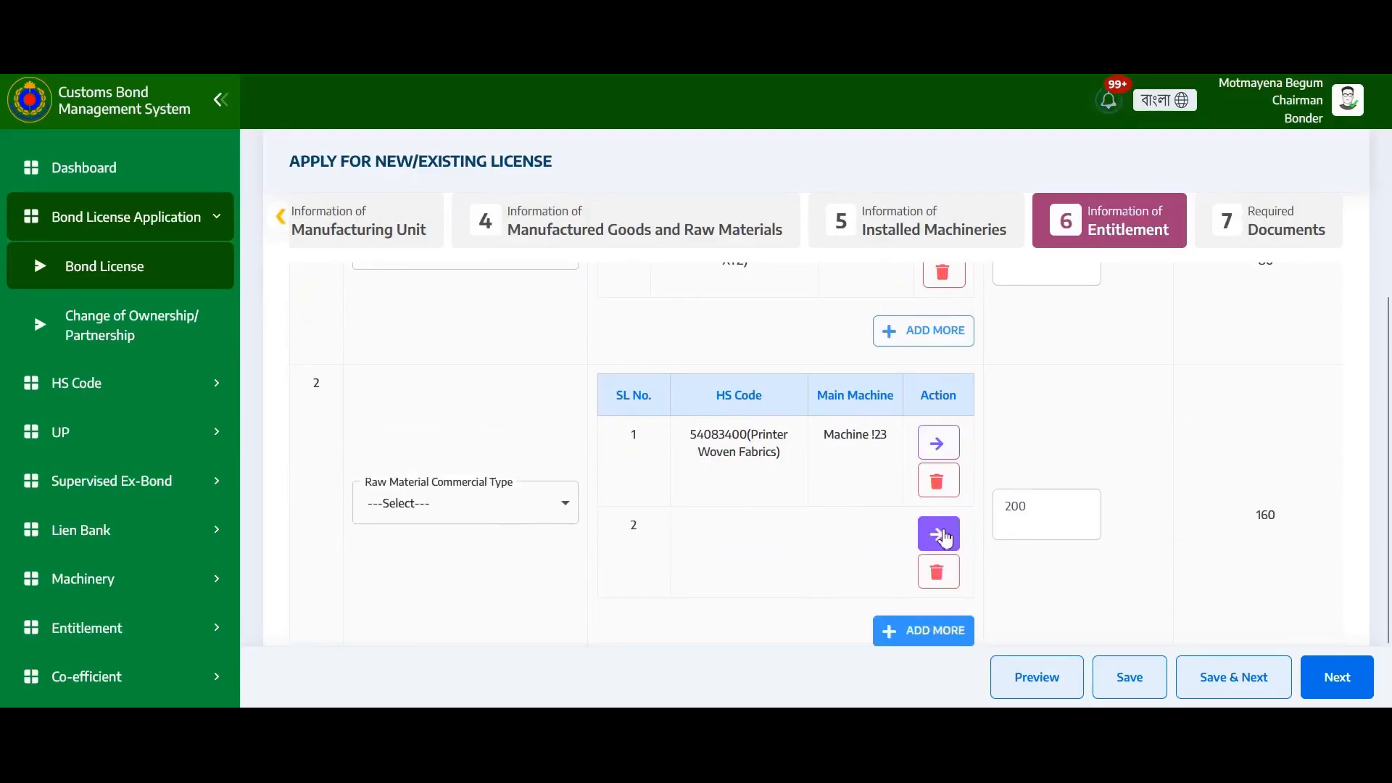
pyautogui.click(940, 534)
pyautogui.click(529, 225)
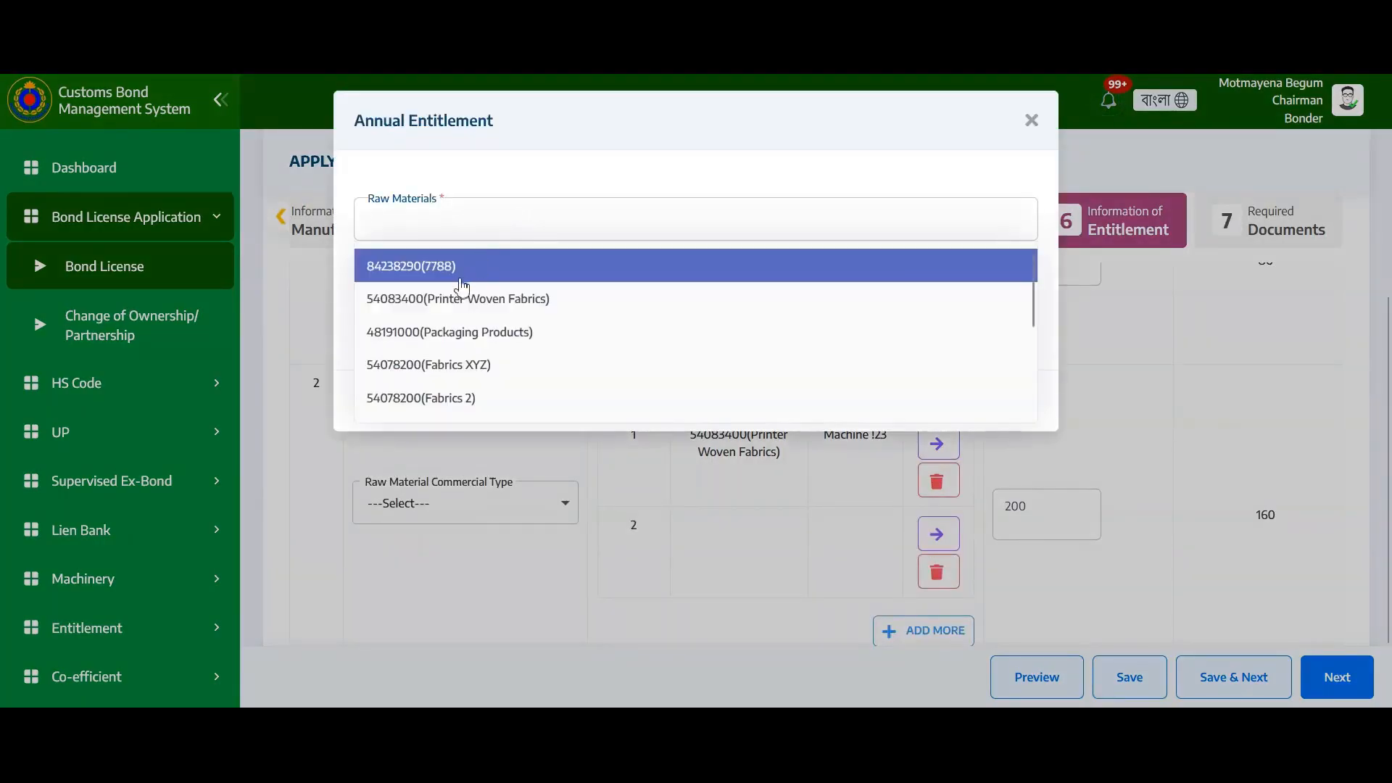
pyautogui.click(460, 280)
pyautogui.click(457, 300)
pyautogui.click(451, 333)
pyautogui.click(446, 398)
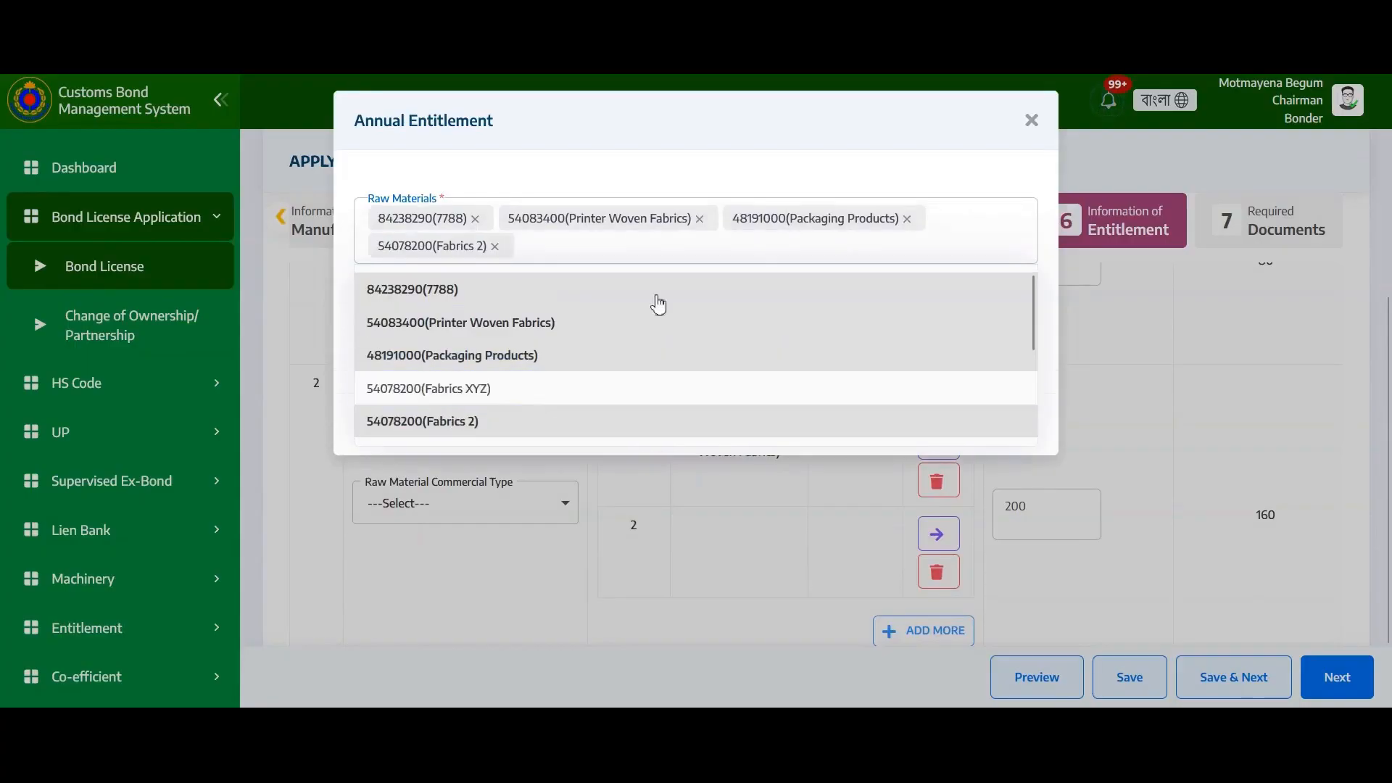
pyautogui.click(739, 243)
# Choose Pasting Machine and Teest Machine as main machines and add the line
pyautogui.click(649, 336)
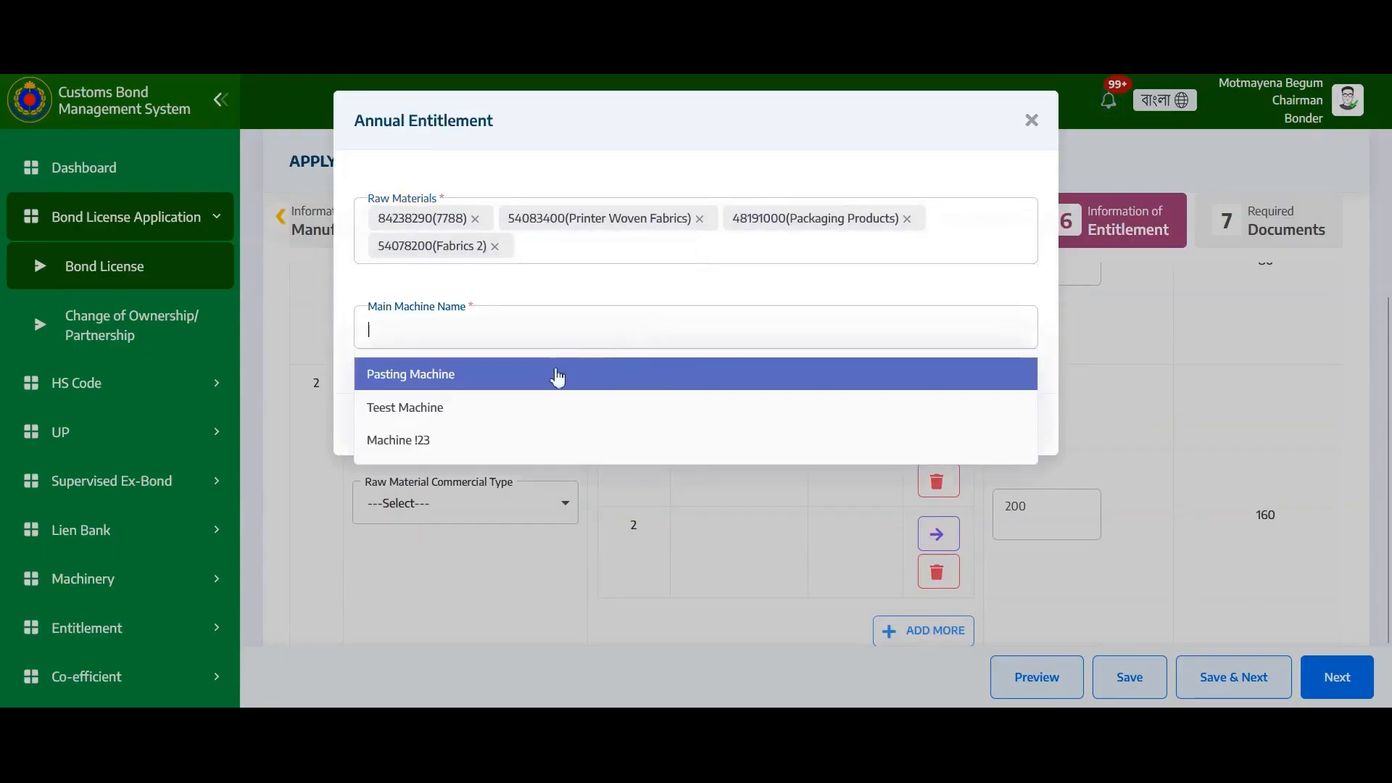
pyautogui.click(535, 377)
pyautogui.click(514, 410)
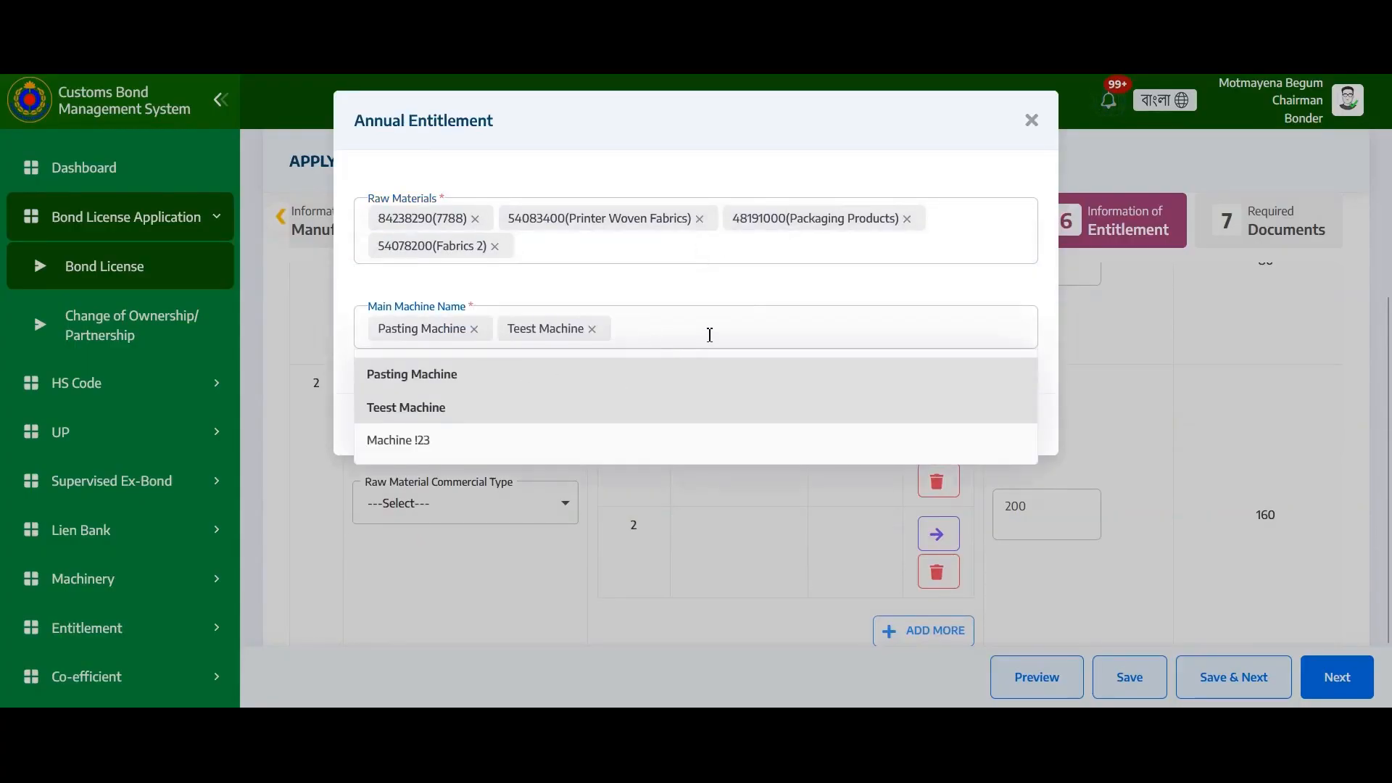
pyautogui.click(711, 332)
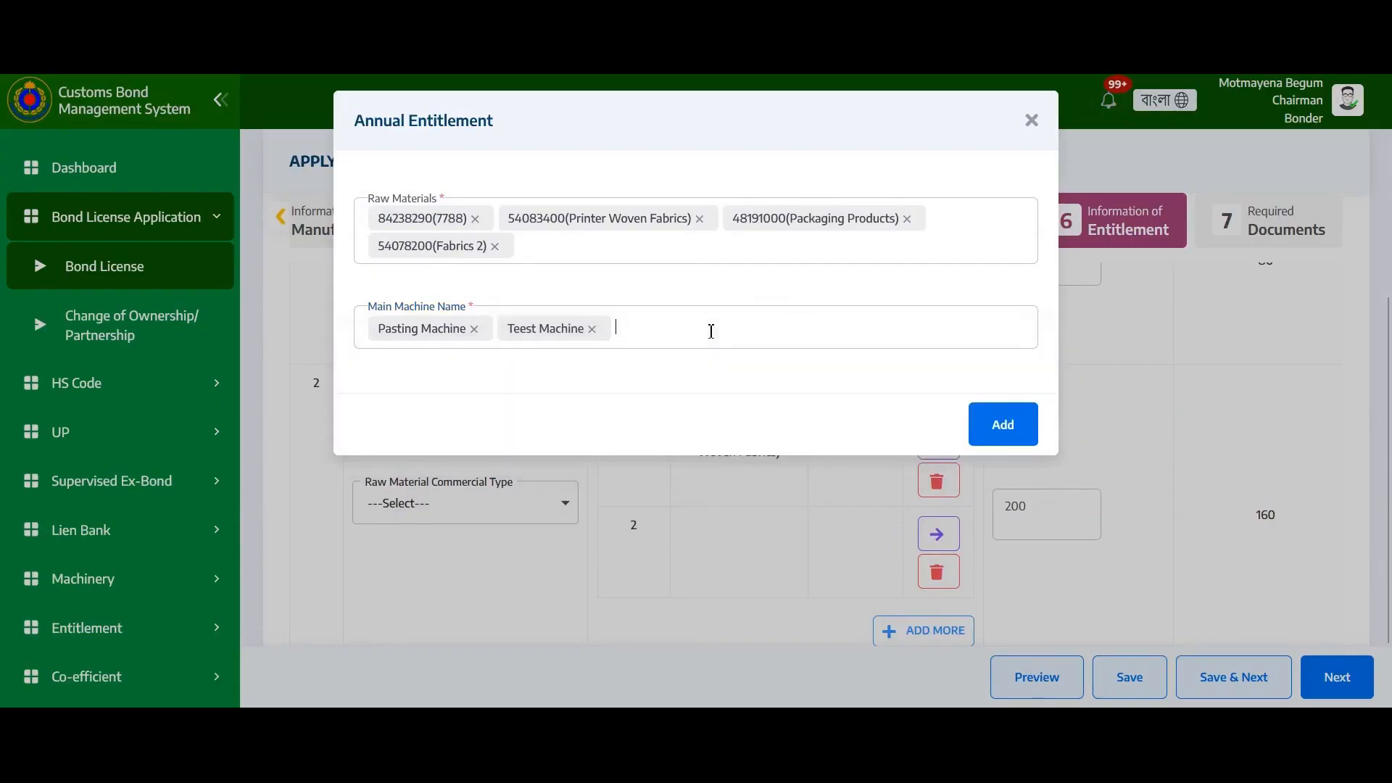
pyautogui.click(986, 426)
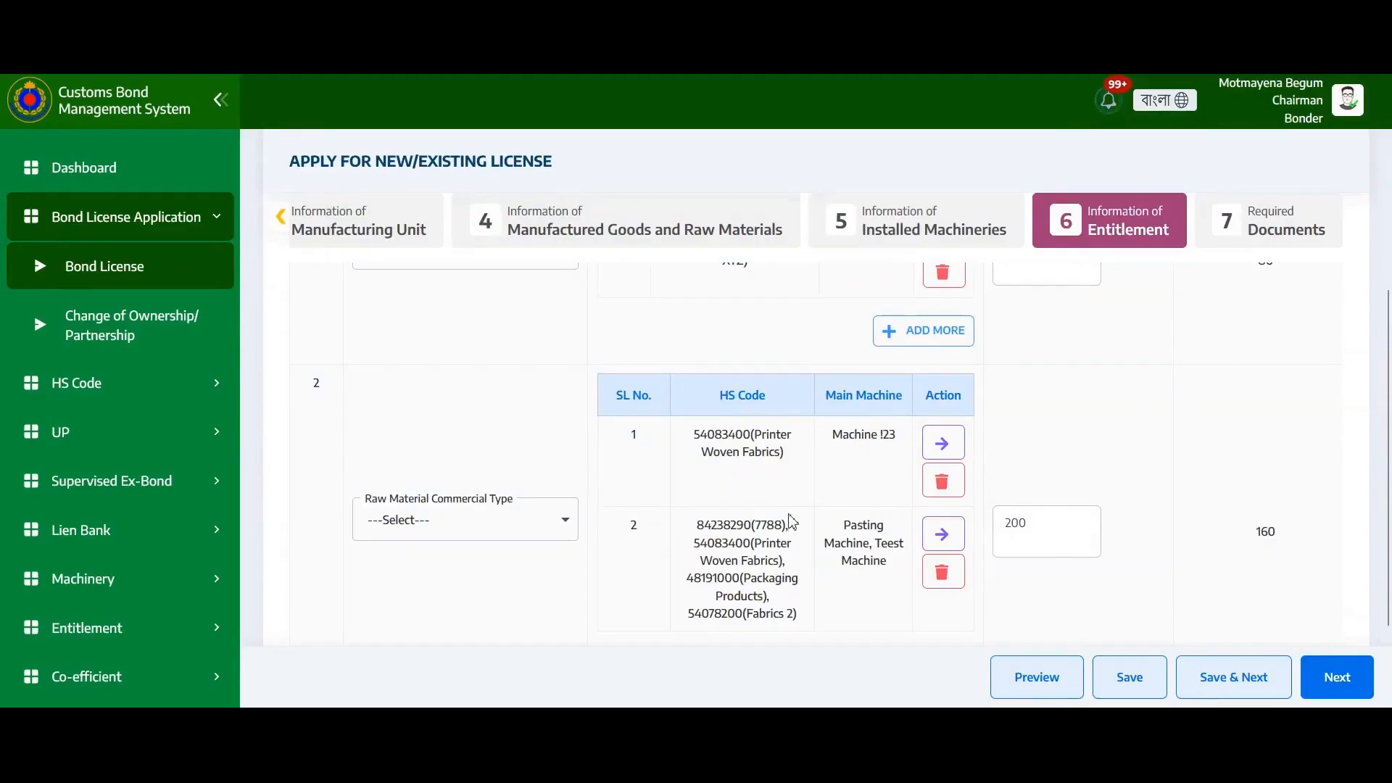
pyautogui.scroll(-2, 791, 520)
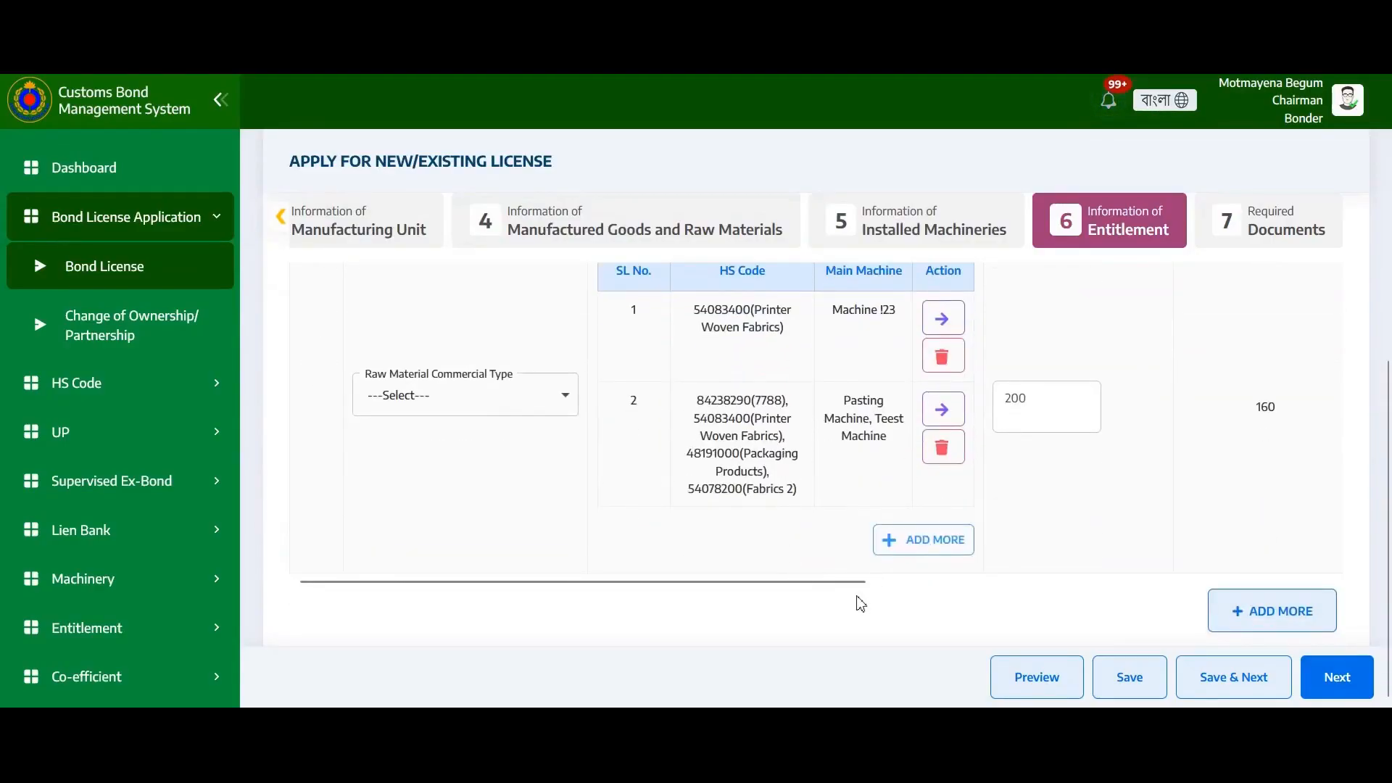
# Add a third entitlement row with raw material commercial type Paper
pyautogui.moveTo(856, 581); pyautogui.dragTo(1095, 587)
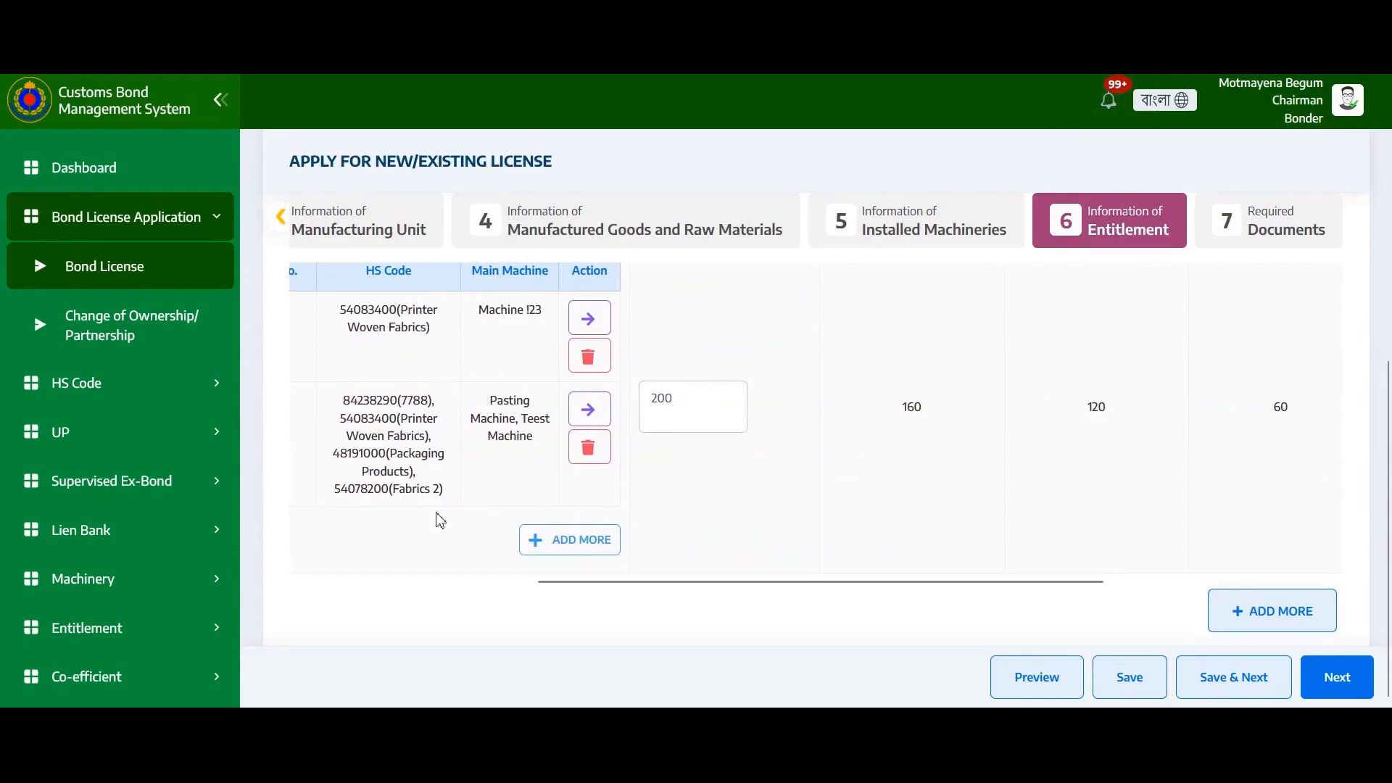
pyautogui.moveTo(817, 587); pyautogui.dragTo(559, 556)
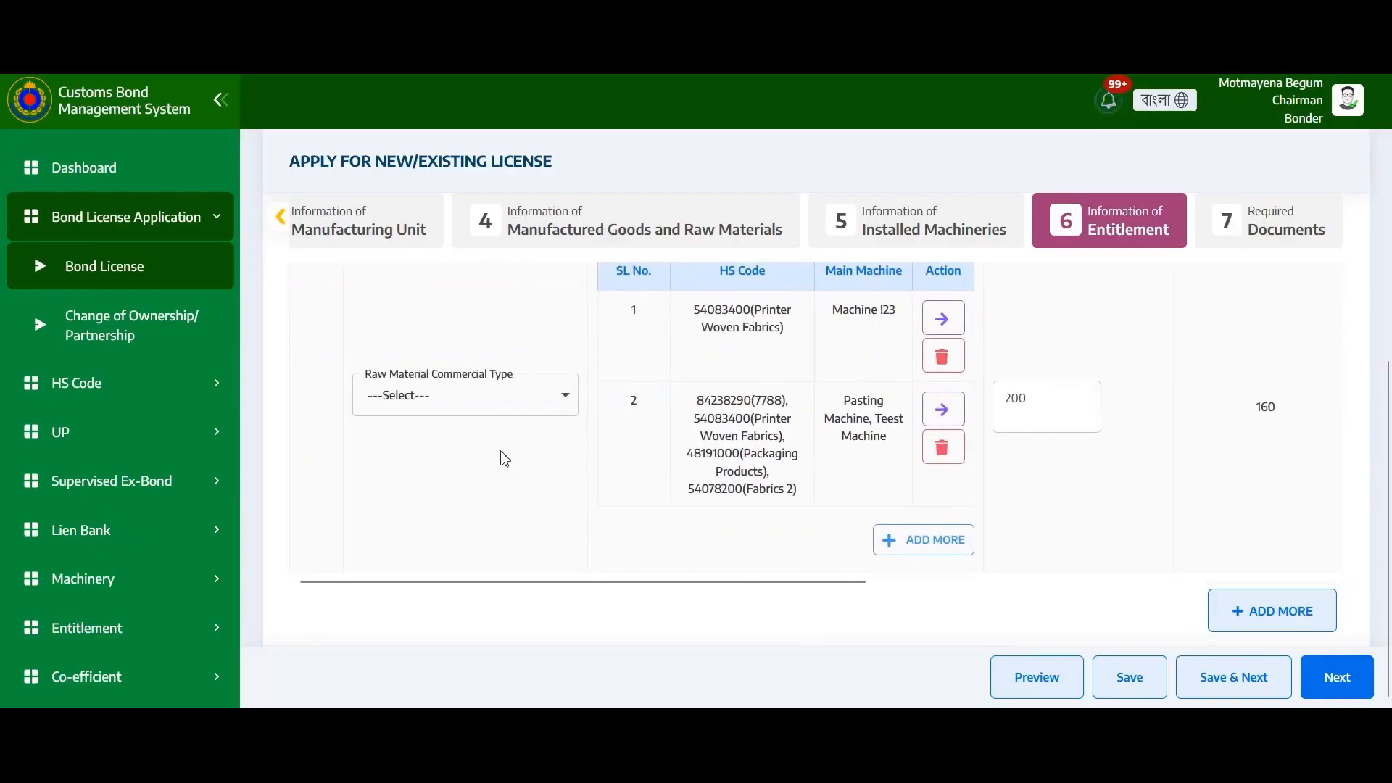
pyautogui.click(1300, 615)
pyautogui.scroll(-2, 498, 476)
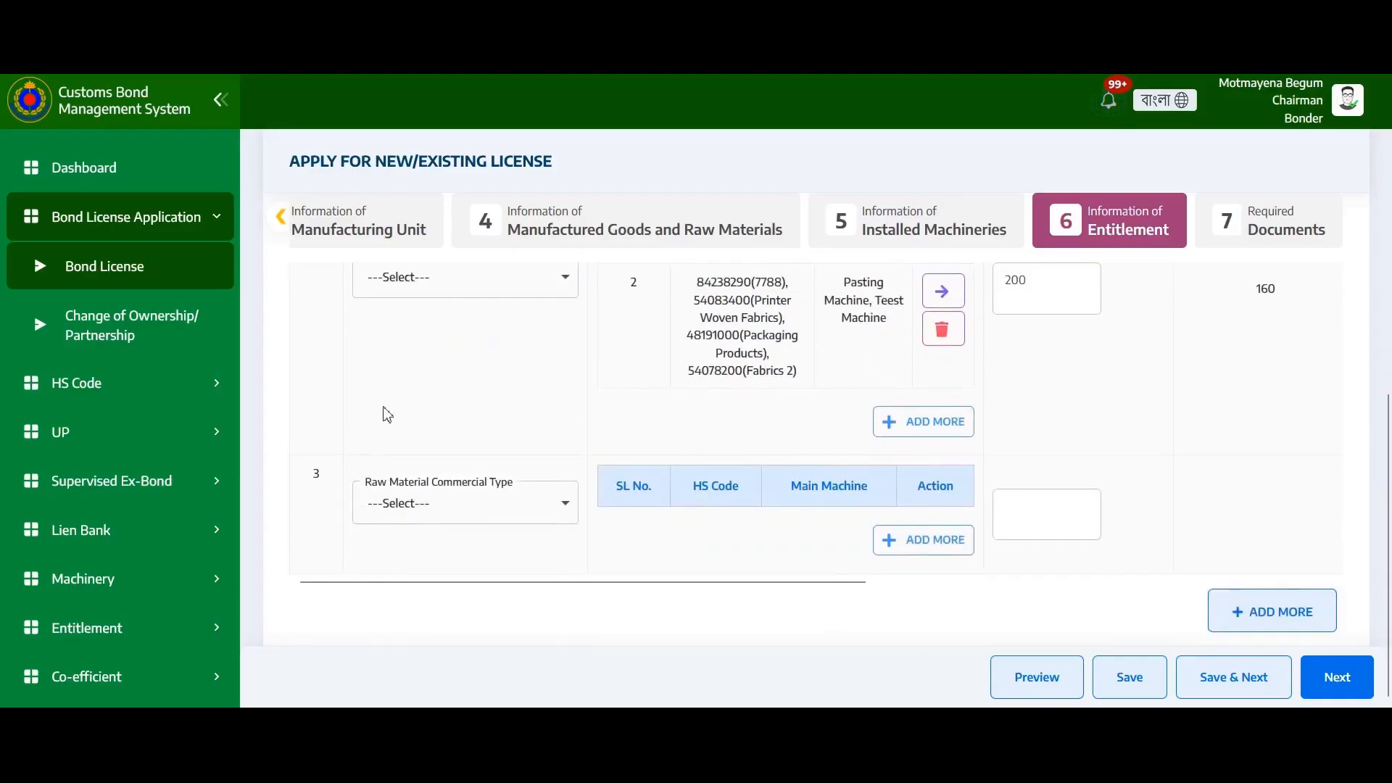
pyautogui.click(534, 516)
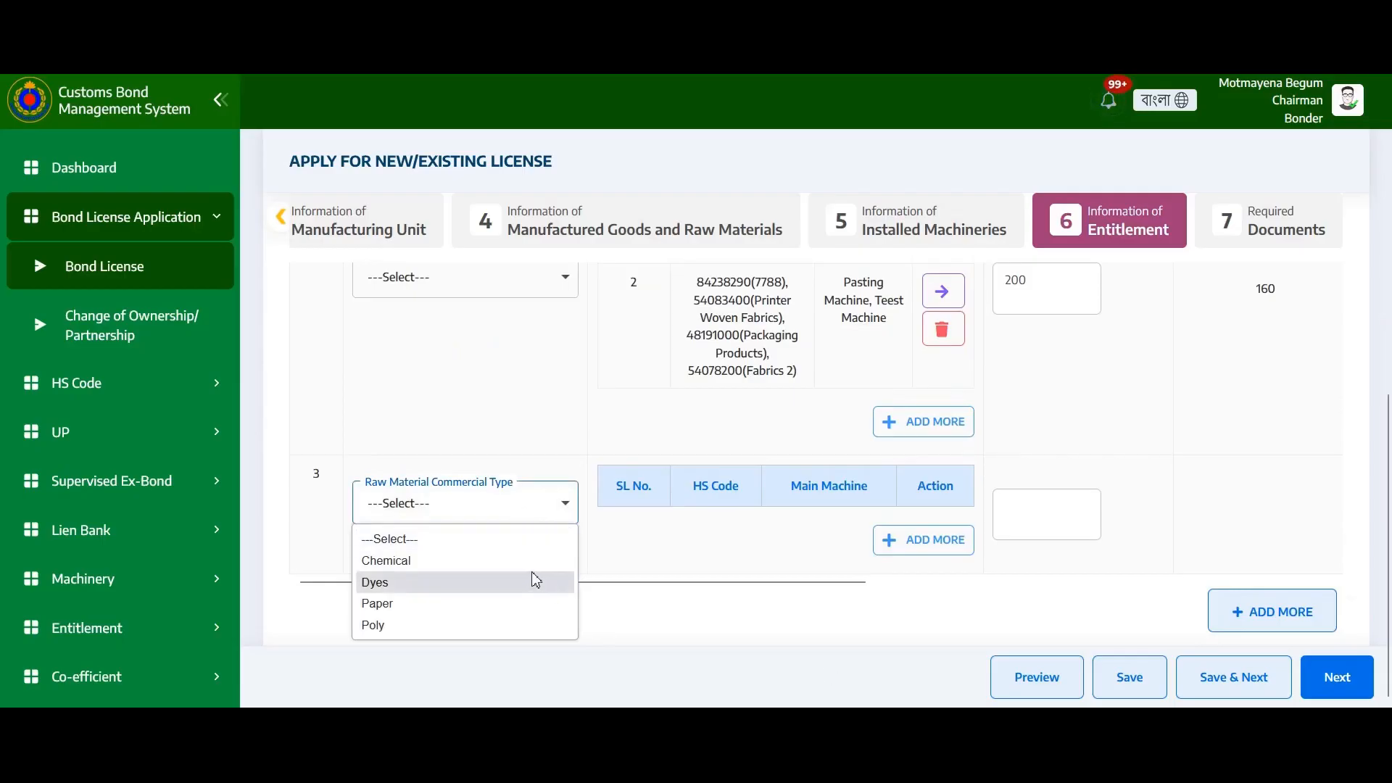
pyautogui.click(480, 612)
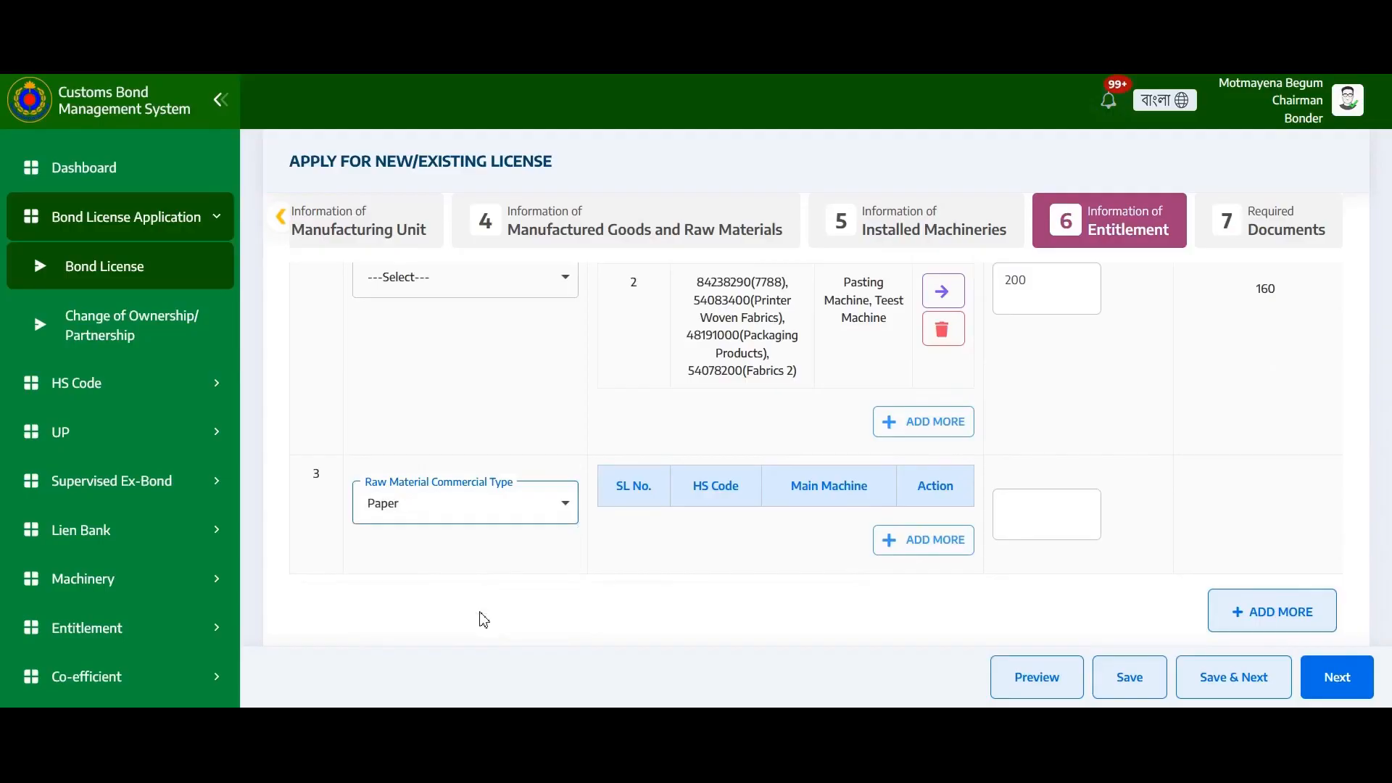
# Add a line linking 54077200 (fabrics 4) and 54083400 (Fabrics) to Teest Machine, then begin its entitlement amount
pyautogui.click(922, 543)
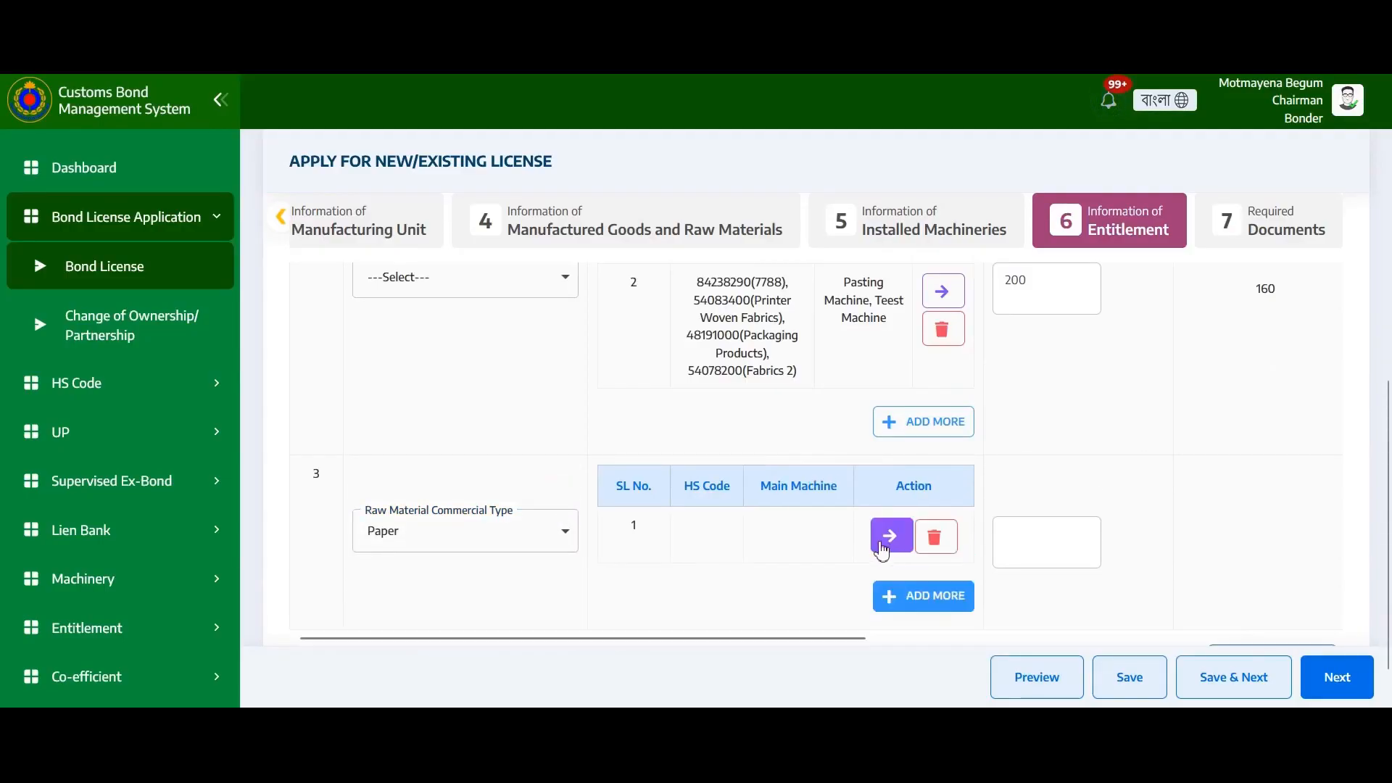
pyautogui.click(891, 538)
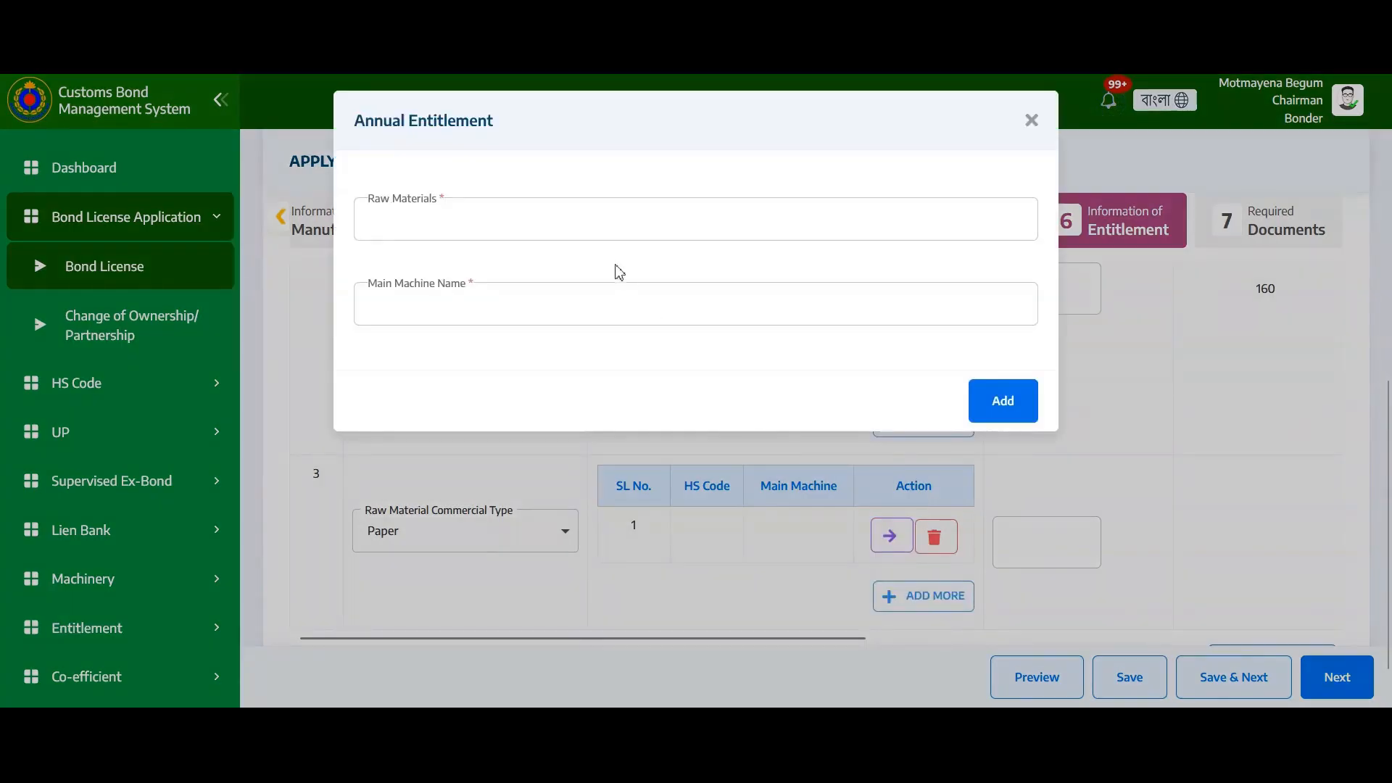
pyautogui.click(611, 208)
pyautogui.scroll(-3, 637, 367)
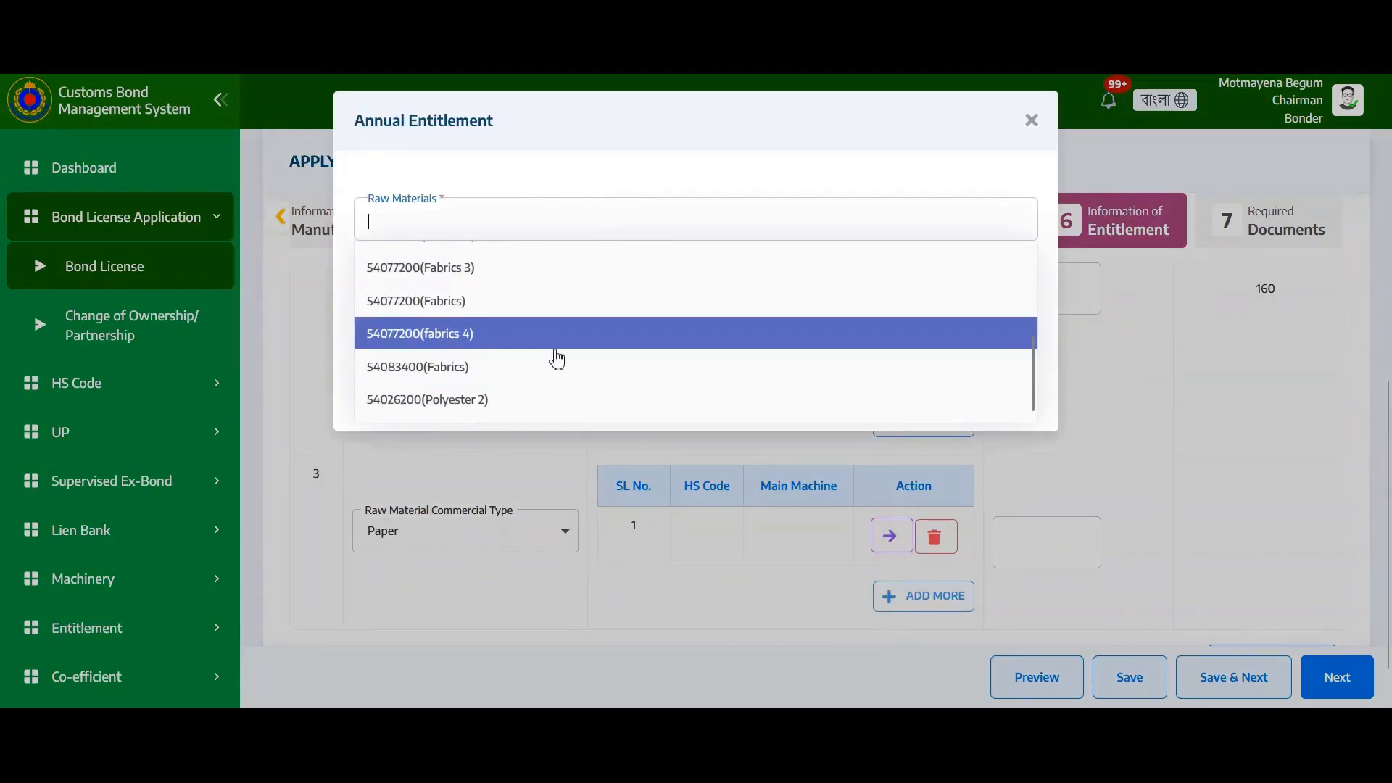
pyautogui.click(554, 339)
pyautogui.click(537, 373)
pyautogui.click(712, 212)
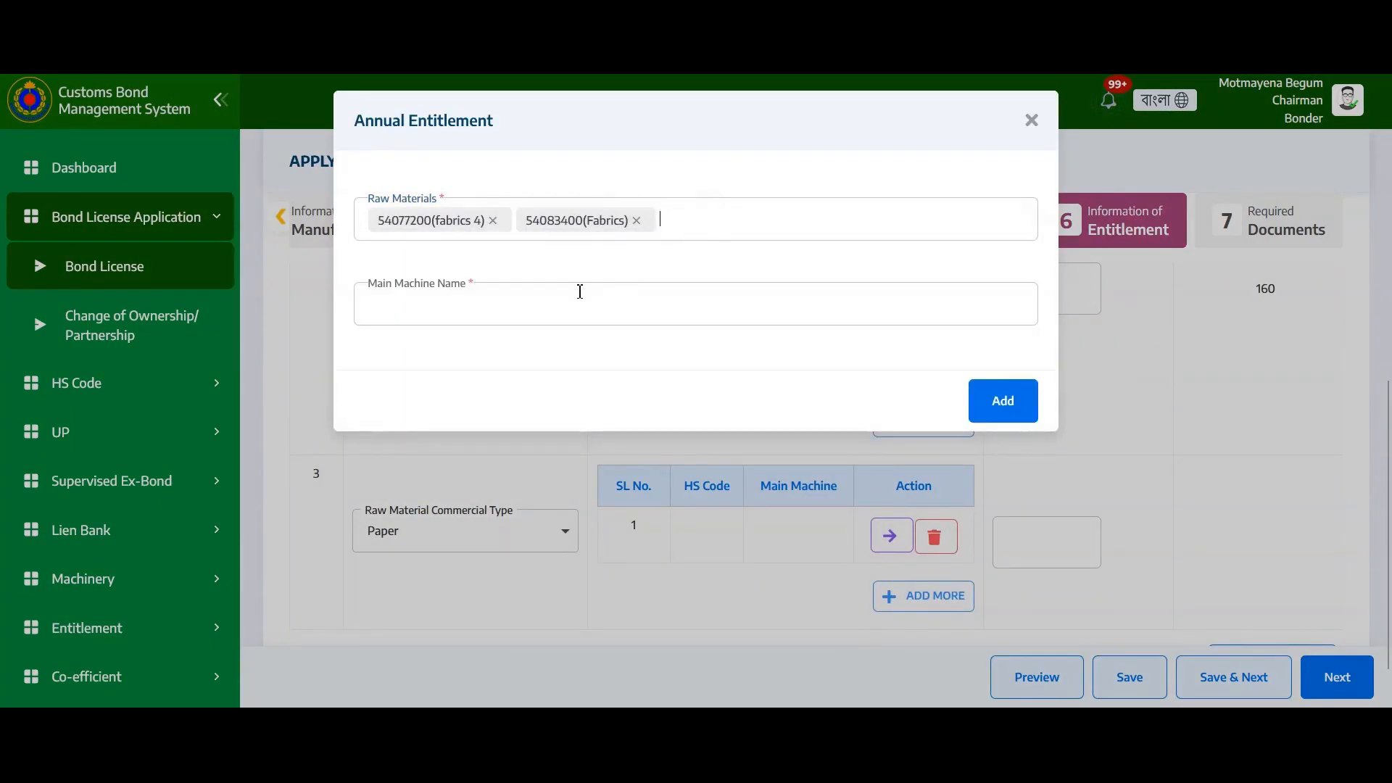
pyautogui.click(552, 314)
pyautogui.click(512, 389)
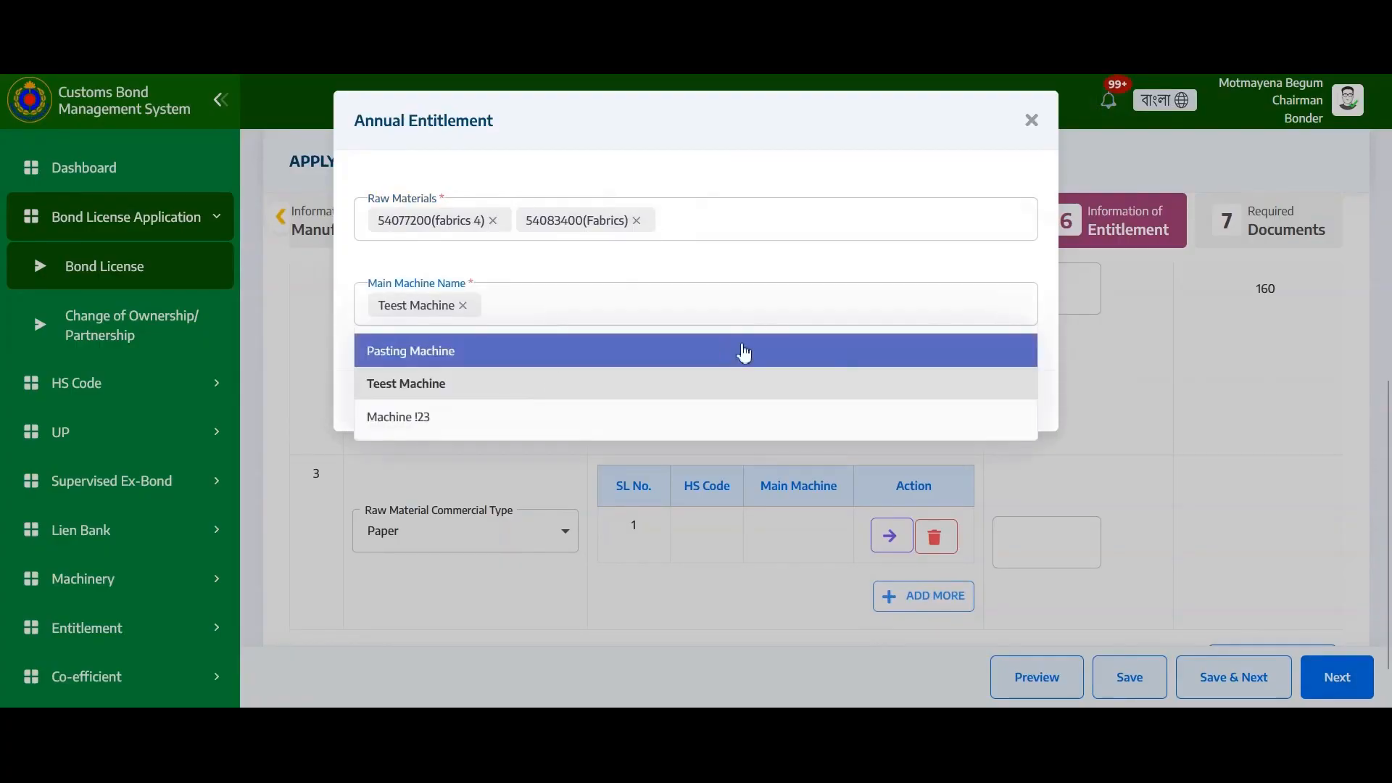
pyautogui.click(867, 316)
pyautogui.click(1026, 405)
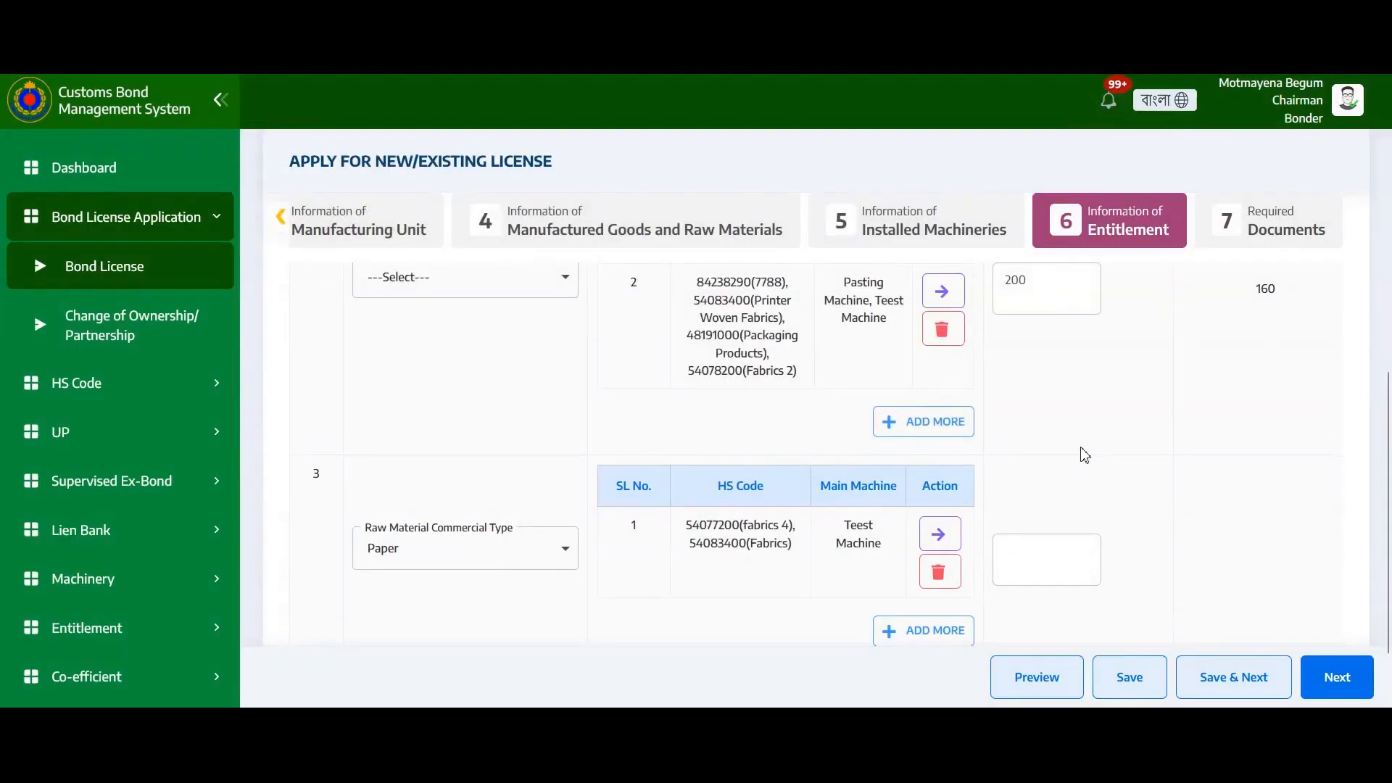
pyautogui.click(1050, 557)
pyautogui.write('1000')
# Set row 3's entitlement unit to Metric Ton (MT) and save the annual entitlement
pyautogui.hscroll(10, 842, 496)
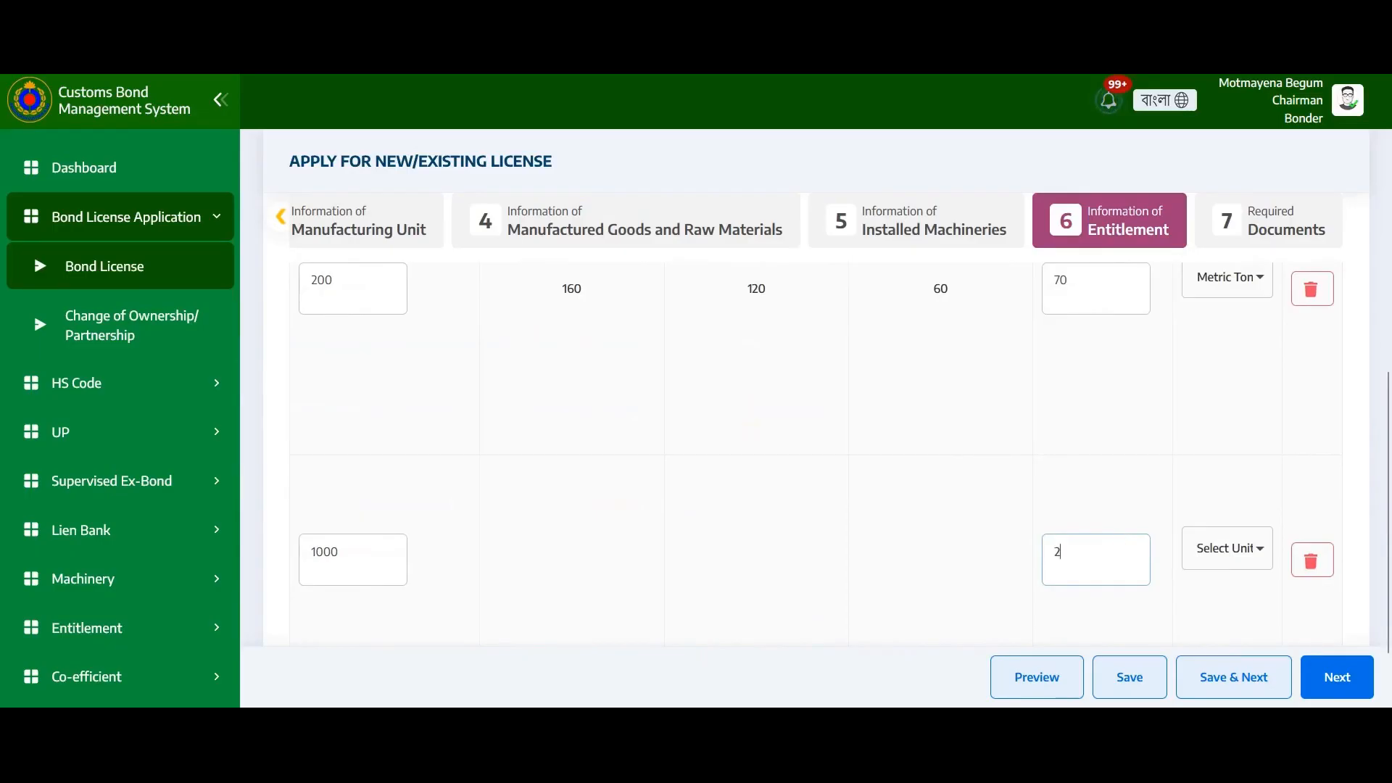
pyautogui.click(1221, 565)
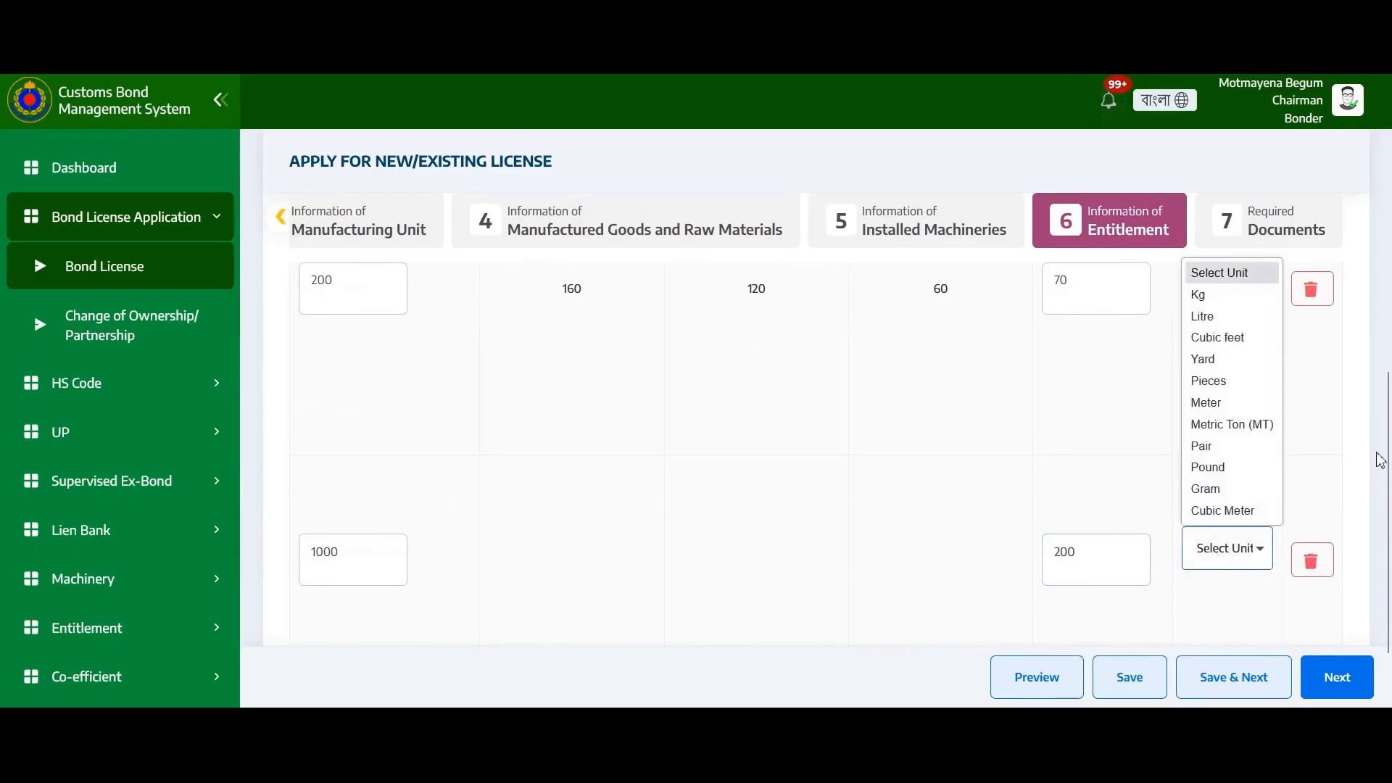
pyautogui.click(1236, 424)
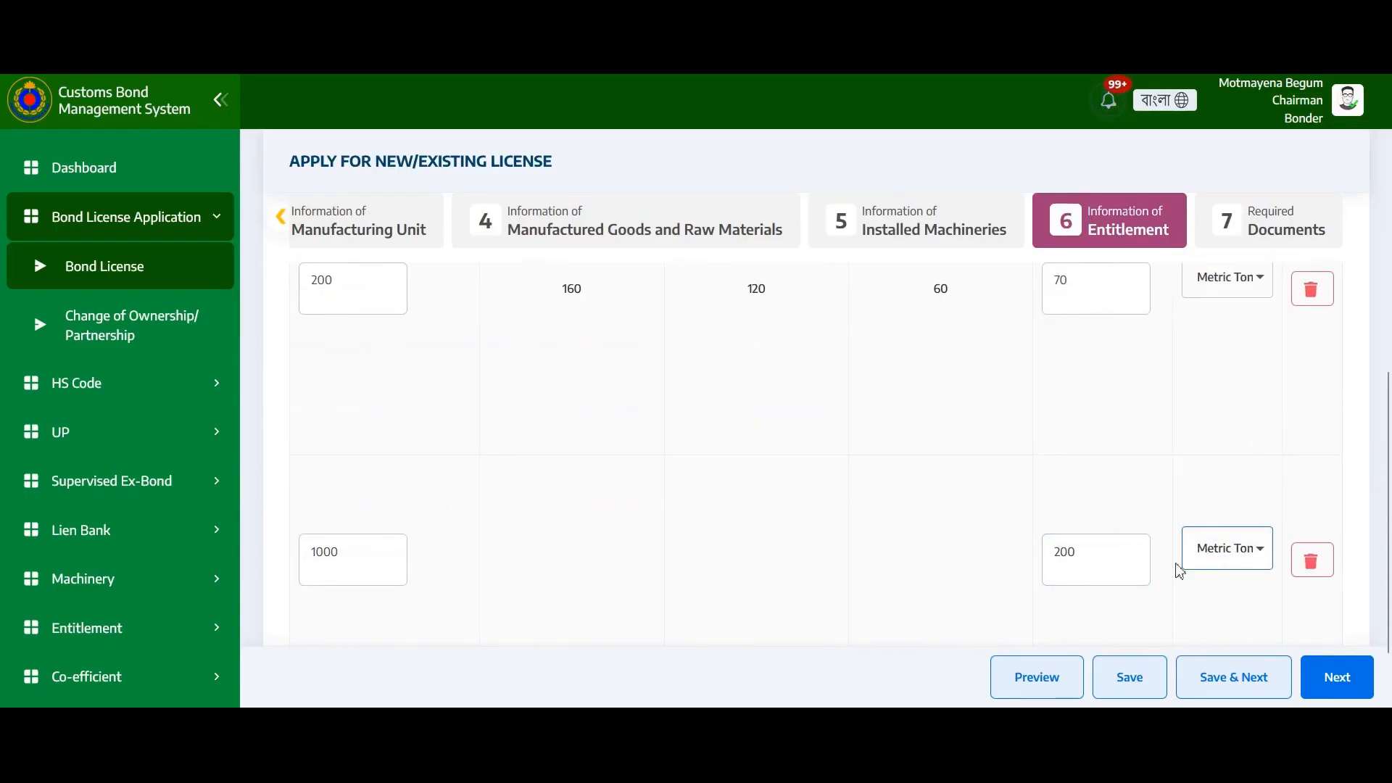
pyautogui.click(1129, 673)
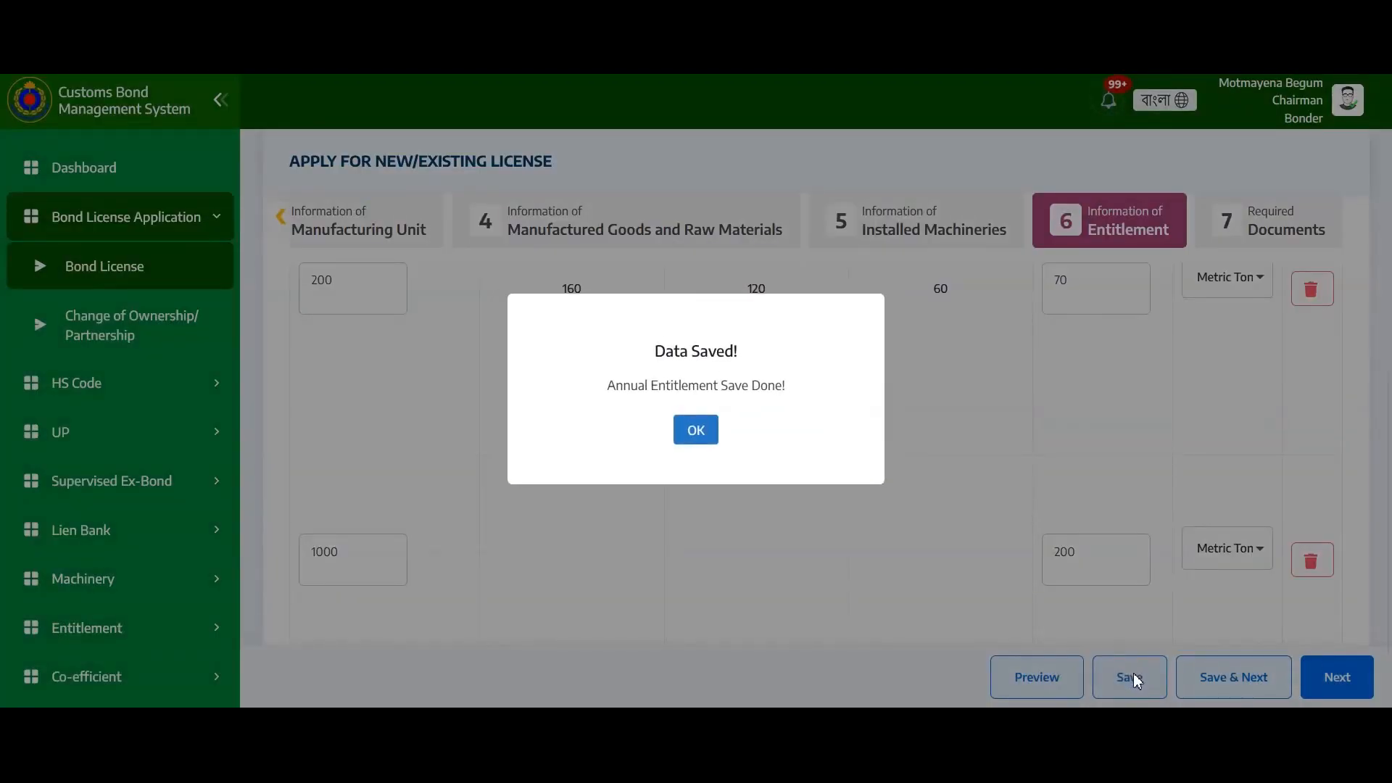
pyautogui.click(696, 430)
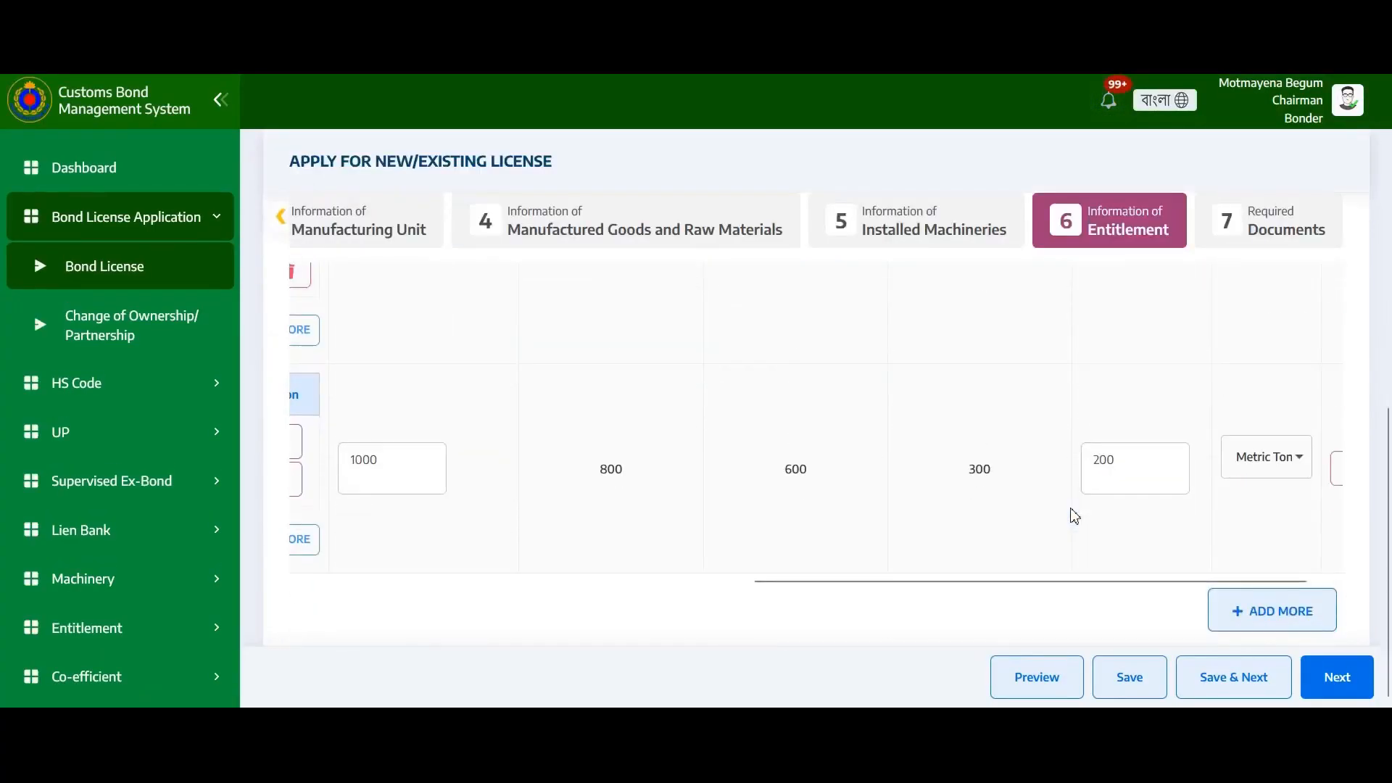
# Move on to the Required Documents step, acknowledging the save confirmation
pyautogui.moveTo(995, 584); pyautogui.dragTo(495, 604)
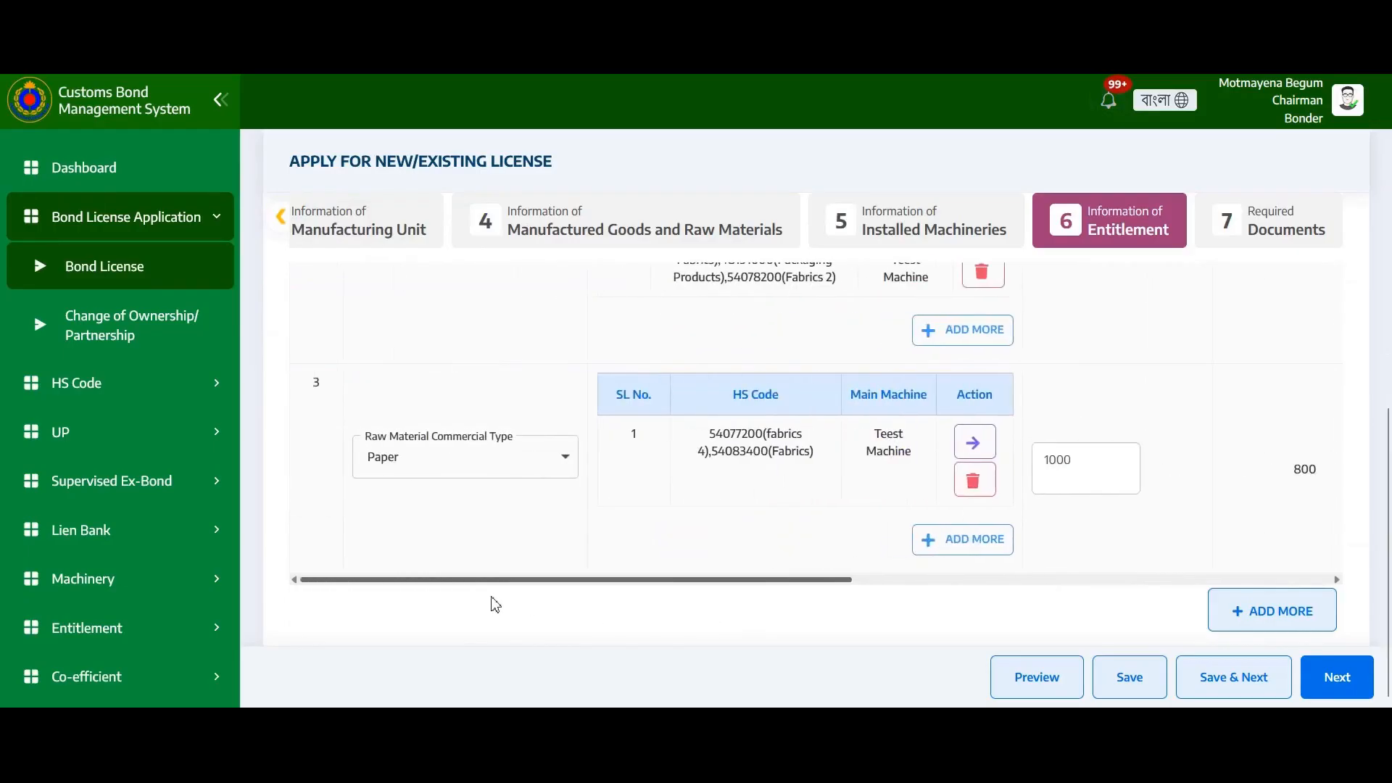
pyautogui.scroll(3, 1224, 435)
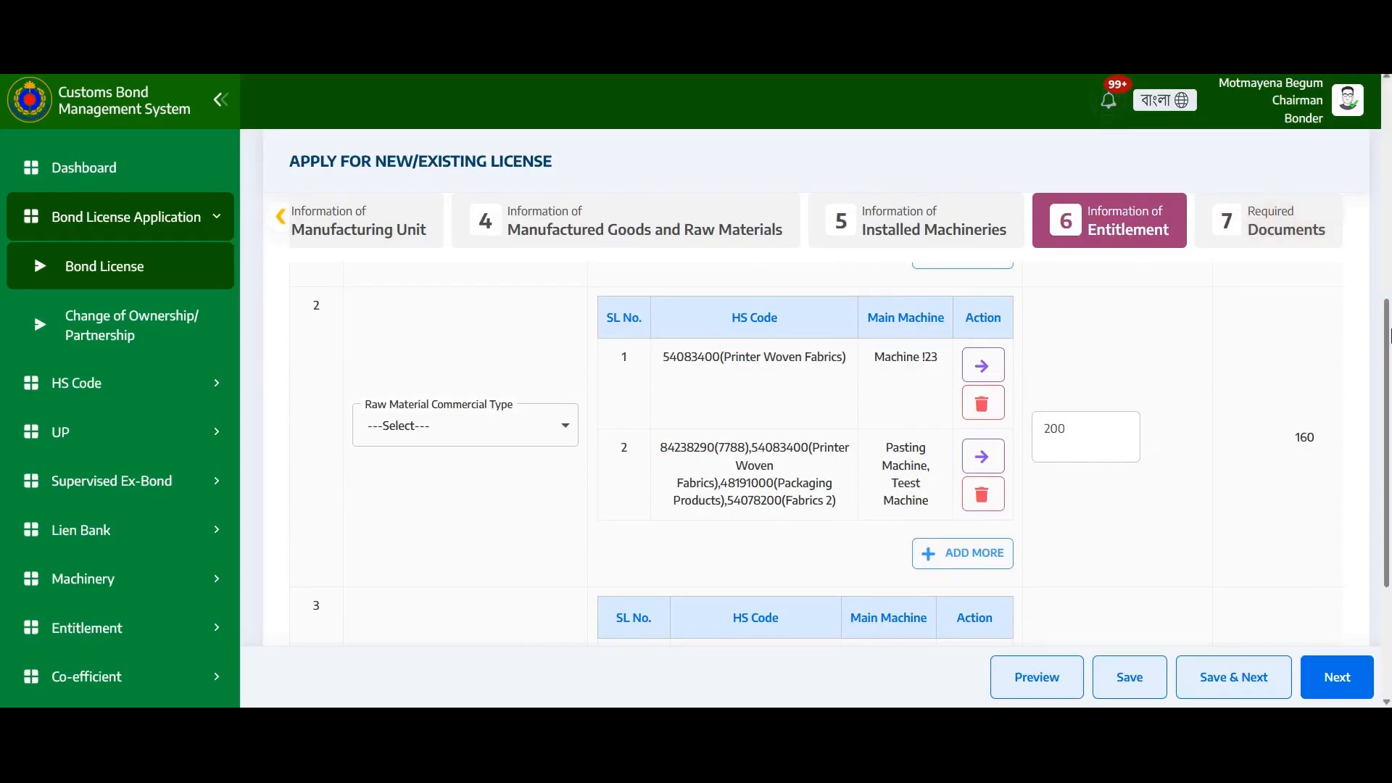
pyautogui.click(1267, 223)
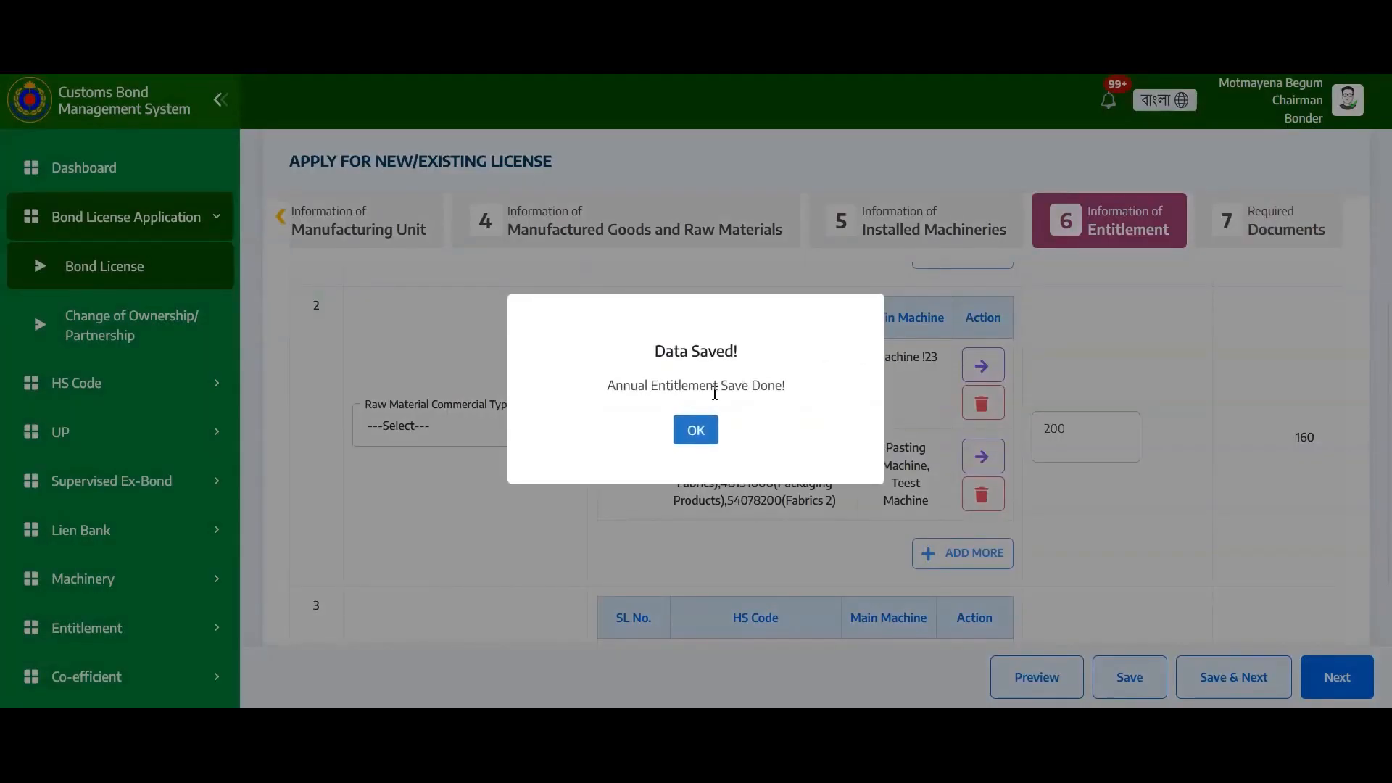
pyautogui.click(696, 429)
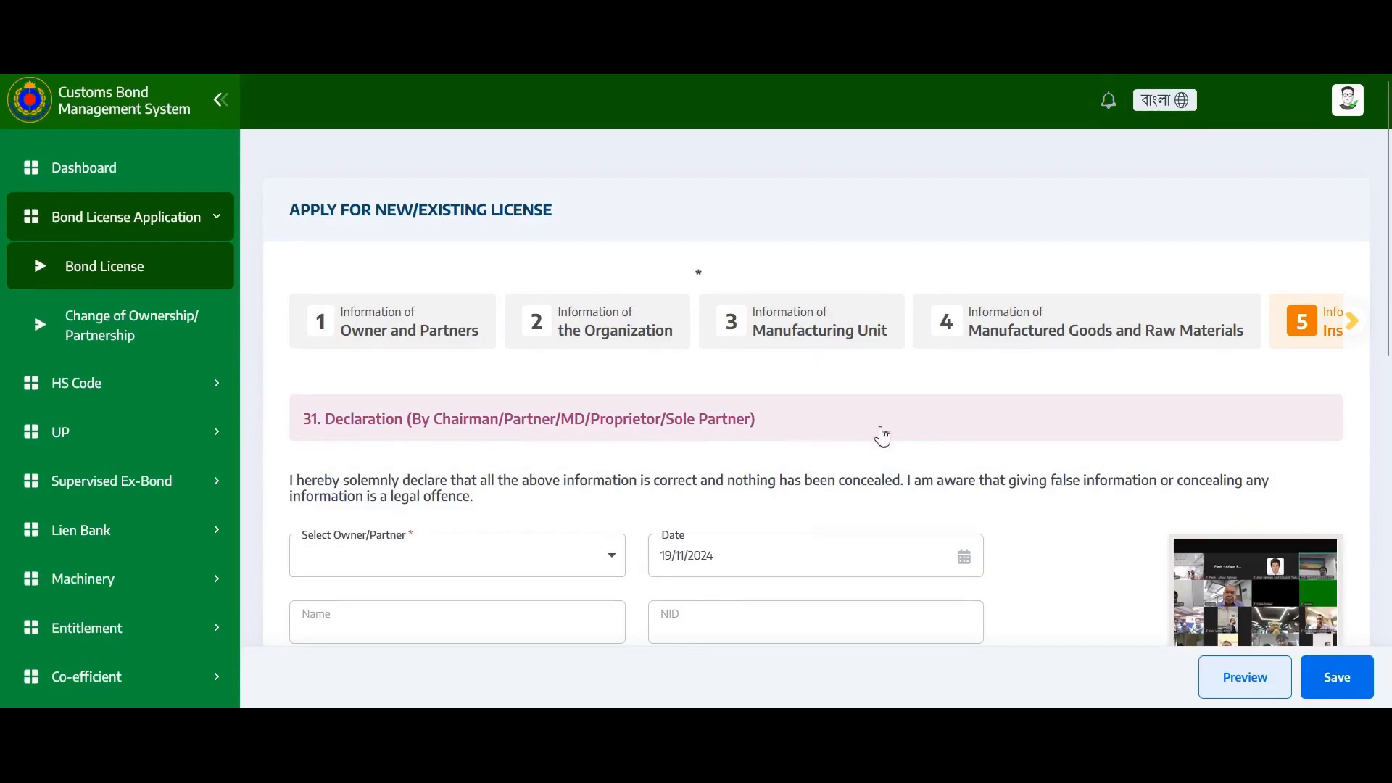
pyautogui.scroll(-3, 601, 446)
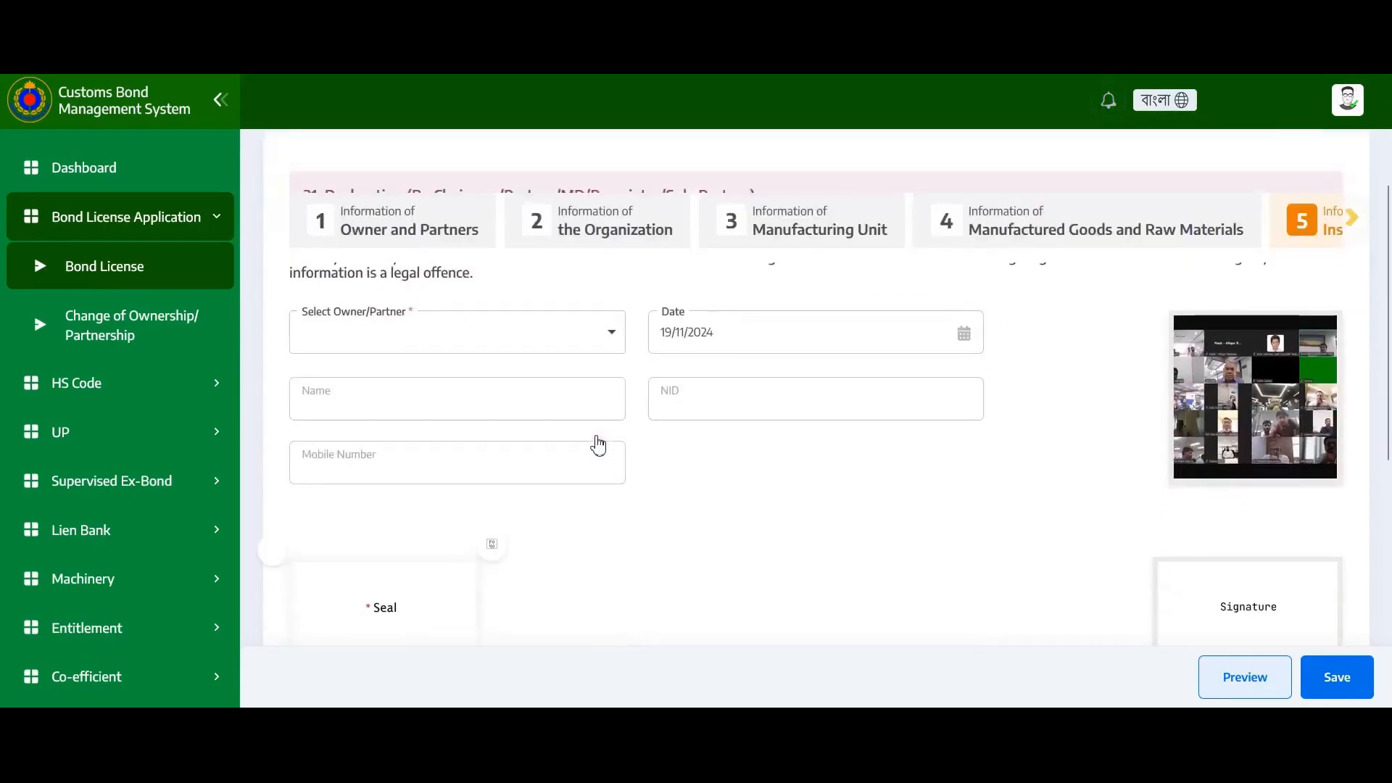
pyautogui.scroll(3, 600, 446)
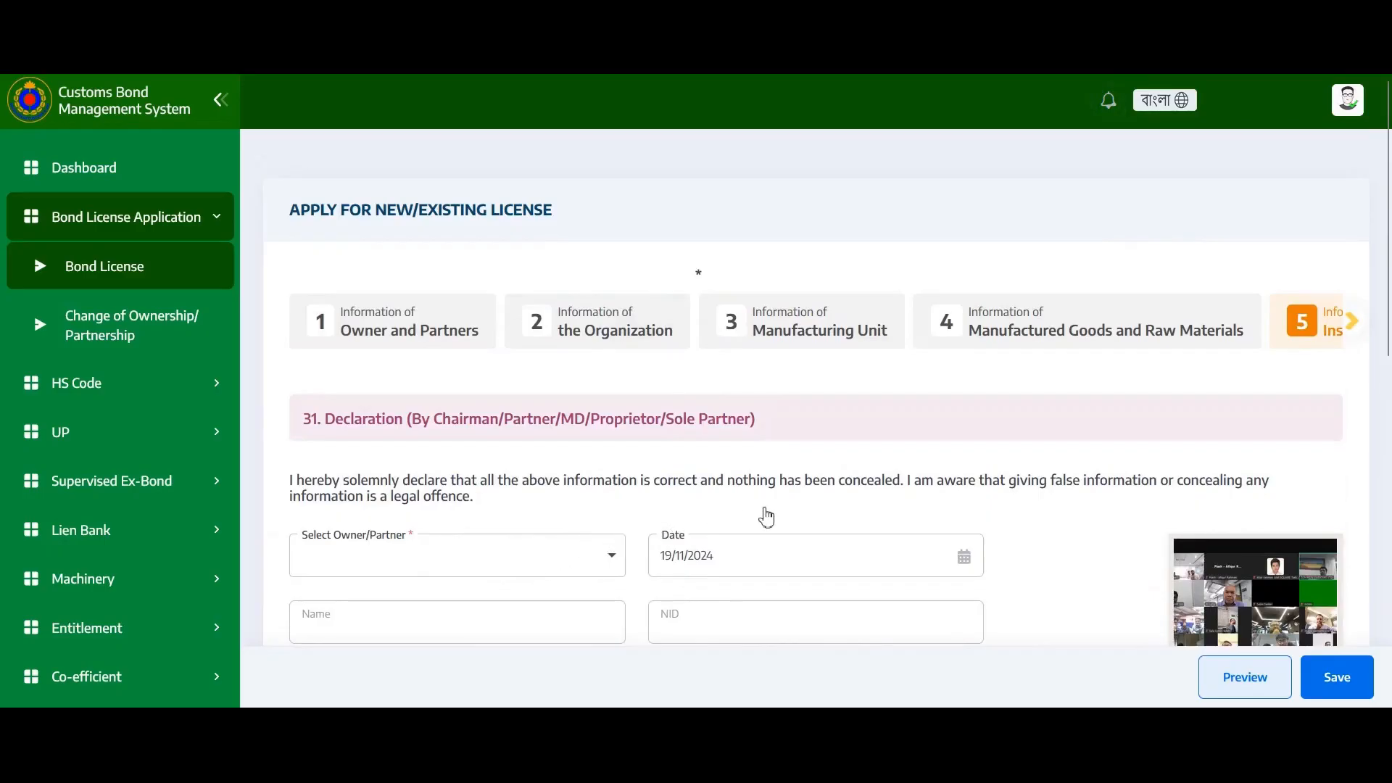
pyautogui.scroll(-3, 769, 516)
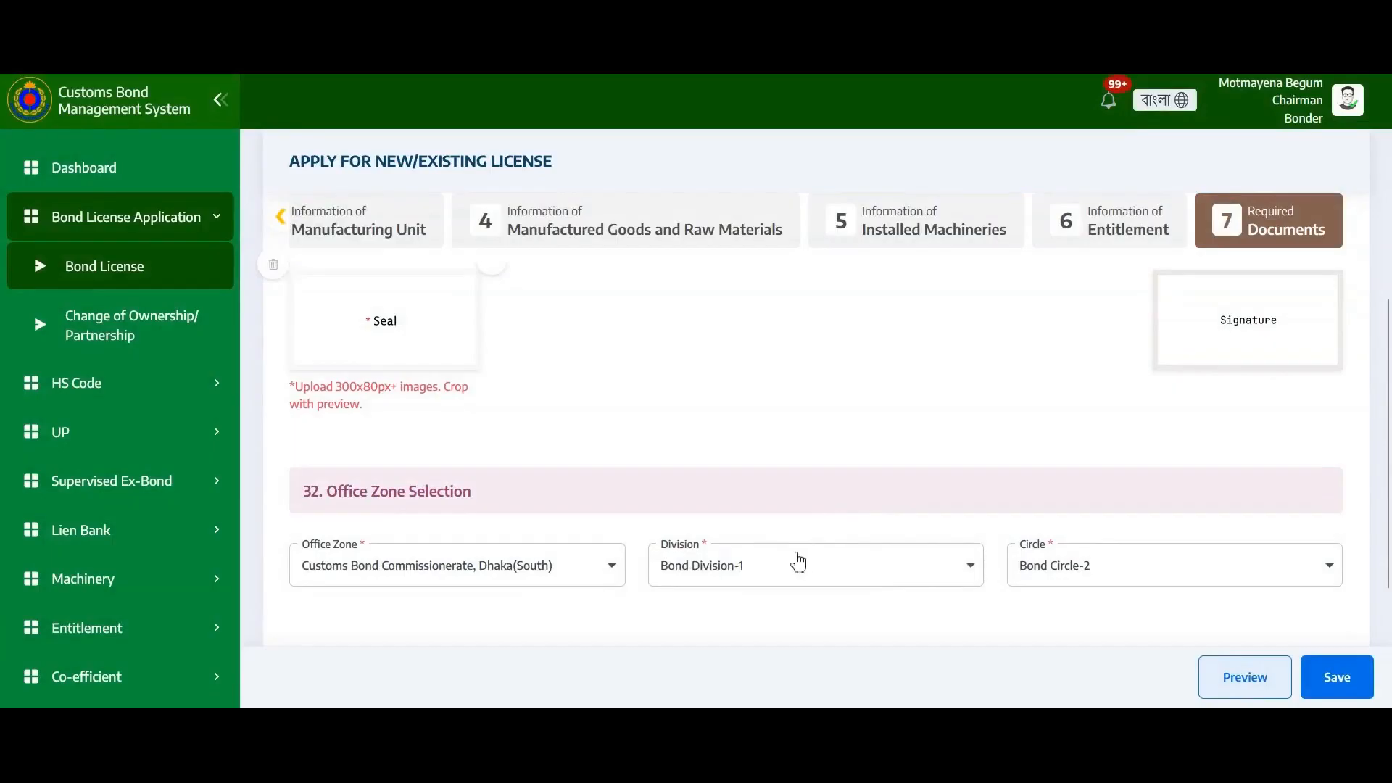
pyautogui.scroll(-3, 796, 560)
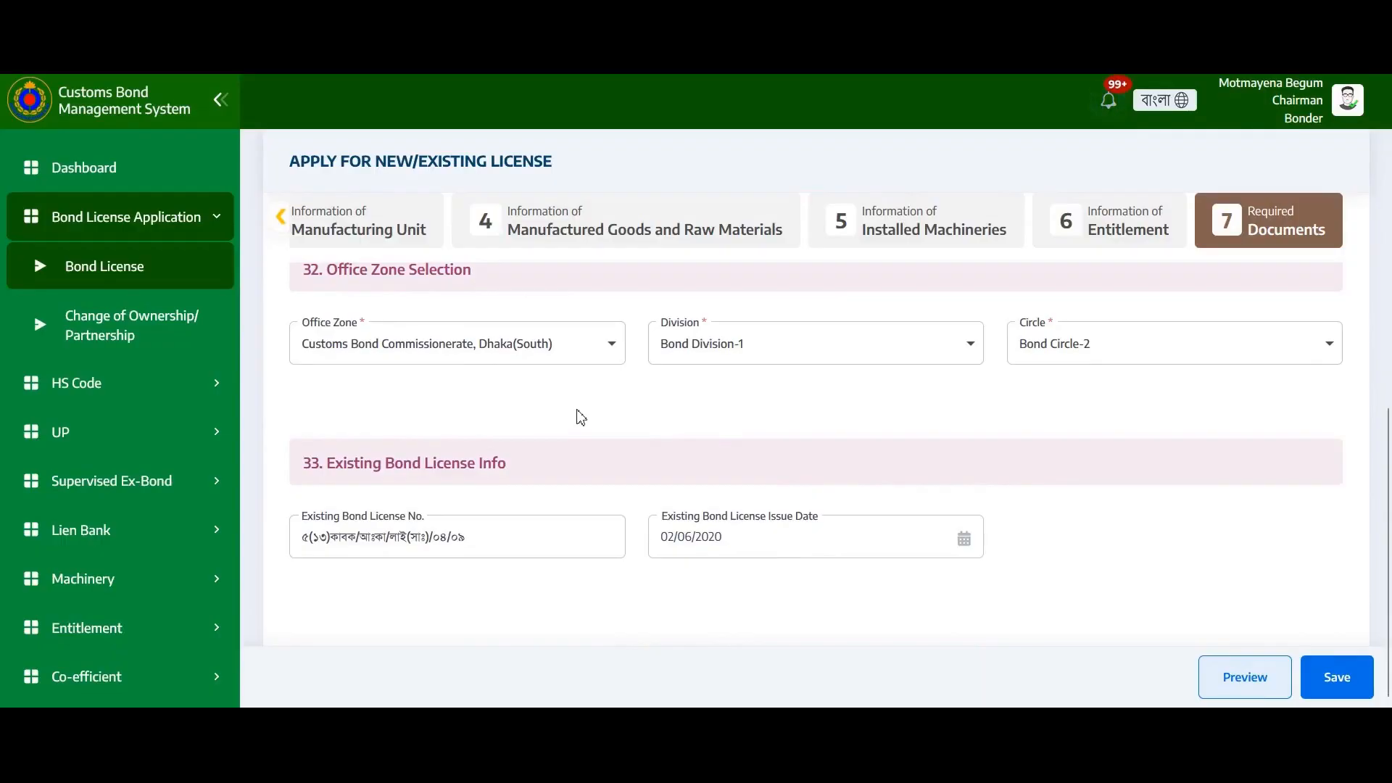
pyautogui.click(540, 358)
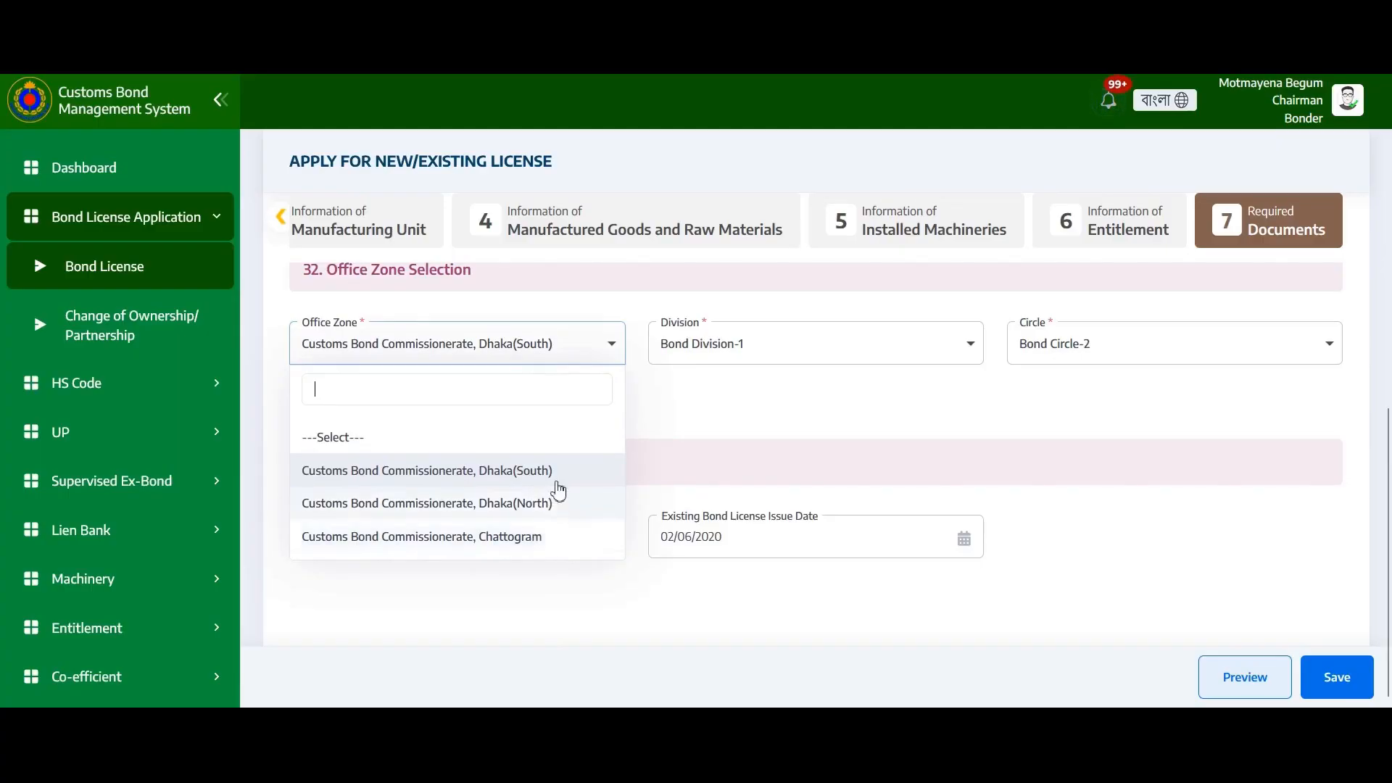
pyautogui.click(714, 356)
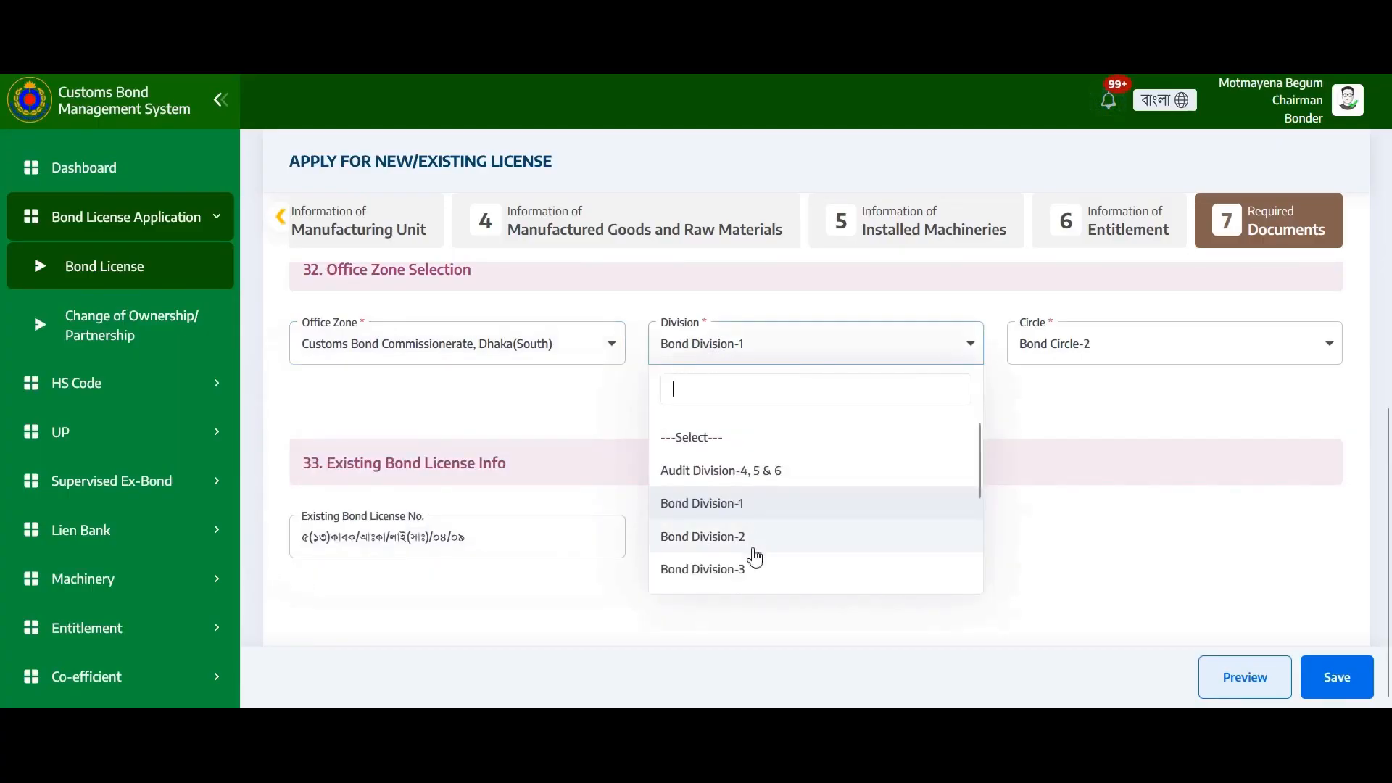
pyautogui.click(1113, 353)
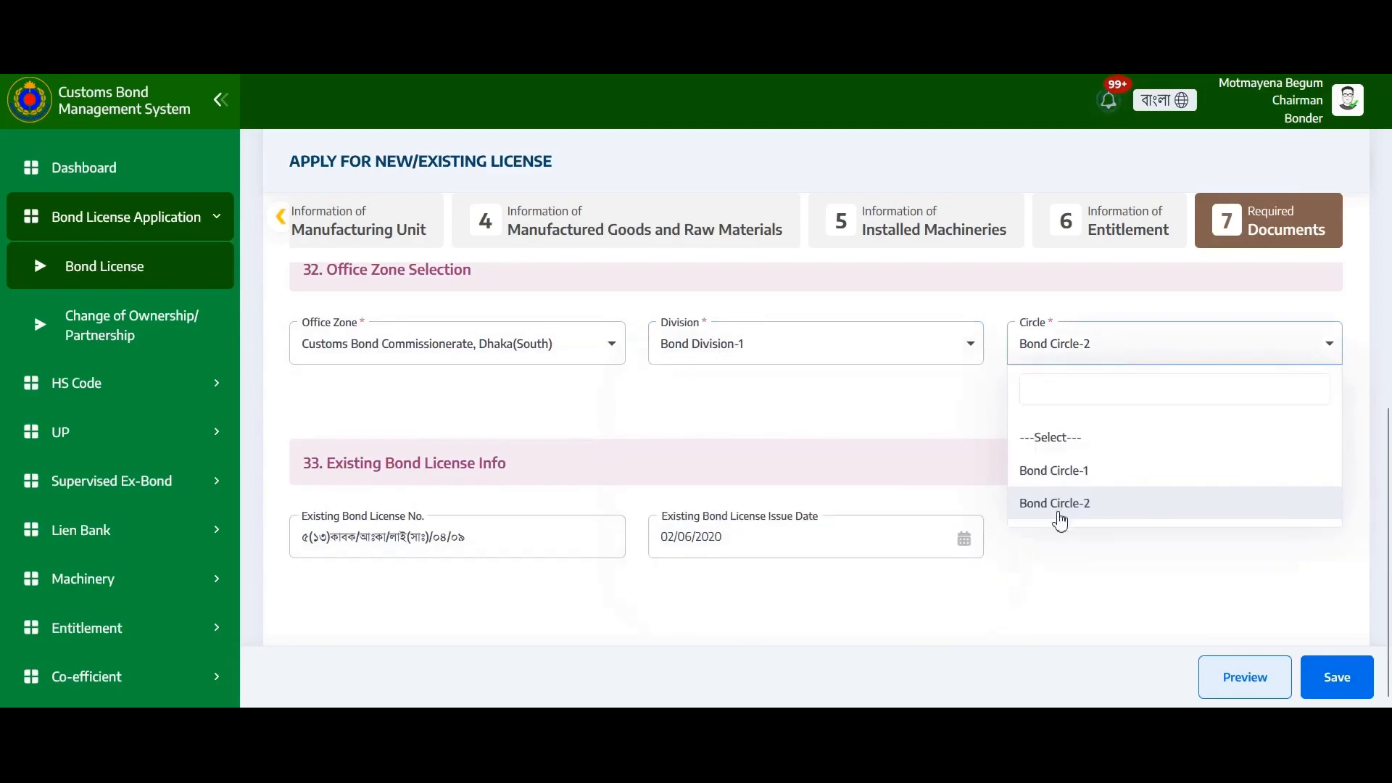
pyautogui.click(952, 398)
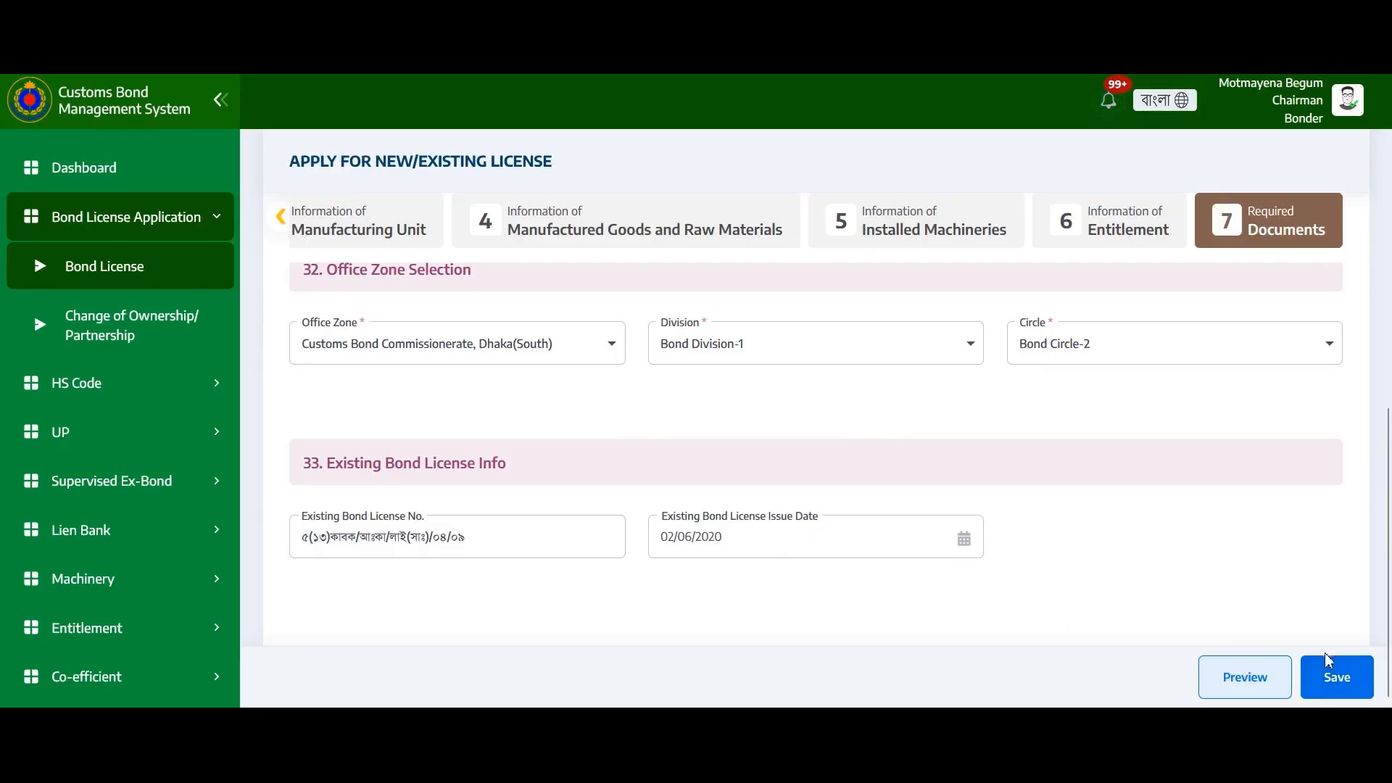
# Save the Required Documents step with office zone and existing licence, then preview the application
pyautogui.click(1324, 679)
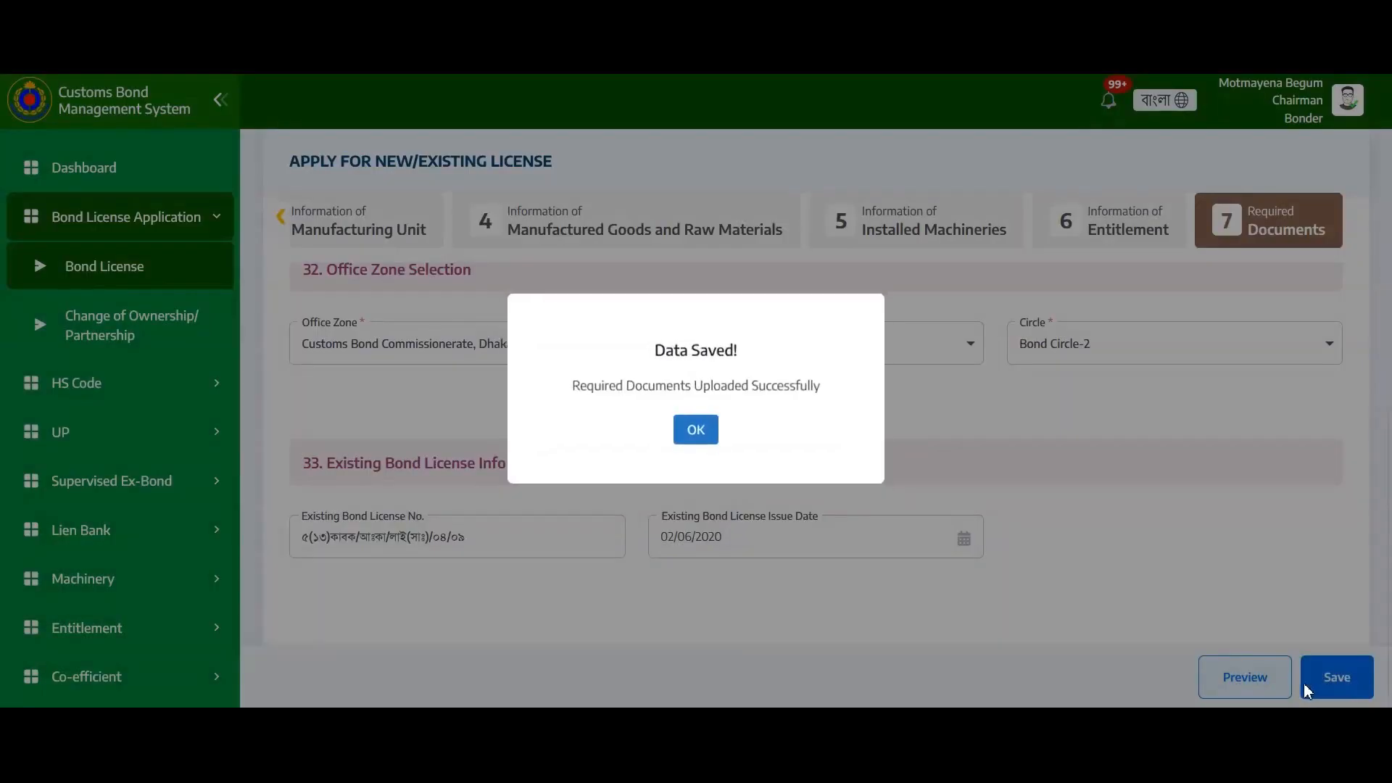
pyautogui.click(695, 429)
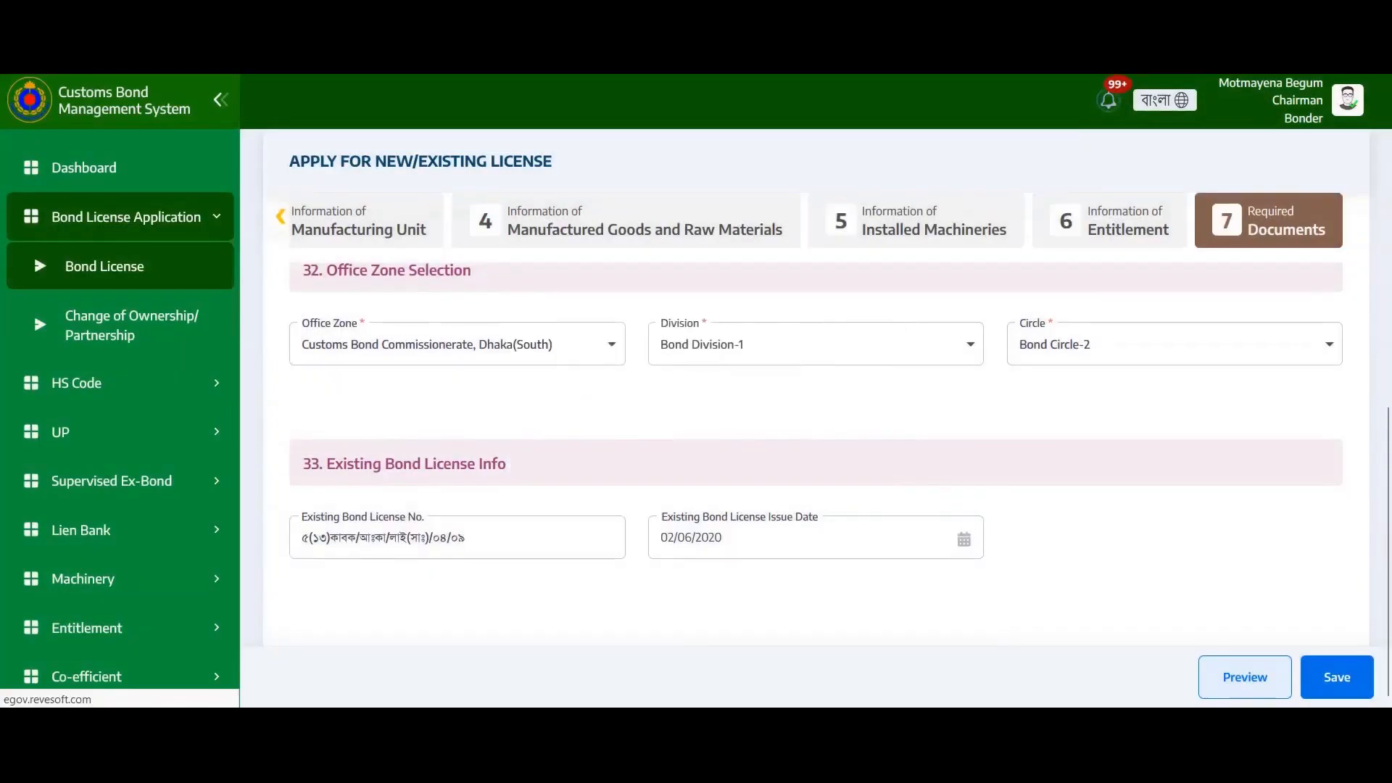
pyautogui.click(1228, 684)
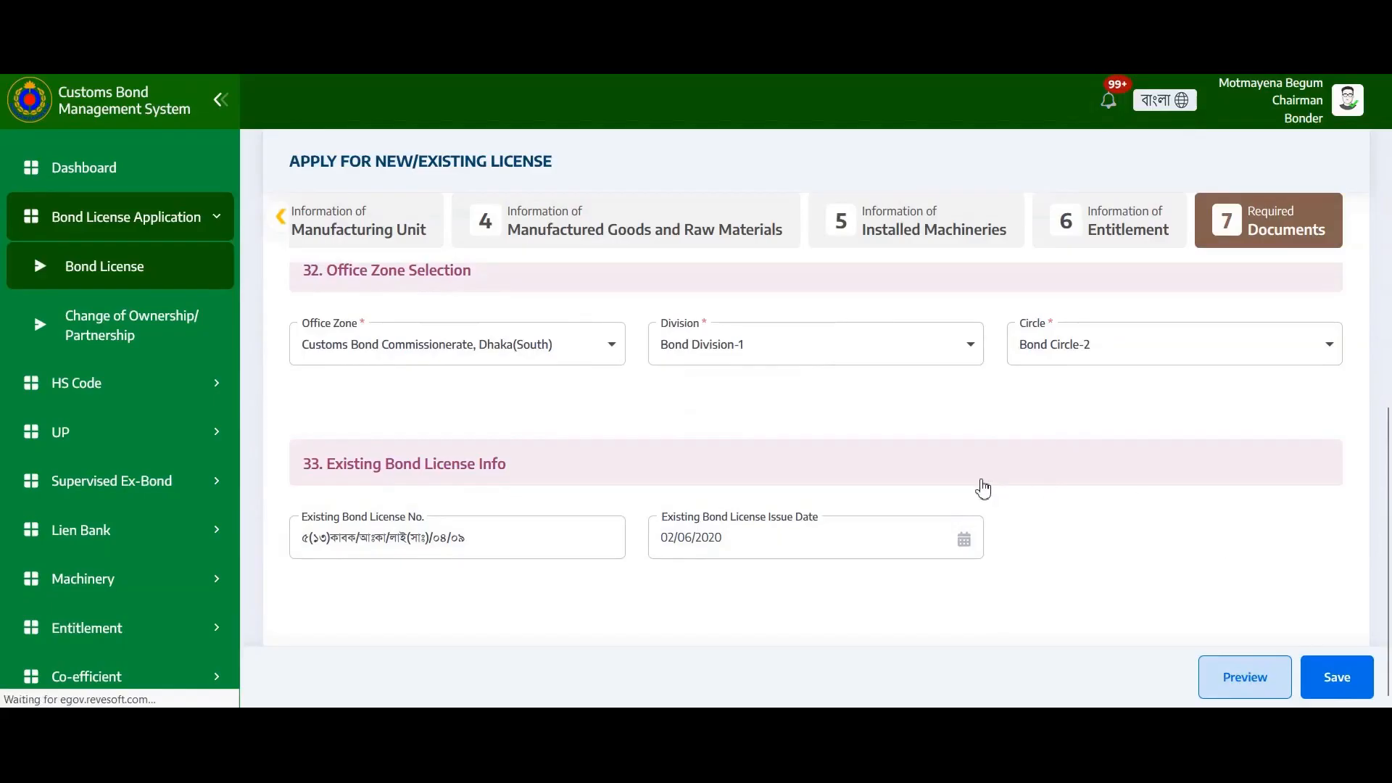